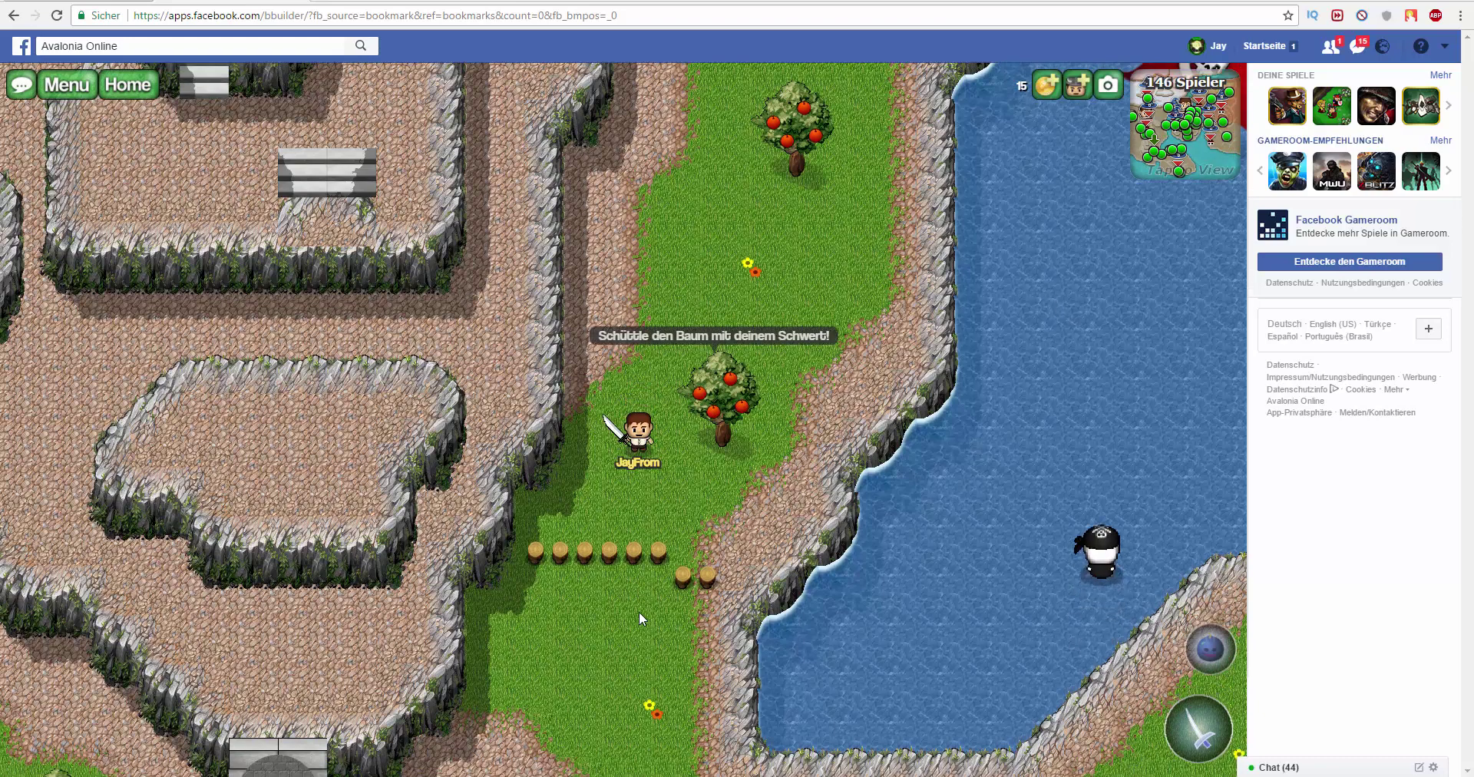
Walk the character north from the apple tree across the meadow to the stone path junction beside the Inn
{"action": "key", "text": "Up"}
{"action": "key", "text": "Up"}
{"action": "key", "text": "Right"}
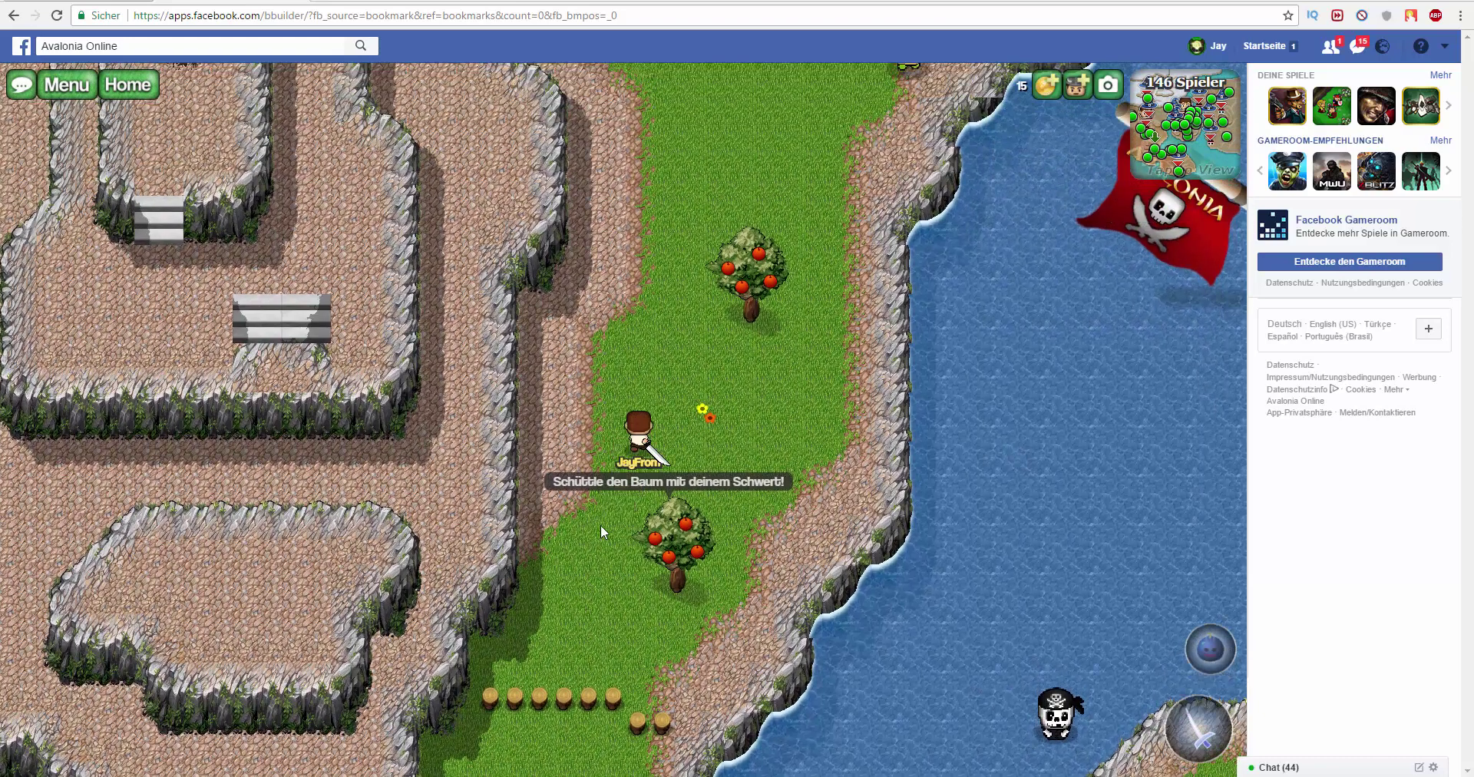
{"action": "key", "text": "Up"}
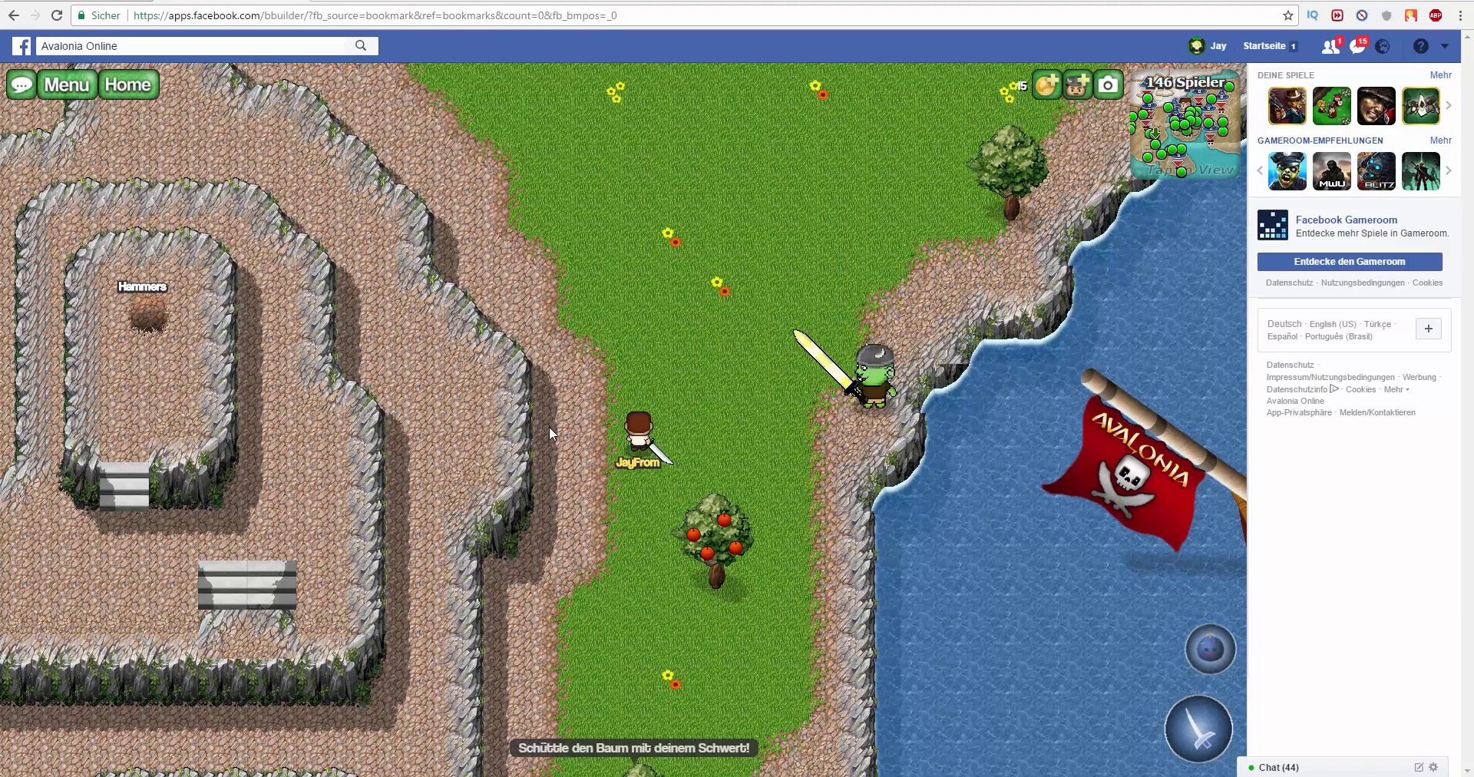
{"action": "key", "text": "Right"}
{"action": "key", "text": "Up"}
{"action": "key", "text": "Right"}
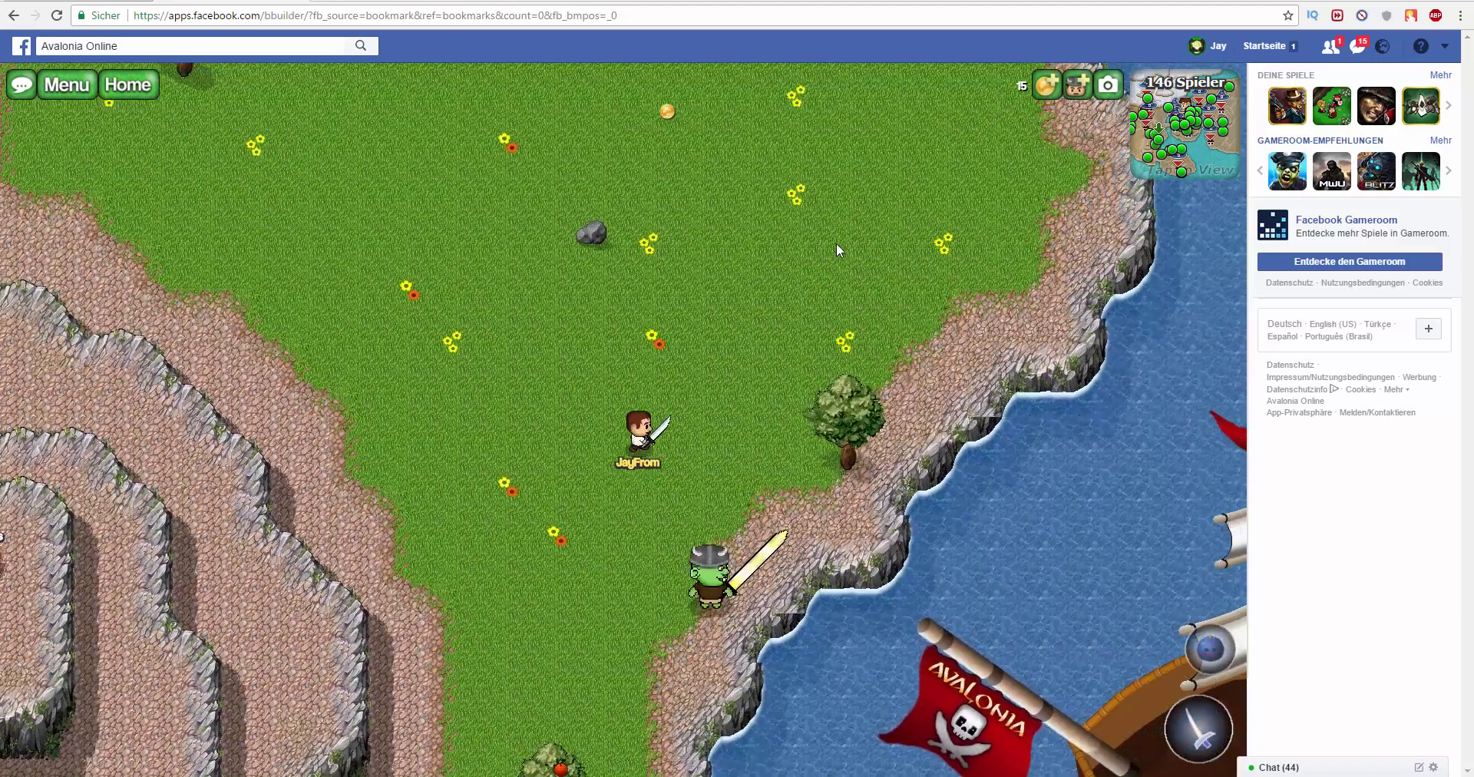
{"action": "key", "text": "Up"}
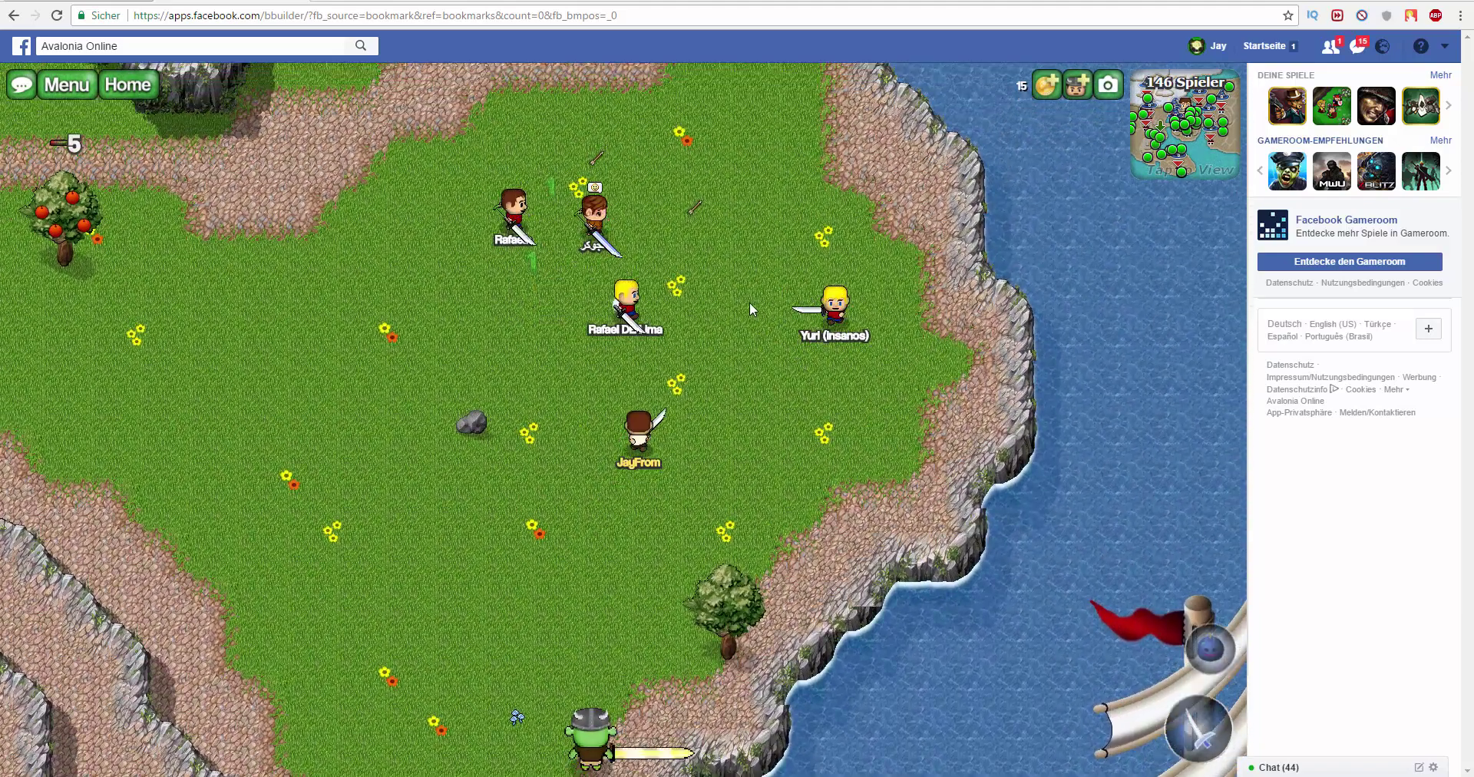
{"action": "key", "text": "Up"}
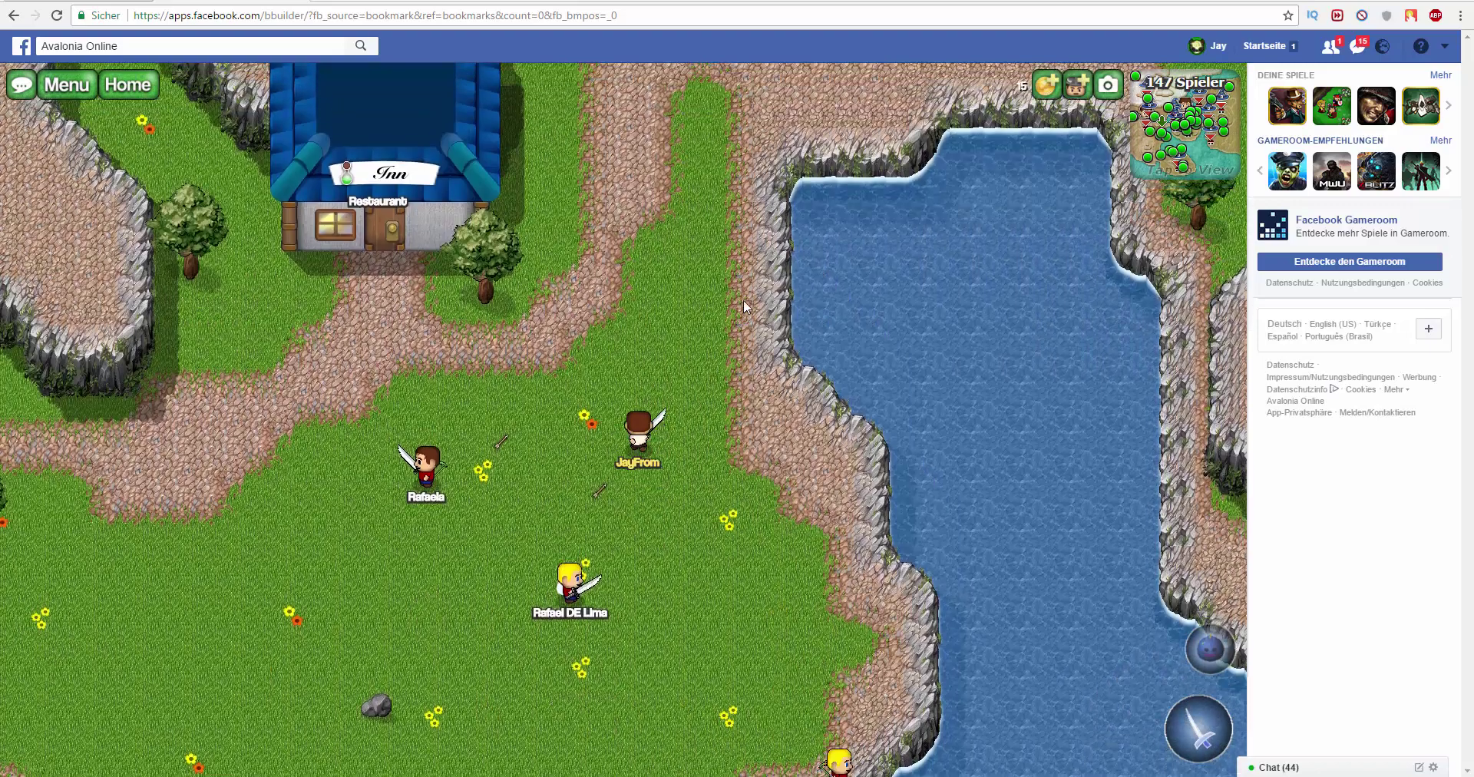
{"action": "key", "text": "Right"}
{"action": "key", "text": "Up"}
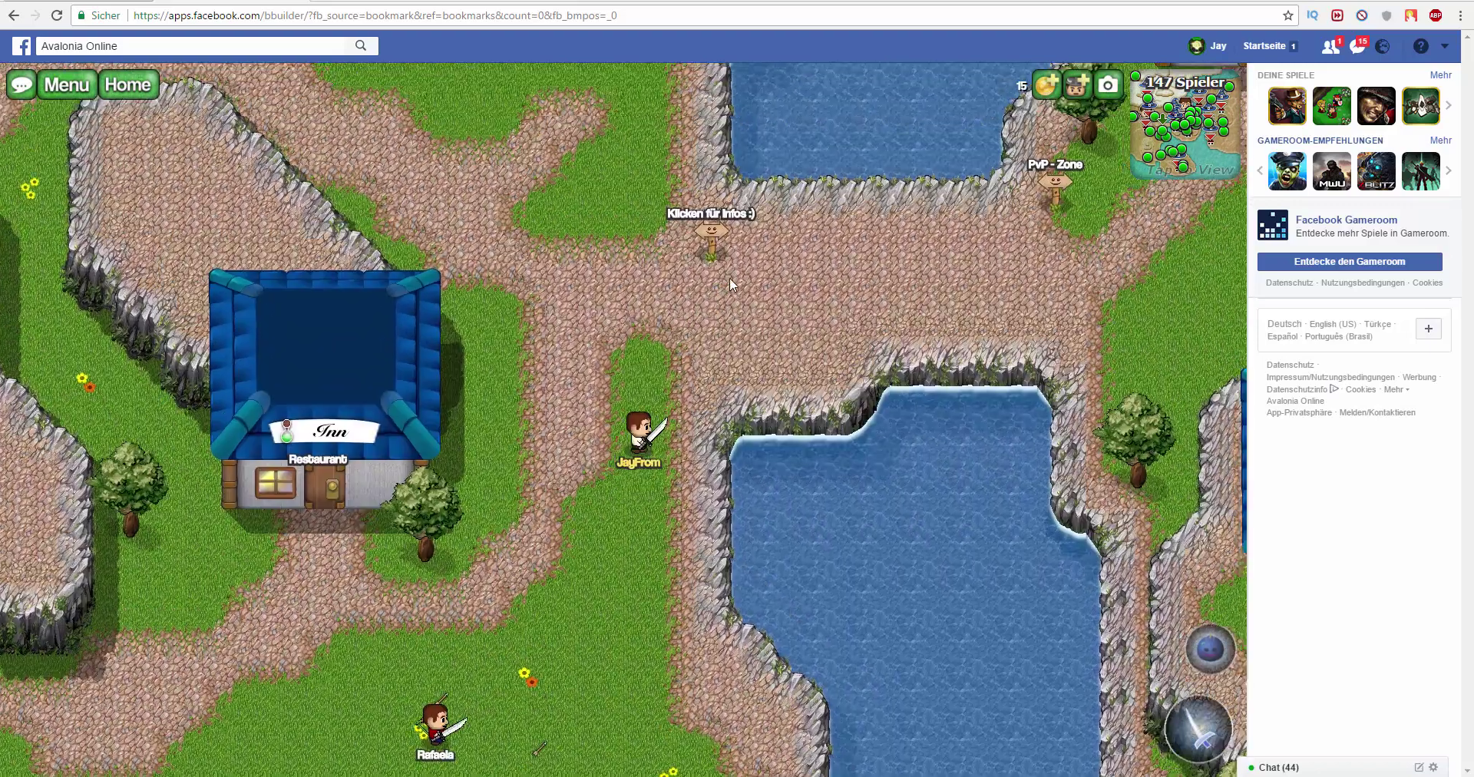
Walk the character northwest along the stone path to the Animal Hat Shop
{"action": "key", "text": "Up"}
{"action": "key", "text": "Left"}
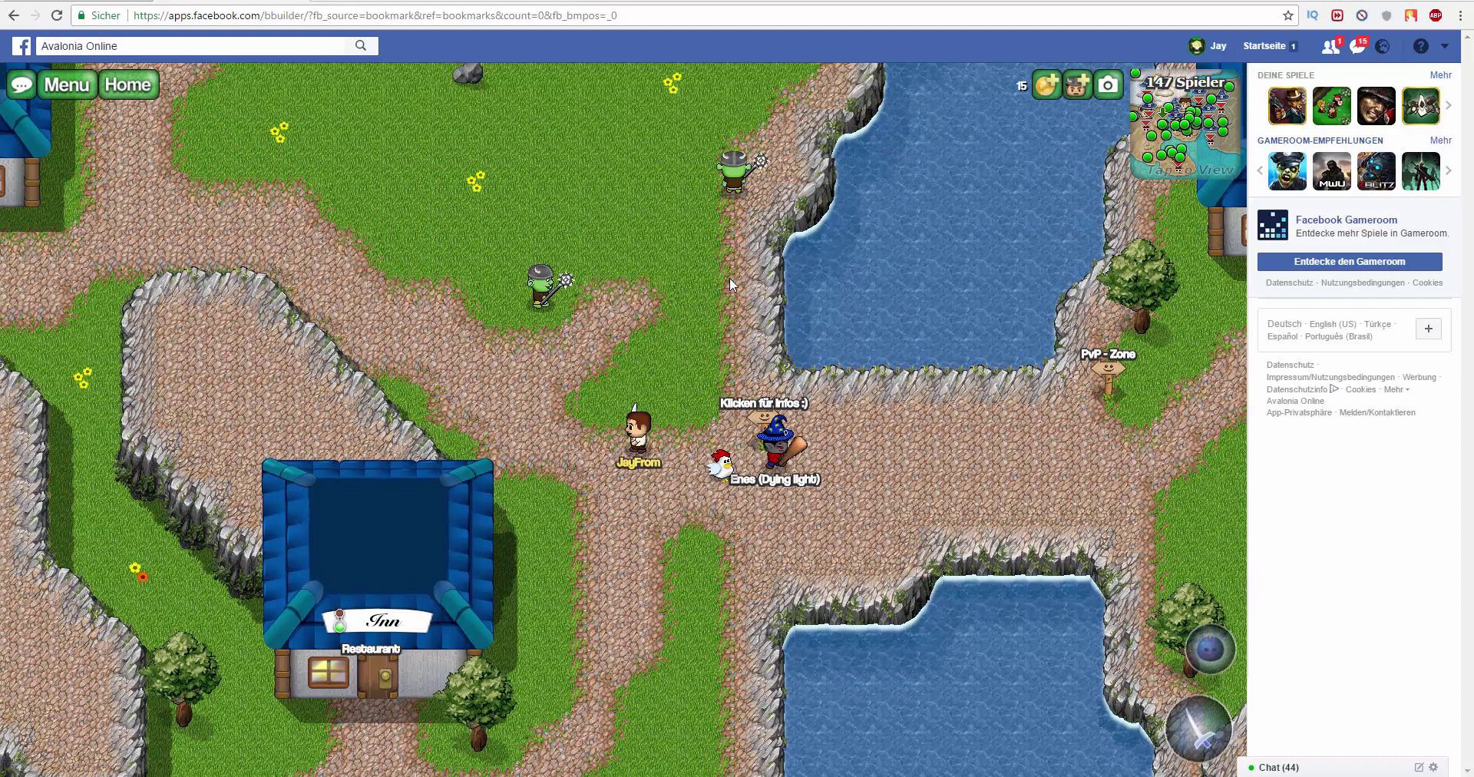
{"action": "key", "text": "Up"}
{"action": "key", "text": "Left"}
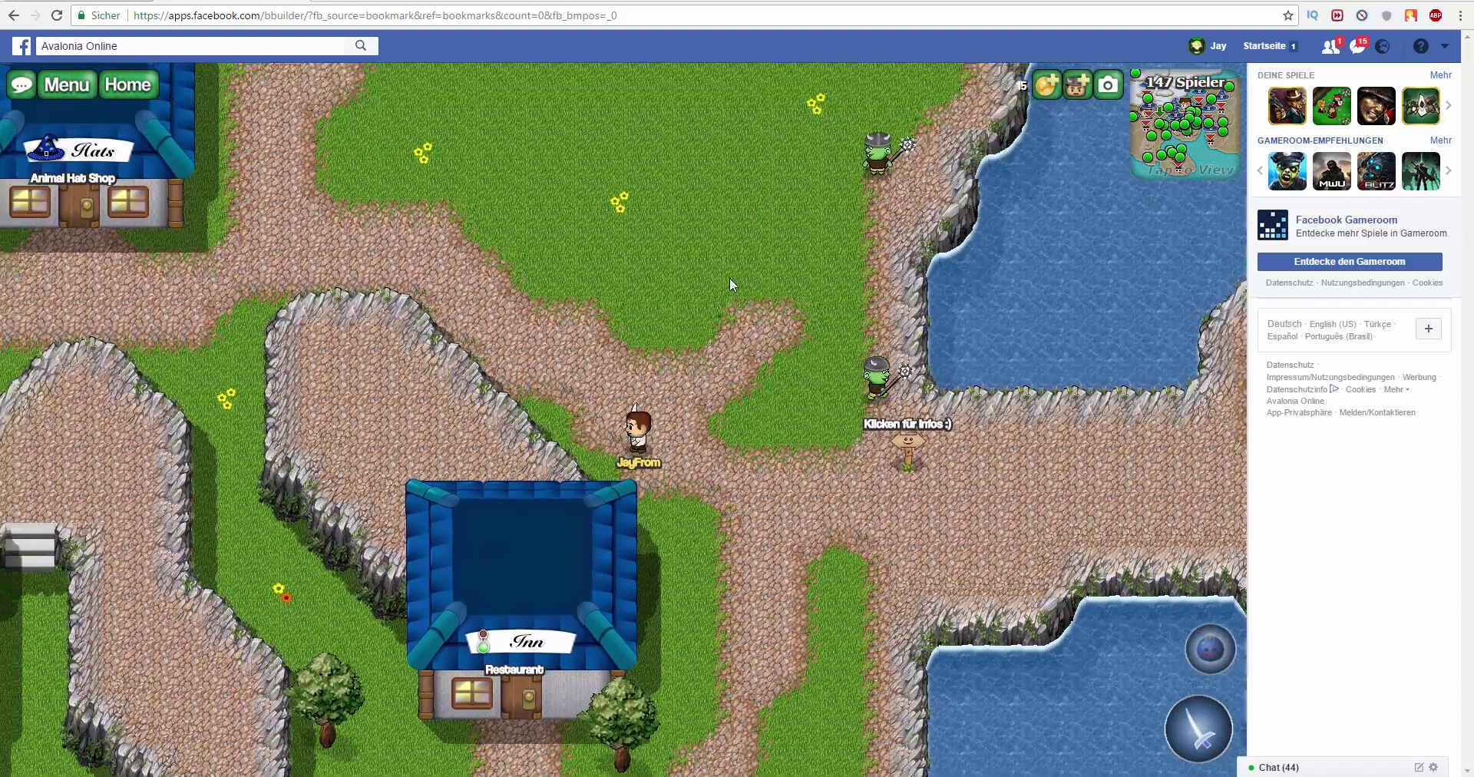
{"action": "key", "text": "Left"}
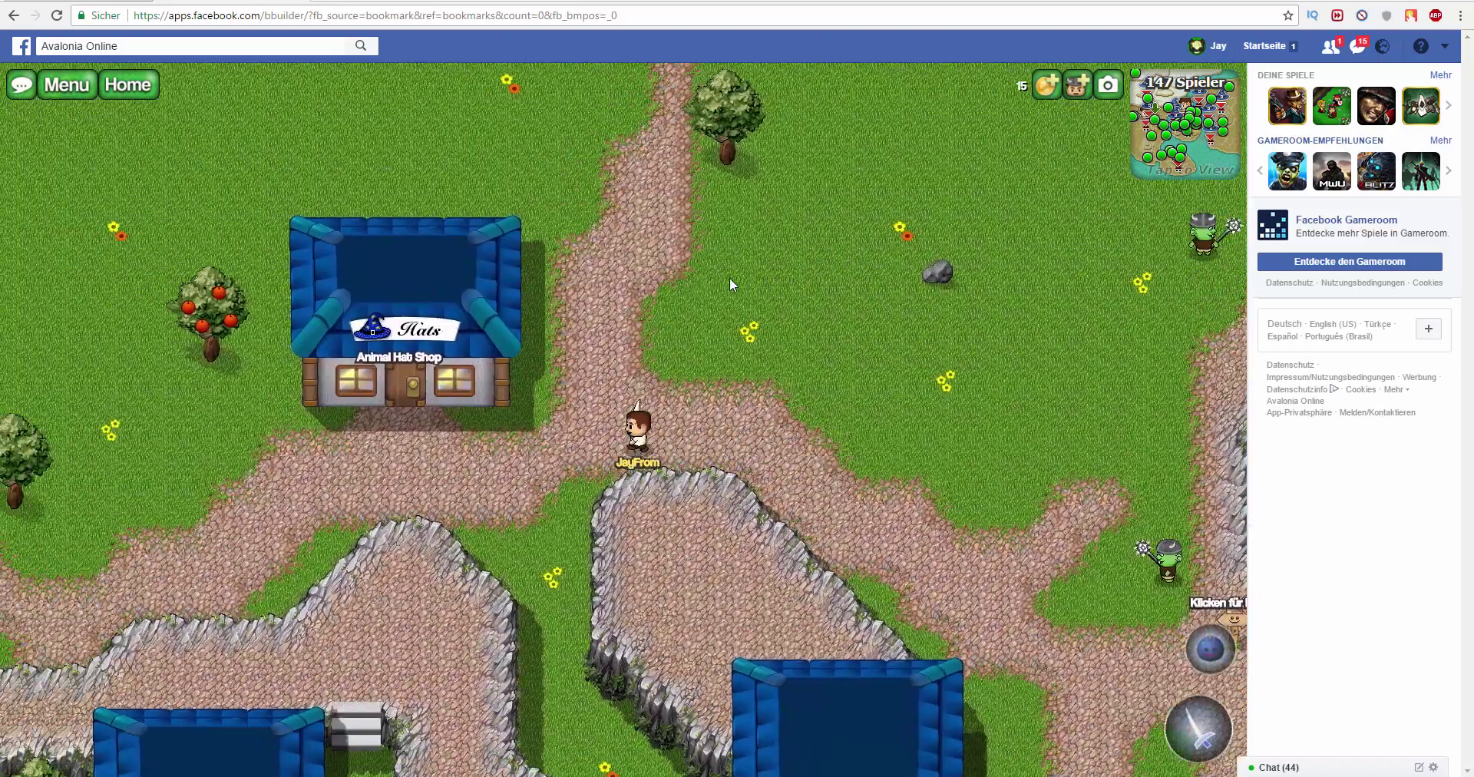
Walk the character south through the grassy passage beside the Inn, around the cliff, and into the Hair Shop
{"action": "key", "text": "Down"}
{"action": "key", "text": "Down"}
{"action": "key", "text": "Right"}
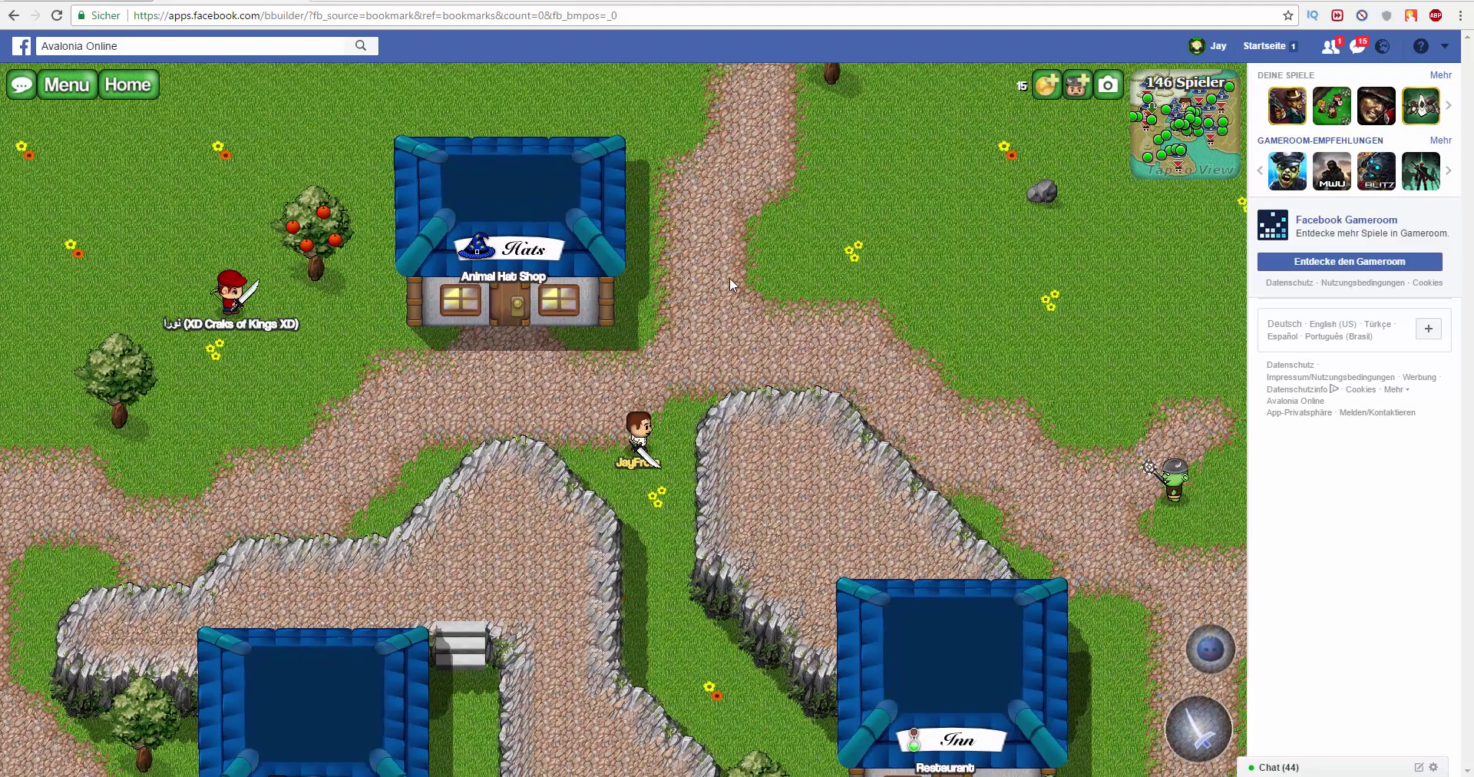
{"action": "key", "text": "Right"}
{"action": "key", "text": "Down"}
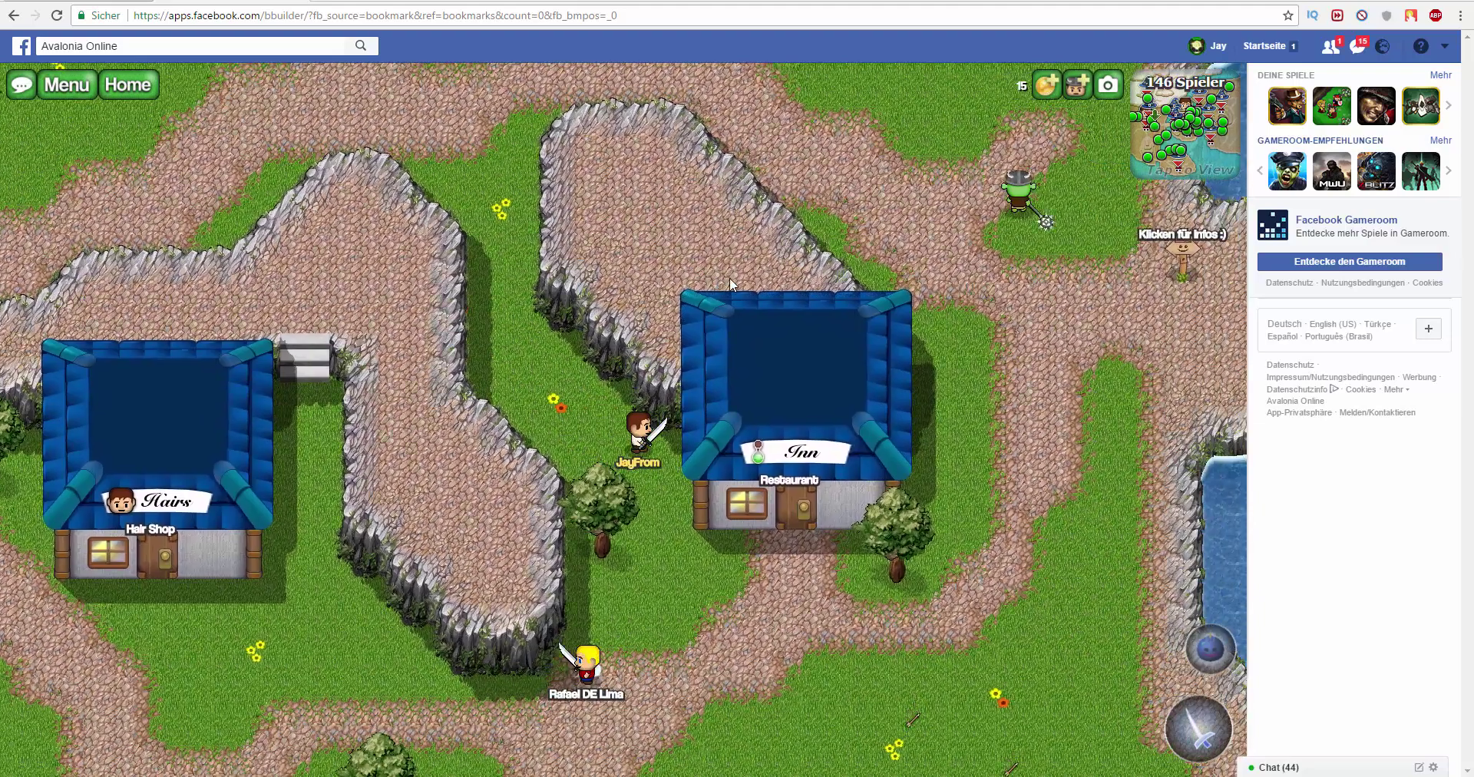
{"action": "key", "text": "Left"}
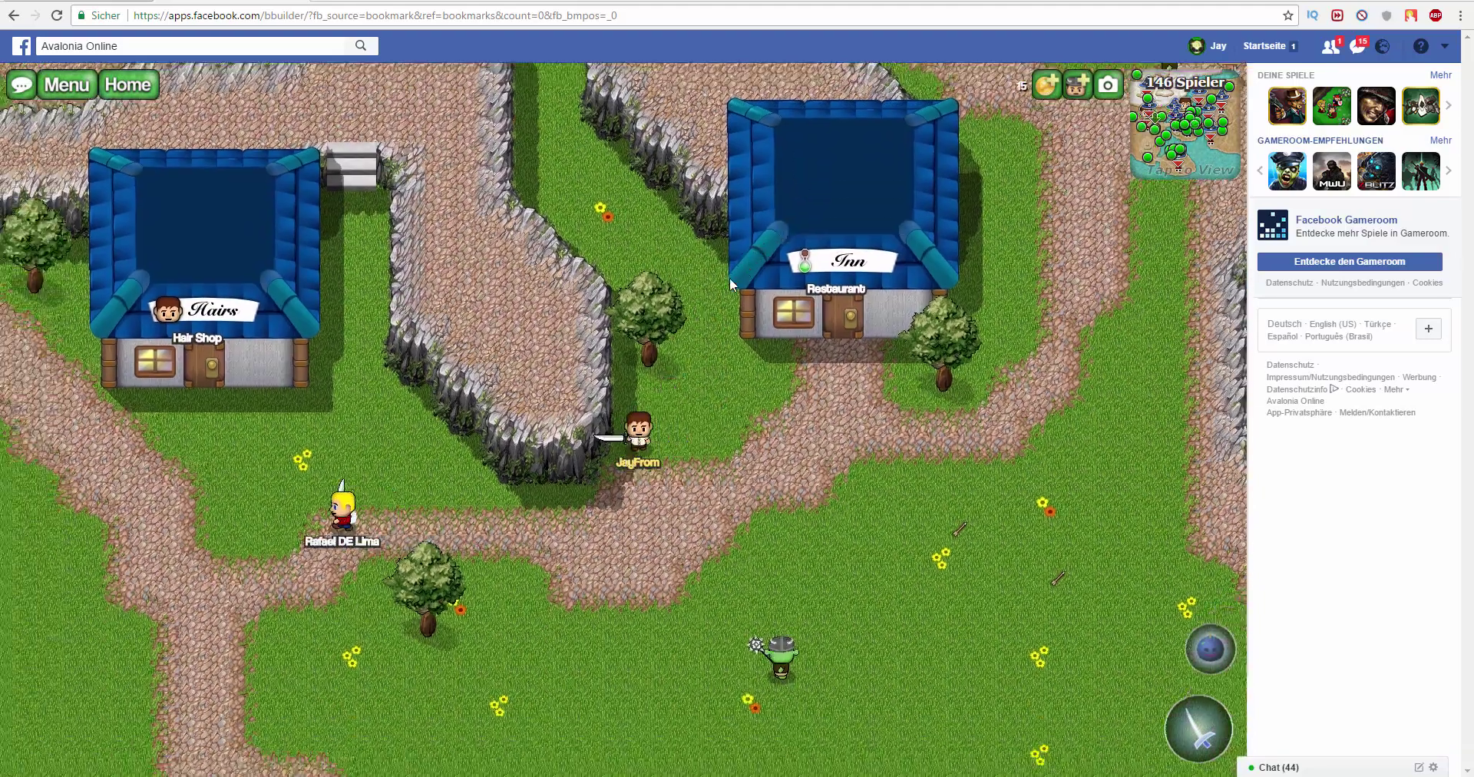
{"action": "key", "text": "Up"}
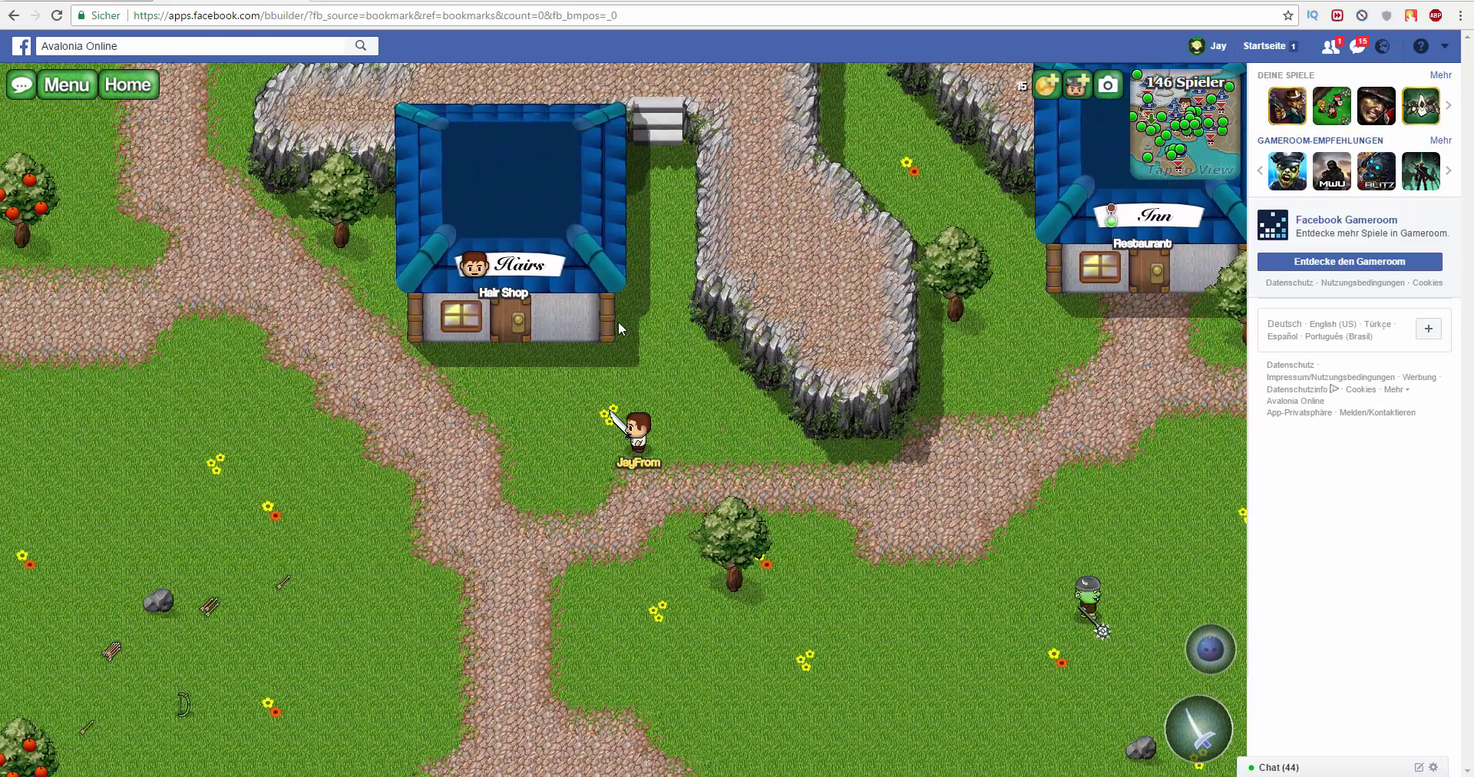
{"action": "key", "text": "Up"}
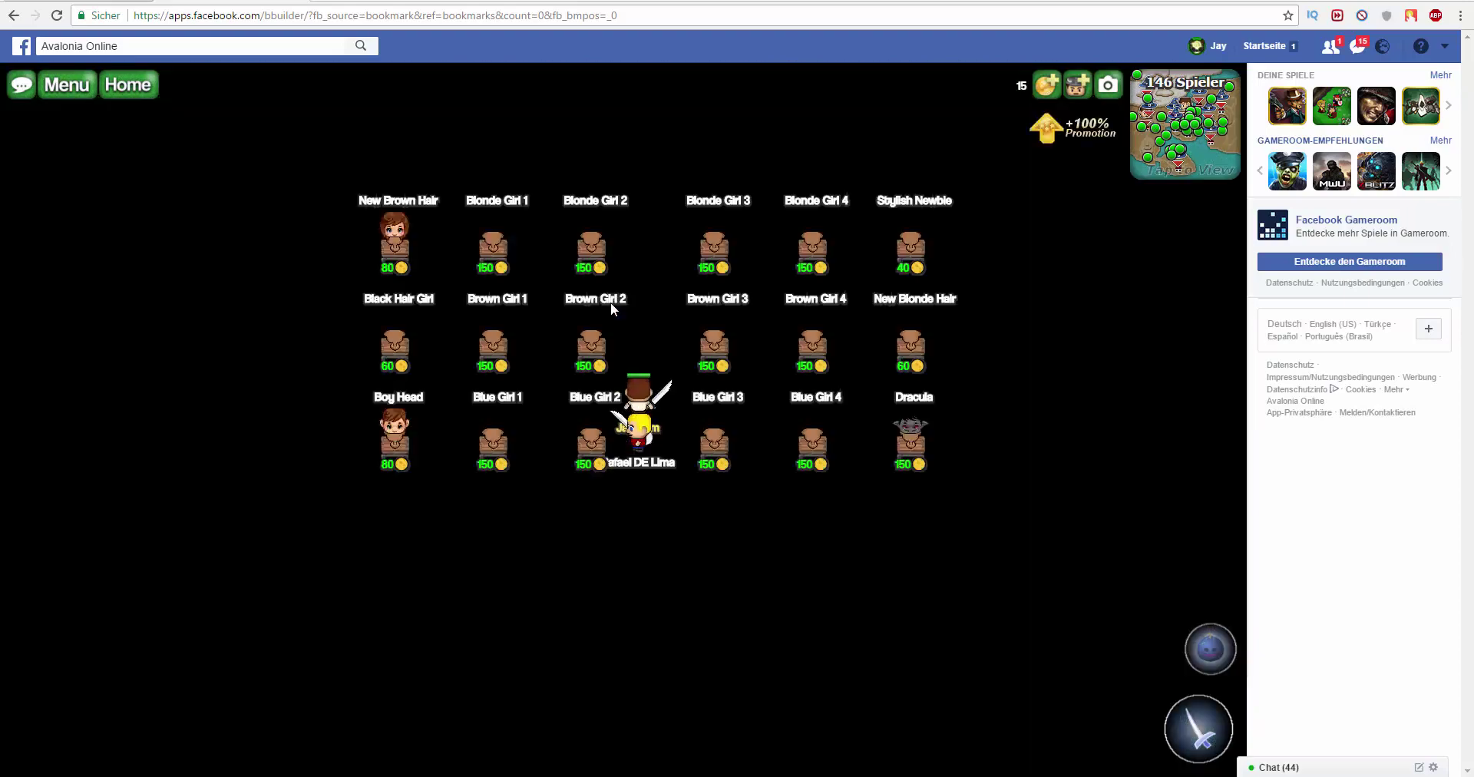
Move the character along the Hair Shop's central aisle to examine the hairstyles on display and their prices
{"action": "key", "text": "Up"}
{"action": "key", "text": "Down"}
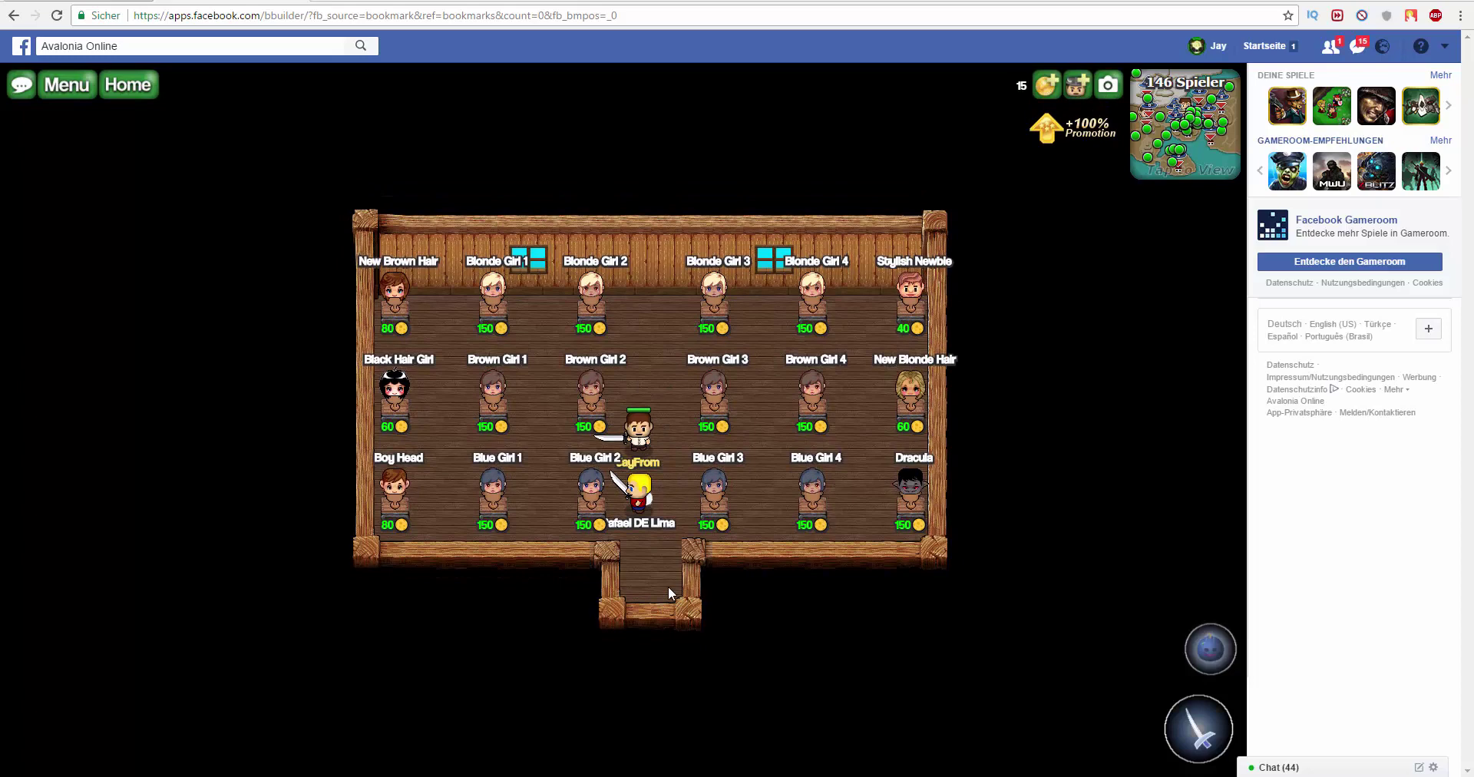
{"action": "key", "text": "Up"}
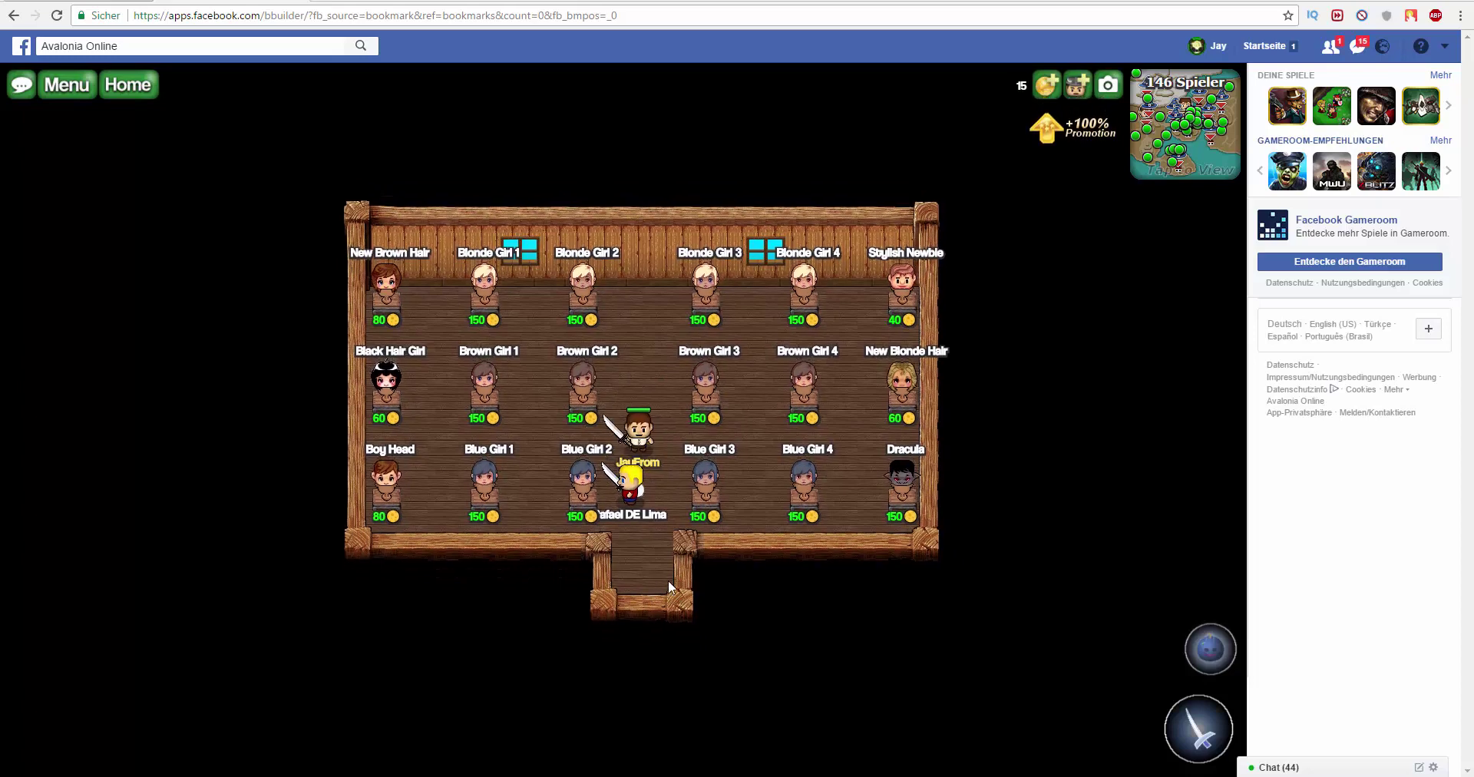
{"action": "key", "text": "Up"}
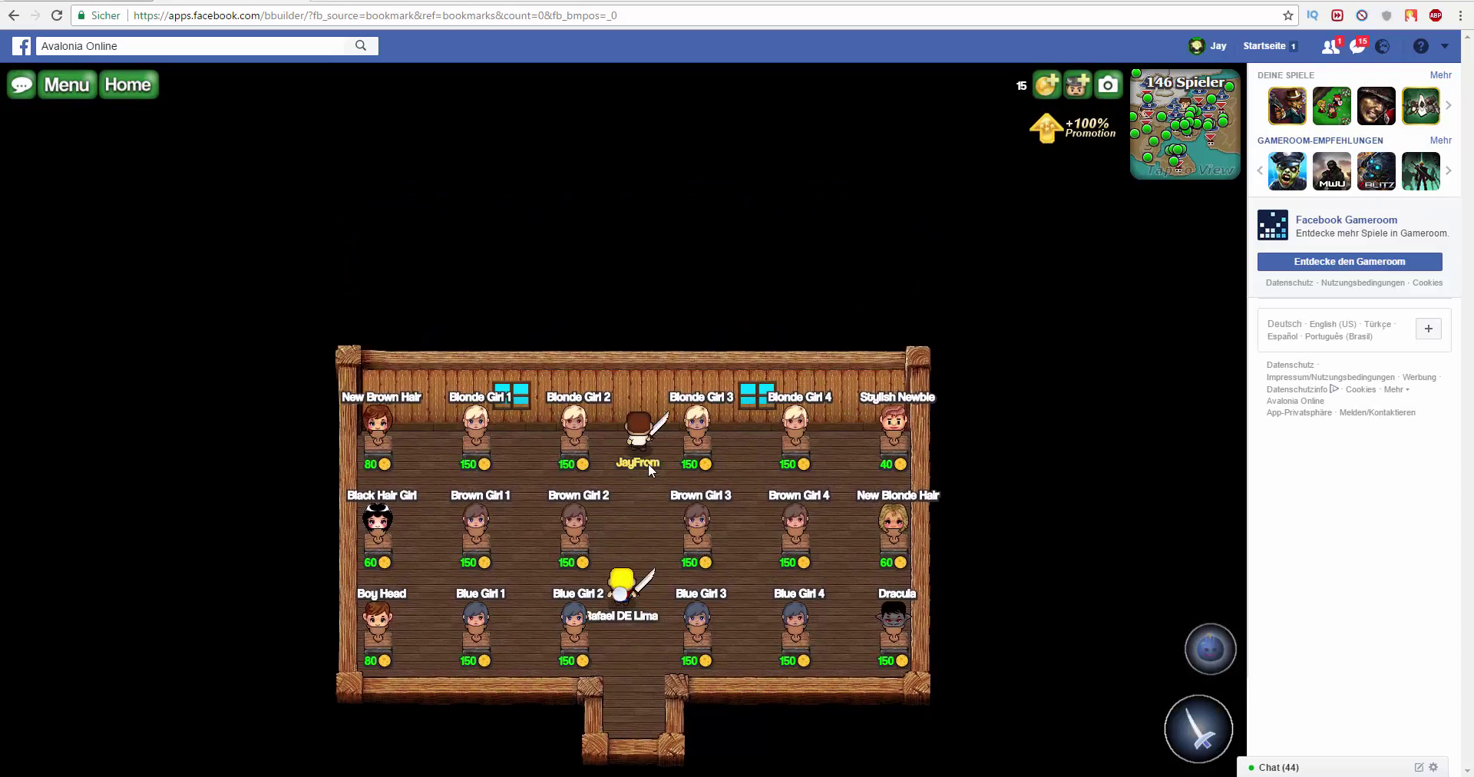
{"action": "key", "text": "Down"}
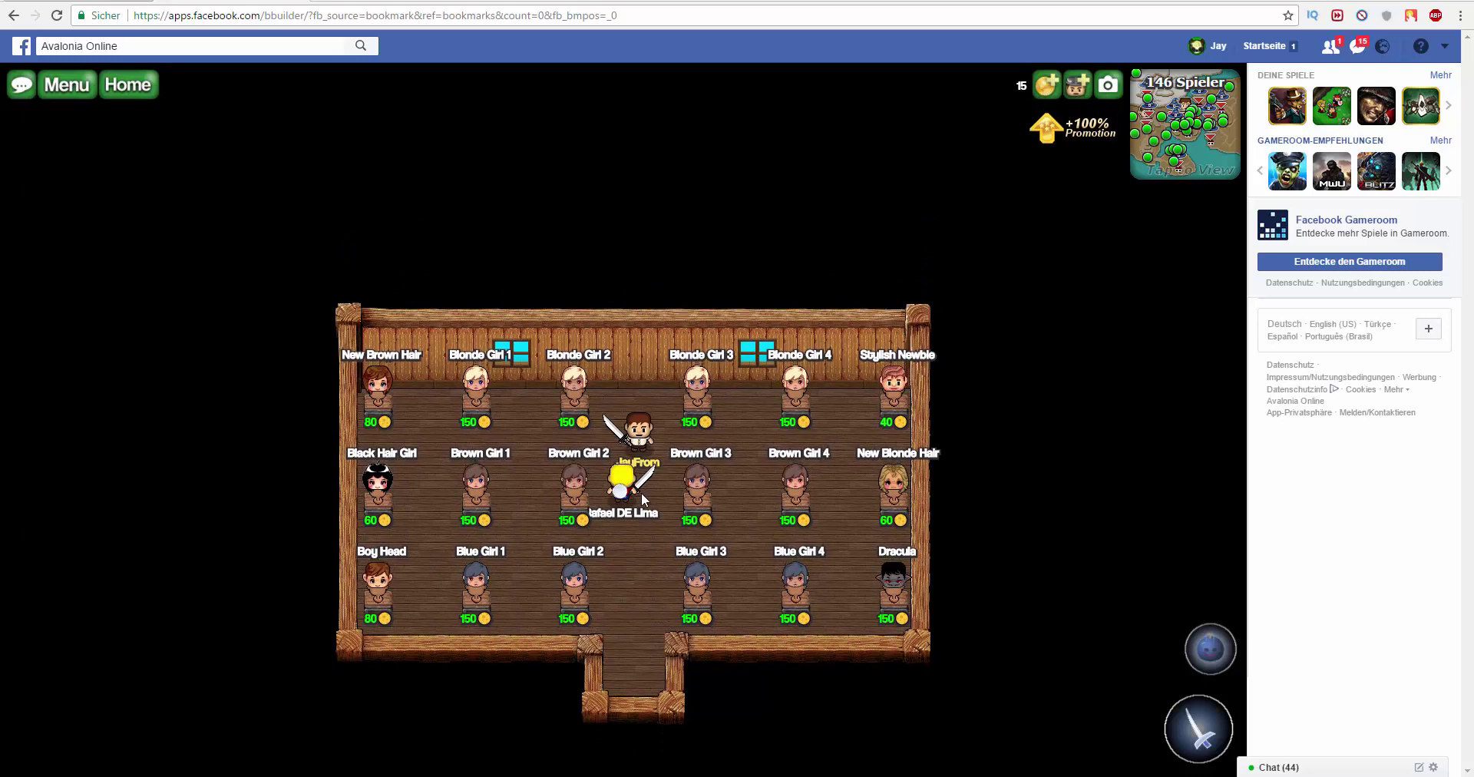
{"action": "key", "text": "Right"}
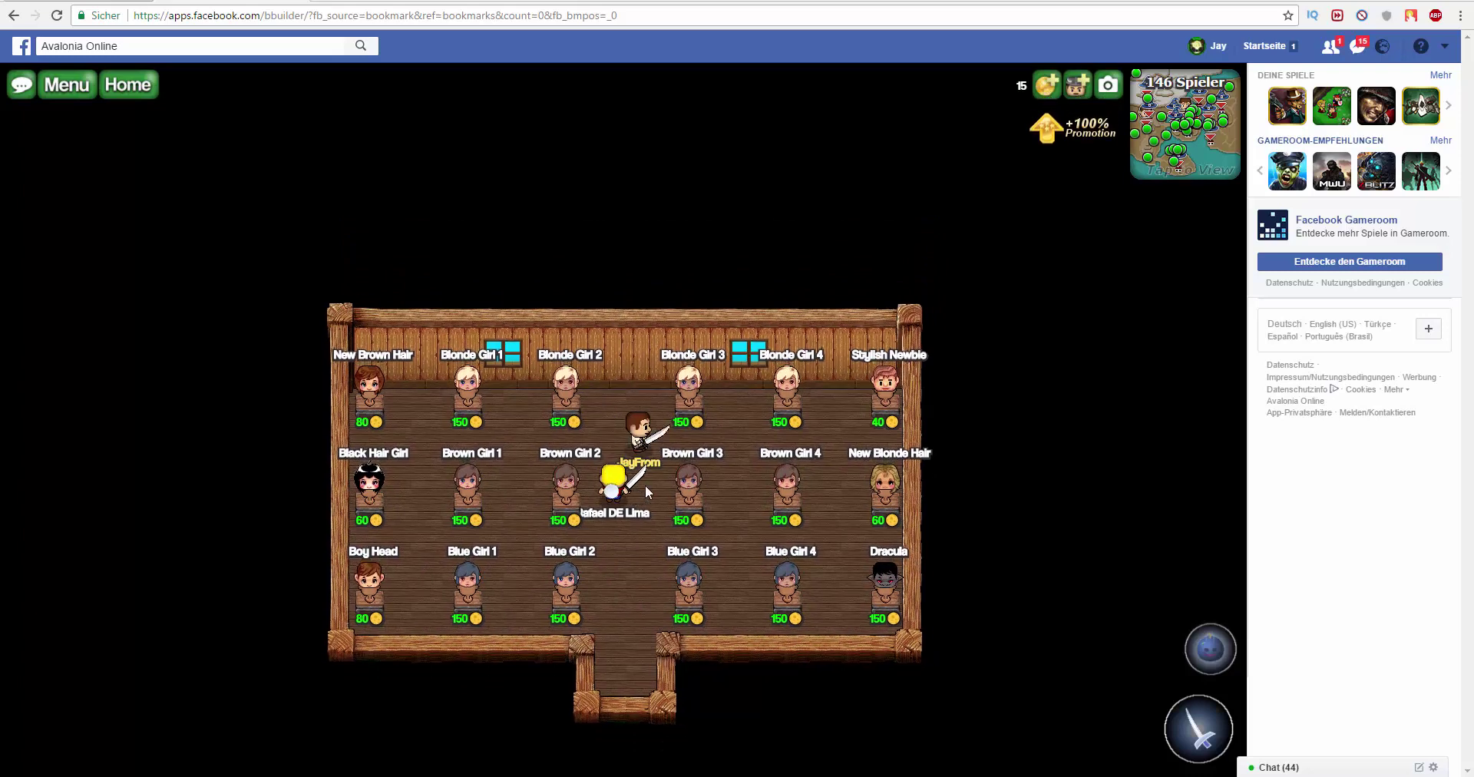
{"action": "key", "text": "Left"}
{"action": "key", "text": "Down"}
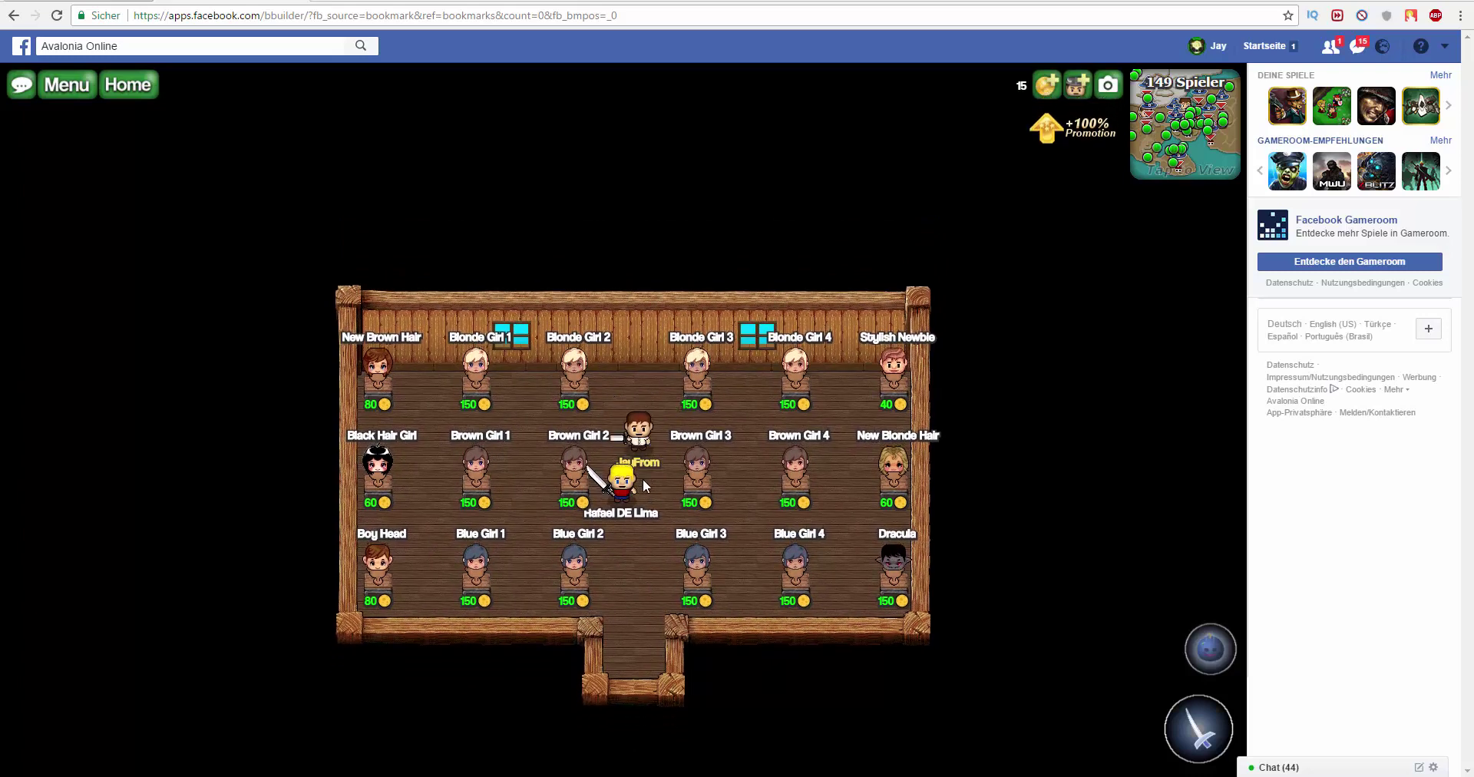
{"action": "key", "text": "Down"}
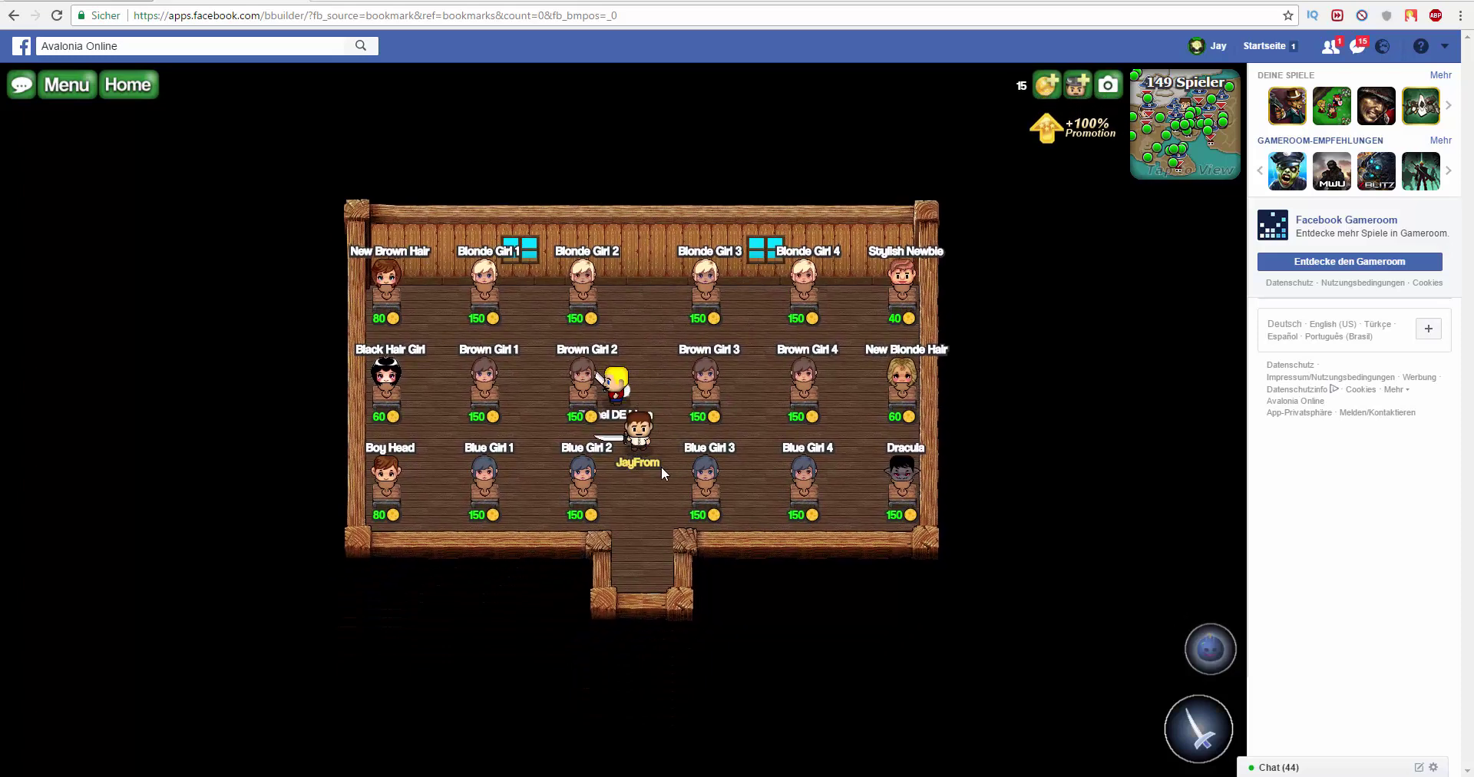
{"action": "key", "text": "Right"}
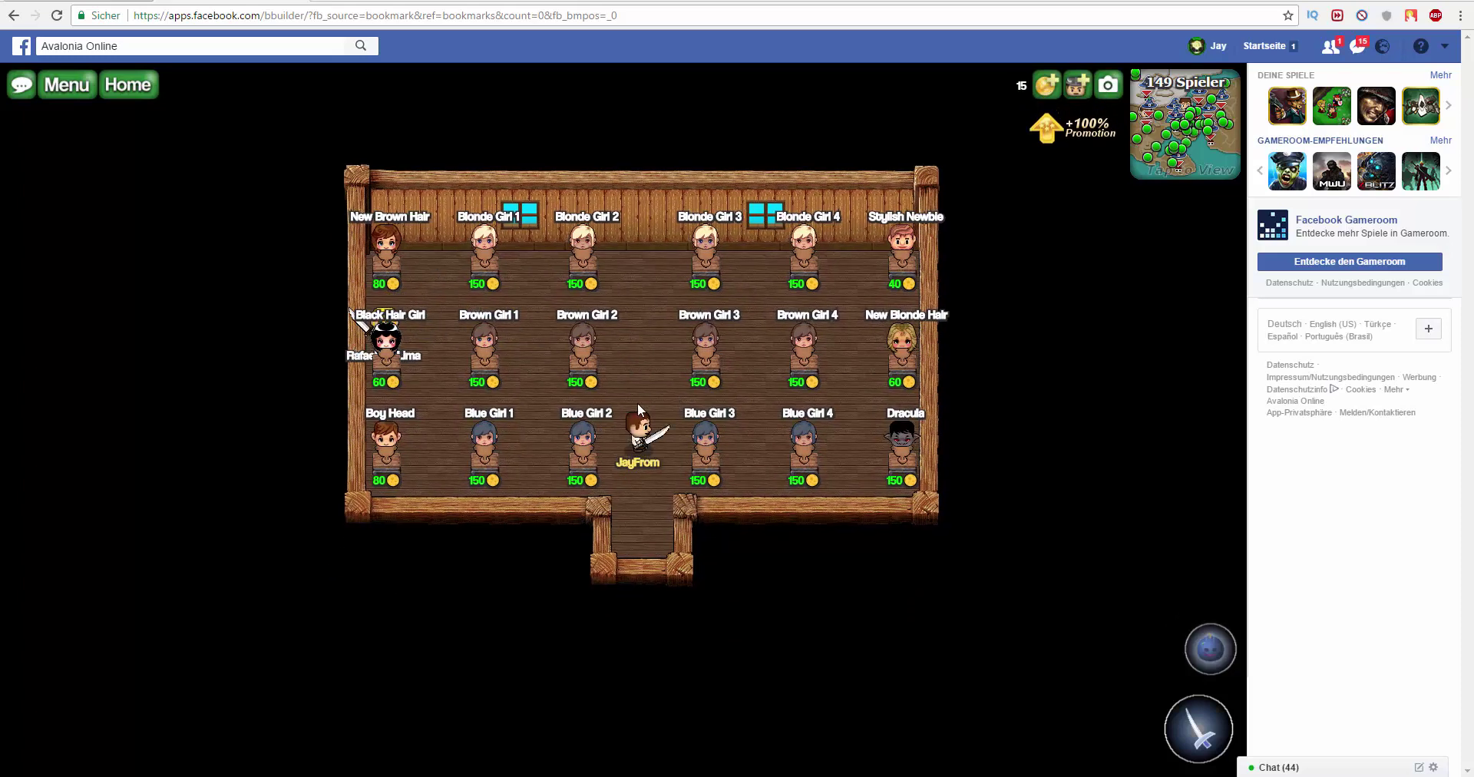
Leave the Hair Shop through its exit and return to the meadow outside
{"action": "key", "text": "Down"}
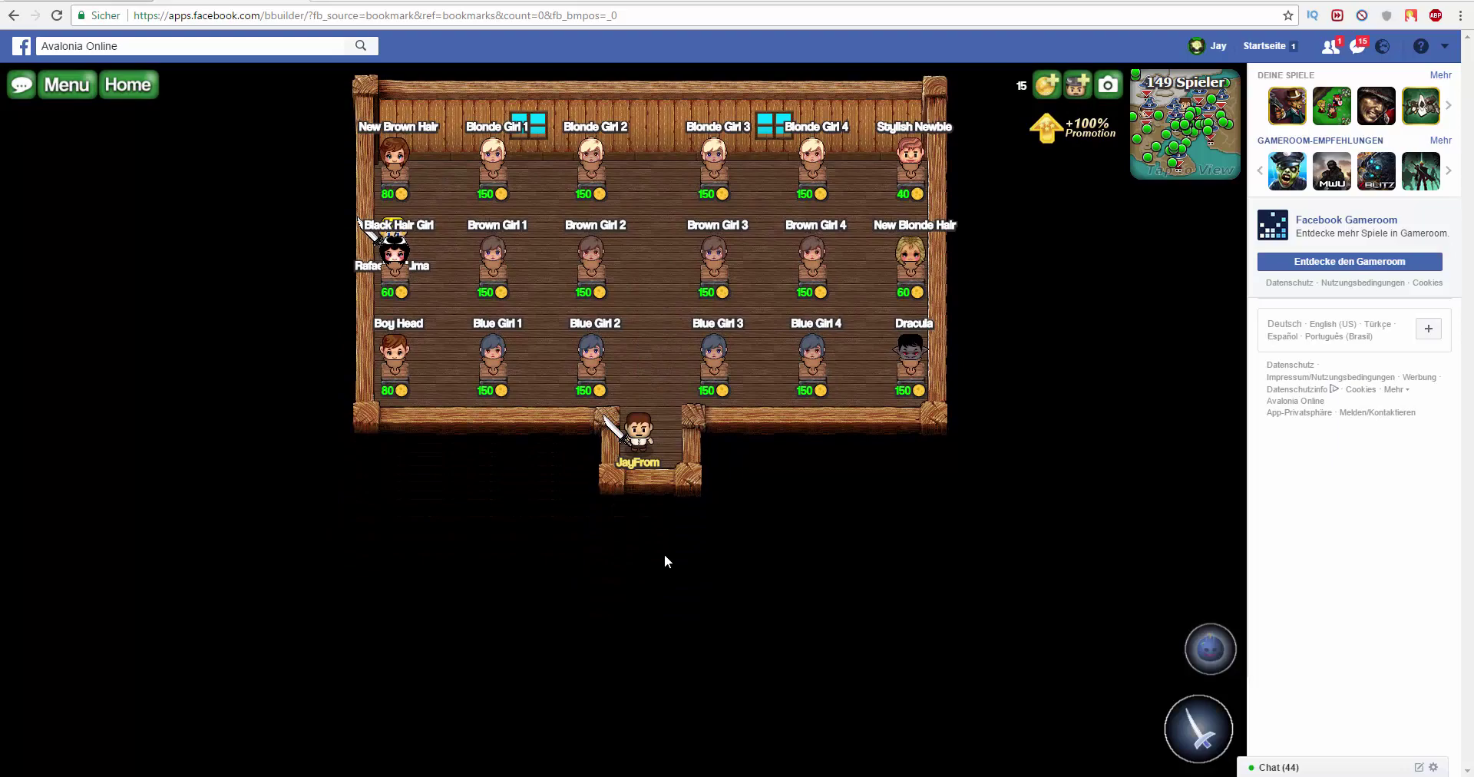
{"action": "key", "text": "Down"}
{"action": "key", "text": "Right"}
{"action": "key", "text": "Left"}
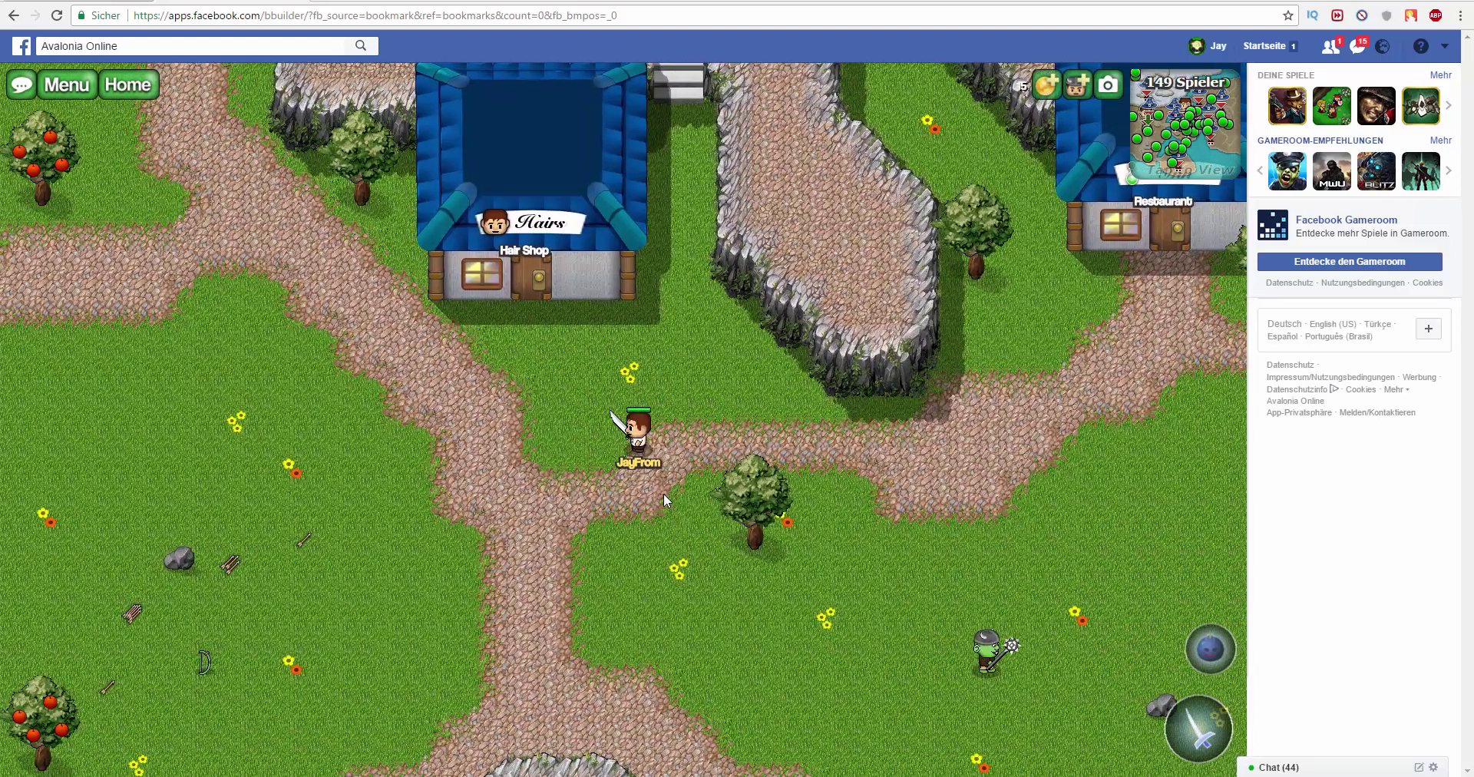
Walk the character southwest to the items scattered in the meadow and pick up the Breakable Bow
{"action": "key", "text": "Down"}
{"action": "key", "text": "Left"}
{"action": "key", "text": "Down"}
{"action": "key", "text": "Left"}
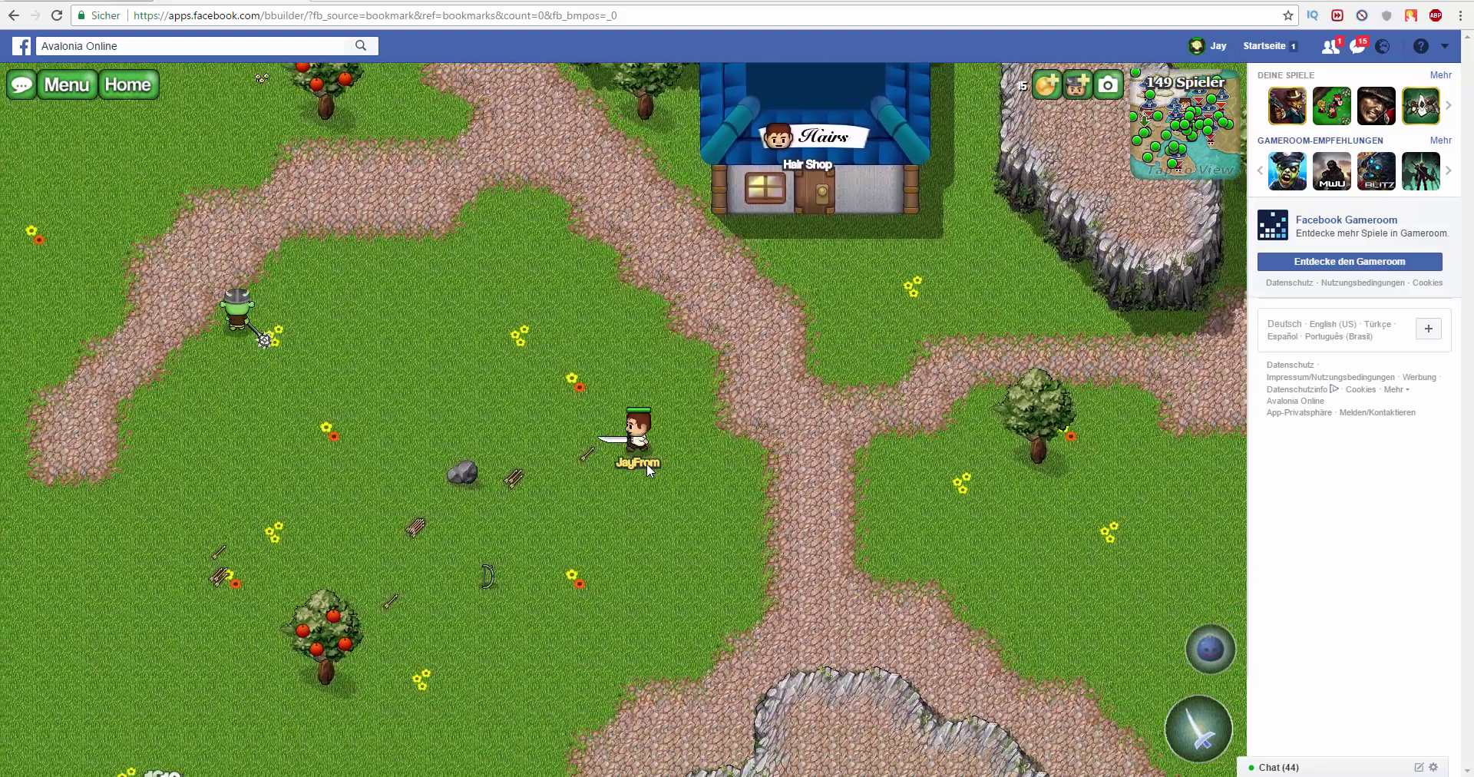
{"action": "key", "text": "Down"}
{"action": "key", "text": "Left"}
{"action": "key", "text": "Down"}
{"action": "key", "text": "Left"}
{"action": "key", "text": "Up"}
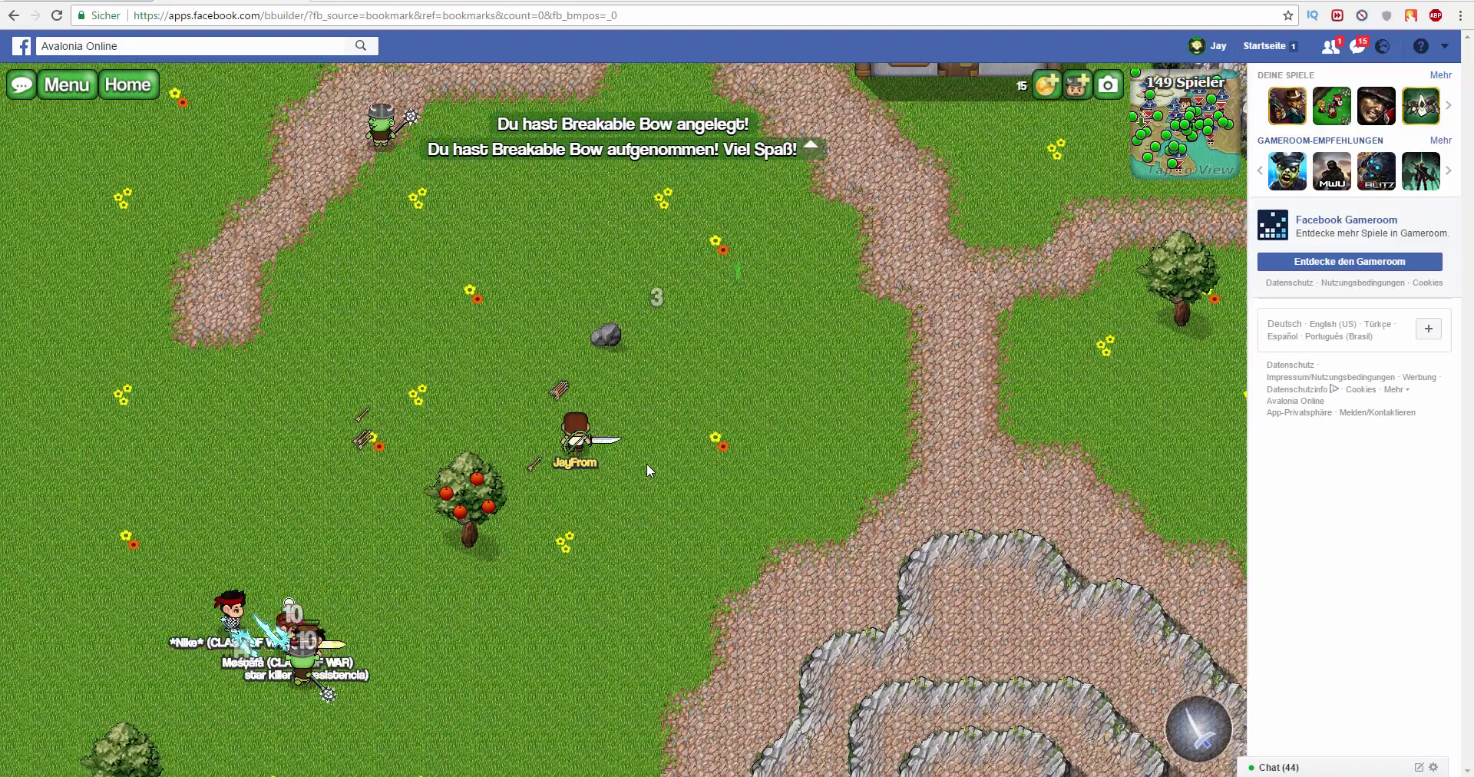
Walk the character back northeast across the meadow and enter the Hair Shop again
{"action": "key", "text": "Up"}
{"action": "key", "text": "Right"}
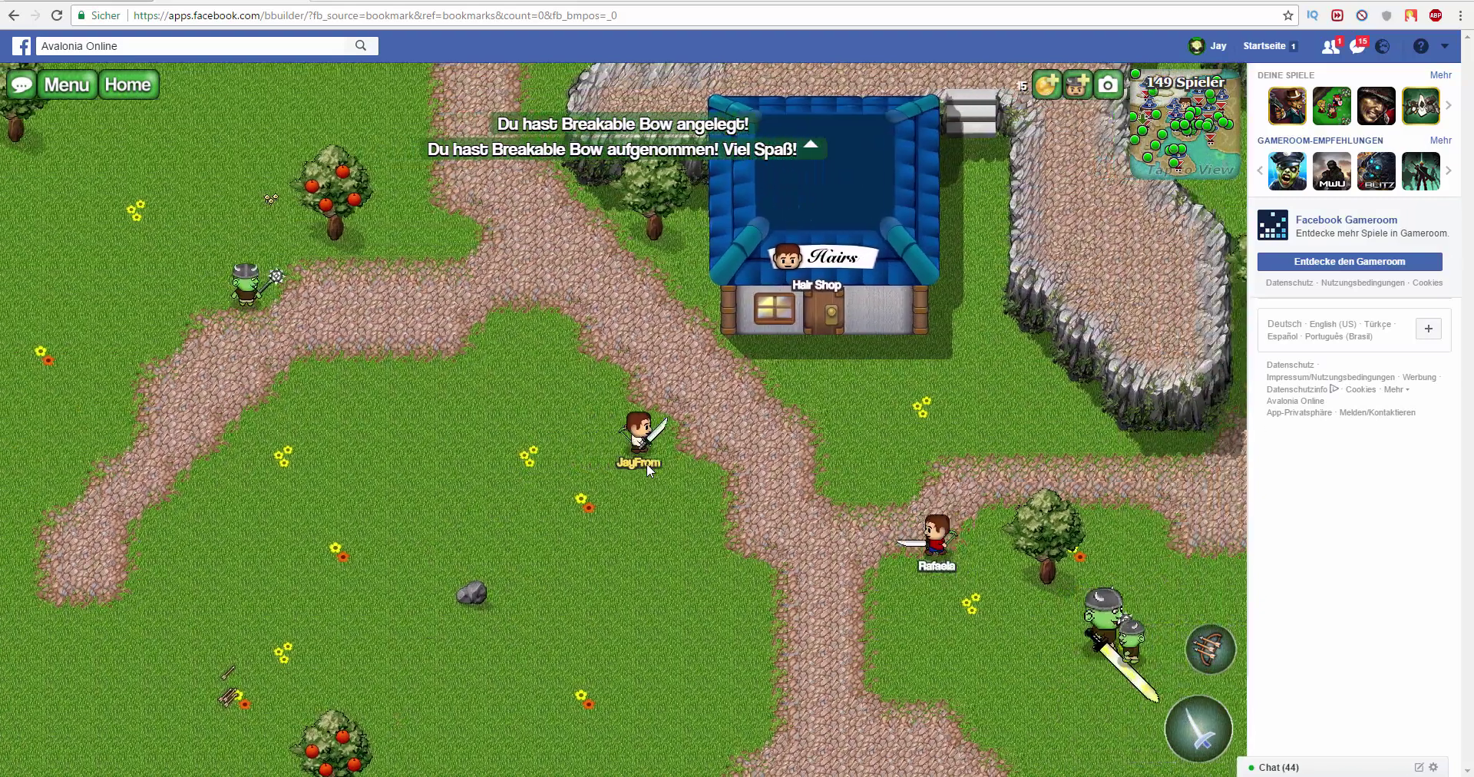
{"action": "key", "text": "Up"}
{"action": "key", "text": "Right"}
{"action": "key", "text": "Up"}
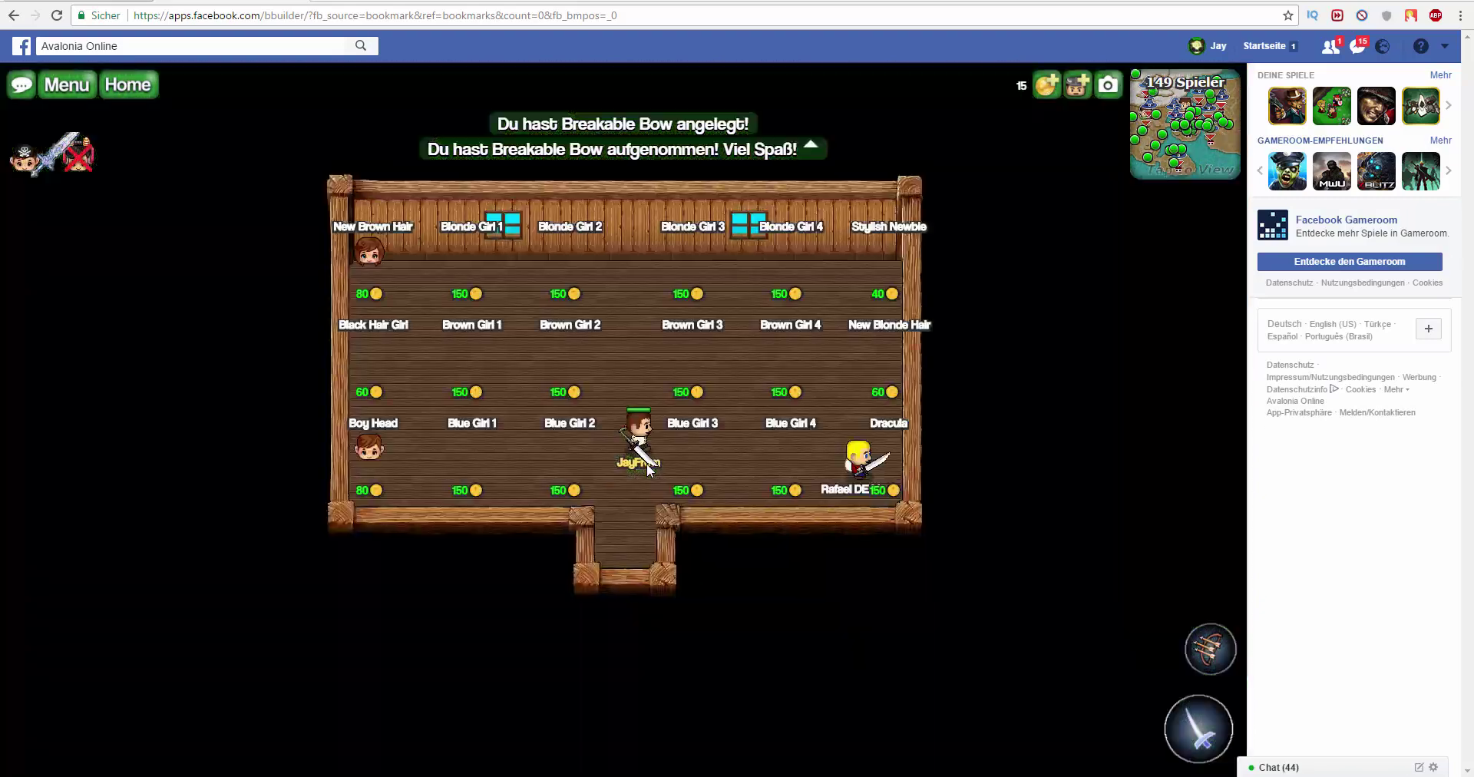
Position the character in the Hair Shop's central aisle, then view the character's profile and close it
{"action": "key", "text": "Left"}
{"action": "key", "text": "Down"}
{"action": "key", "text": "Up"}
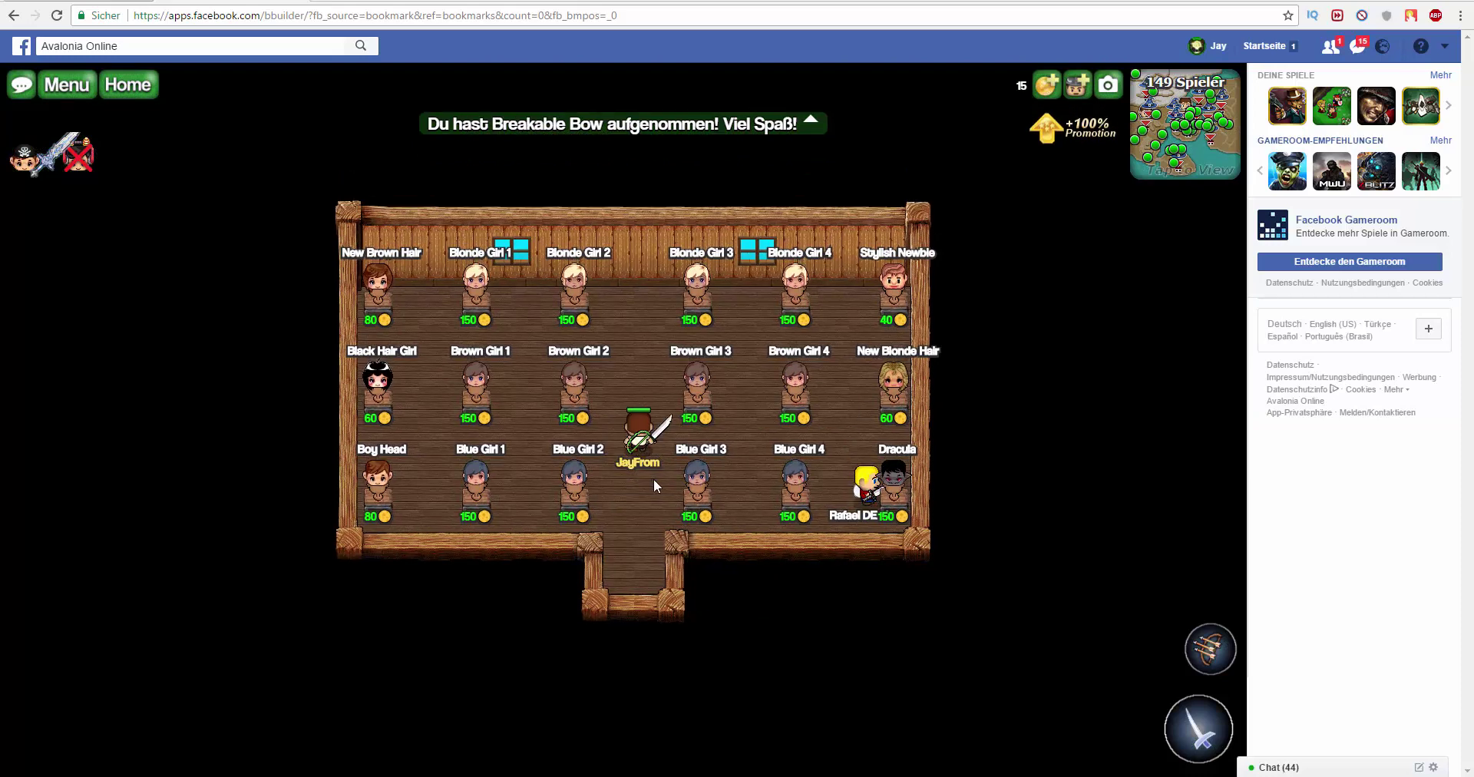
{"action": "left_click", "coordinate": [1221, 658]}
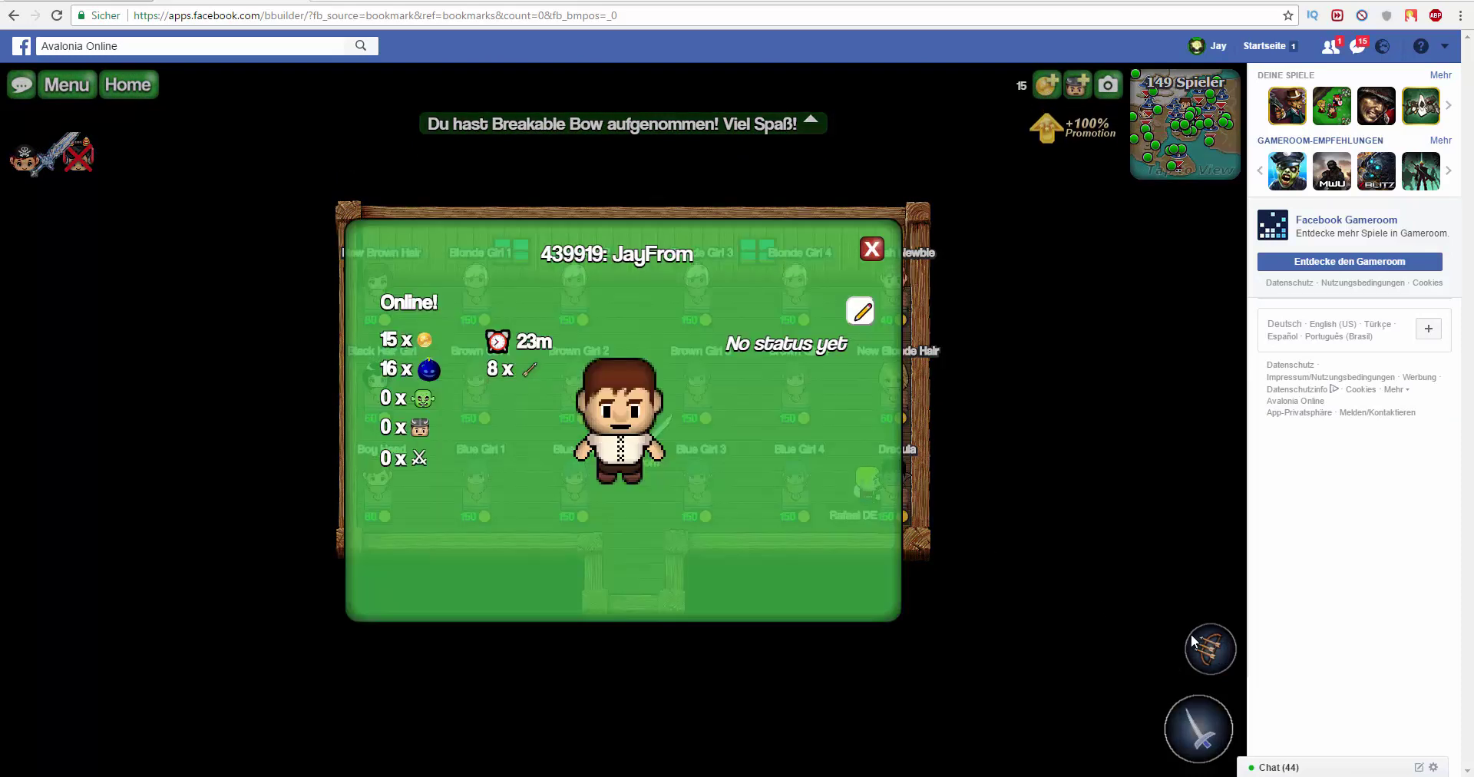
{"action": "left_click", "coordinate": [872, 250]}
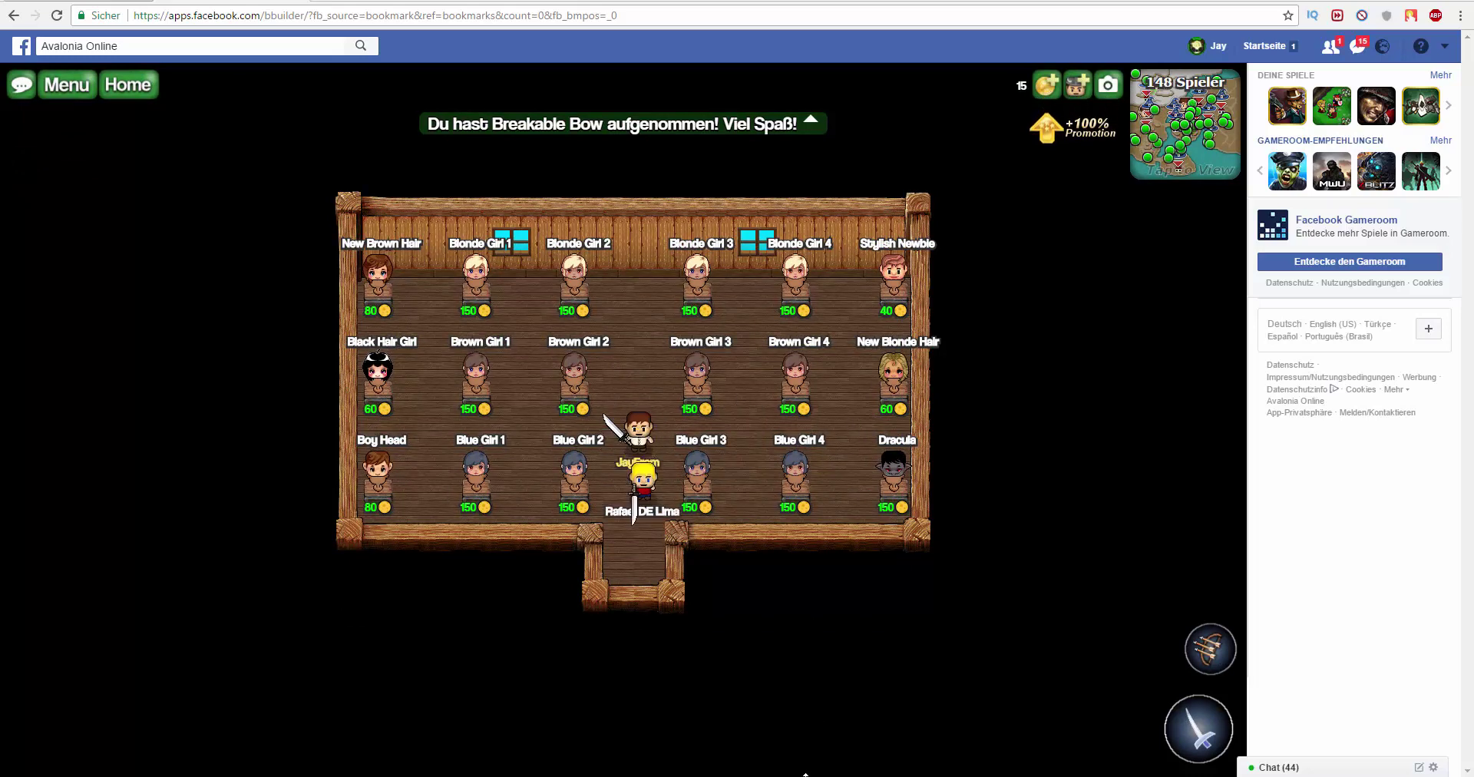
Switch to the Avalonia folder in File Explorer, select the cat image, and put the folder window away
{"action": "key", "text": "alt+Tab"}
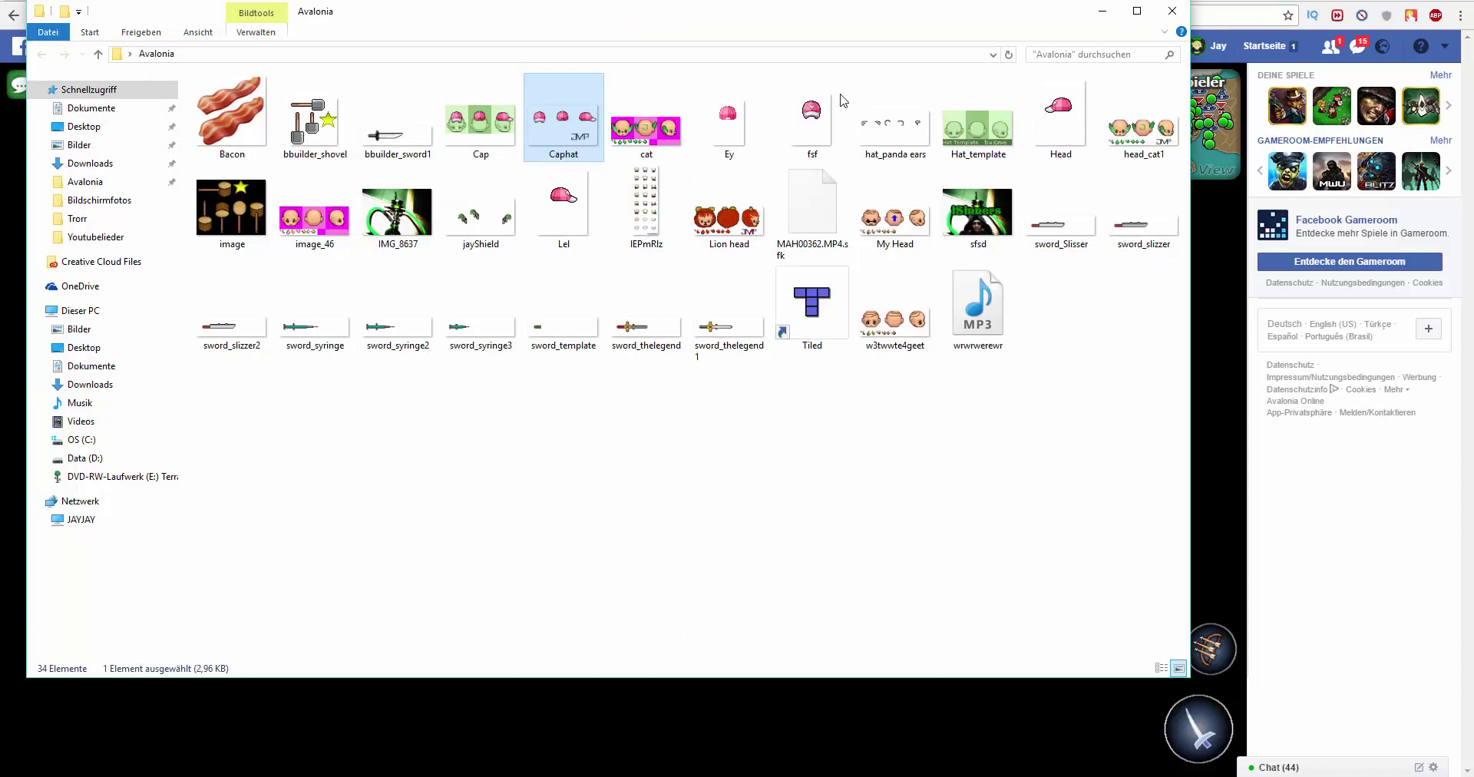
{"action": "left_click_drag", "start_coordinate": [749, 15], "coordinate": [830, 78]}
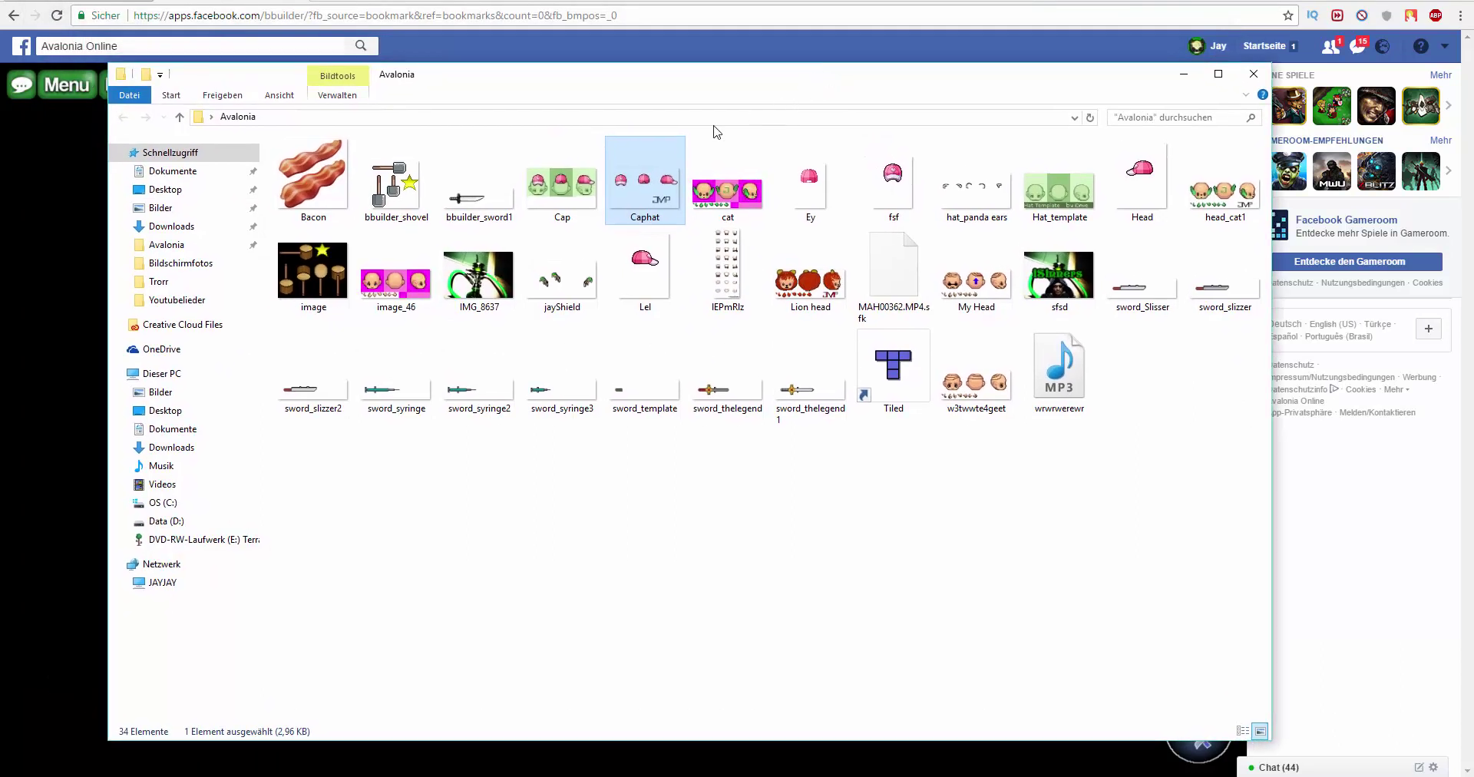
{"action": "left_click", "coordinate": [726, 206]}
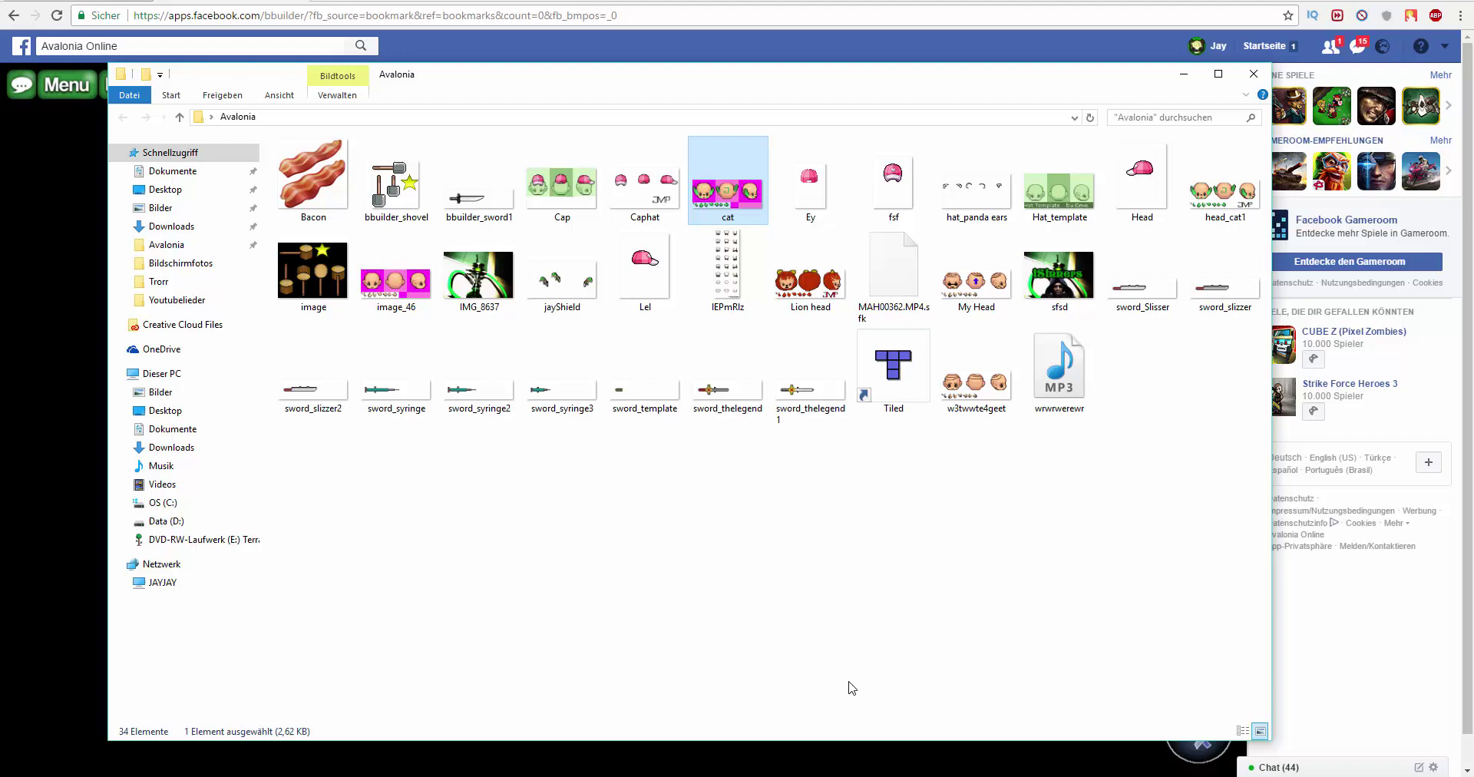
{"action": "left_click", "coordinate": [825, 771]}
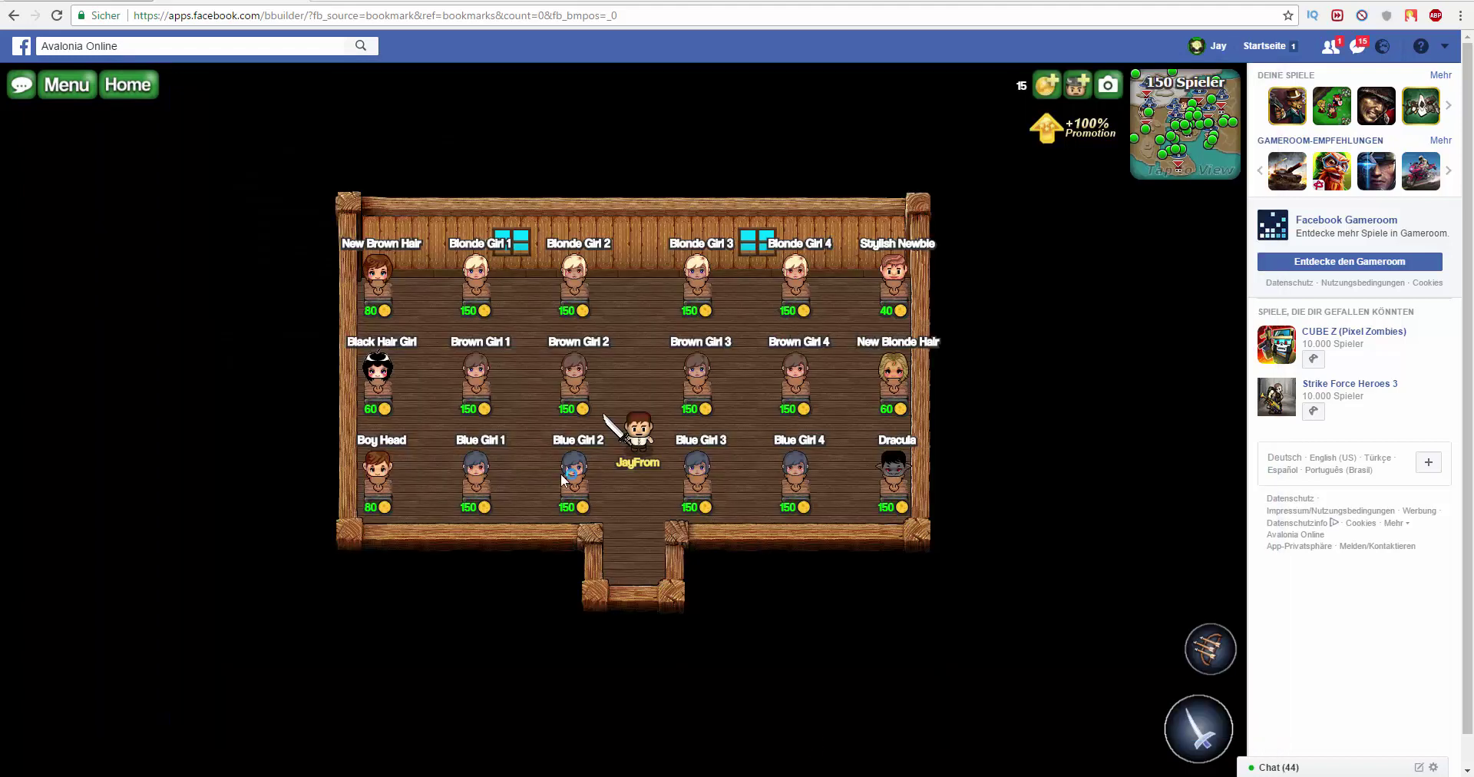
Switch to the cat head sprite in the image viewer, examine its back view up close, and put the viewer away
{"action": "left_click", "coordinate": [651, 776]}
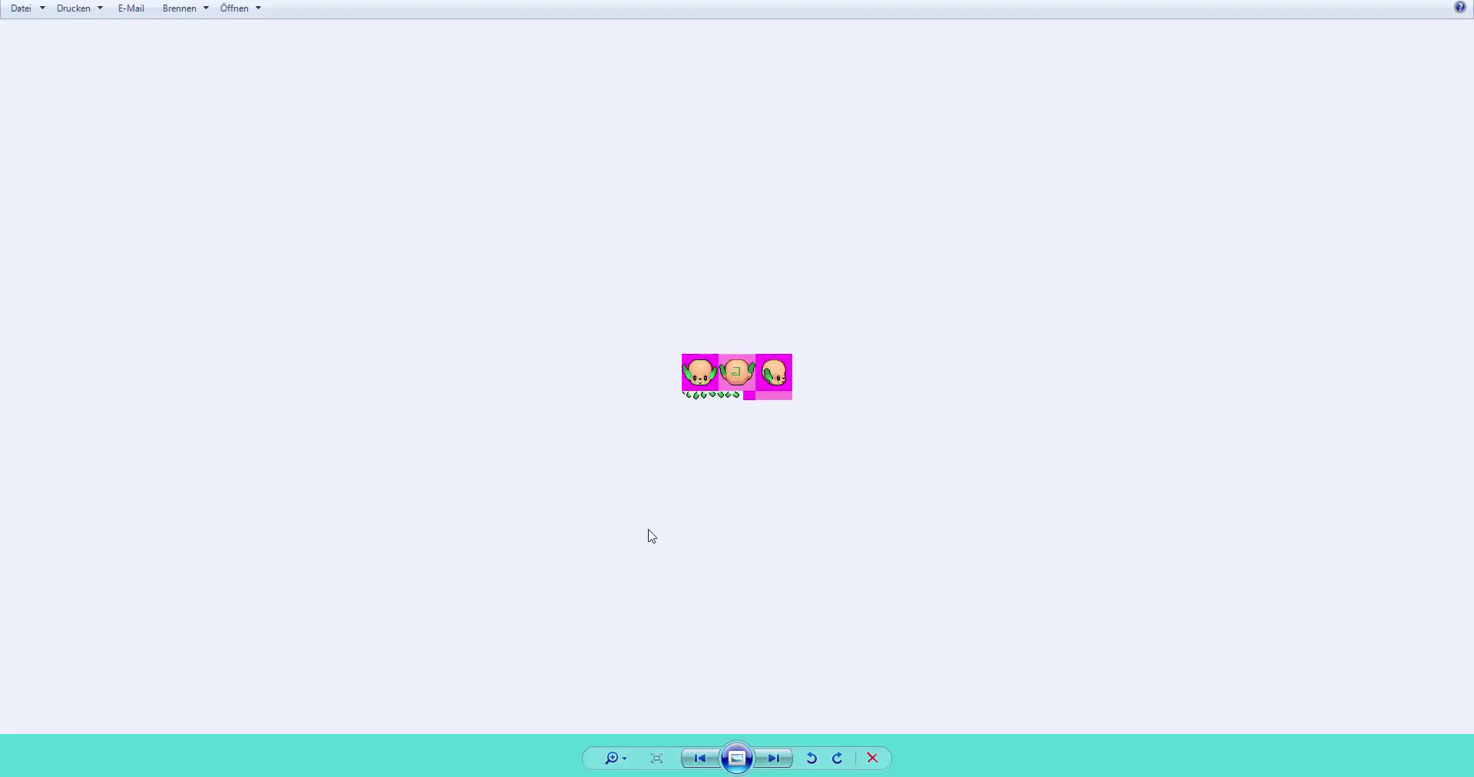
{"action": "scroll", "coordinate": [661, 427], "scroll_direction": "up", "scroll_amount": 10}
{"action": "scroll", "coordinate": [678, 308], "scroll_direction": "up", "scroll_amount": 4}
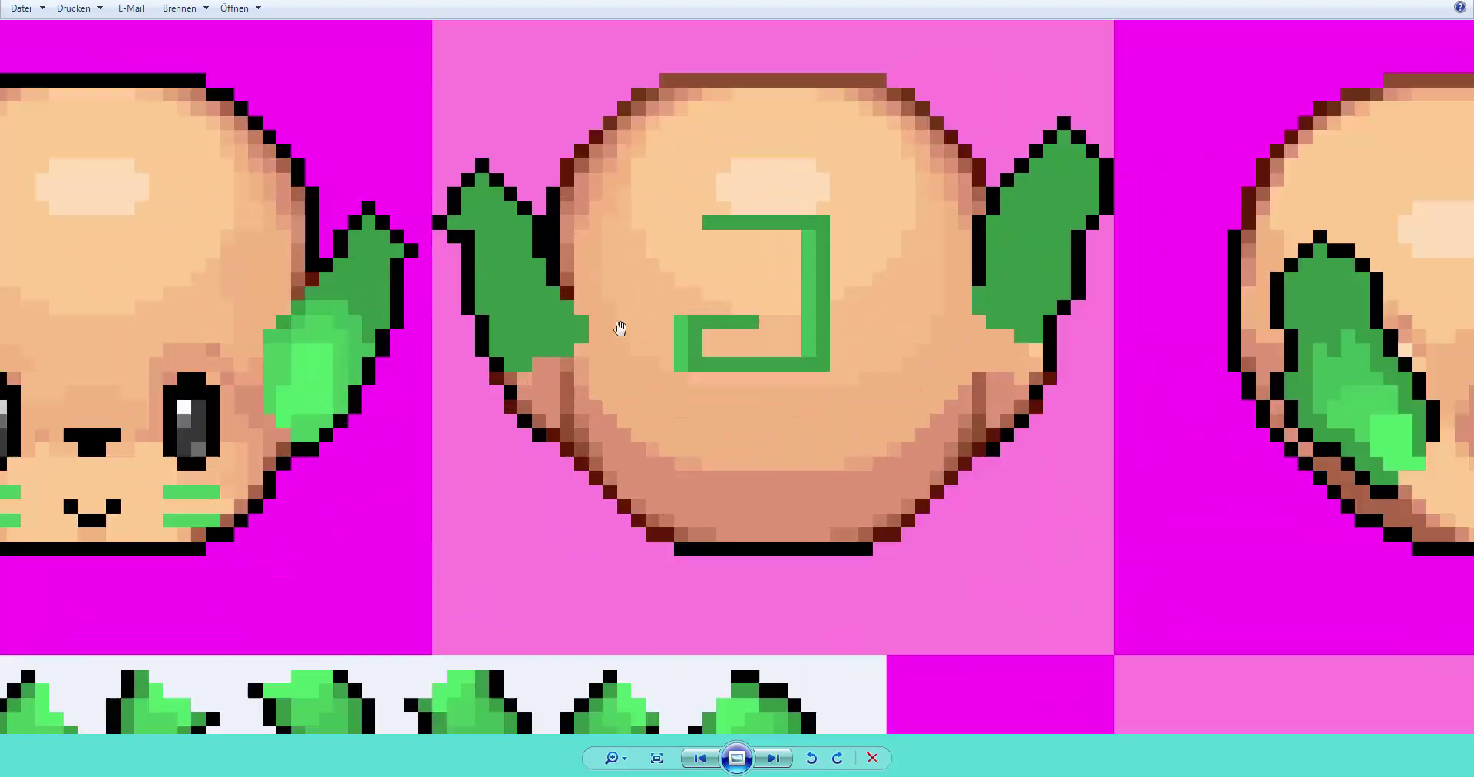
{"action": "left_click_drag", "start_coordinate": [617, 329], "coordinate": [422, 367]}
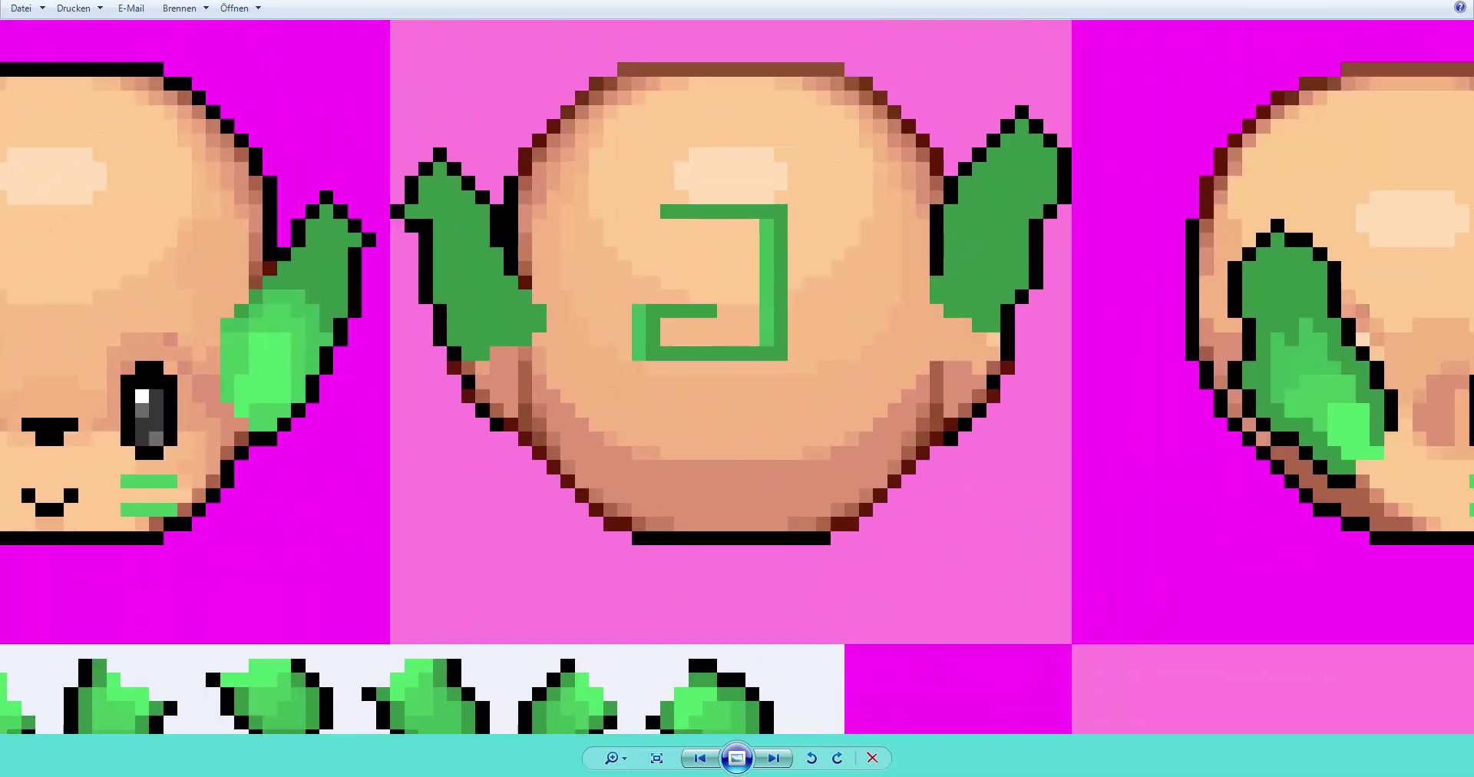
{"action": "left_click", "coordinate": [1456, 1]}
Bring up the Avalonia folder in File Explorer and select the image_46 graphic
{"action": "left_click", "coordinate": [614, 775]}
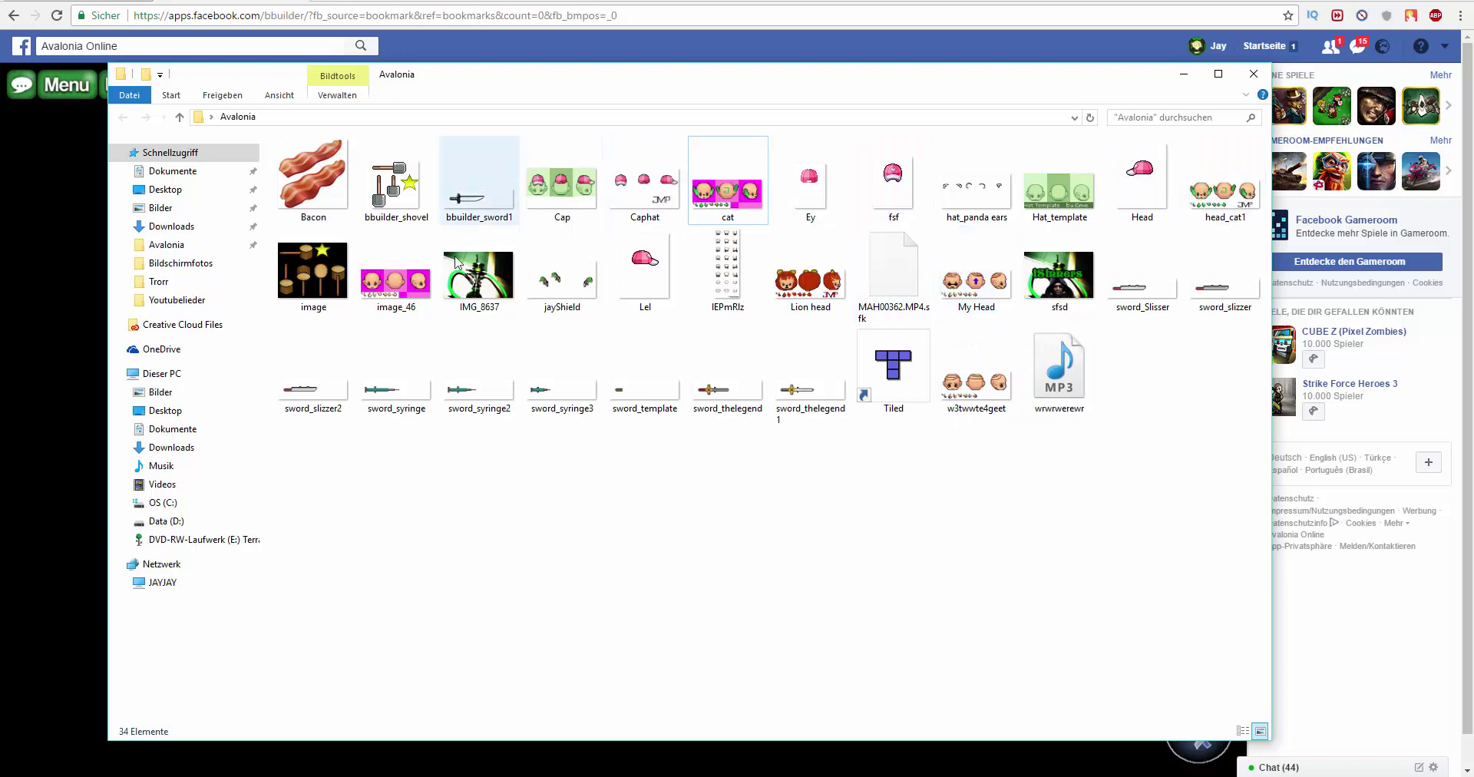
{"action": "left_click", "coordinate": [409, 307]}
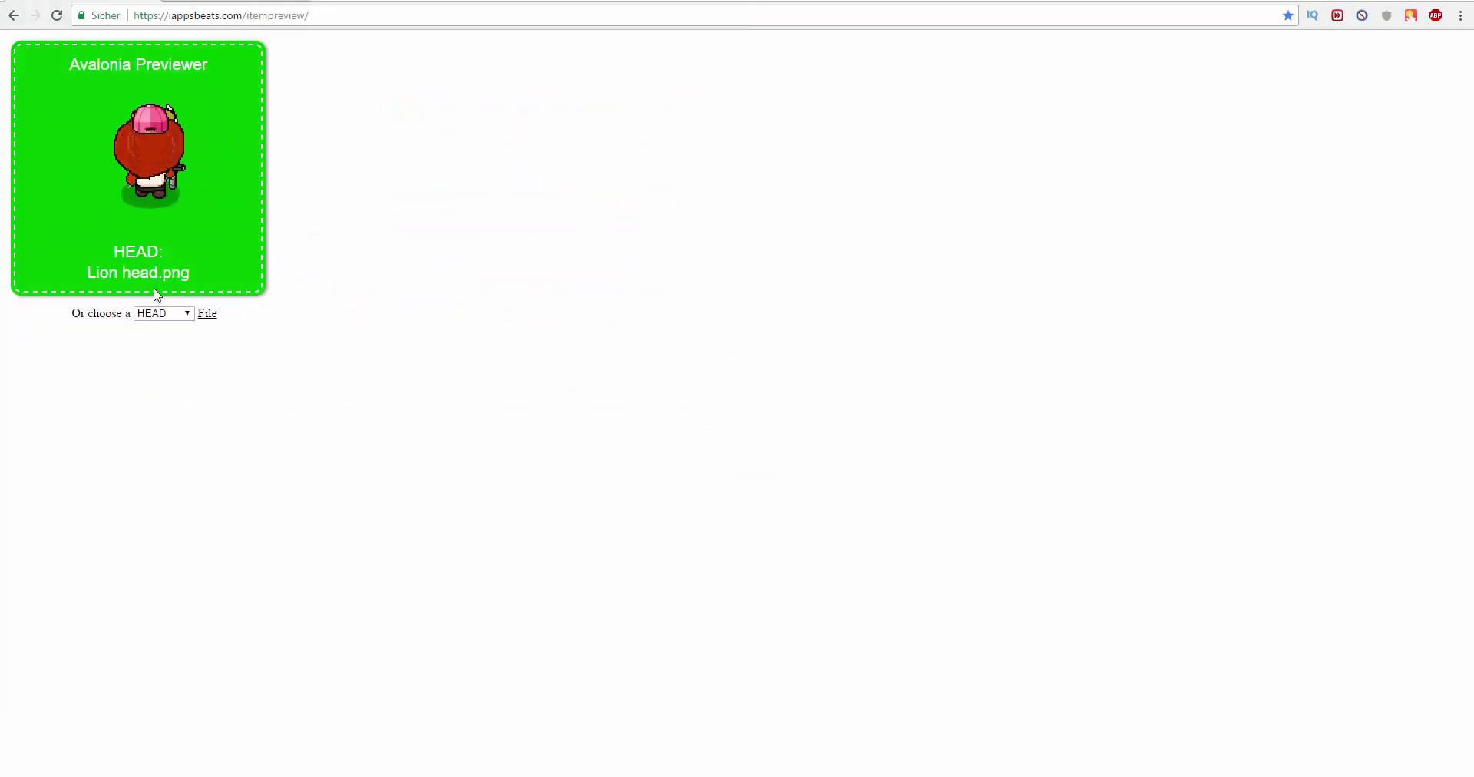
Load Lel.png from the Avalonia folder as the hat in the Avalonia Previewer, and switch back to the game
{"action": "left_click", "coordinate": [207, 314]}
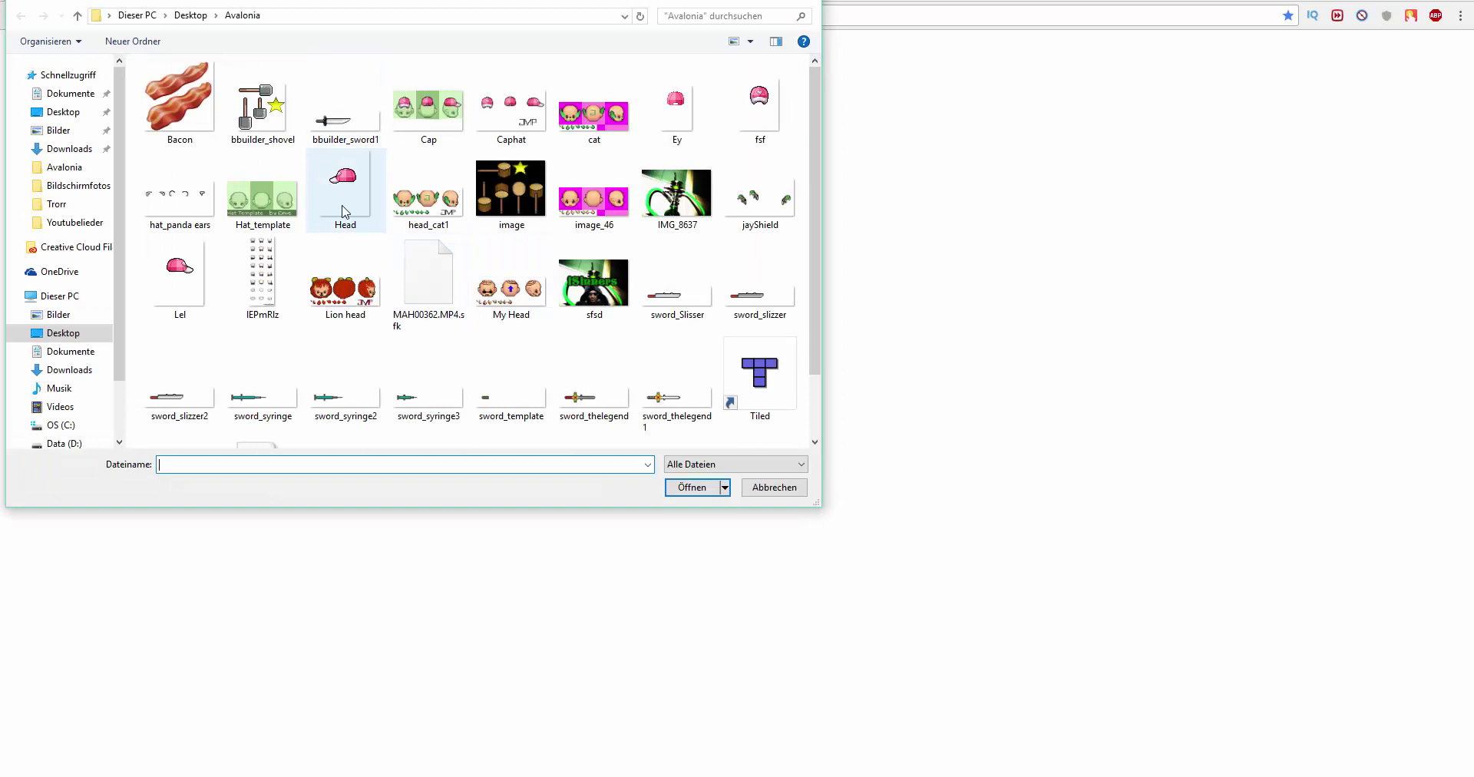
{"action": "double_click", "coordinate": [184, 254]}
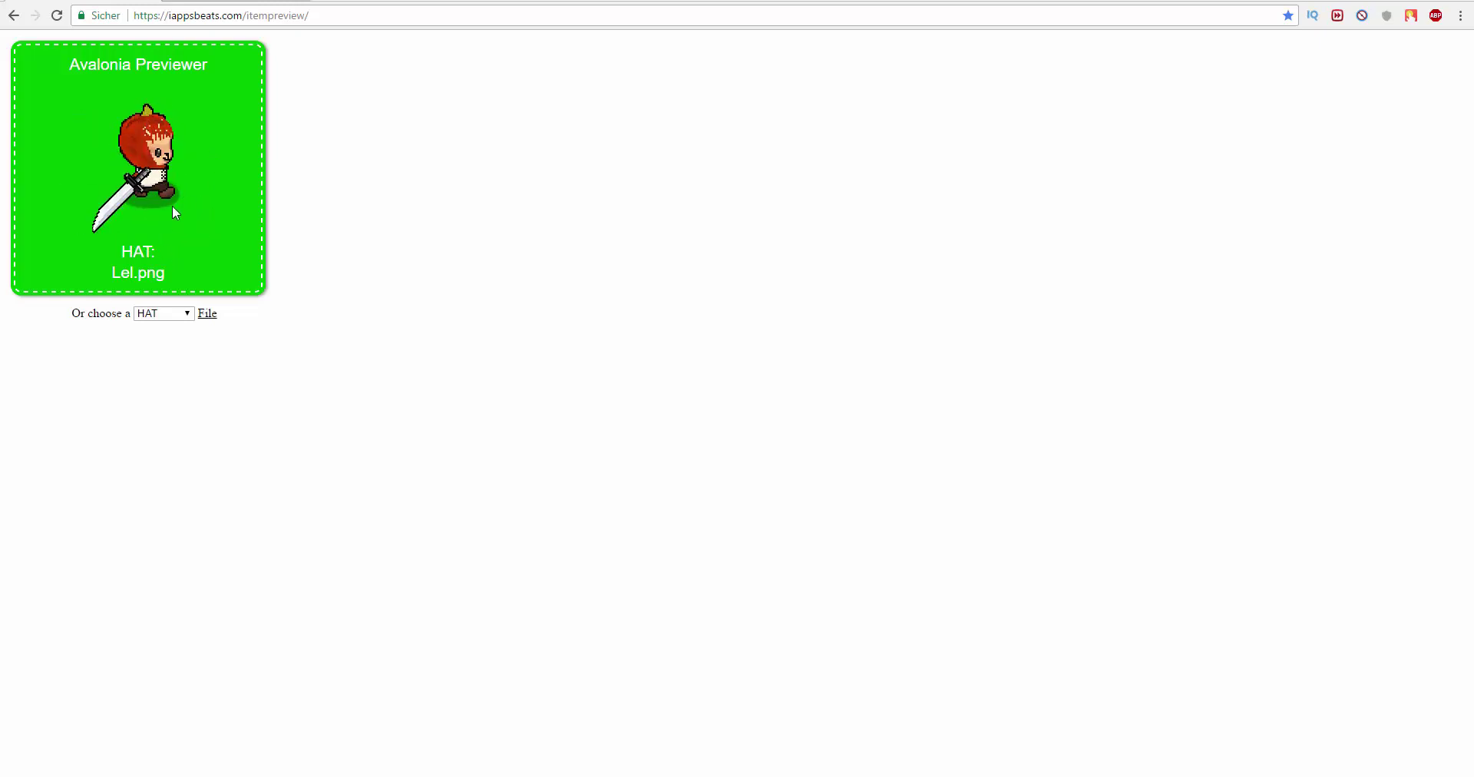
{"action": "left_click", "coordinate": [213, 2]}
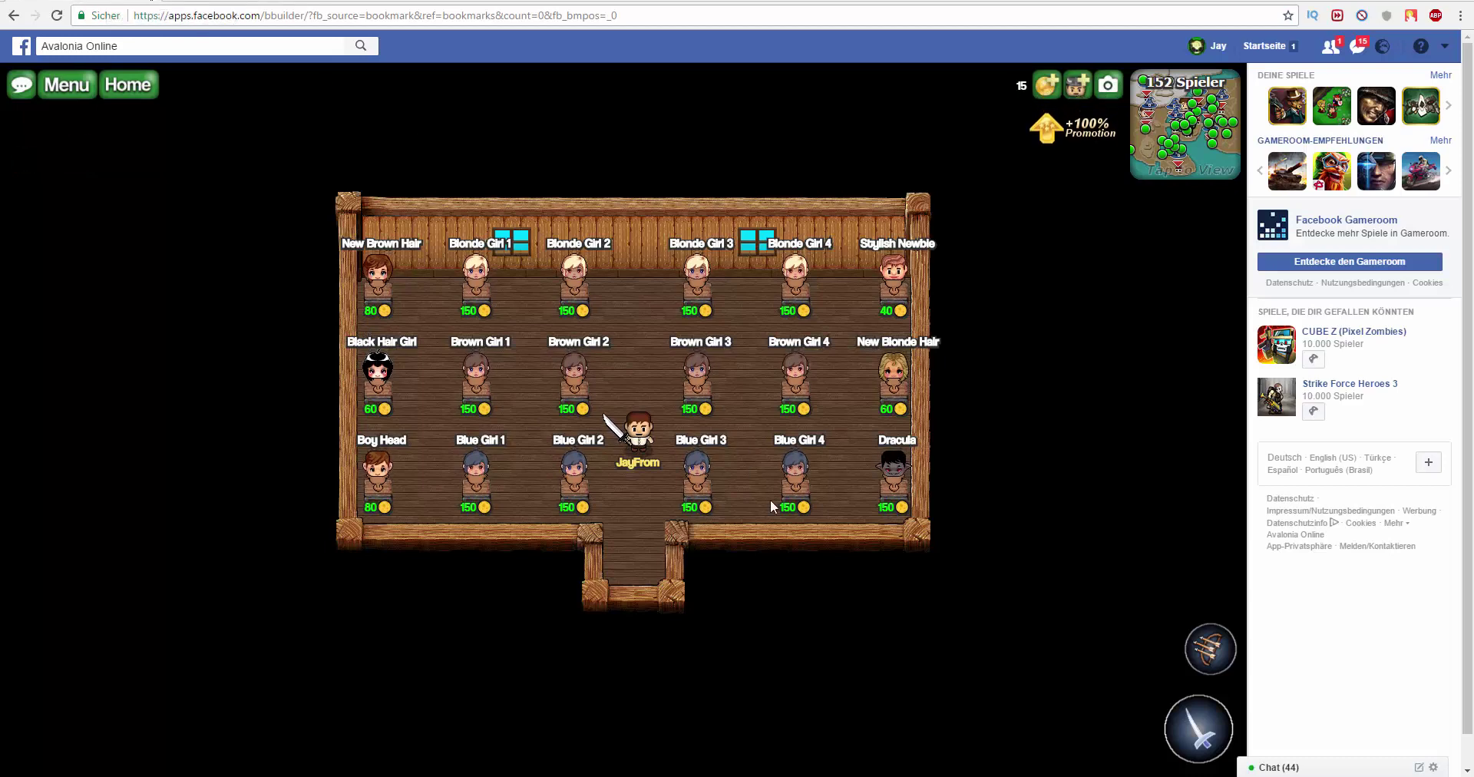
Walk the character down the central aisle and out of the Hair Shop onto the stone path
{"action": "key", "text": "Down"}
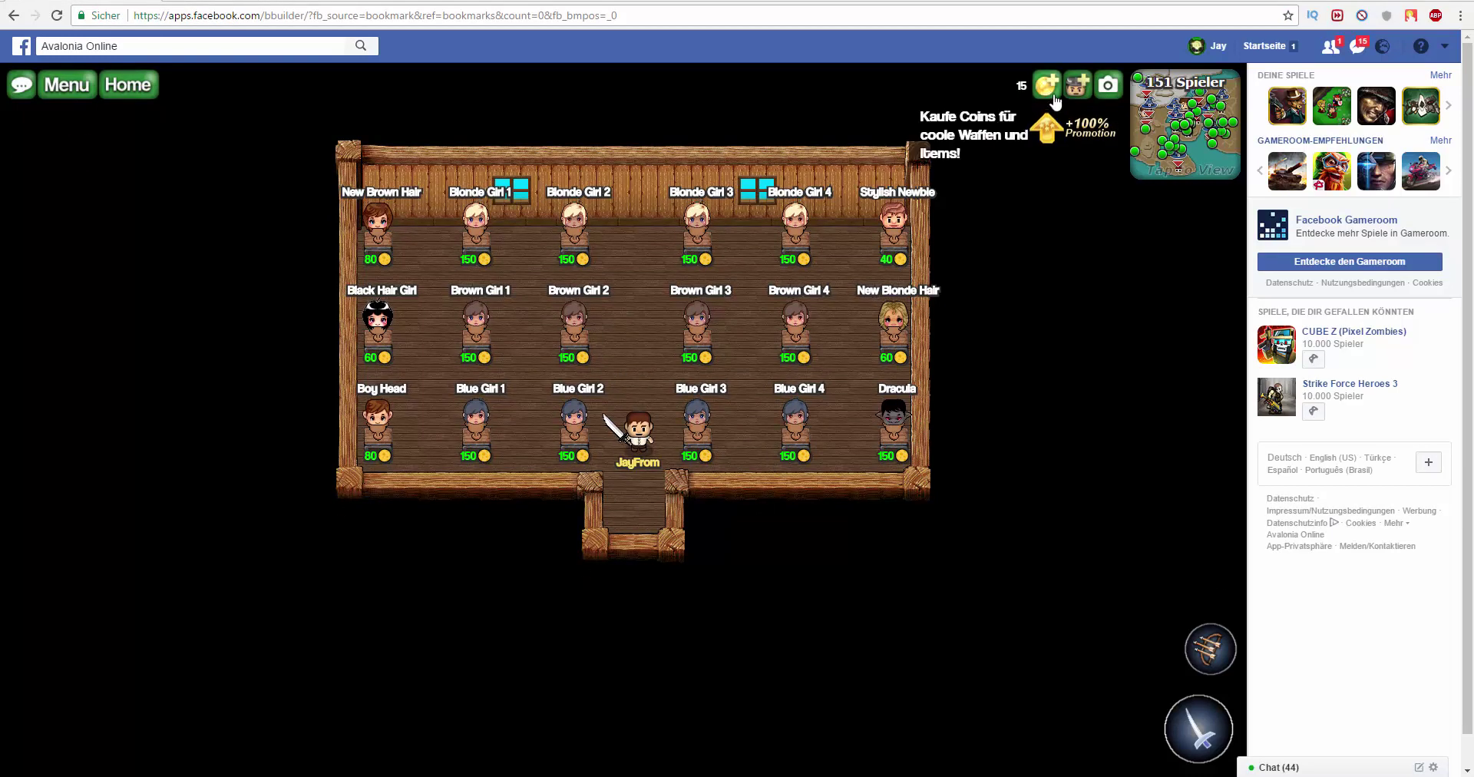
{"action": "left_click", "coordinate": [1056, 98]}
{"action": "scroll", "coordinate": [914, 258], "scroll_direction": "down", "scroll_amount": 1}
{"action": "left_click", "coordinate": [877, 214]}
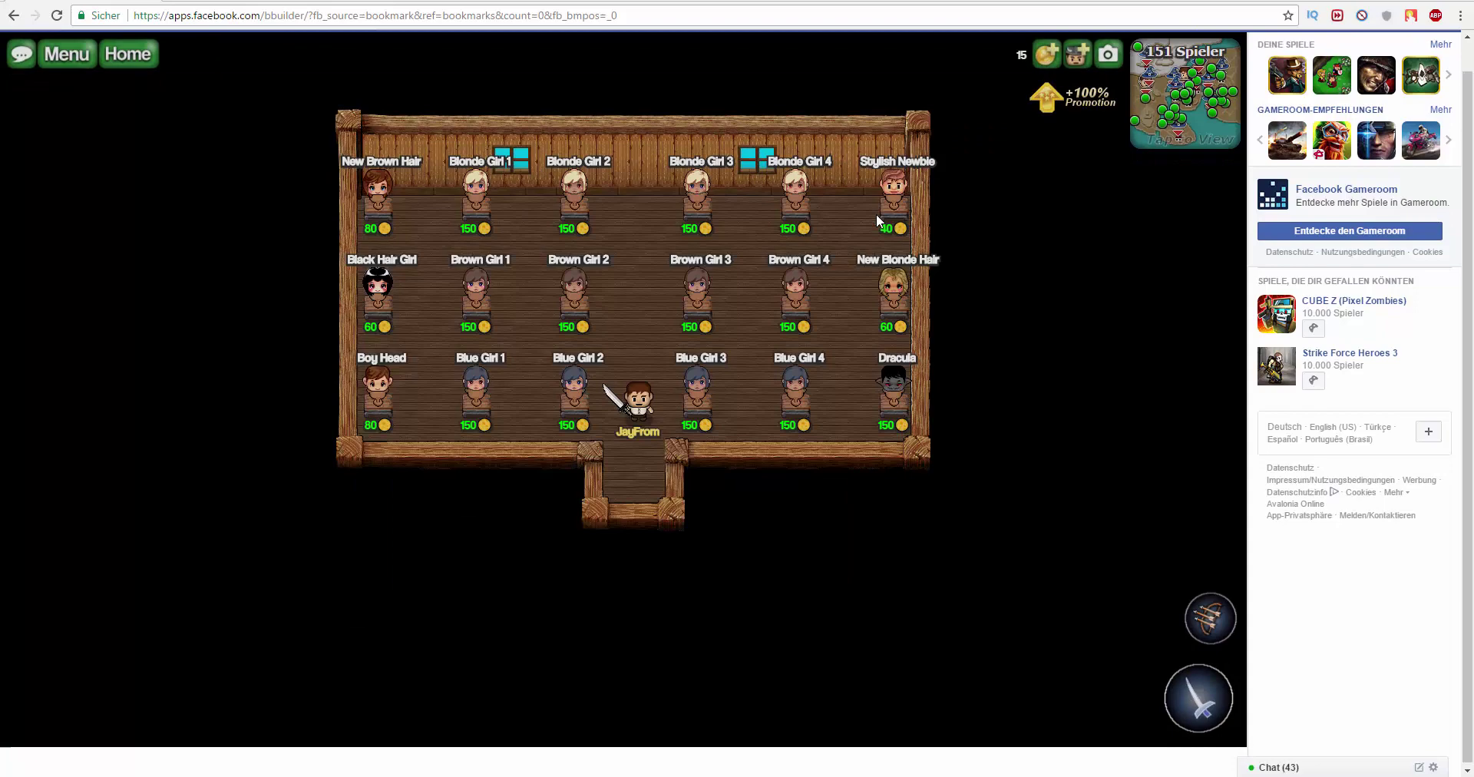
{"action": "scroll", "coordinate": [1069, 365], "scroll_direction": "up", "scroll_amount": 1}
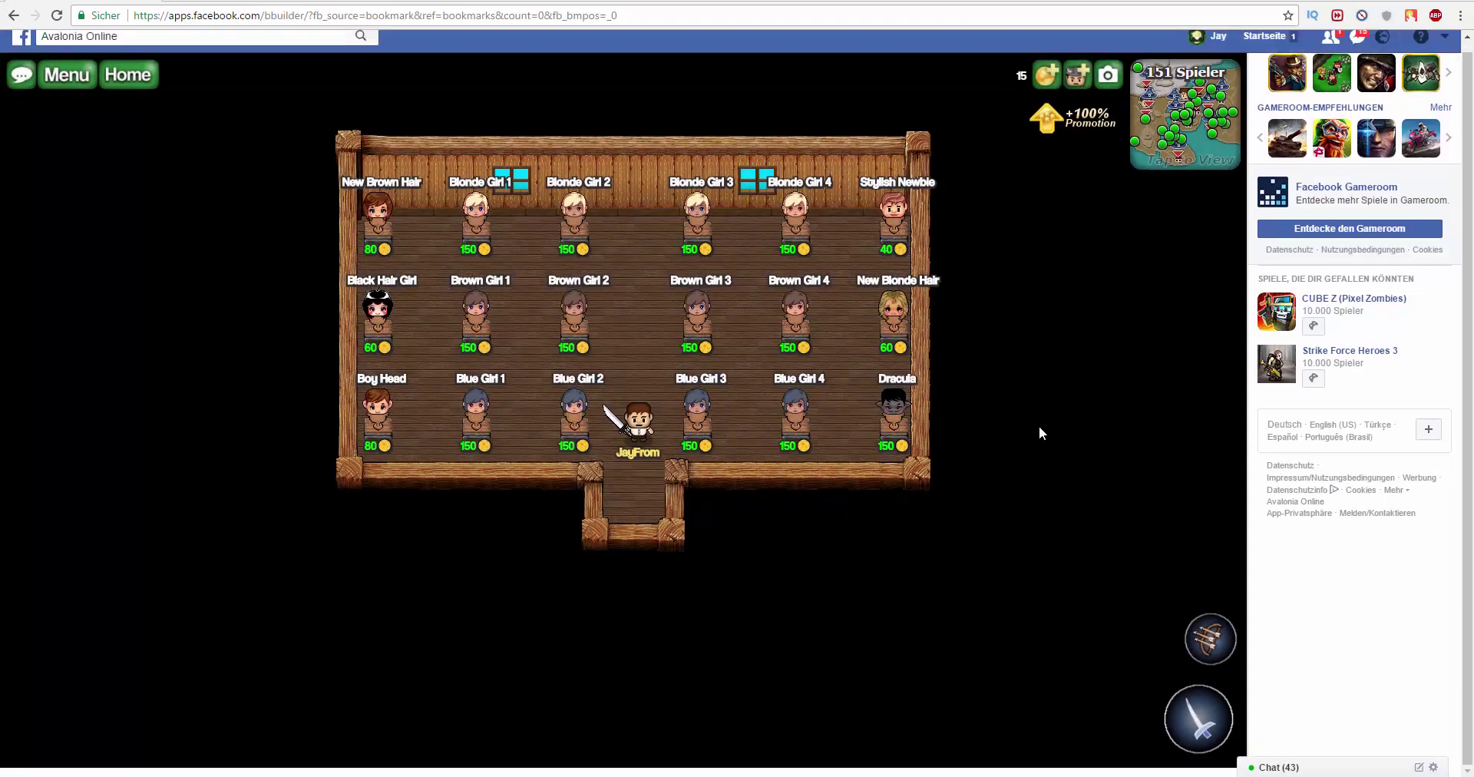
{"action": "key", "text": "Down"}
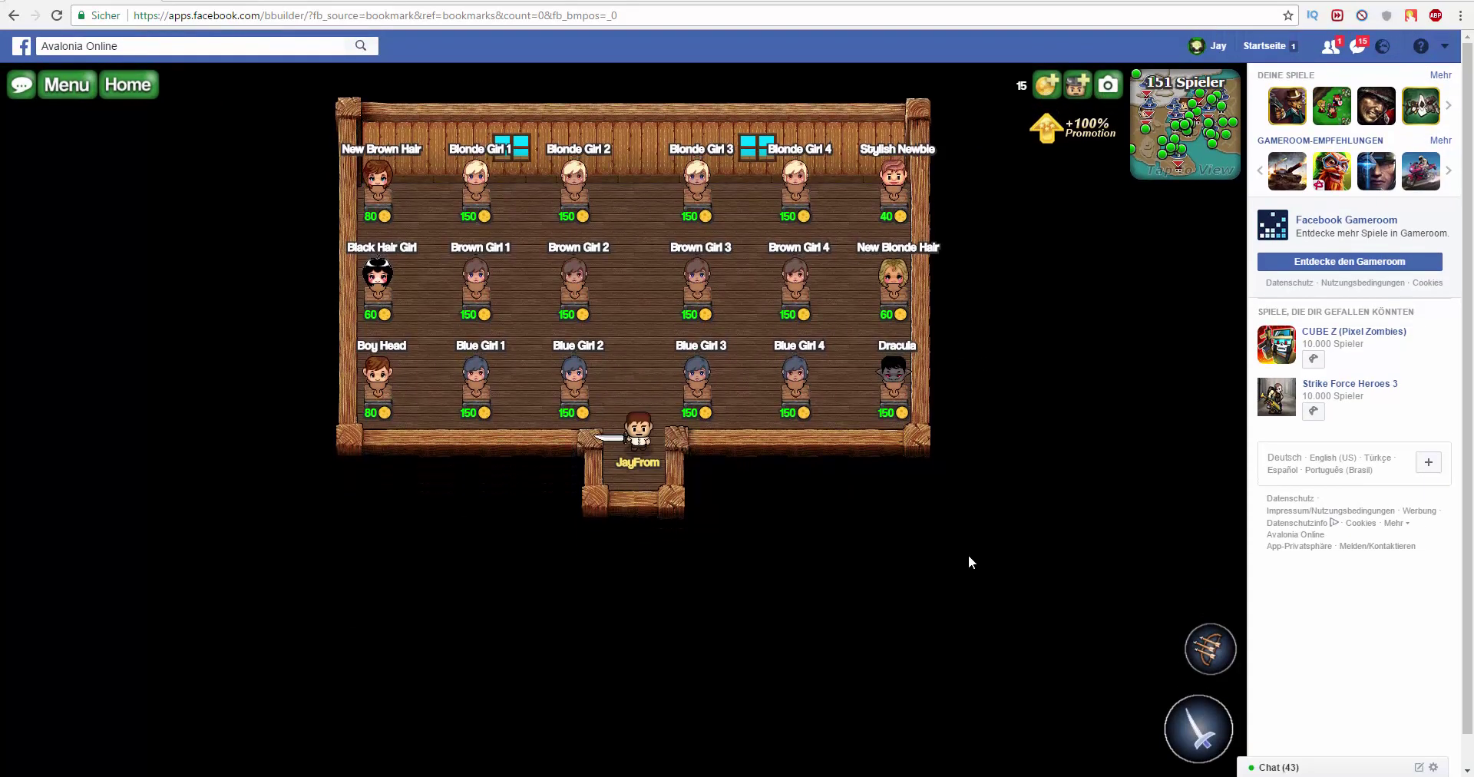
{"action": "key", "text": "Down"}
{"action": "key", "text": "Right"}
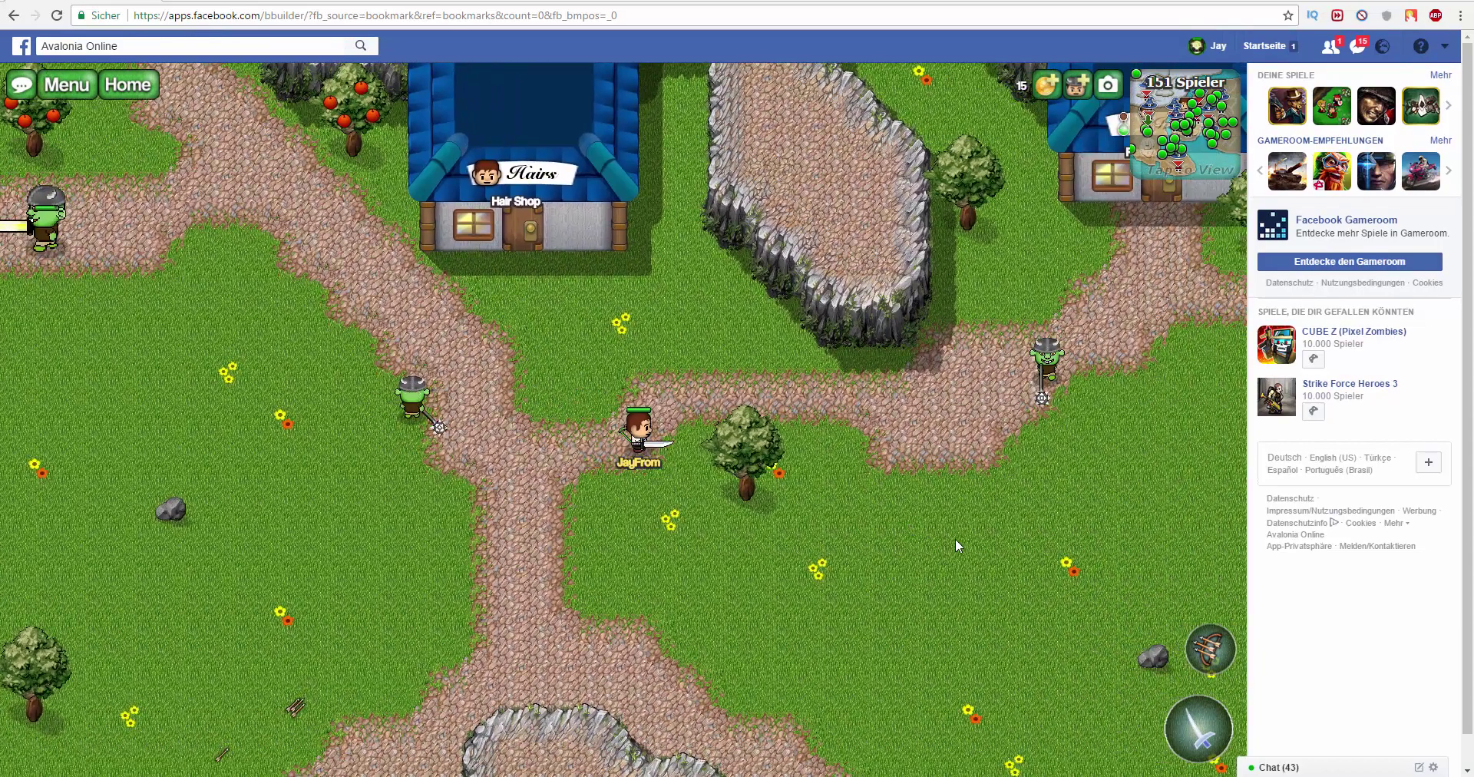
Walk the character east along the stone path toward the goblin below the rock plateau
{"action": "key", "text": "Up"}
{"action": "key", "text": "Right"}
{"action": "key", "text": "Right"}
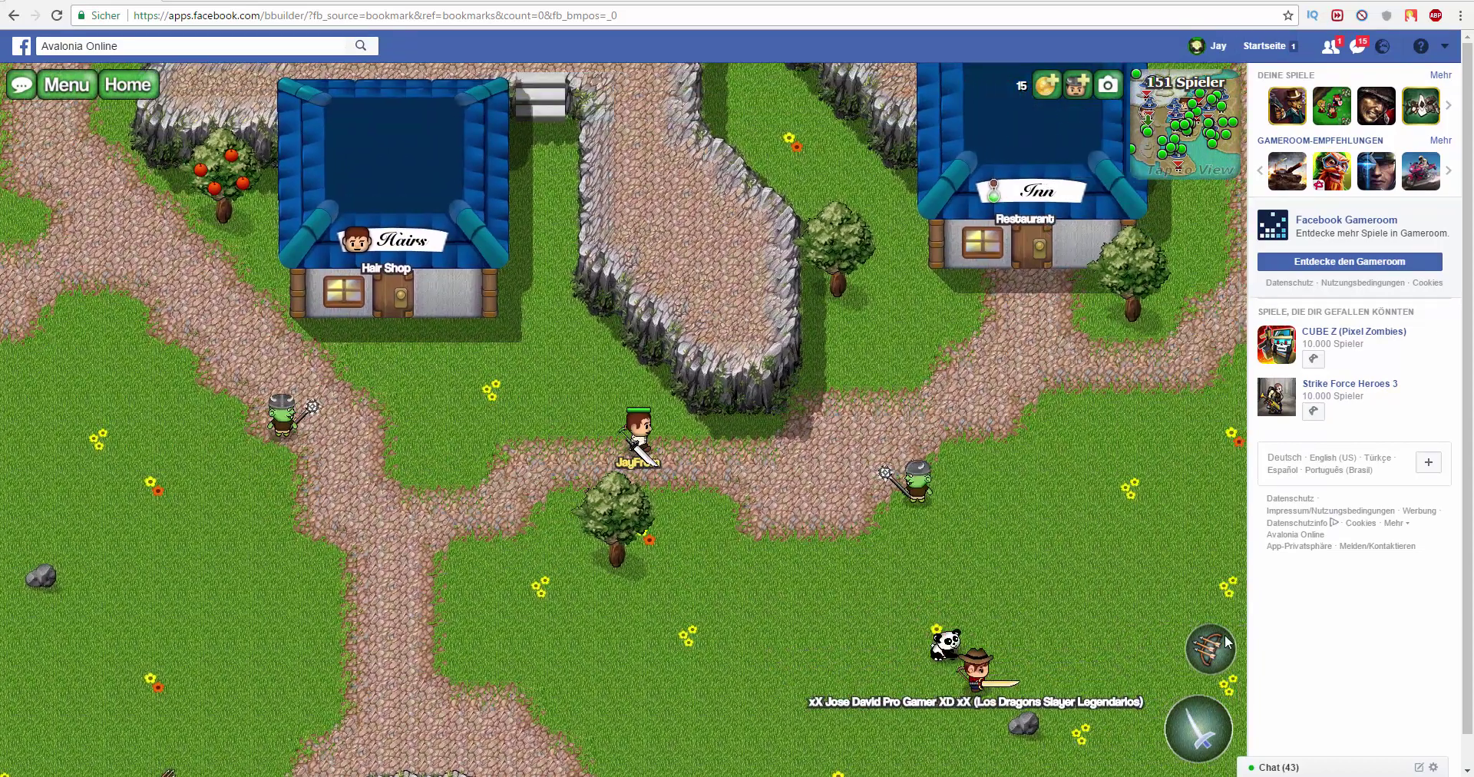
{"action": "key", "text": "Down"}
{"action": "key", "text": "Right"}
Fire arrows with the bow at the goblin on the path while moving the character up and to the right
{"action": "left_click", "coordinate": [1221, 625]}
{"action": "key", "text": "Up"}
{"action": "key", "text": "Right"}
{"action": "left_click", "coordinate": [1220, 626]}
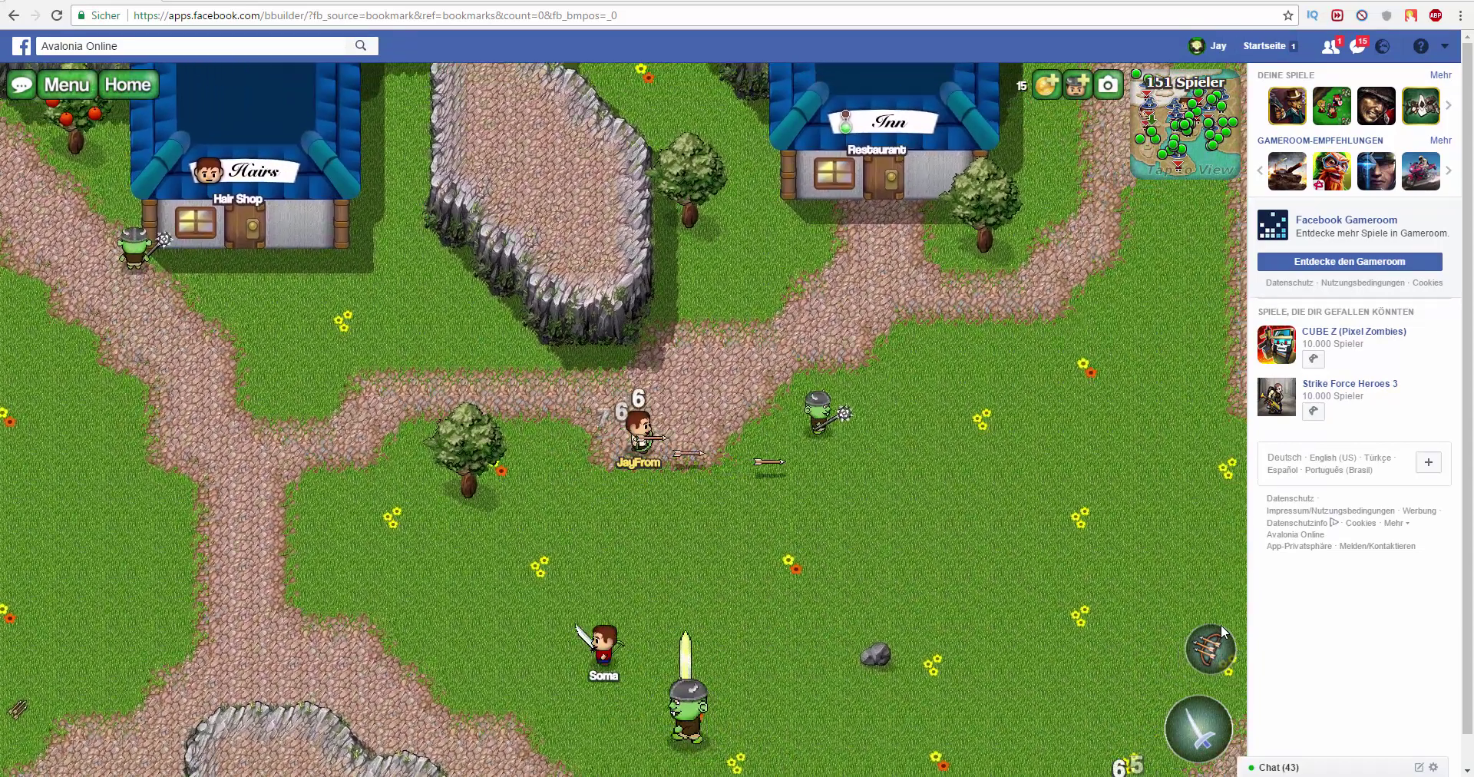
{"action": "key", "text": "Up"}
{"action": "key", "text": "Right"}
{"action": "left_click", "coordinate": [1221, 626]}
{"action": "left_click", "coordinate": [1221, 626]}
{"action": "key", "text": "Up"}
{"action": "key", "text": "Right"}
{"action": "left_click", "coordinate": [1220, 625]}
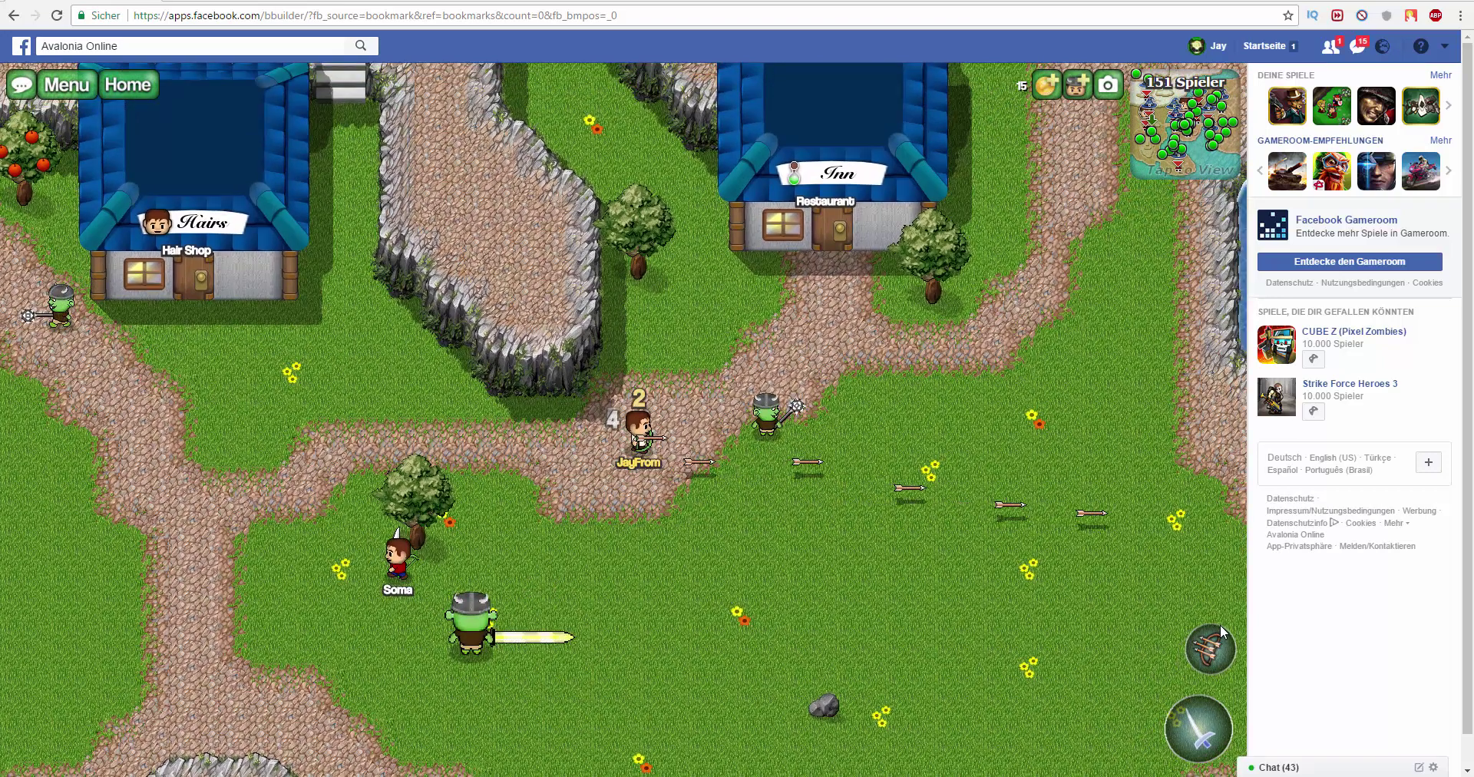
{"action": "key", "text": "Up"}
{"action": "left_click", "coordinate": [1220, 625]}
{"action": "left_click", "coordinate": [1221, 625]}
{"action": "key", "text": "Right"}
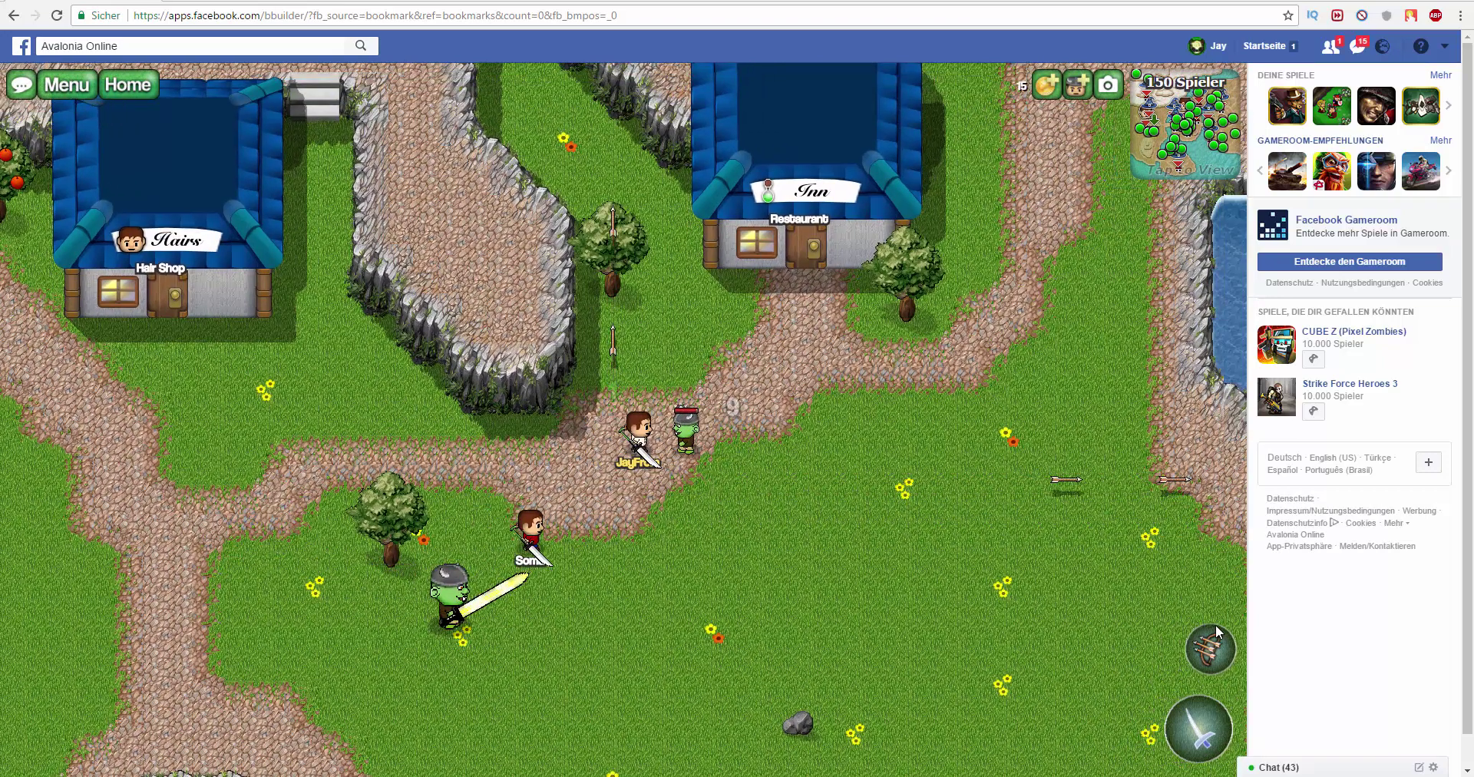
{"action": "left_click", "coordinate": [1216, 628]}
Walk the character northeast past the goblin and enter the Restaurant
{"action": "key", "text": "Up"}
{"action": "key", "text": "Right"}
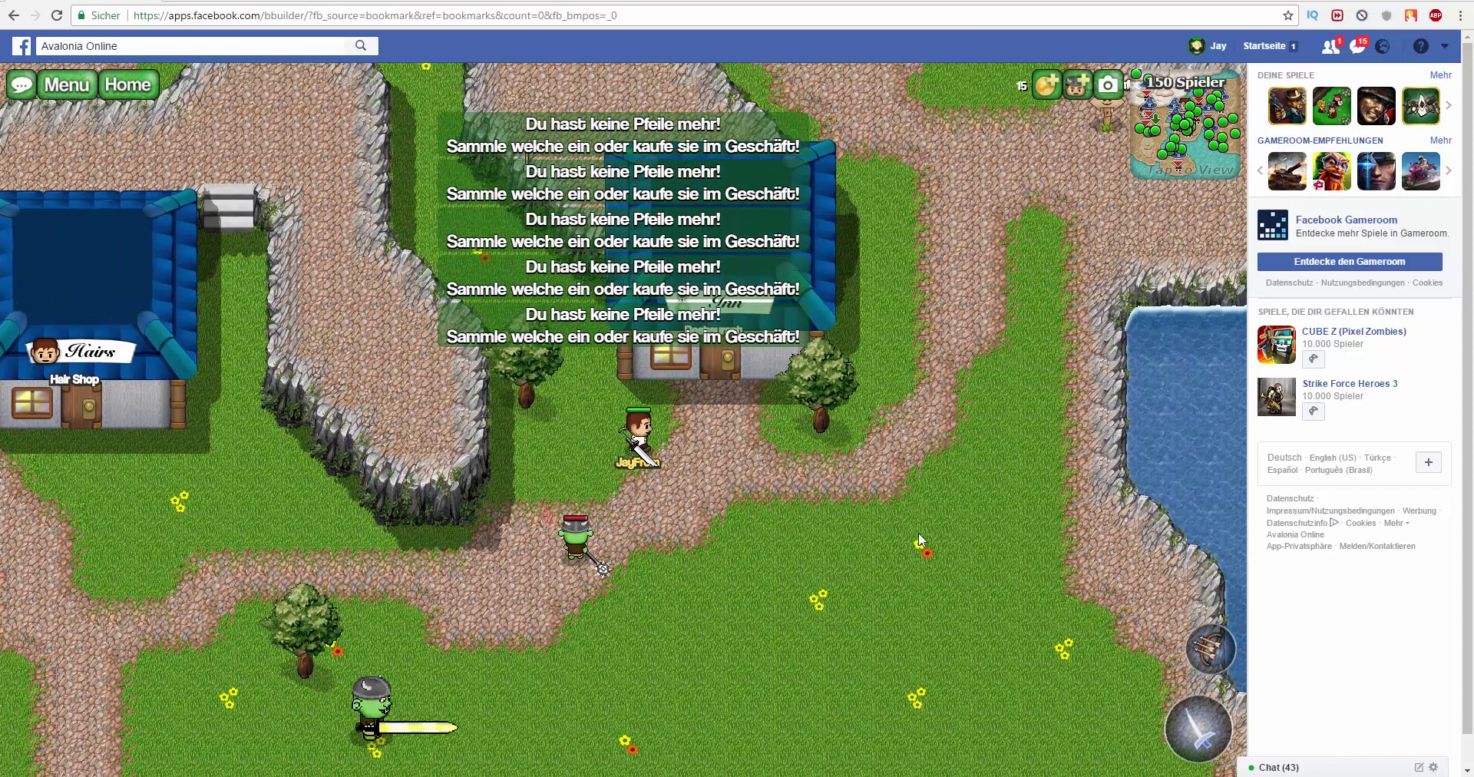
{"action": "key", "text": "Right"}
{"action": "key", "text": "Up"}
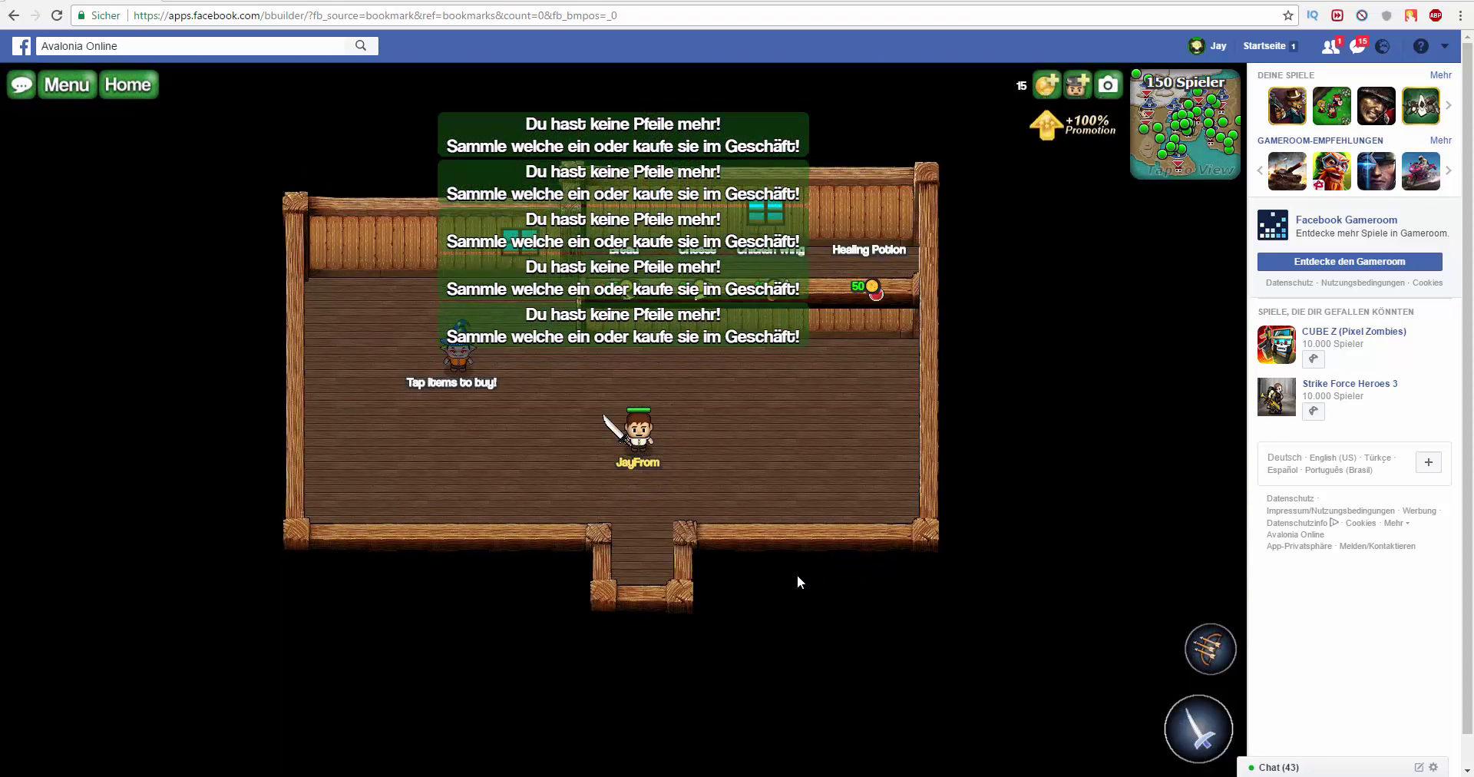
Move the character around the Restaurant to view the food and potion counter
{"action": "key", "text": "Up"}
{"action": "key", "text": "Left"}
{"action": "key", "text": "Up"}
{"action": "key", "text": "Down"}
{"action": "key", "text": "Right"}
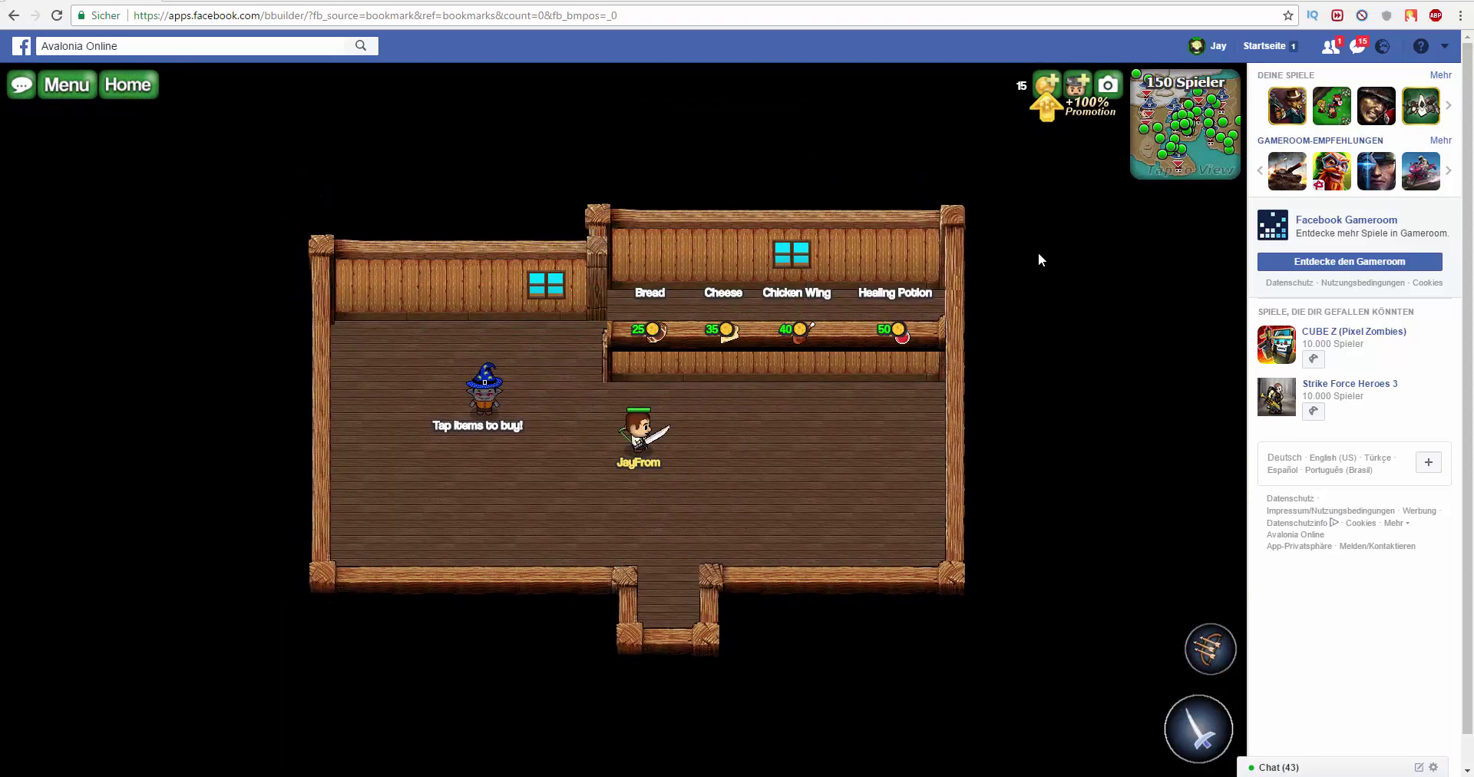
Walk the character out of the Restaurant onto the path outside
{"action": "key", "text": "Down"}
{"action": "key", "text": "Right"}
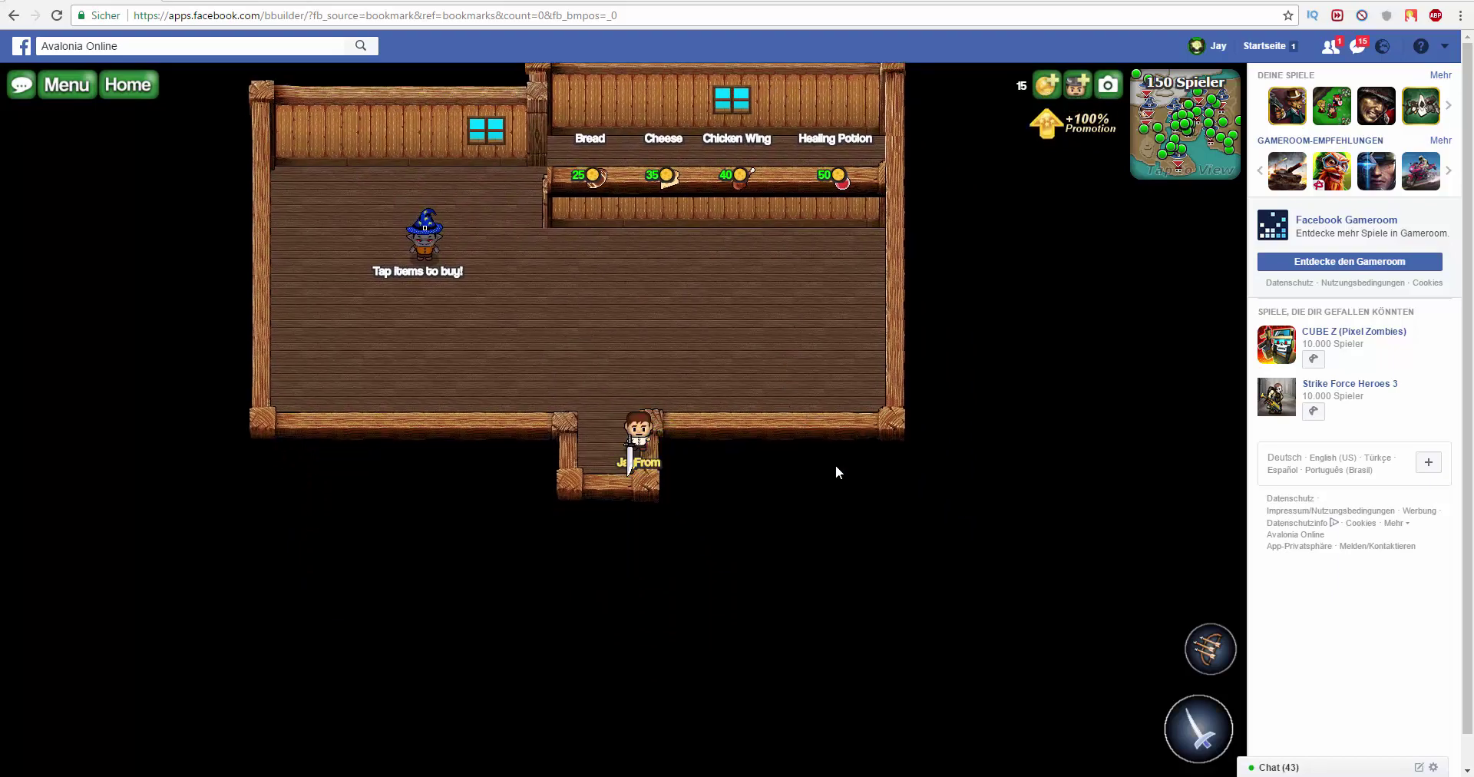
{"action": "key", "text": "Down"}
{"action": "key", "text": "Right"}
{"action": "key", "text": "Down"}
{"action": "key", "text": "Right"}
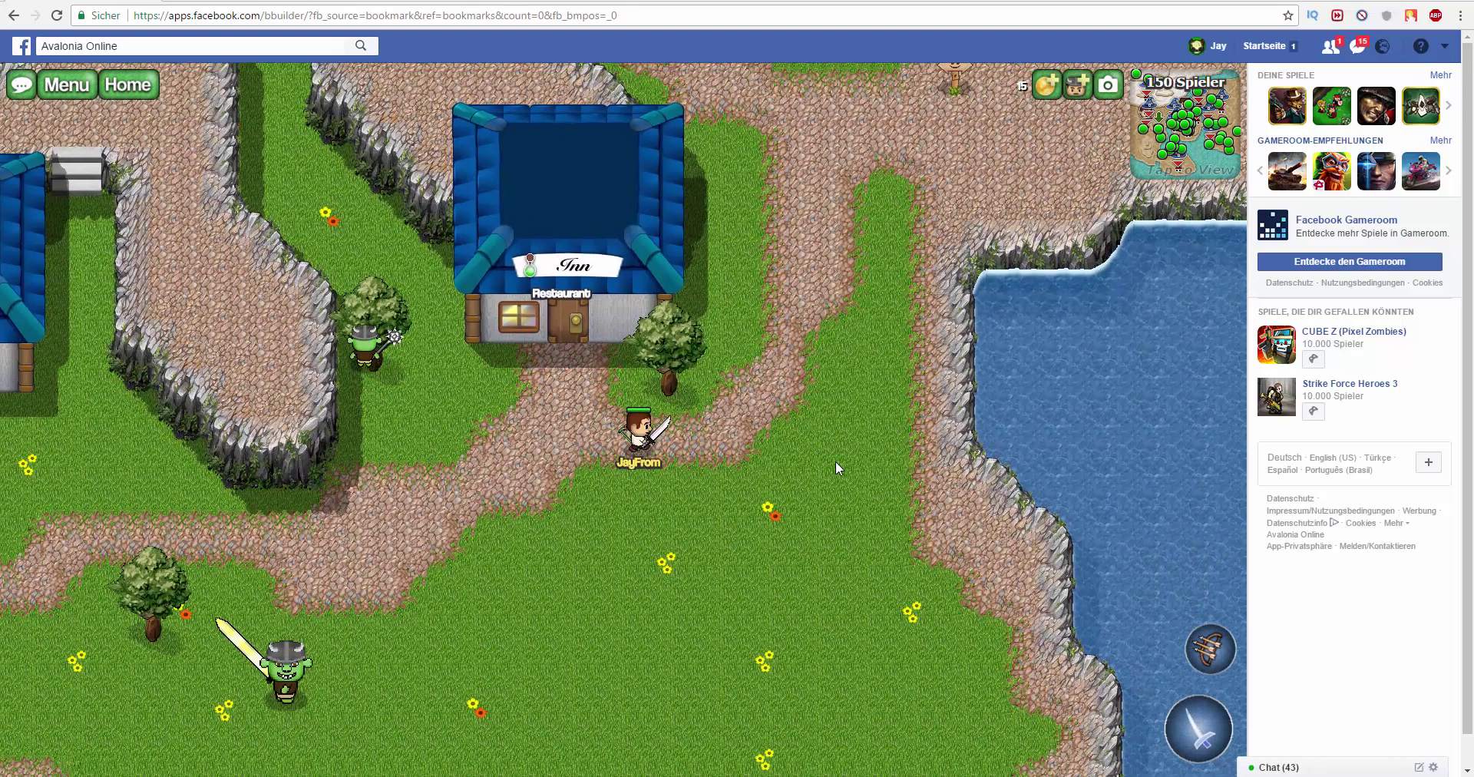
Walk the character northeast past the info sign and across the stone bridge to the PvP-Zone sign
{"action": "key", "text": "Up"}
{"action": "key", "text": "Right"}
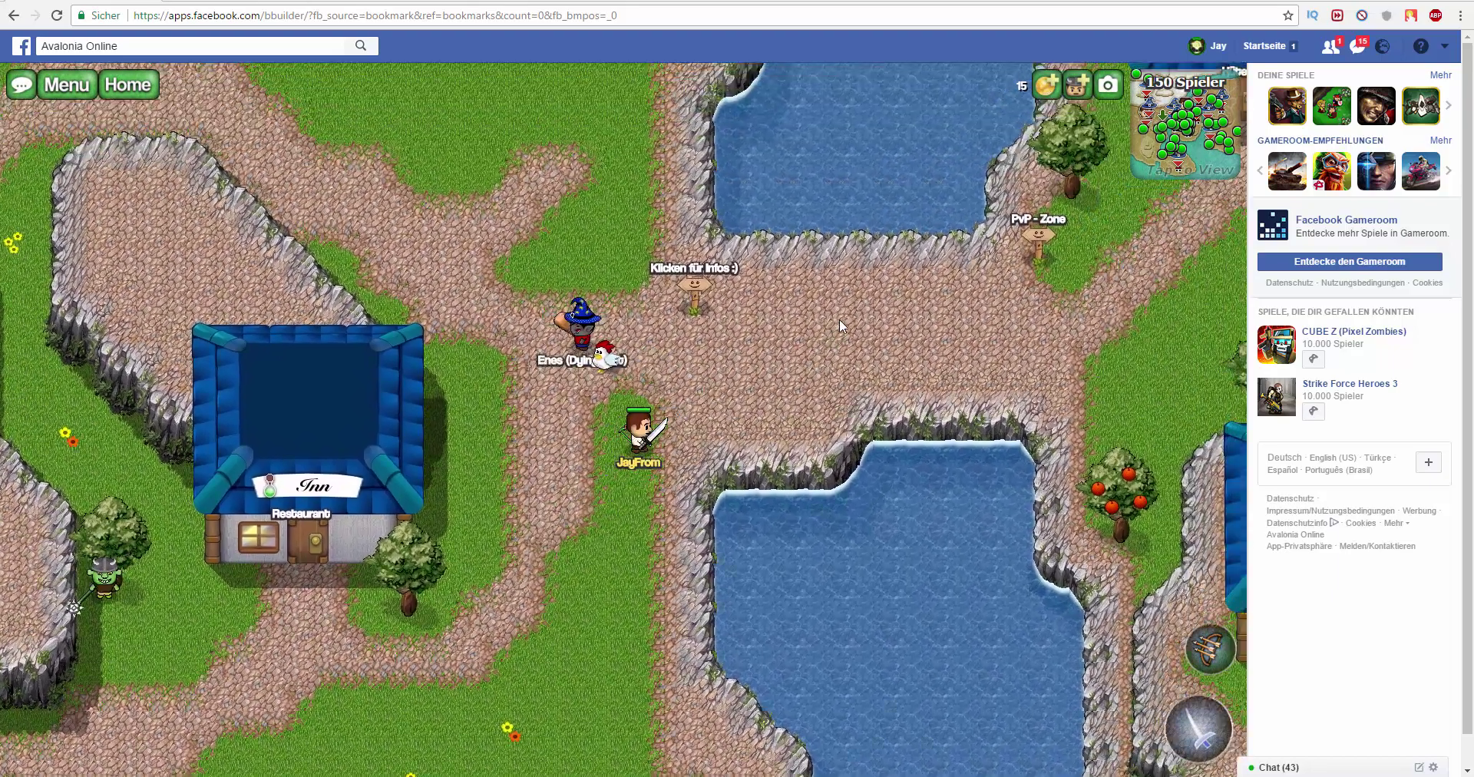
{"action": "key", "text": "Up"}
{"action": "key", "text": "Right"}
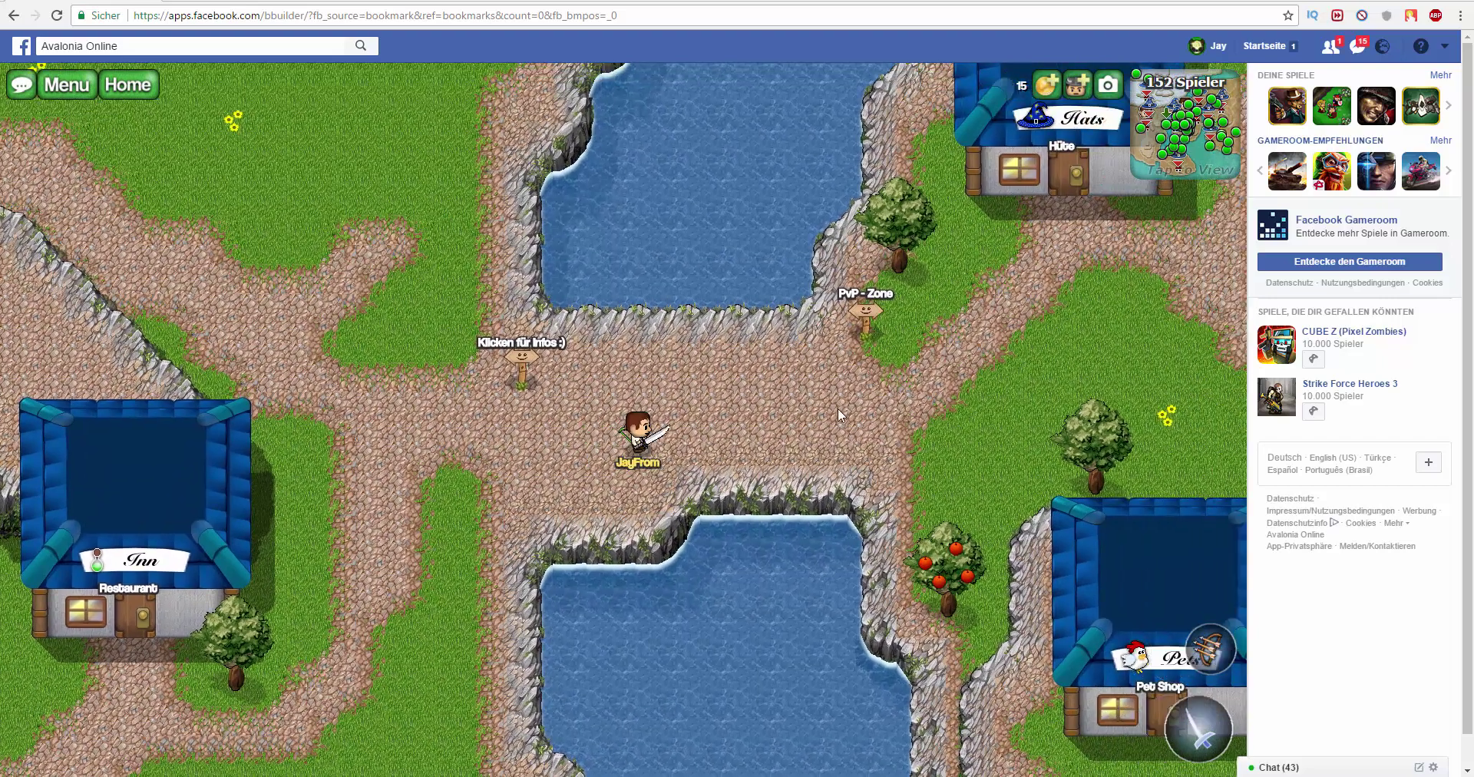
{"action": "key", "text": "Up"}
{"action": "key", "text": "Right"}
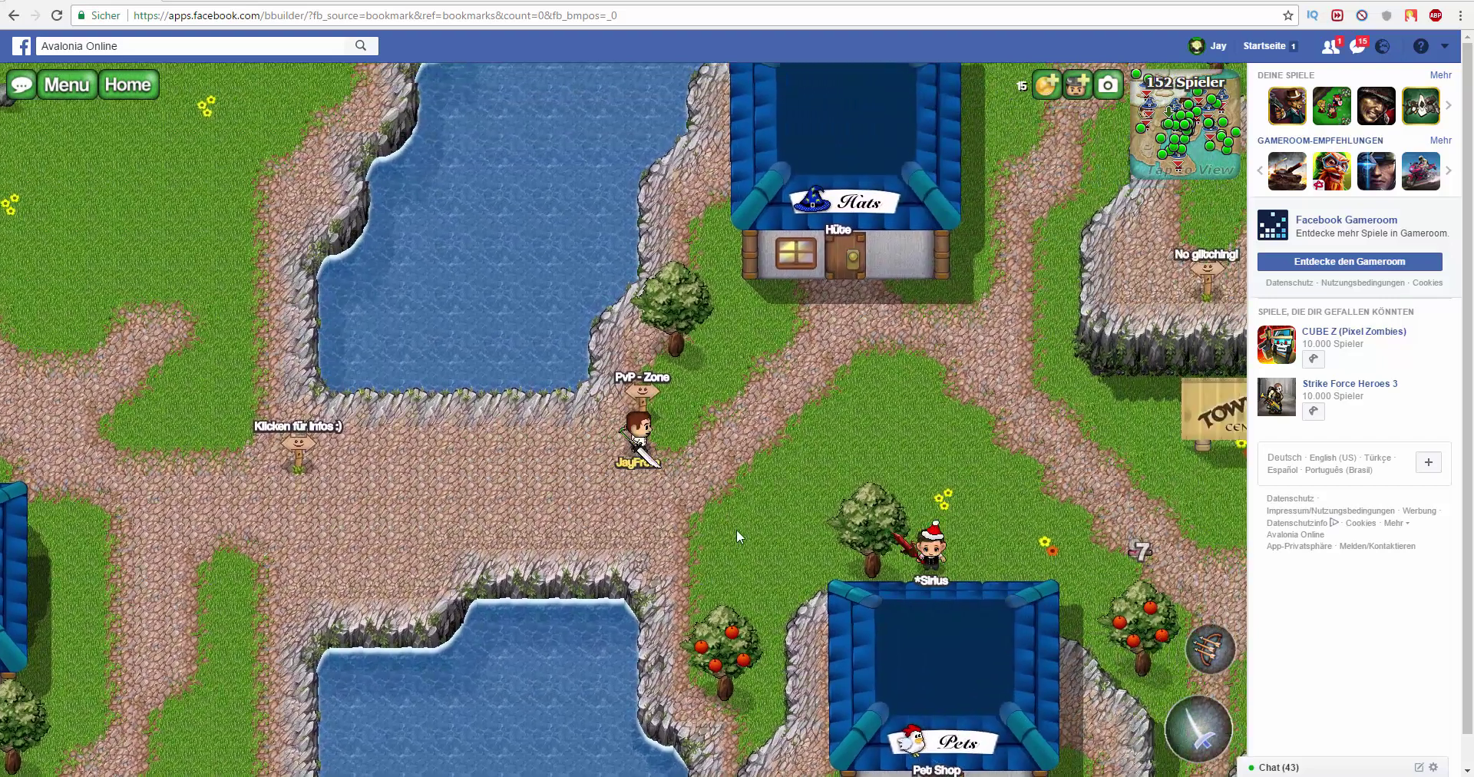
Walk the character northeast from the PvP-Zone sign and enter the Hüte hat shop
{"action": "key", "text": "Up"}
{"action": "key", "text": "Right"}
{"action": "key", "text": "Up"}
{"action": "key", "text": "Right"}
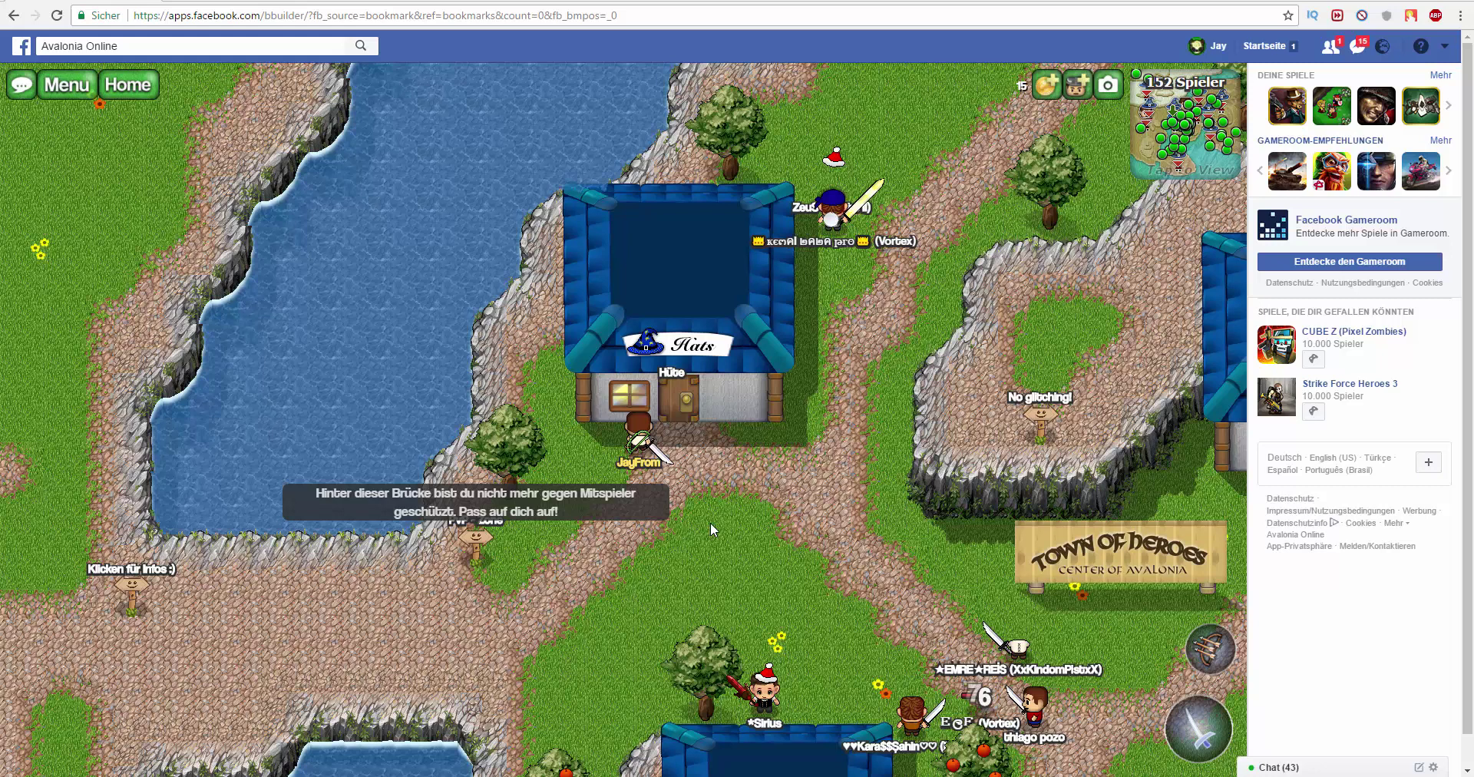
{"action": "key", "text": "Up"}
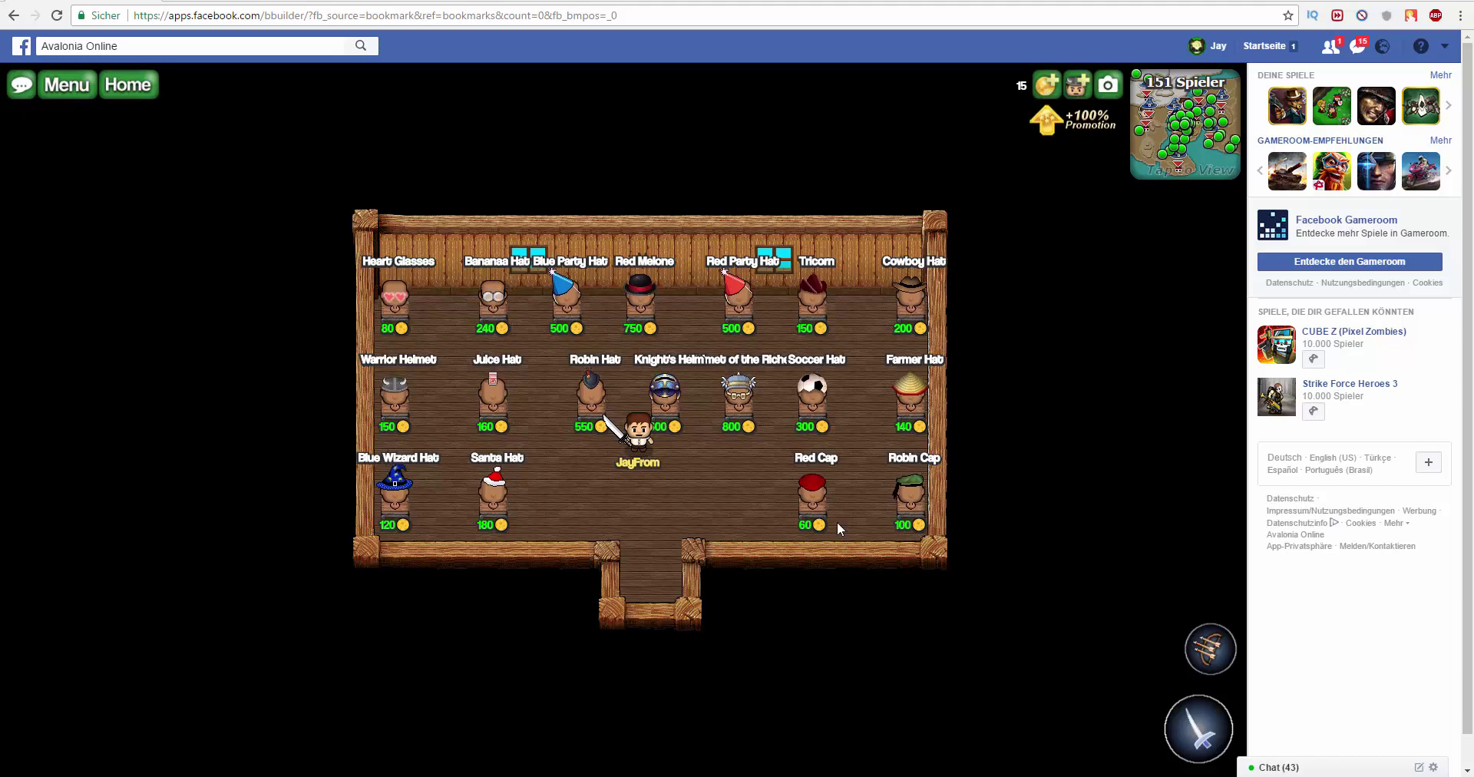
Position the character in the hat shop's central aisle, then view the Red Cap's purchase offer and close it without buying
{"action": "left_click", "coordinate": [657, 541]}
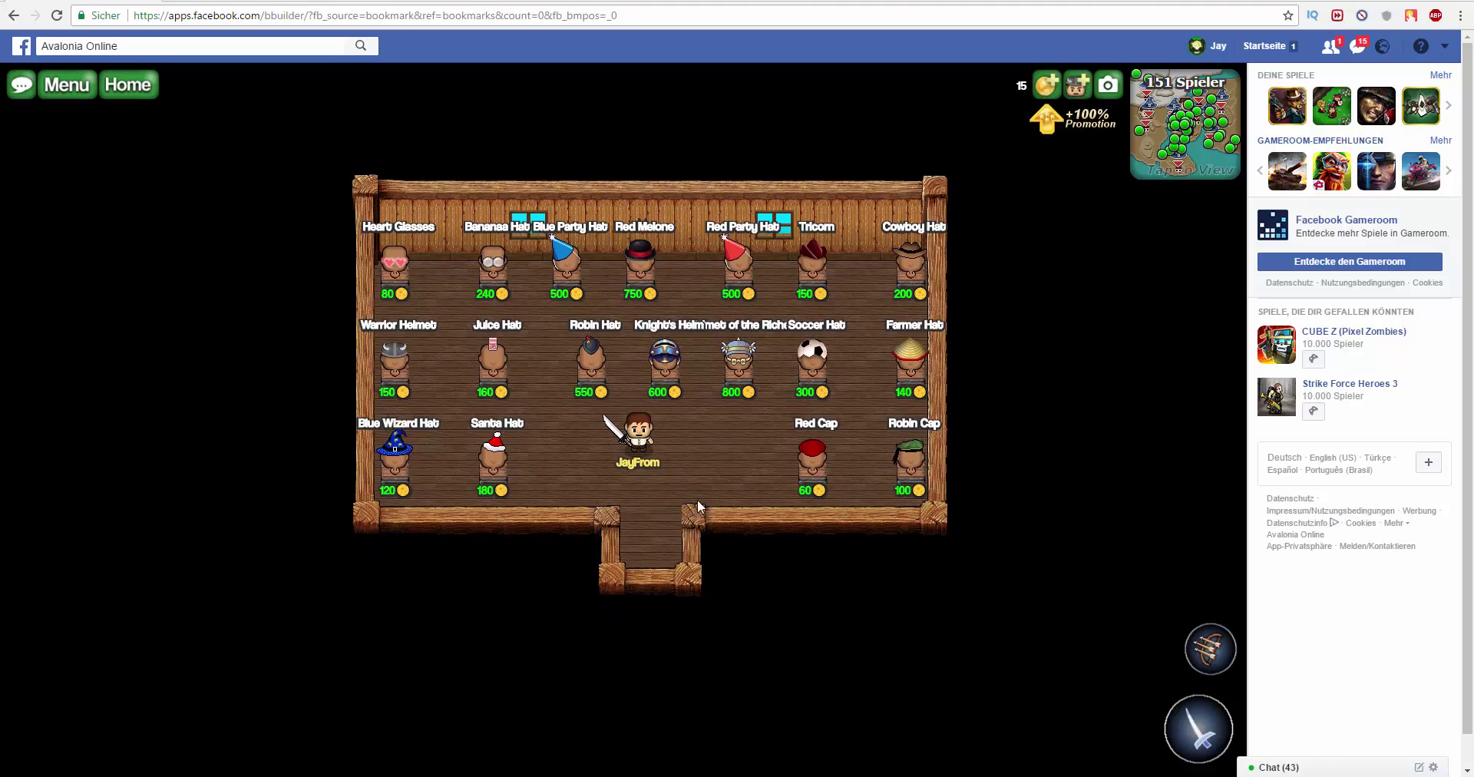
{"action": "left_click", "coordinate": [810, 455]}
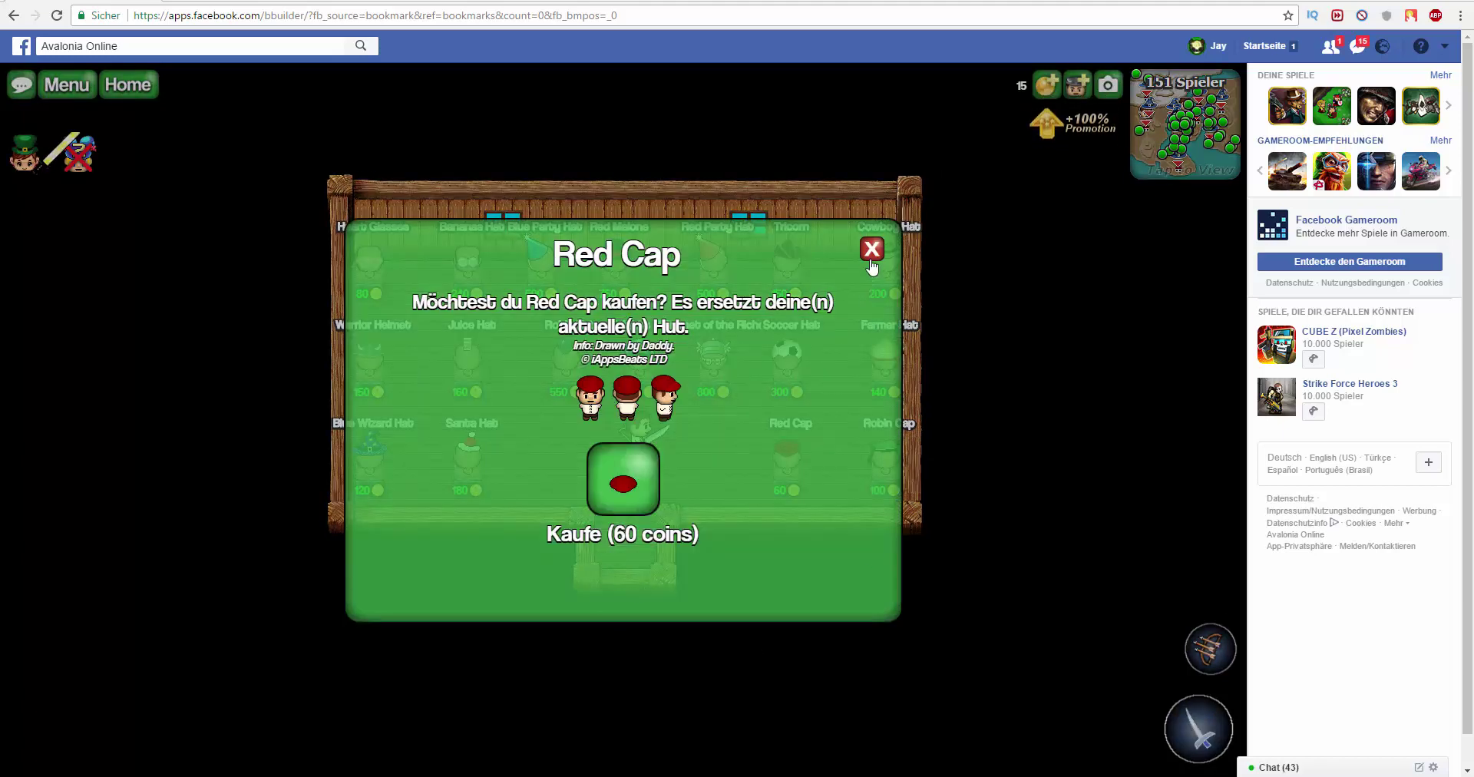
{"action": "left_click", "coordinate": [871, 250]}
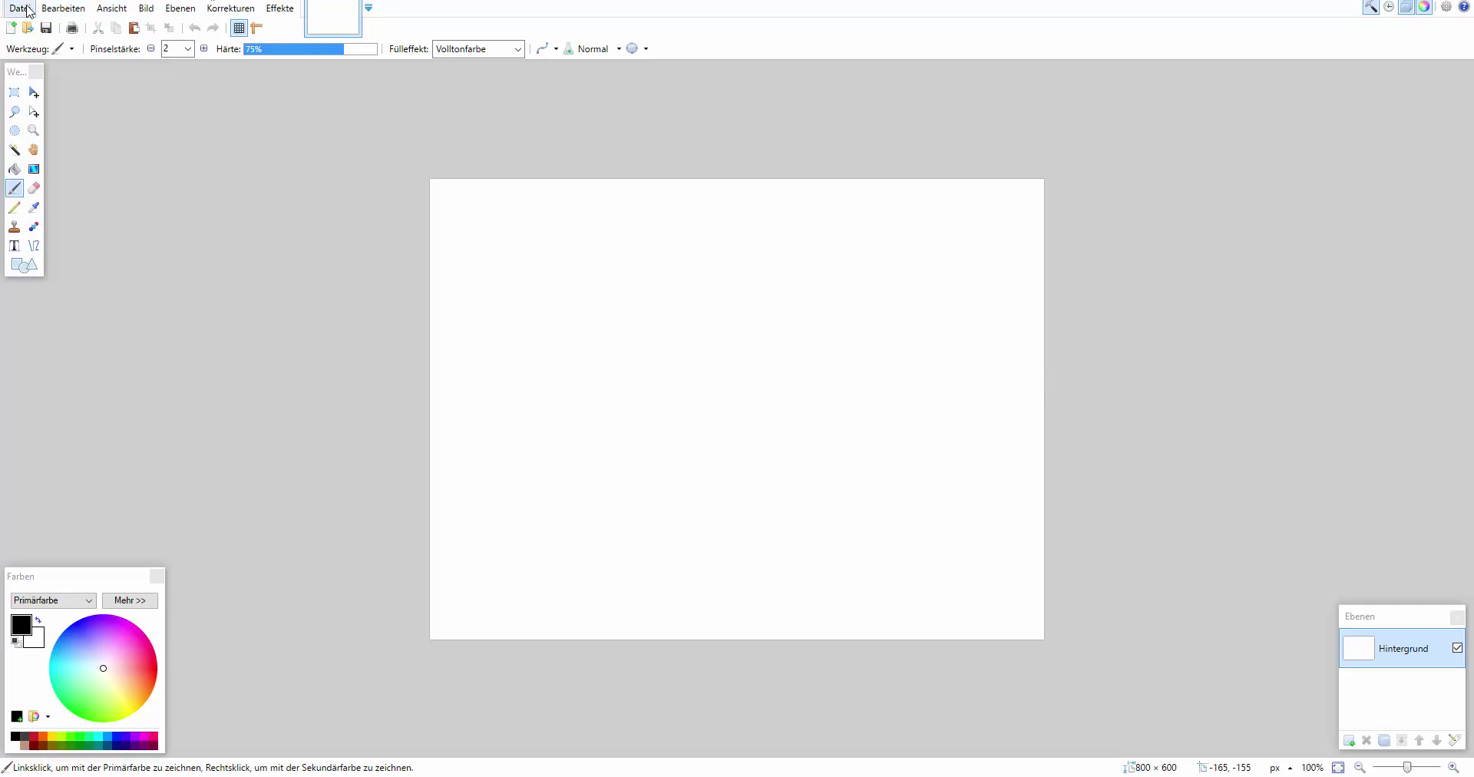
Open image_46 from the Avalonia folder as a separate image in Paint.NET
{"action": "left_click", "coordinate": [702, 776]}
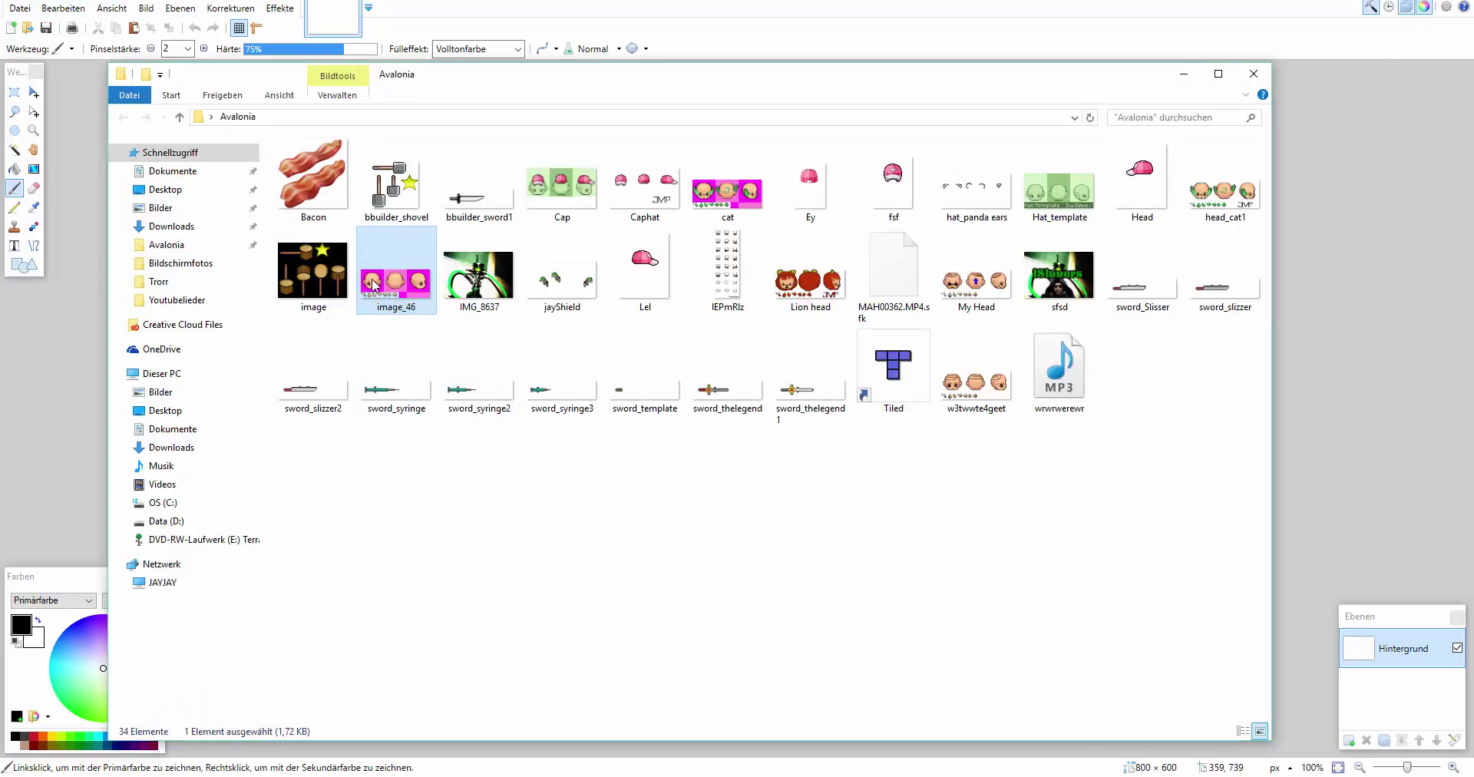
{"action": "left_click_drag", "start_coordinate": [1250, 344], "coordinate": [529, 307]}
{"action": "left_click_drag", "start_coordinate": [418, 290], "coordinate": [1314, 357]}
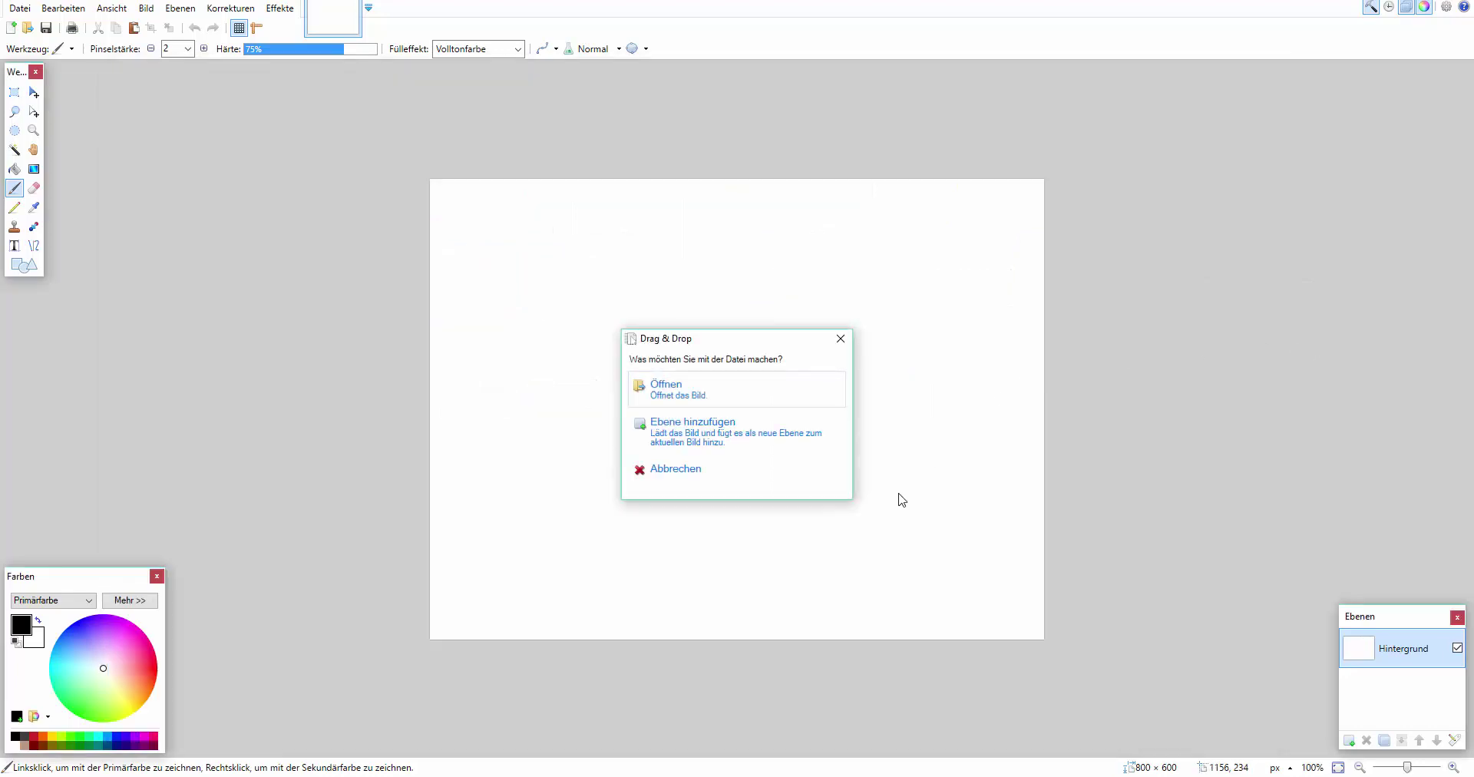
{"action": "left_click", "coordinate": [727, 394]}
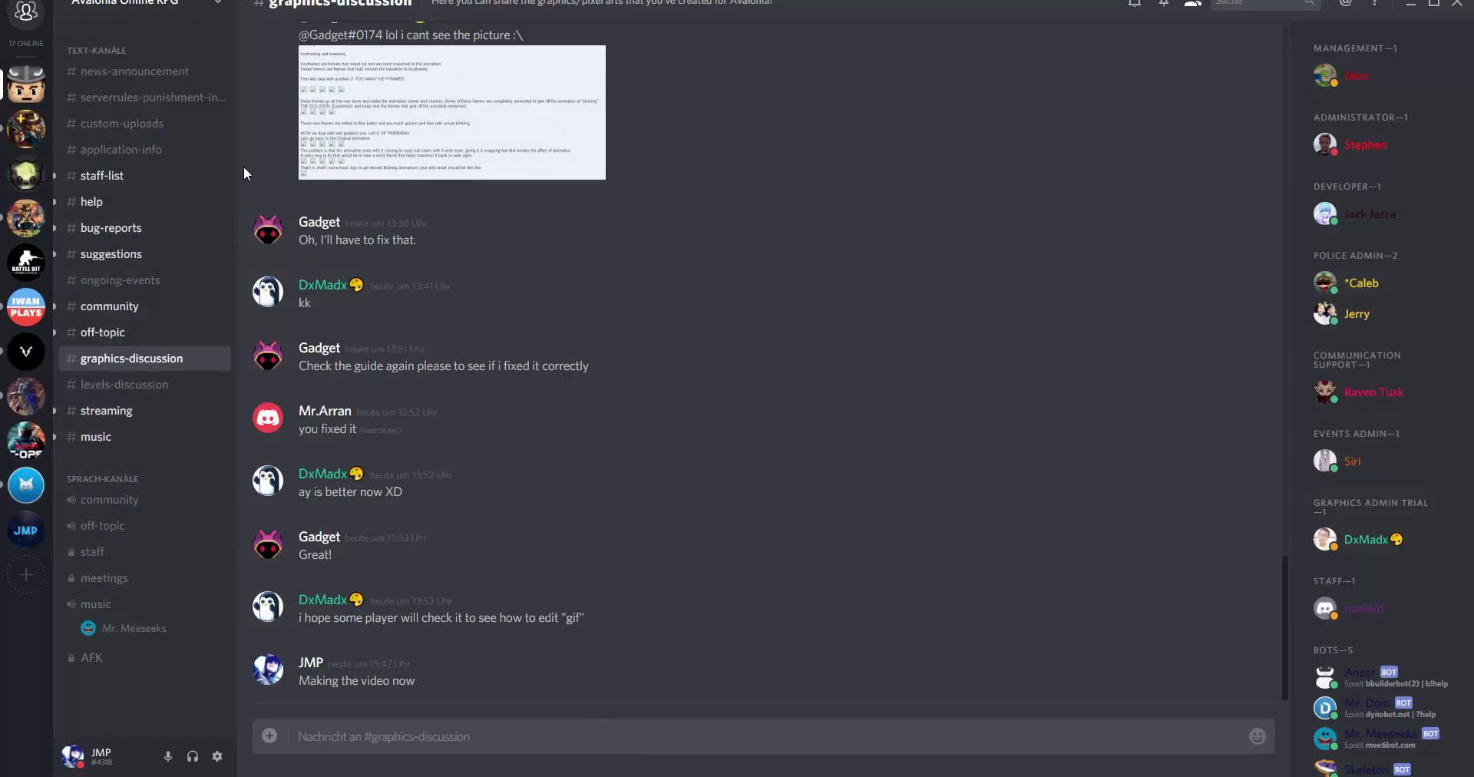
Look back through the graphics-discussion messages in Discord, then open the server's custom-uploads channel
{"action": "scroll", "coordinate": [474, 184], "scroll_direction": "up", "scroll_amount": 4}
{"action": "scroll", "coordinate": [466, 189], "scroll_direction": "up", "scroll_amount": 3}
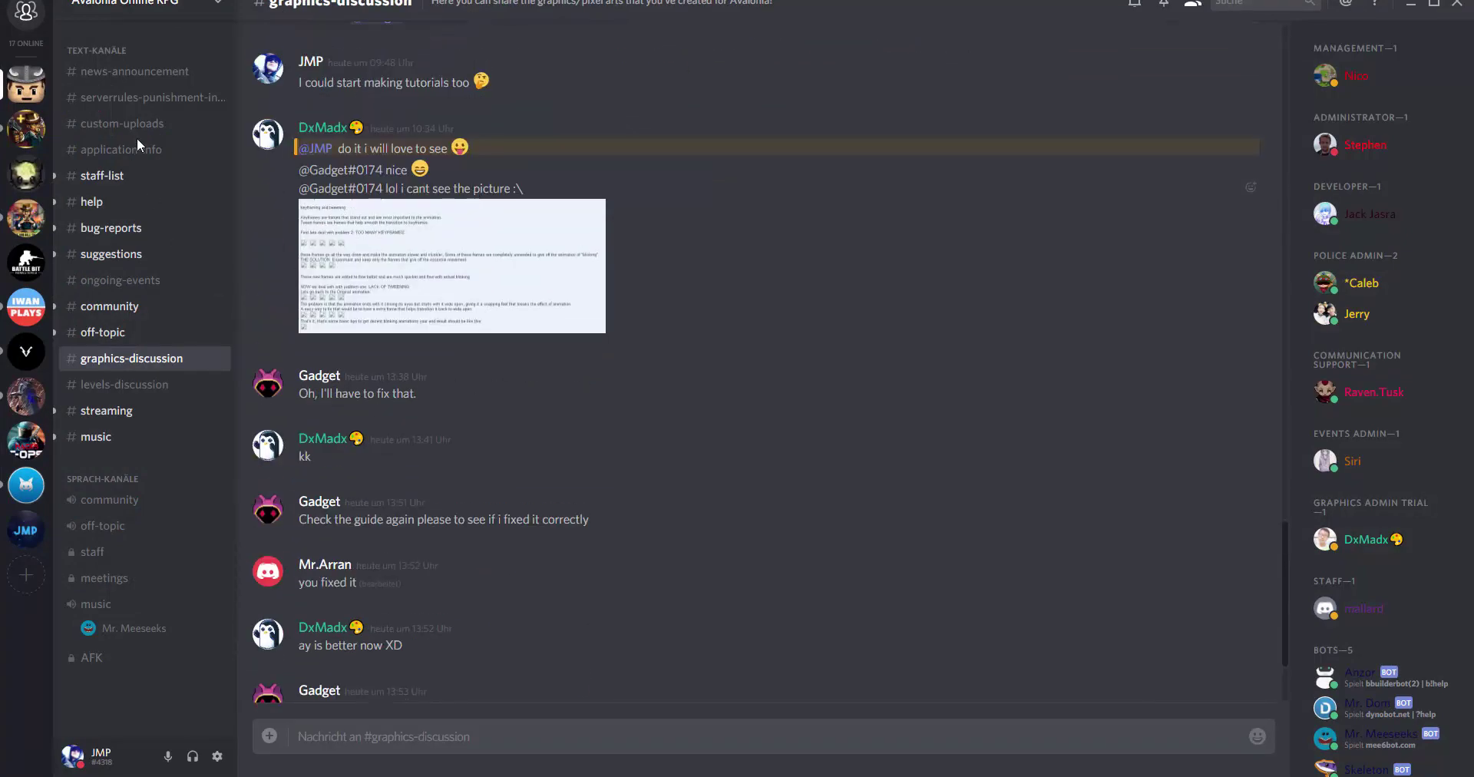
{"action": "left_click", "coordinate": [141, 129]}
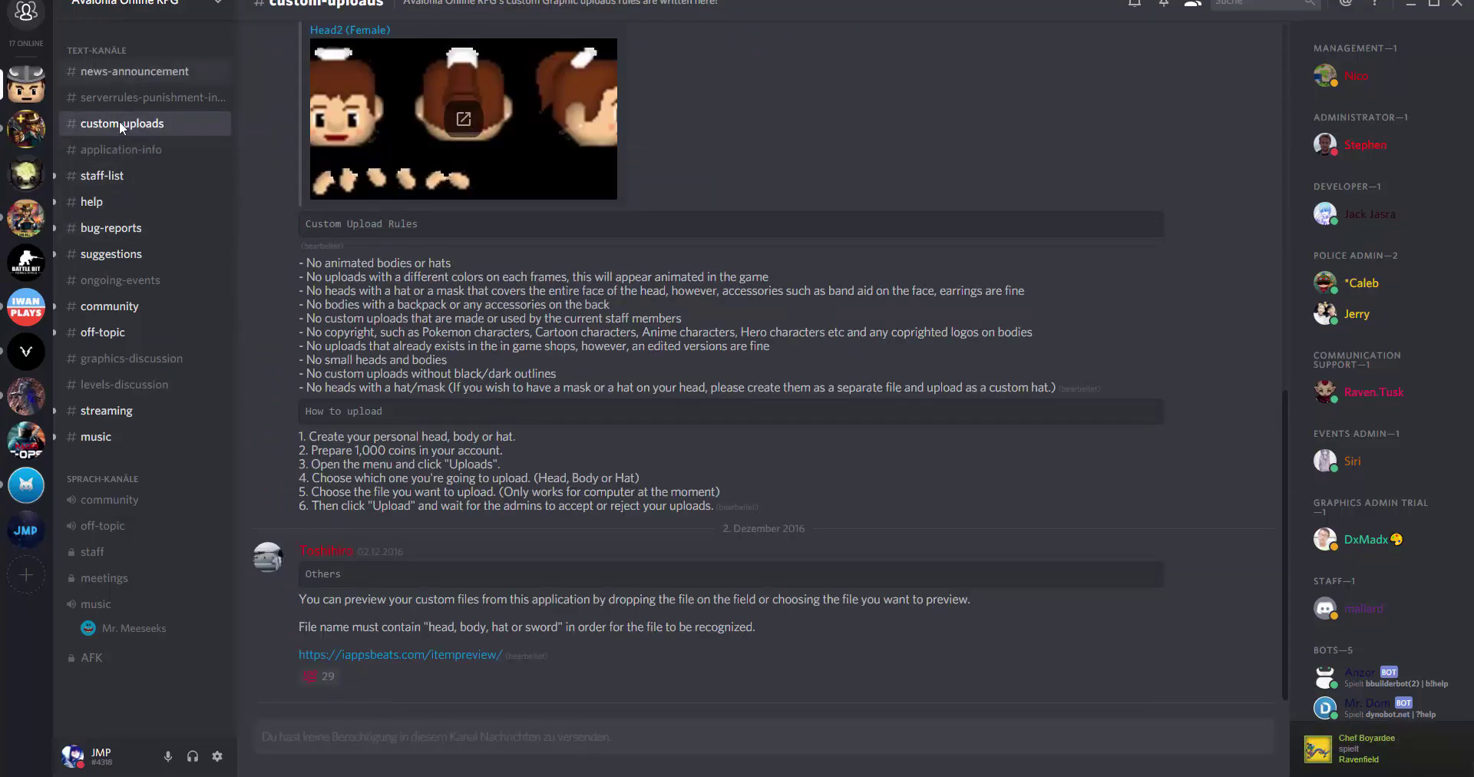
Look through the sample graphics and upload rules in the custom-uploads channel, then switch to Paint.NET
{"action": "scroll", "coordinate": [650, 331], "scroll_direction": "up", "scroll_amount": 5}
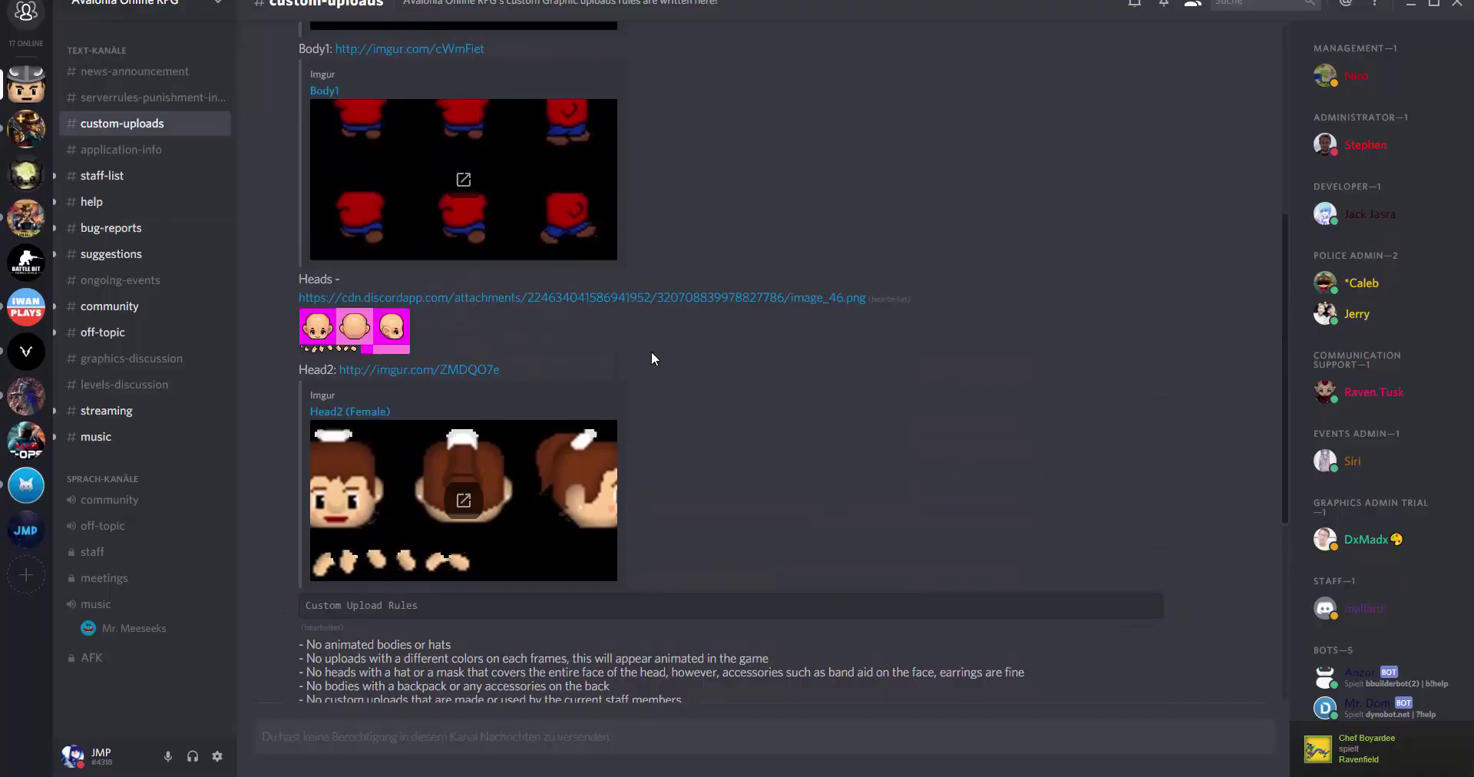
{"action": "scroll", "coordinate": [651, 352], "scroll_direction": "down", "scroll_amount": 5}
{"action": "key", "text": "alt+Tab"}
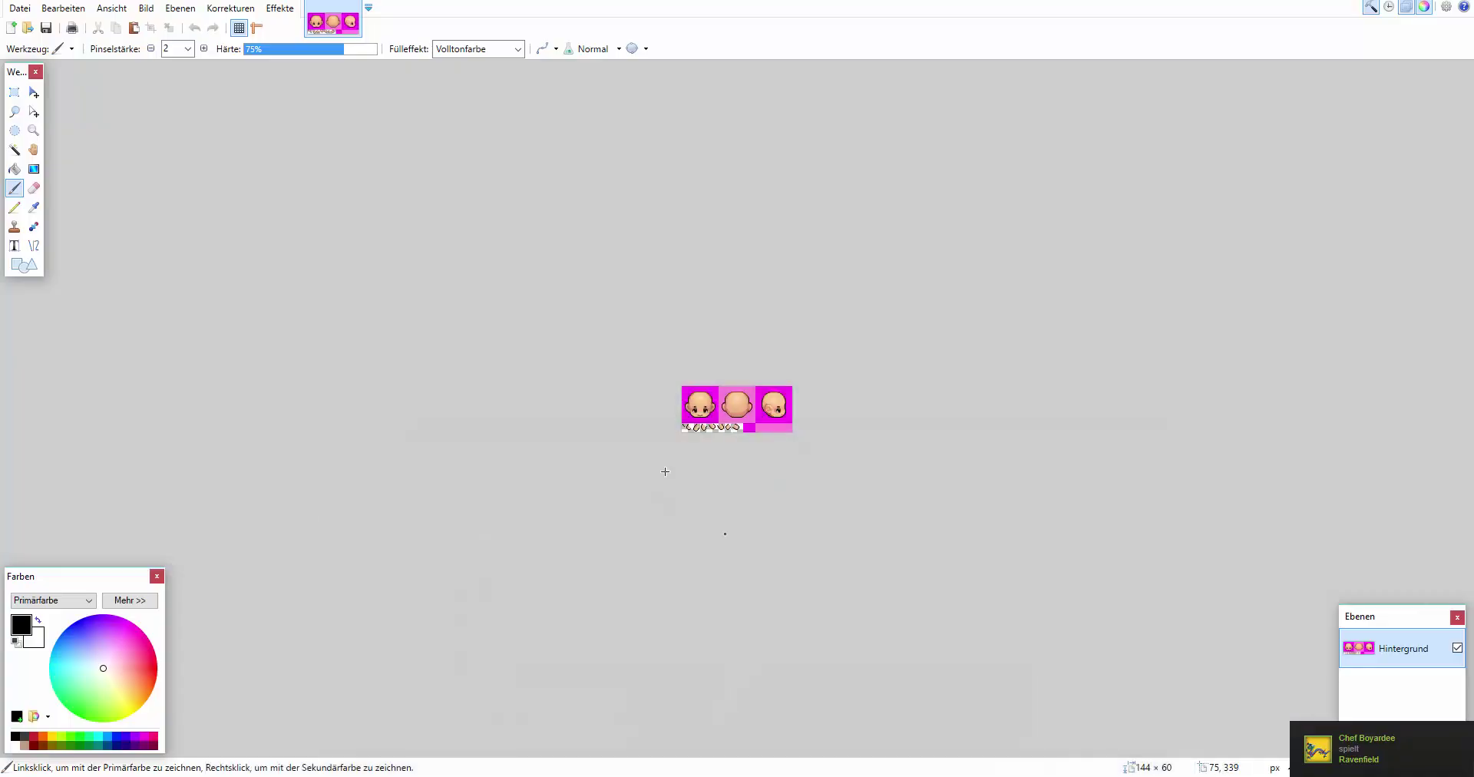
Sample black from the front head's outline and pencil over the brown outline around the crown and the top of one ear
{"action": "left_click", "coordinate": [33, 132]}
{"action": "key", "text": "ctrl+b"}
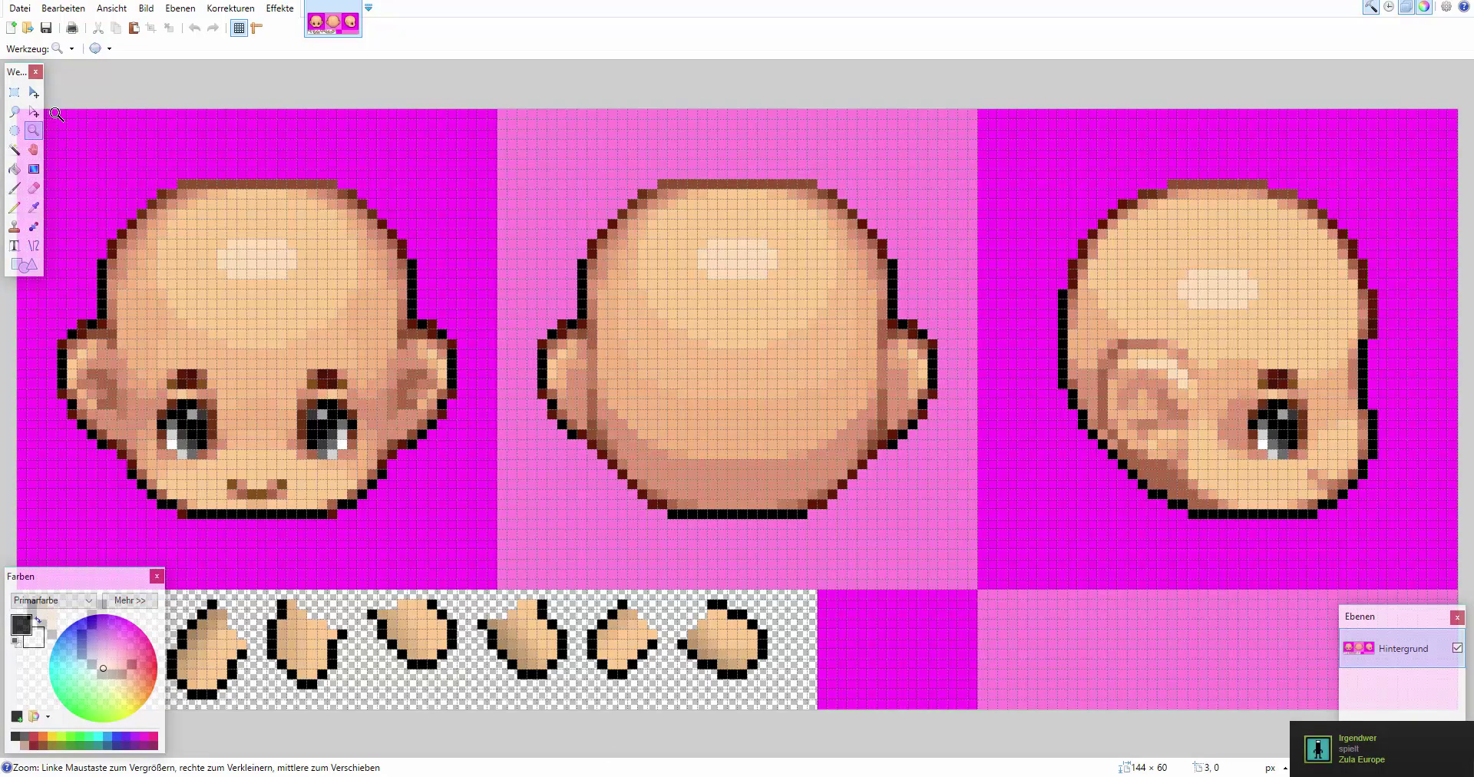
{"action": "left_click_drag", "start_coordinate": [57, 114], "coordinate": [845, 625]}
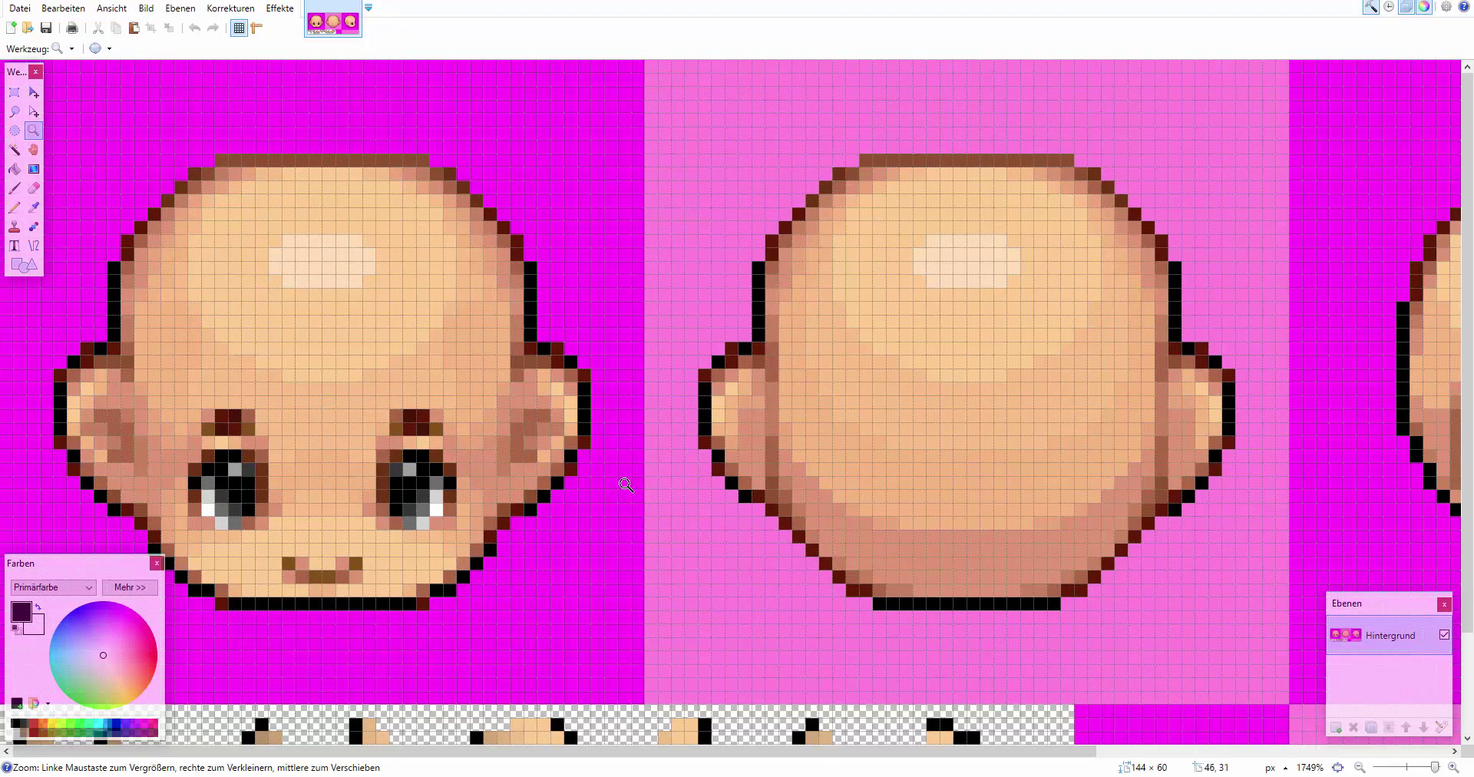
{"action": "left_click_drag", "start_coordinate": [1466, 446], "coordinate": [1462, 309]}
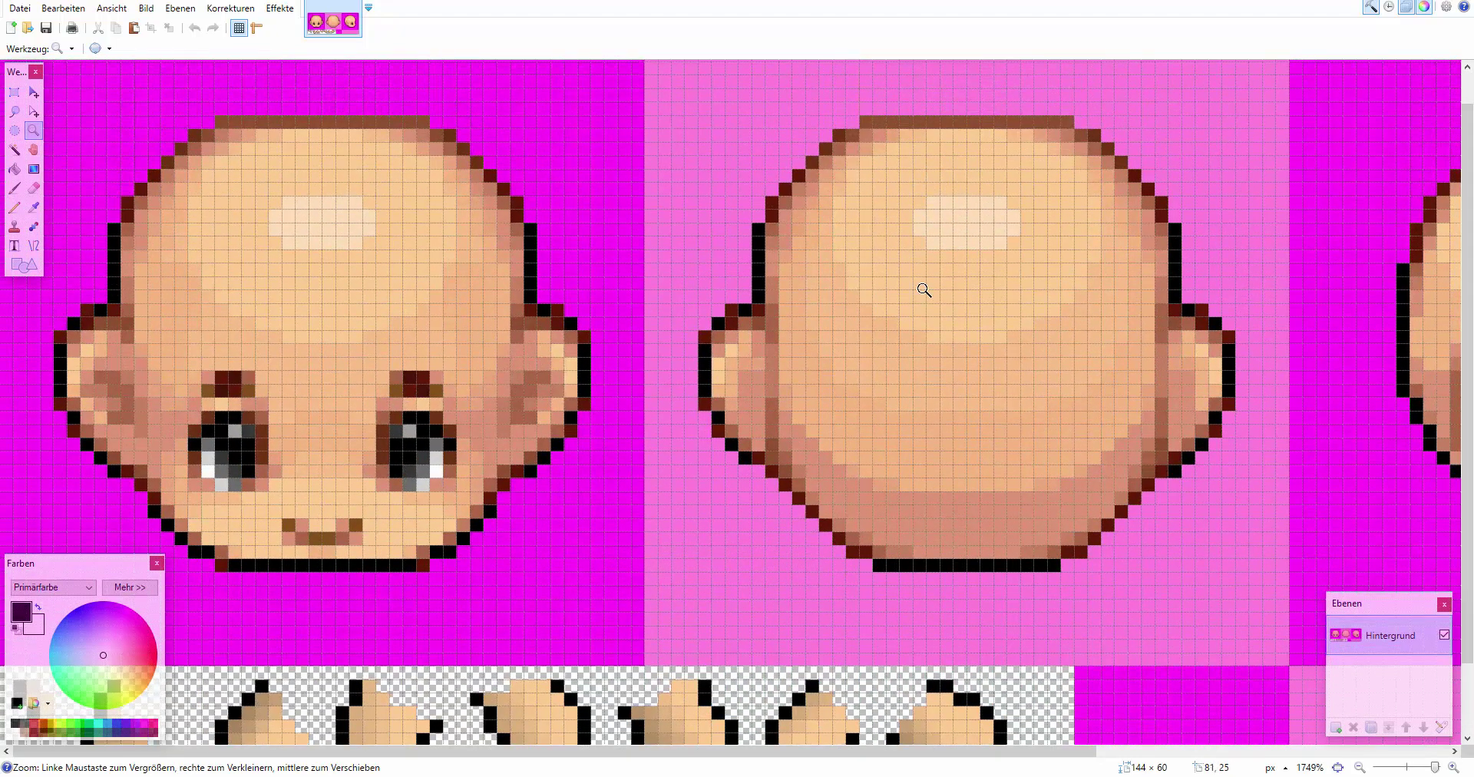
{"action": "key", "text": "k"}
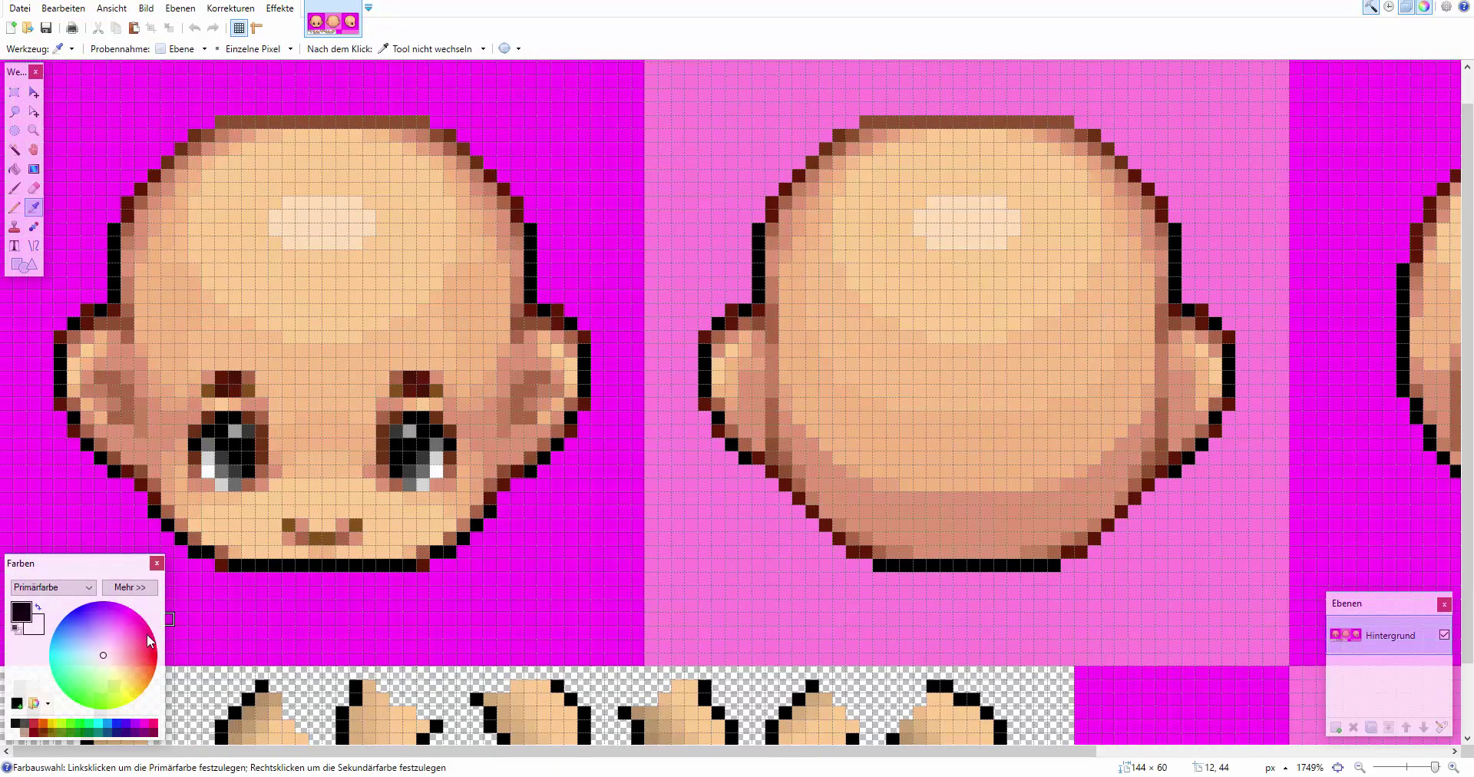
{"action": "left_click", "coordinate": [157, 665]}
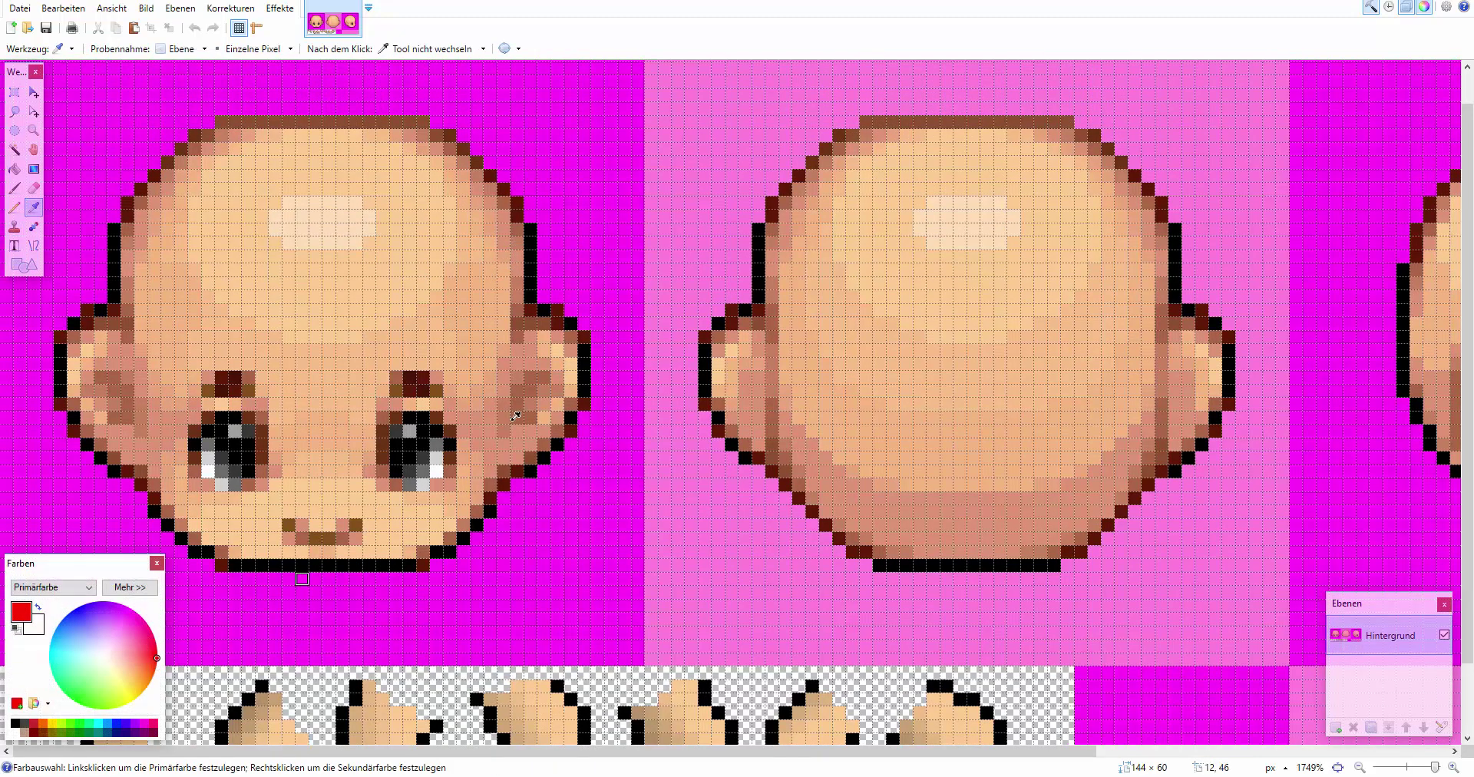
{"action": "left_click", "coordinate": [532, 304]}
{"action": "left_click", "coordinate": [517, 209]}
{"action": "key", "text": "p"}
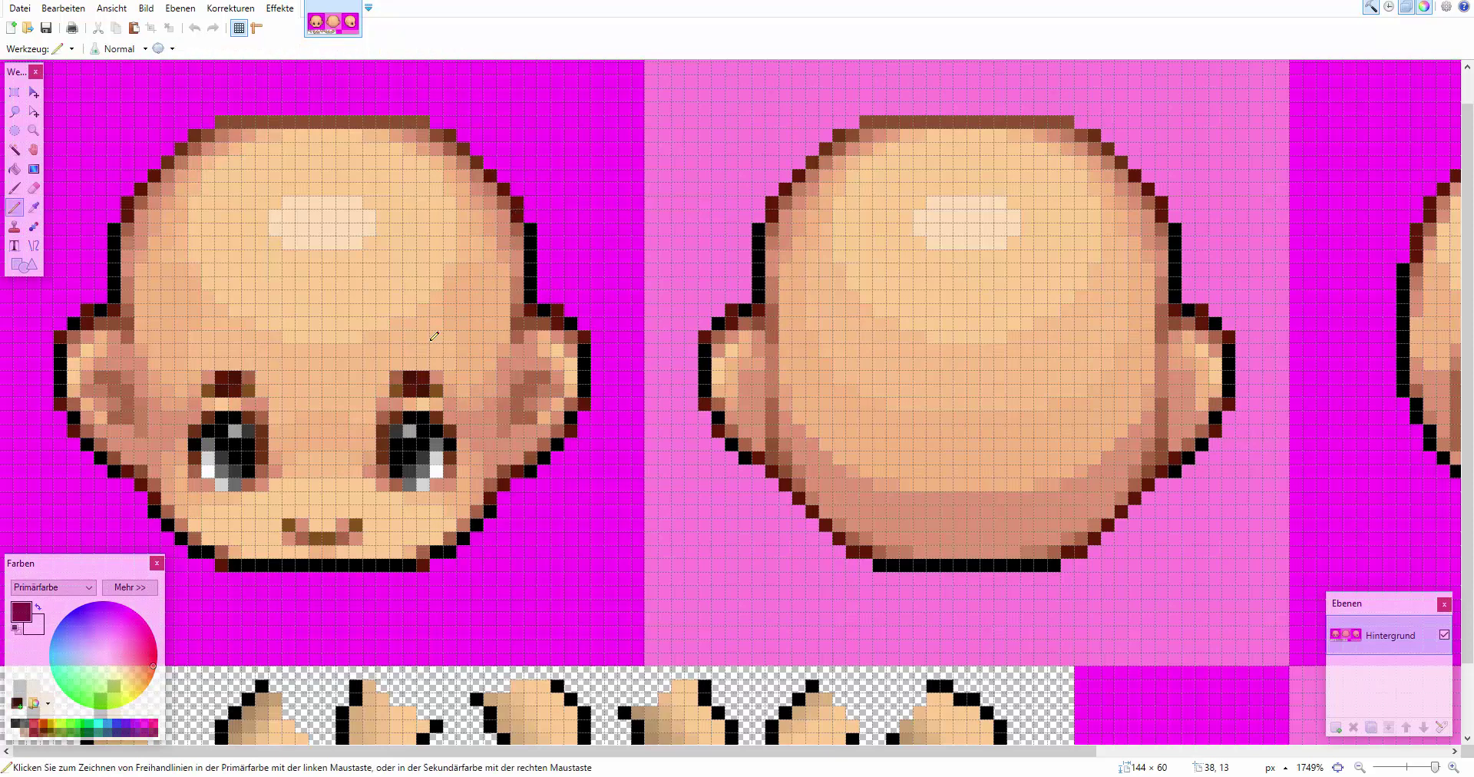
{"action": "key", "text": "k"}
{"action": "left_click", "coordinate": [527, 256]}
{"action": "key", "text": "p"}
{"action": "mouse_move", "coordinate": [516, 218]}
{"action": "left_mouse_down"}
{"action": "mouse_move", "coordinate": [472, 158]}
{"action": "mouse_move", "coordinate": [414, 125]}
{"action": "mouse_move", "coordinate": [427, 119]}
{"action": "mouse_move", "coordinate": [217, 126]}
{"action": "mouse_move", "coordinate": [122, 225]}
{"action": "left_mouse_up"}
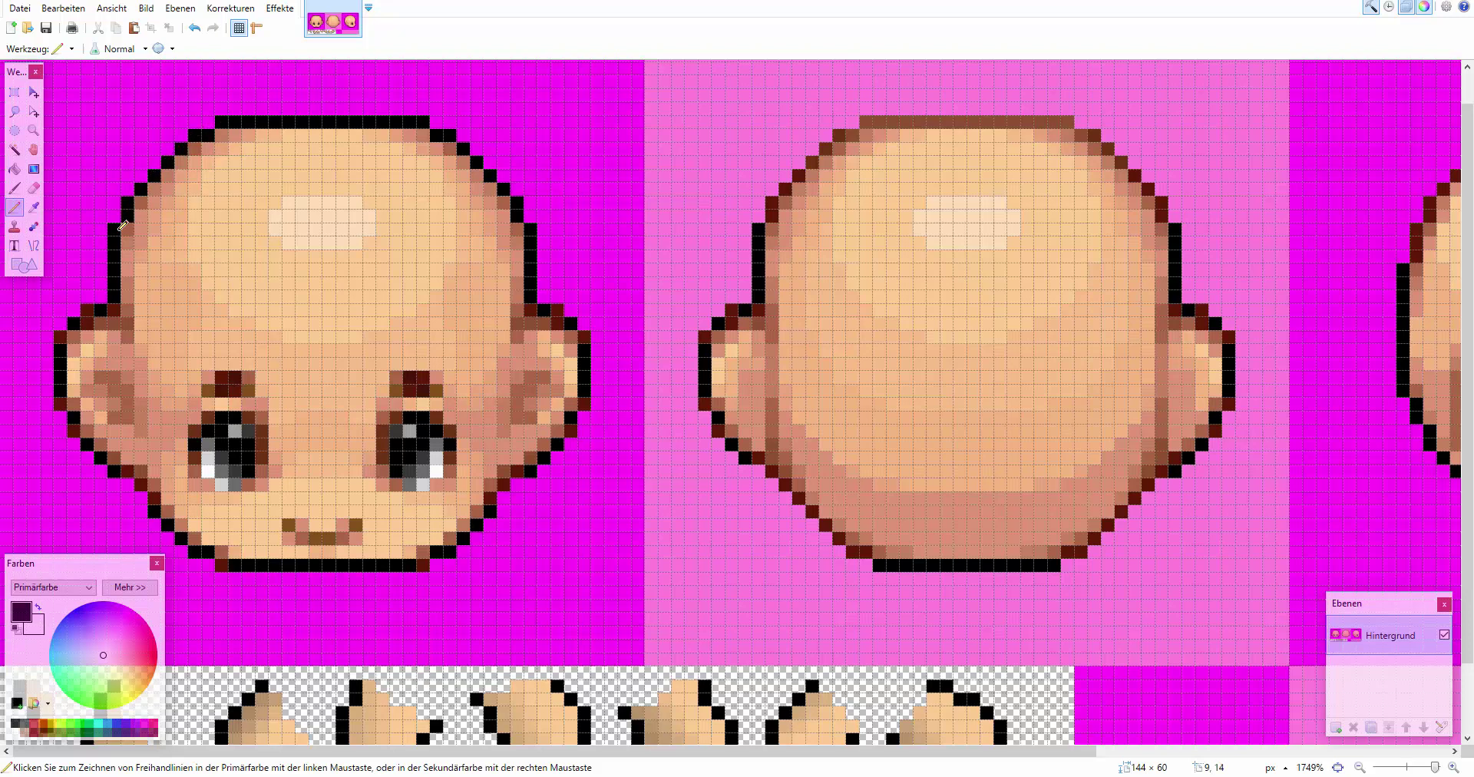
{"action": "left_click_drag", "start_coordinate": [91, 310], "coordinate": [65, 340]}
Pencil bright red spots, 2 by 2 pixels each, across the crown of the front head
{"action": "left_click", "coordinate": [156, 657]}
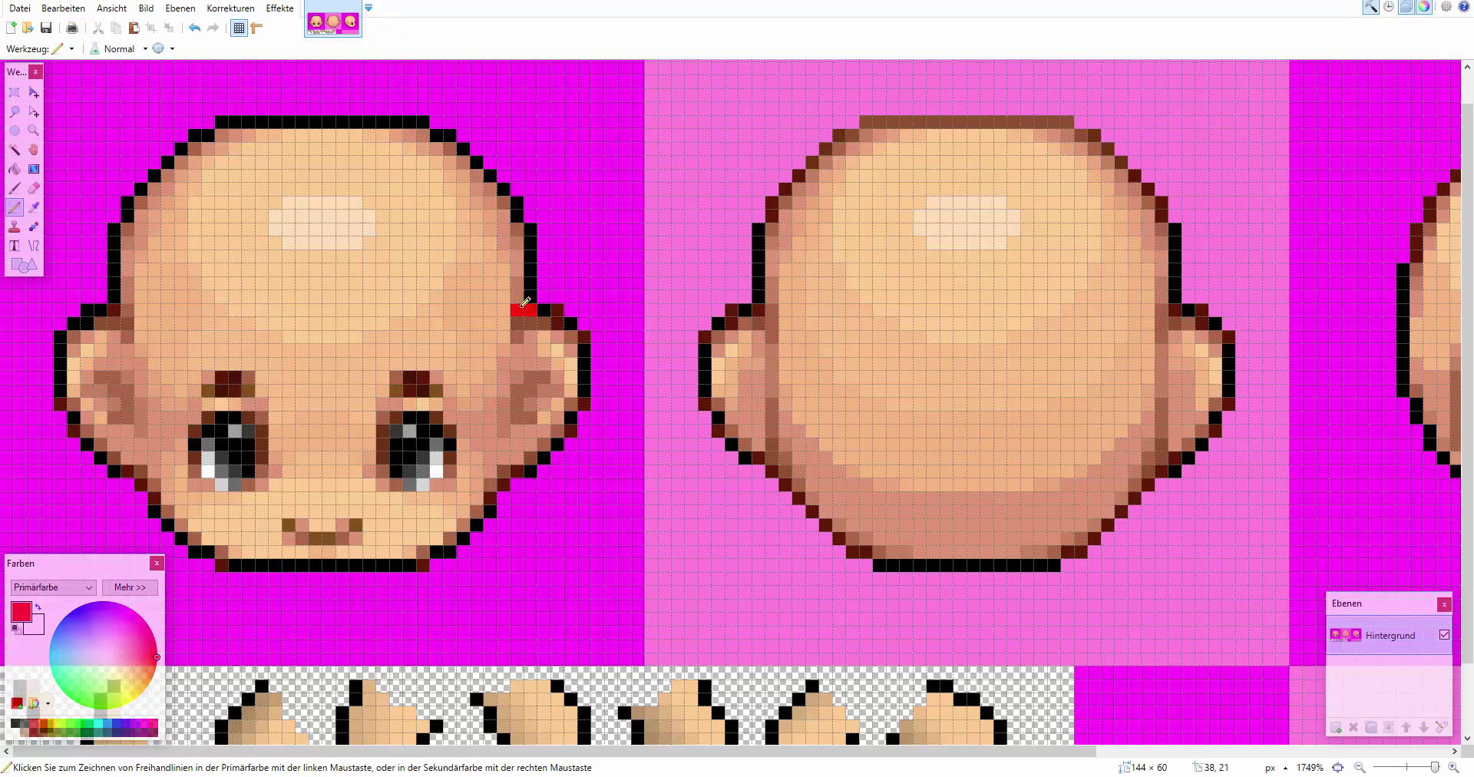
{"action": "left_click_drag", "start_coordinate": [525, 302], "coordinate": [475, 271]}
{"action": "left_click_drag", "start_coordinate": [450, 189], "coordinate": [468, 187]}
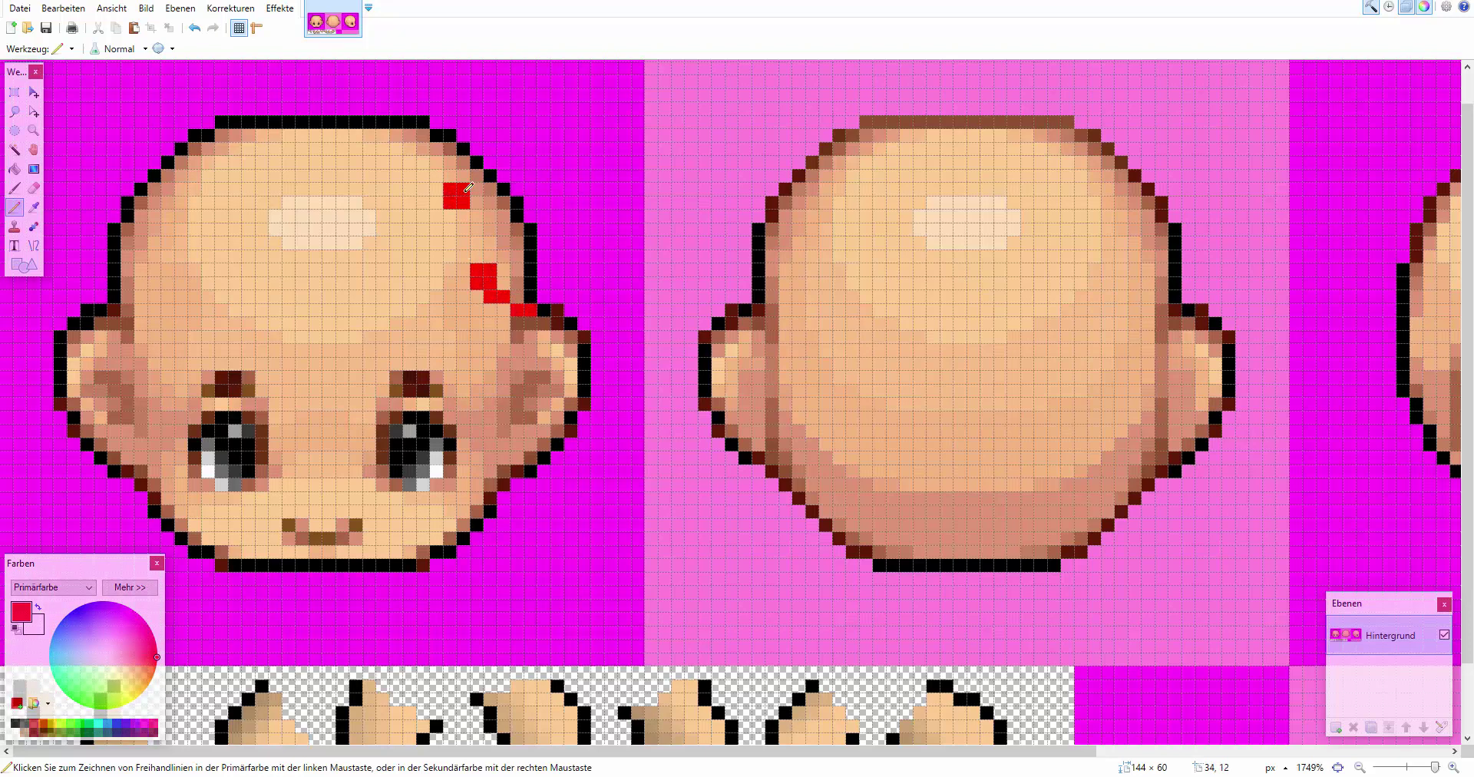
{"action": "left_click_drag", "start_coordinate": [308, 158], "coordinate": [315, 175]}
{"action": "left_click_drag", "start_coordinate": [382, 240], "coordinate": [396, 255]}
{"action": "left_click_drag", "start_coordinate": [208, 242], "coordinate": [218, 256]}
{"action": "left_click", "coordinate": [328, 228]}
{"action": "left_click_drag", "start_coordinate": [328, 228], "coordinate": [343, 242]}
{"action": "mouse_move", "coordinate": [291, 282]}
{"action": "left_mouse_down"}
{"action": "mouse_move", "coordinate": [275, 298]}
{"action": "mouse_move", "coordinate": [287, 278]}
{"action": "left_mouse_up"}
{"action": "mouse_move", "coordinate": [369, 175]}
{"action": "left_mouse_down"}
{"action": "mouse_move", "coordinate": [389, 172]}
{"action": "mouse_move", "coordinate": [396, 190]}
{"action": "left_mouse_up"}
Clean up the stray red marks near the front head's right ear with sampled skin and outline colours, leaving separate 2 by 2 spots
{"action": "key", "text": "k"}
{"action": "left_click", "coordinate": [399, 162]}
{"action": "key", "text": "p"}
{"action": "key", "text": "k"}
{"action": "left_click", "coordinate": [463, 295]}
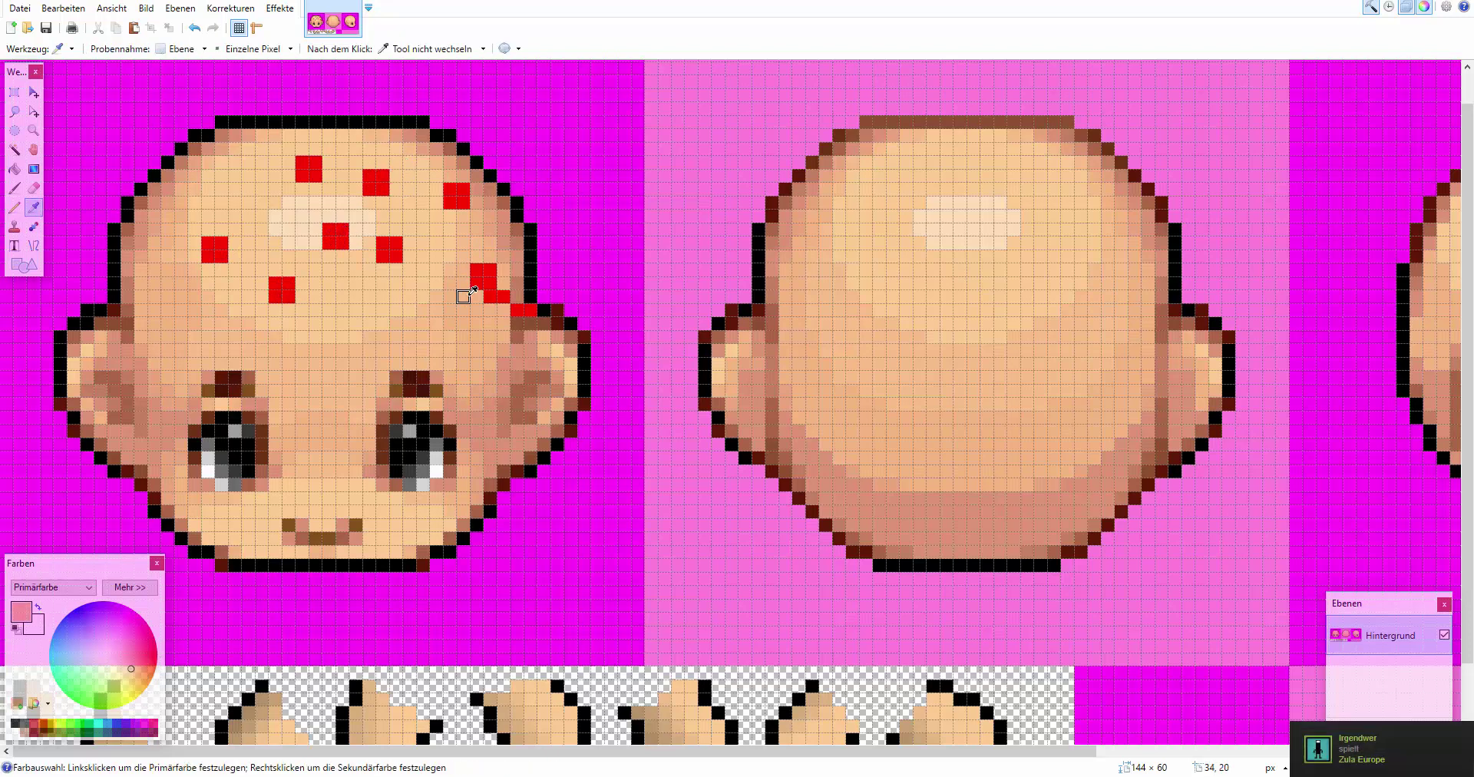
{"action": "key", "text": "p"}
{"action": "mouse_move", "coordinate": [476, 271]}
{"action": "left_mouse_down"}
{"action": "mouse_move", "coordinate": [512, 299]}
{"action": "mouse_move", "coordinate": [496, 320]}
{"action": "mouse_move", "coordinate": [520, 307]}
{"action": "mouse_move", "coordinate": [424, 289]}
{"action": "mouse_move", "coordinate": [462, 320]}
{"action": "mouse_move", "coordinate": [477, 269]}
{"action": "left_mouse_up"}
{"action": "key", "text": "k"}
{"action": "key", "text": "p"}
{"action": "key", "text": "k"}
{"action": "key", "text": "p"}
{"action": "key", "text": "k"}
{"action": "key", "text": "p"}
{"action": "left_click", "coordinate": [530, 310]}
{"action": "key", "text": "k"}
{"action": "left_click", "coordinate": [396, 242]}
{"action": "key", "text": "p"}
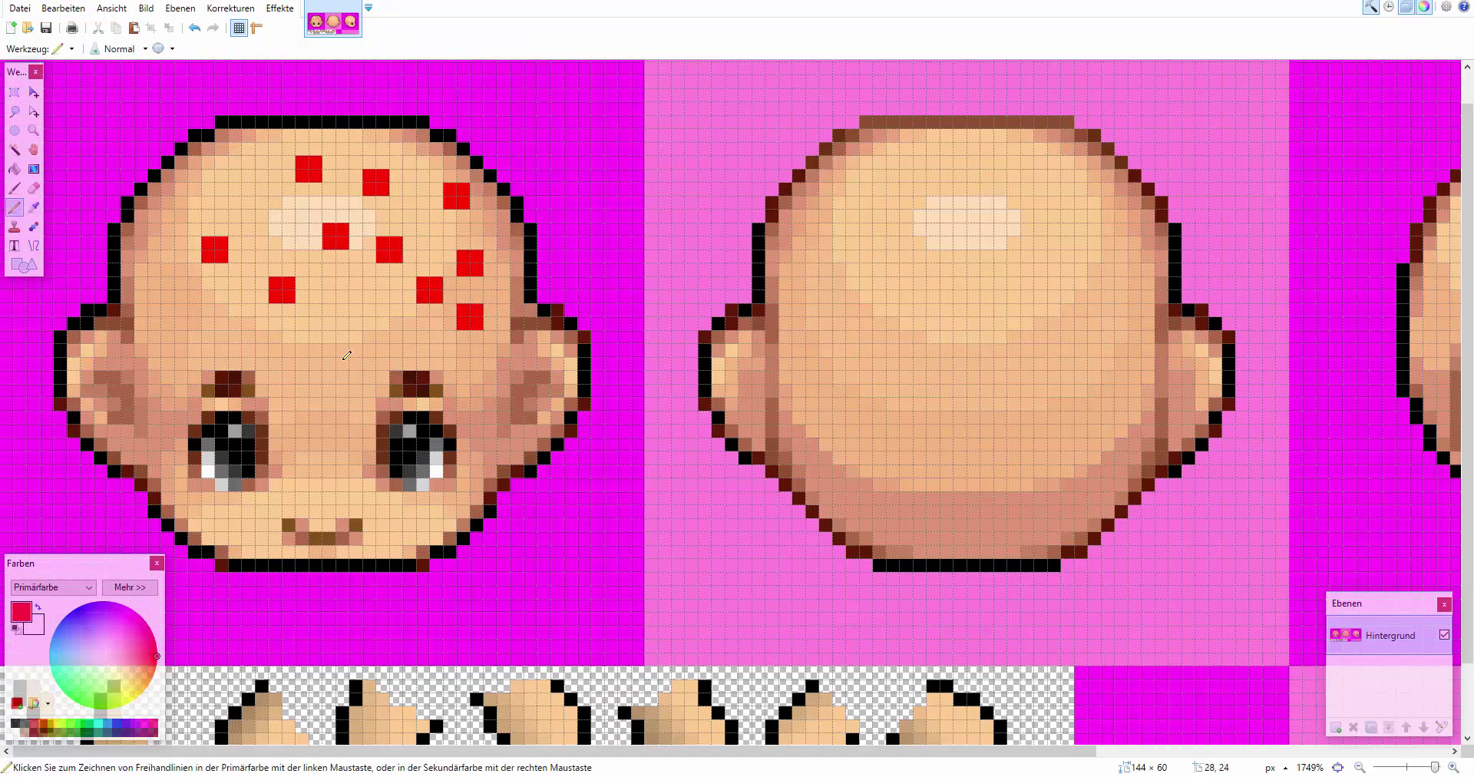
Add two red 2 by 2 spots in the middle of the front head's forehead, trimming excess pixels with sampled skin colour
{"action": "mouse_move", "coordinate": [315, 350]}
{"action": "left_mouse_down"}
{"action": "mouse_move", "coordinate": [342, 336]}
{"action": "mouse_move", "coordinate": [329, 350]}
{"action": "left_mouse_up"}
{"action": "key", "text": "k"}
{"action": "left_click", "coordinate": [342, 324]}
{"action": "key", "text": "p"}
{"action": "left_click", "coordinate": [342, 336]}
{"action": "left_click", "coordinate": [329, 343]}
{"action": "left_click_drag", "start_coordinate": [355, 297], "coordinate": [357, 309]}
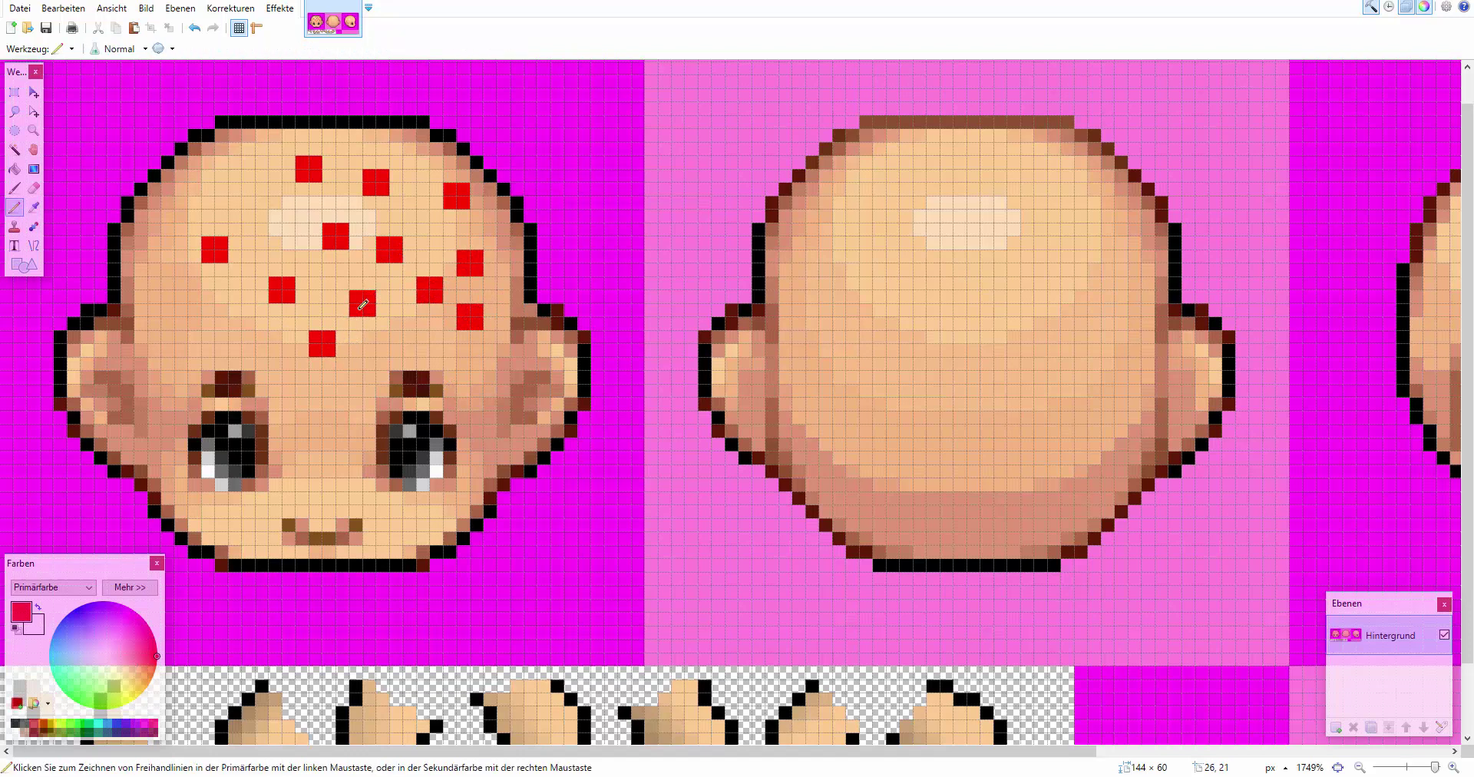
Add red 2 by 2 spots over the left half of the front head's crown and one between the eyes
{"action": "left_click_drag", "start_coordinate": [221, 190], "coordinate": [221, 202]}
{"action": "mouse_move", "coordinate": [275, 230]}
{"action": "left_mouse_down"}
{"action": "mouse_move", "coordinate": [289, 216]}
{"action": "mouse_move", "coordinate": [288, 229]}
{"action": "left_mouse_up"}
{"action": "left_click_drag", "start_coordinate": [208, 310], "coordinate": [221, 309]}
{"action": "left_click_drag", "start_coordinate": [141, 269], "coordinate": [146, 278]}
{"action": "left_click_drag", "start_coordinate": [180, 243], "coordinate": [168, 243]}
{"action": "left_click_drag", "start_coordinate": [248, 148], "coordinate": [261, 162]}
{"action": "left_click_drag", "start_coordinate": [315, 403], "coordinate": [328, 418]}
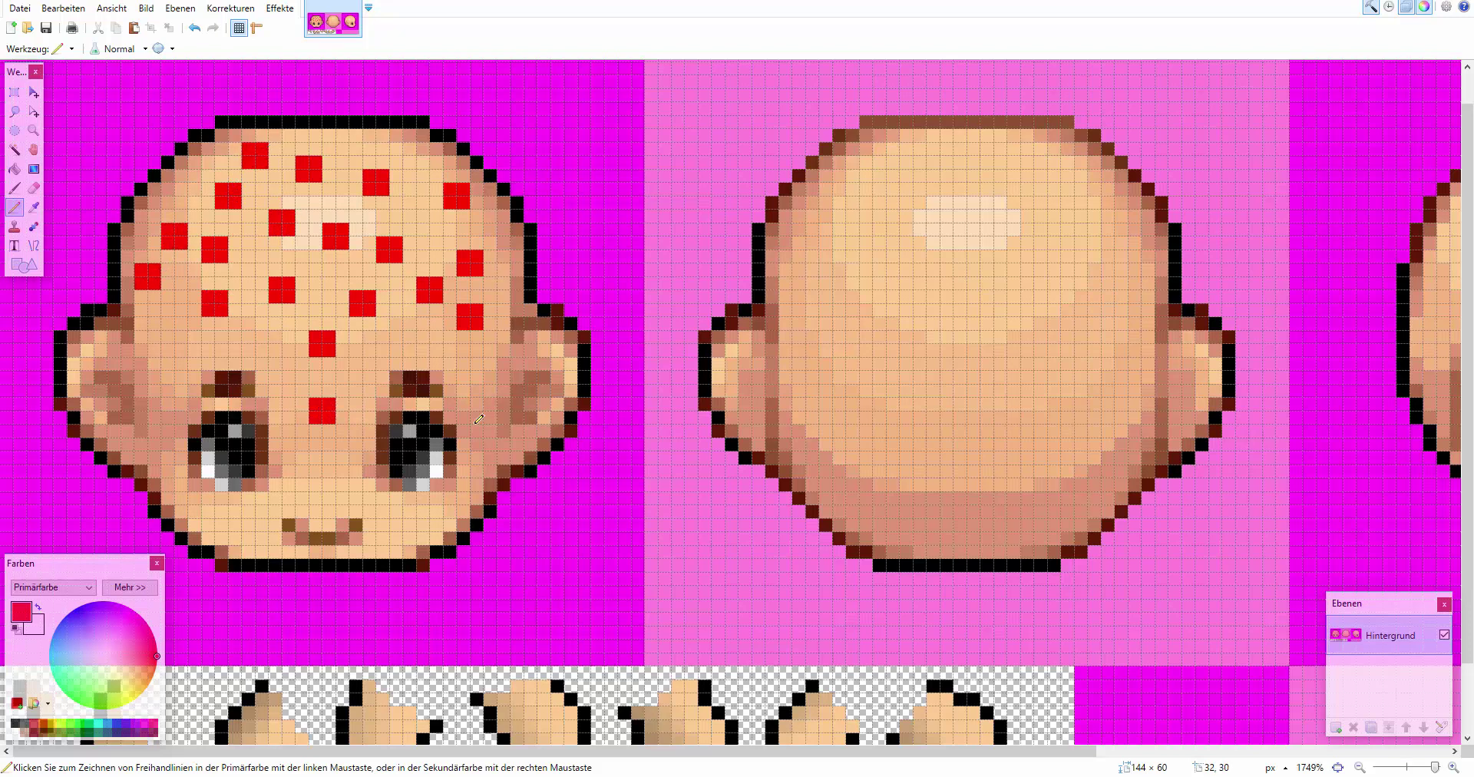
Add red 2 by 2 spots on the cheeks, around the mouth and above the eyebrows of the front head
{"action": "left_click_drag", "start_coordinate": [476, 404], "coordinate": [490, 418]}
{"action": "left_click_drag", "start_coordinate": [382, 511], "coordinate": [396, 525]}
{"action": "left_click_drag", "start_coordinate": [235, 511], "coordinate": [249, 525]}
{"action": "left_click_drag", "start_coordinate": [140, 431], "coordinate": [154, 445]}
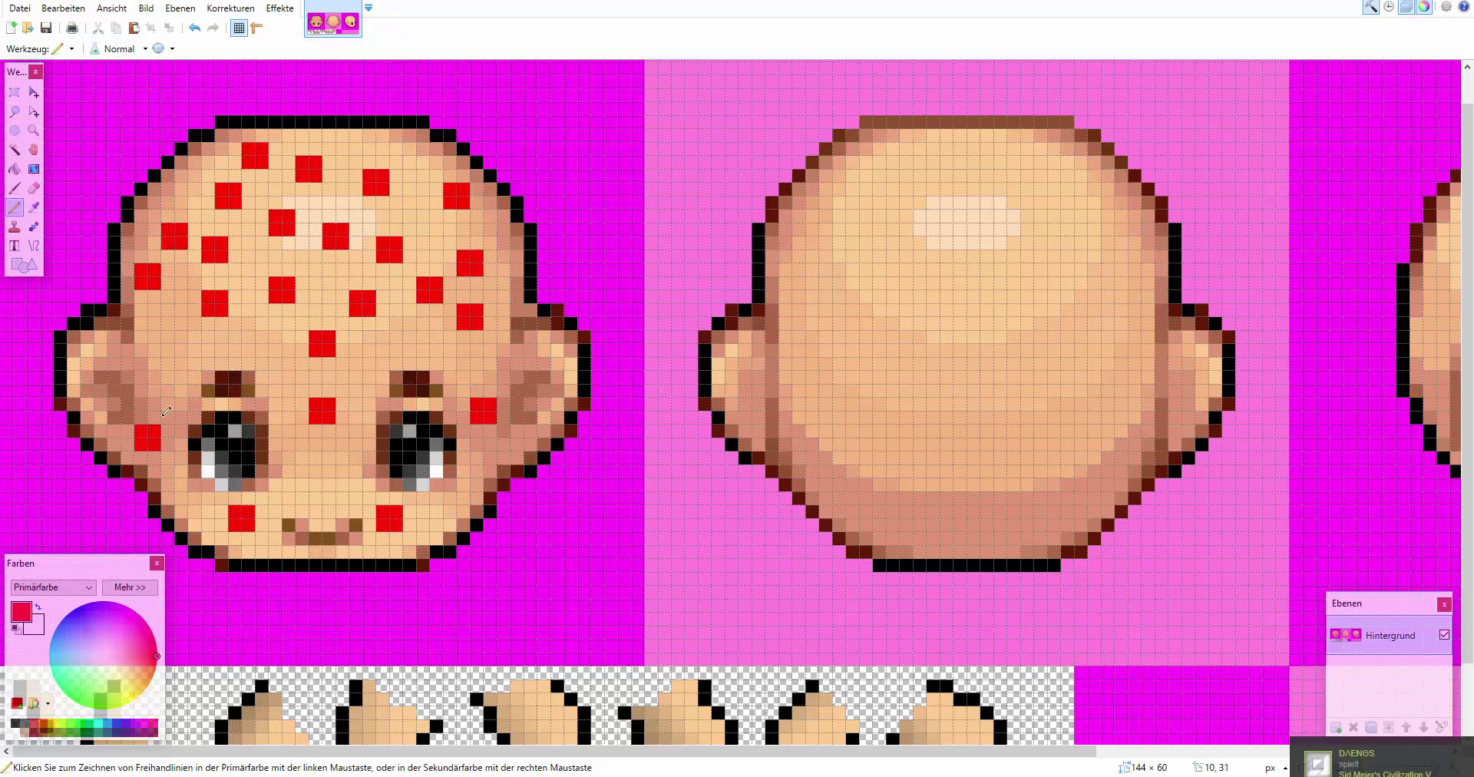
{"action": "left_click_drag", "start_coordinate": [167, 350], "coordinate": [181, 363]}
{"action": "left_click_drag", "start_coordinate": [235, 350], "coordinate": [249, 350]}
{"action": "left_click", "coordinate": [423, 337]}
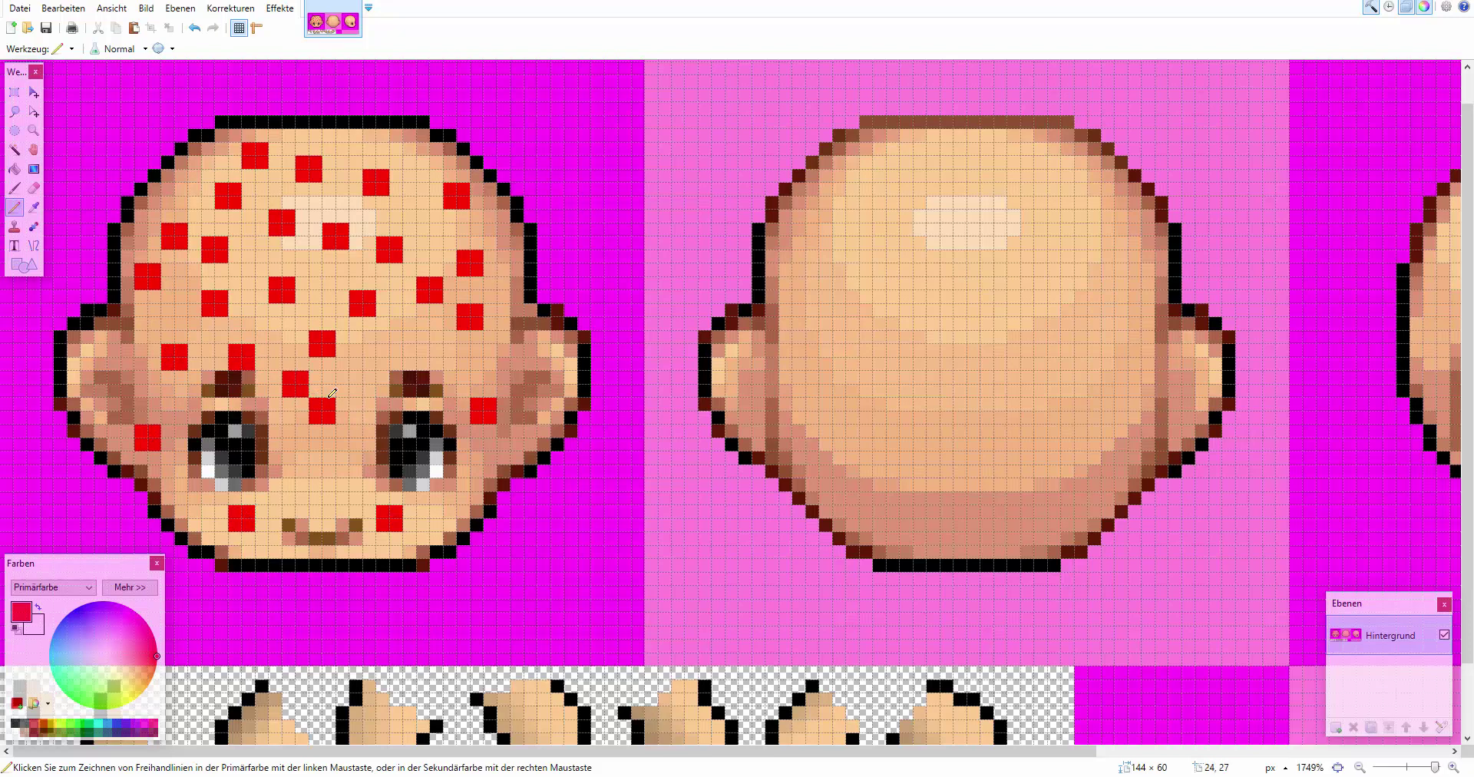
{"action": "left_click_drag", "start_coordinate": [423, 338], "coordinate": [410, 351]}
{"action": "left_click_drag", "start_coordinate": [436, 498], "coordinate": [450, 511]}
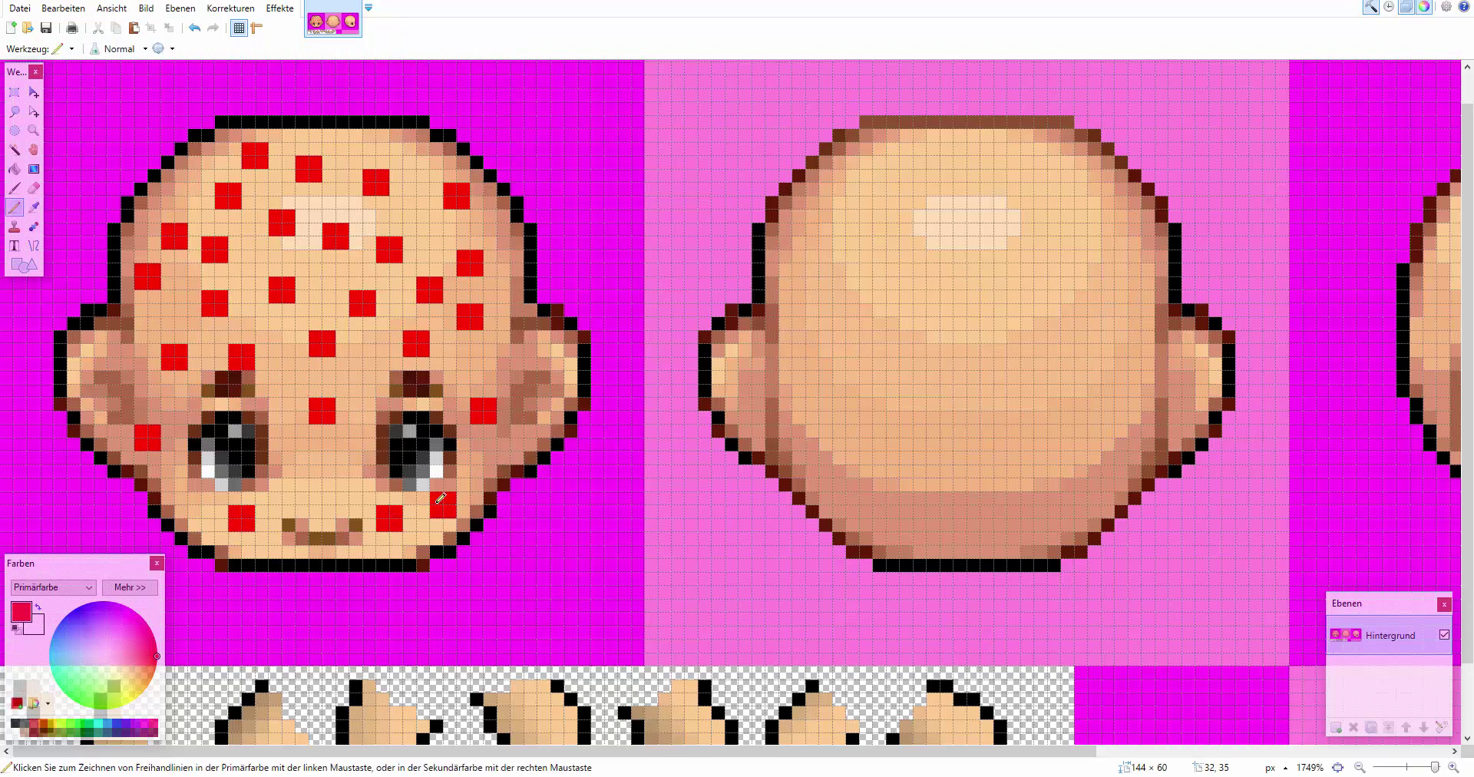
{"action": "left_click_drag", "start_coordinate": [329, 498], "coordinate": [337, 489]}
Tidy the spot beside the right ear and add two more red spots on the right side of the crown
{"action": "key", "text": "k"}
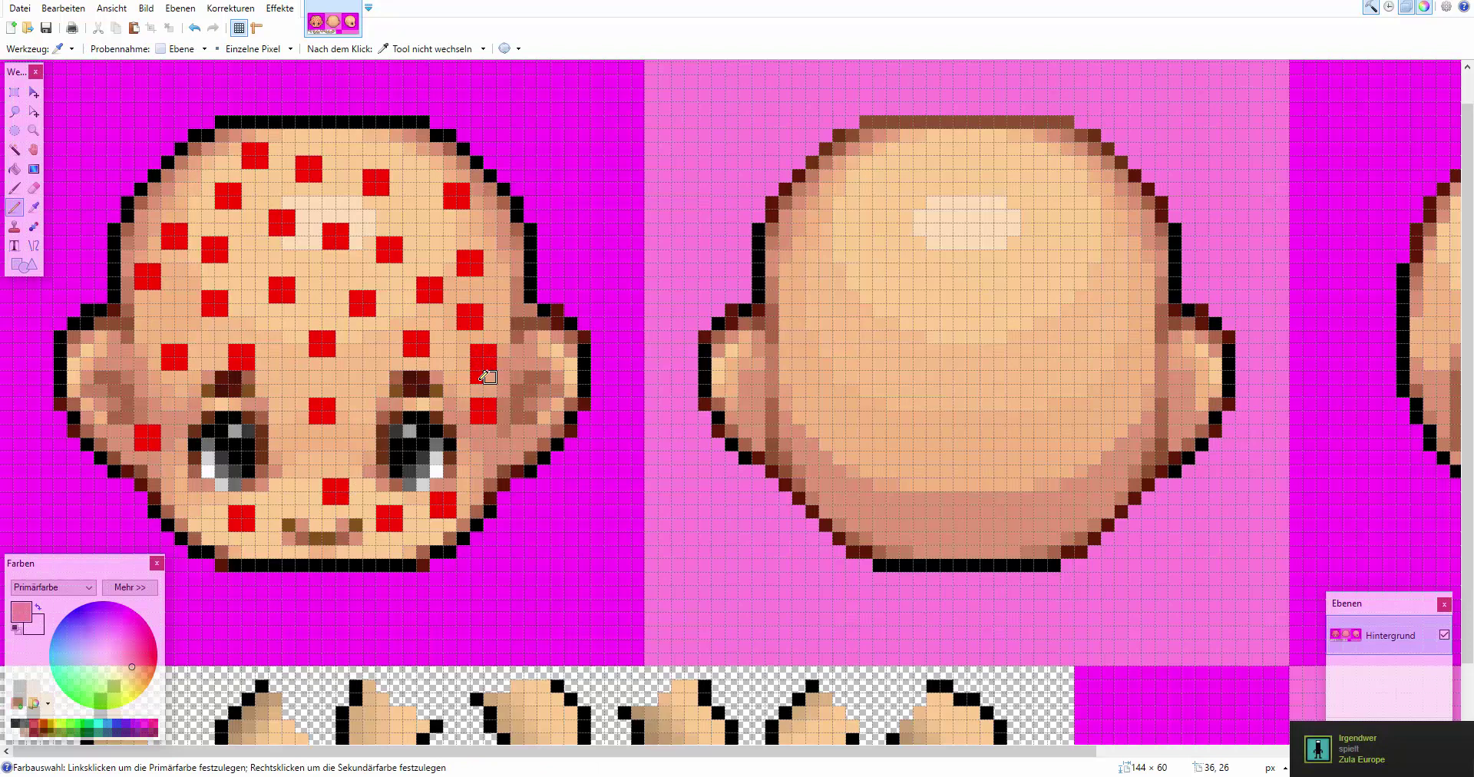
{"action": "left_click", "coordinate": [483, 370]}
{"action": "key", "text": "ctrl+z"}
{"action": "left_click", "coordinate": [382, 184]}
{"action": "key", "text": "p"}
{"action": "left_click_drag", "start_coordinate": [409, 163], "coordinate": [423, 175]}
{"action": "left_click_drag", "start_coordinate": [423, 230], "coordinate": [424, 239]}
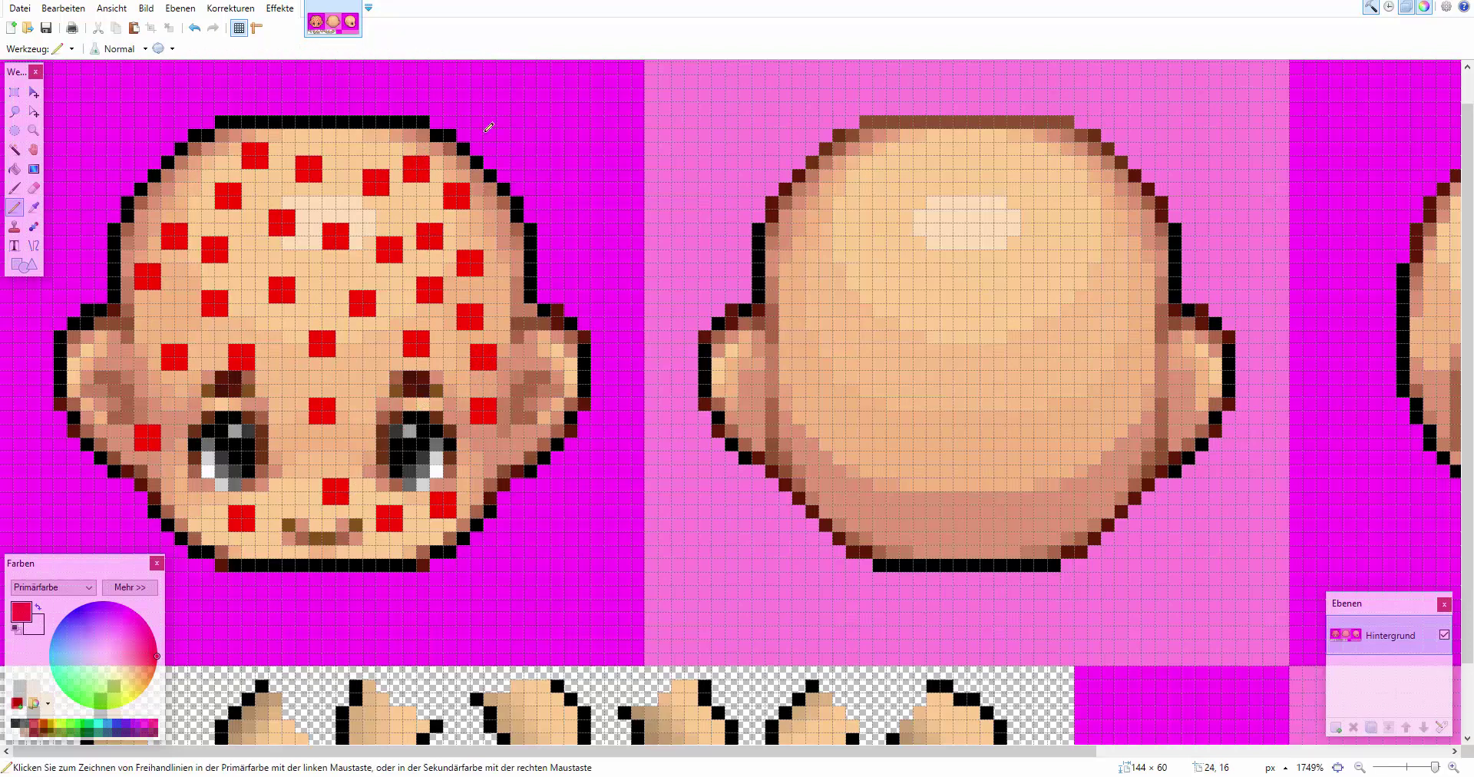
Select the front head's skin around the red spots with the Magic Wand at 50% tolerance and choose a pale secondary colour
{"action": "left_click", "coordinate": [14, 149]}
{"action": "left_click", "coordinate": [301, 269]}
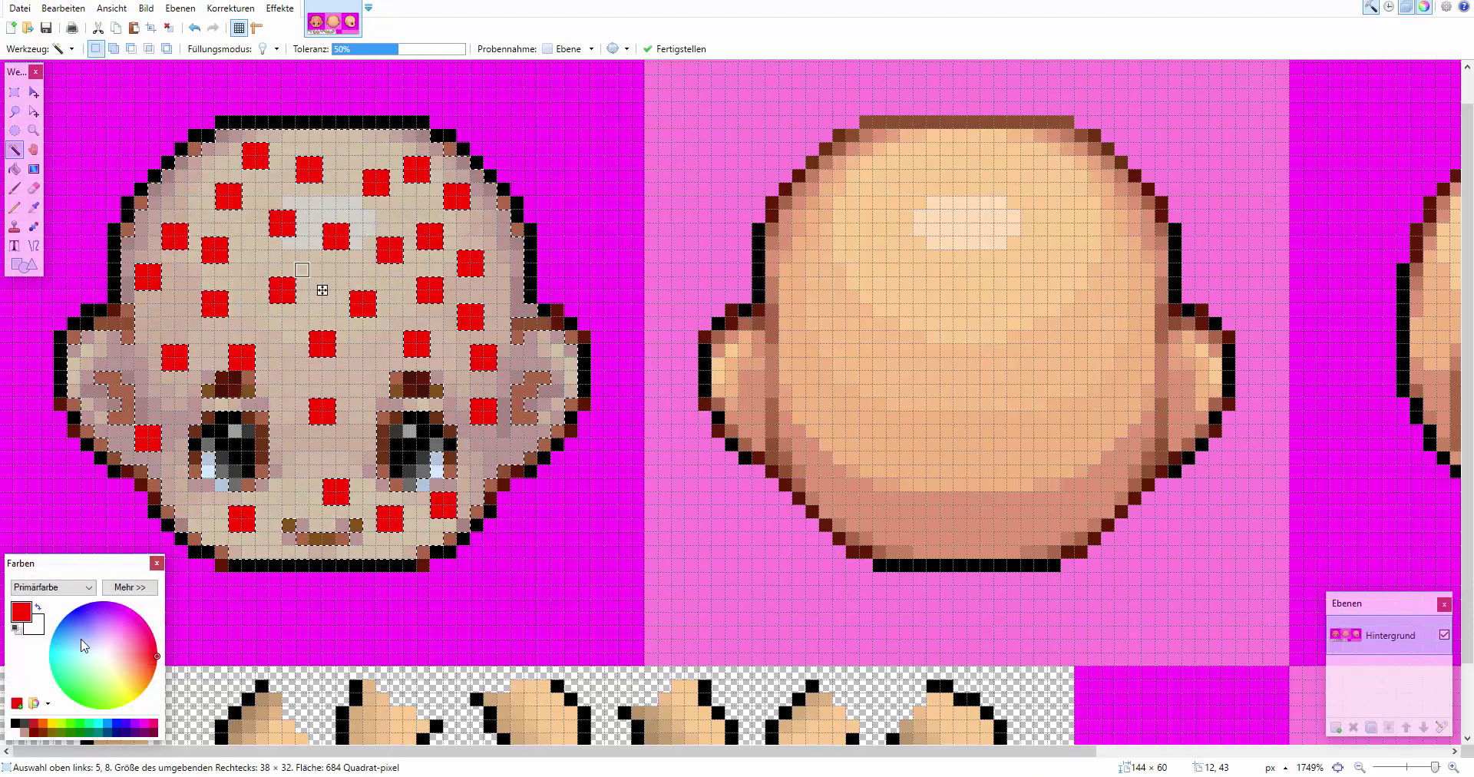
{"action": "left_click", "coordinate": [37, 627]}
{"action": "left_click", "coordinate": [114, 659]}
{"action": "left_click", "coordinate": [342, 364]}
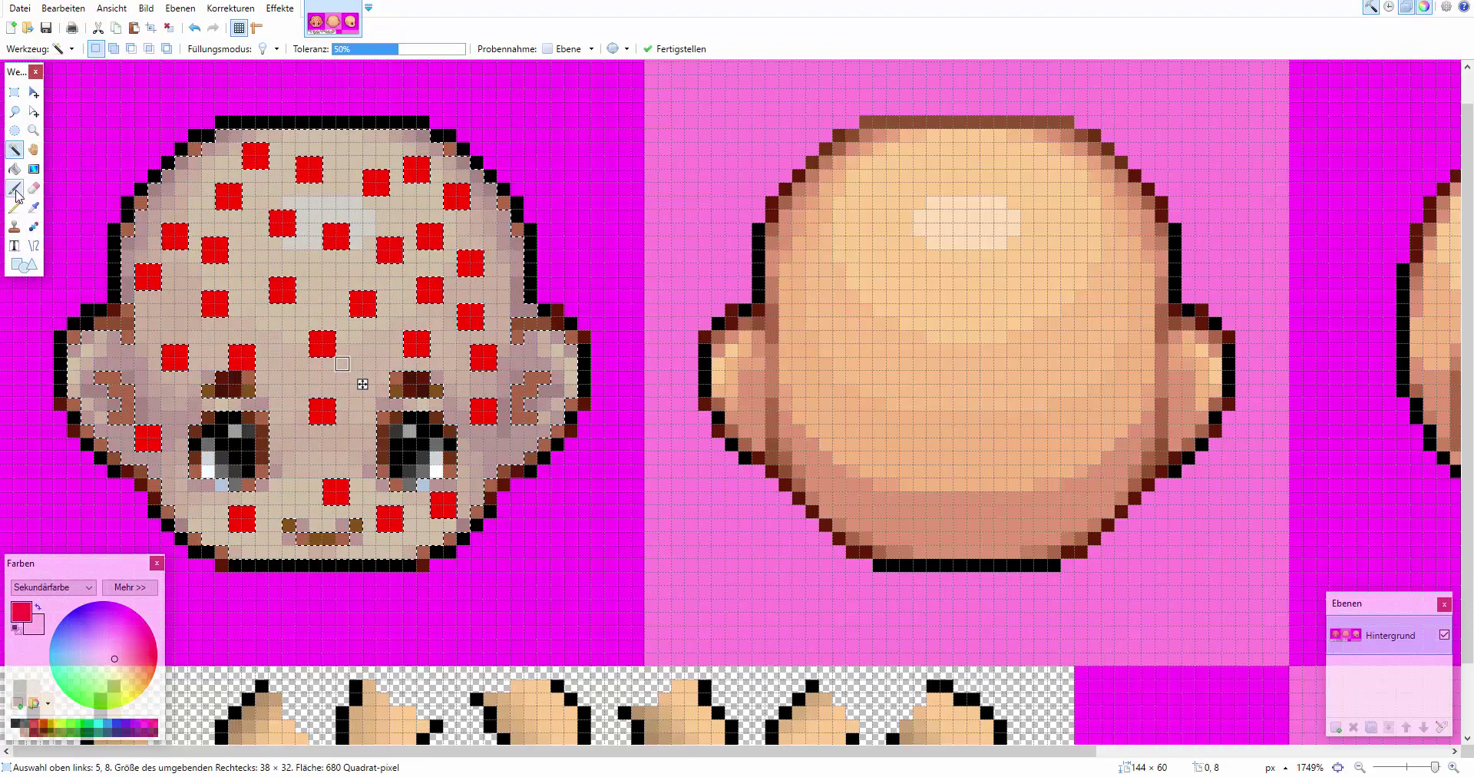
Try filling the selected skin of the front head with a pale off-white colour
{"action": "left_click", "coordinate": [13, 168]}
{"action": "left_click", "coordinate": [368, 377]}
{"action": "key", "text": "ctrl+z"}
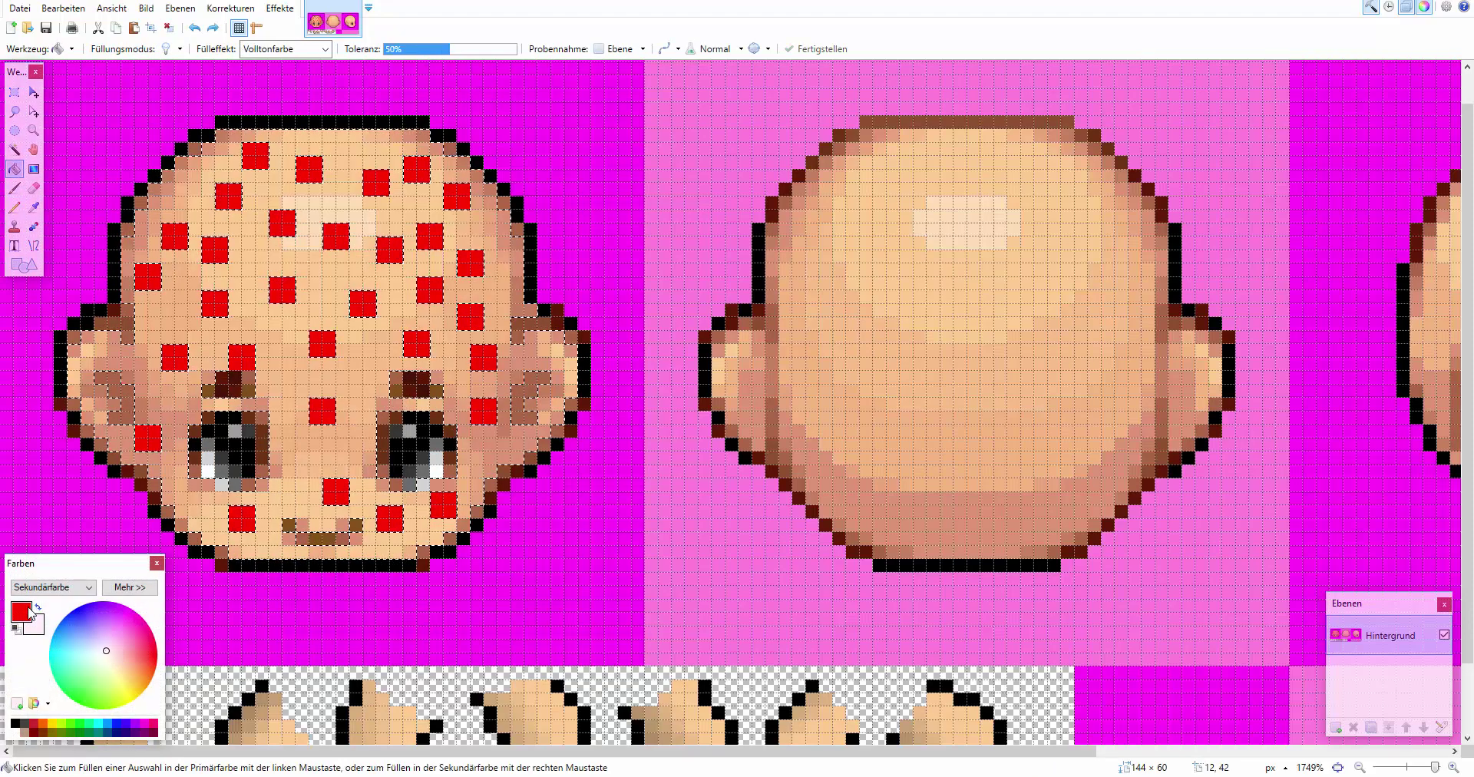
{"action": "left_click", "coordinate": [26, 611]}
{"action": "left_click", "coordinate": [106, 658]}
{"action": "left_click", "coordinate": [382, 390]}
{"action": "left_click", "coordinate": [112, 658]}
{"action": "left_click", "coordinate": [383, 364]}
{"action": "left_click_drag", "start_coordinate": [109, 659], "coordinate": [96, 645]}
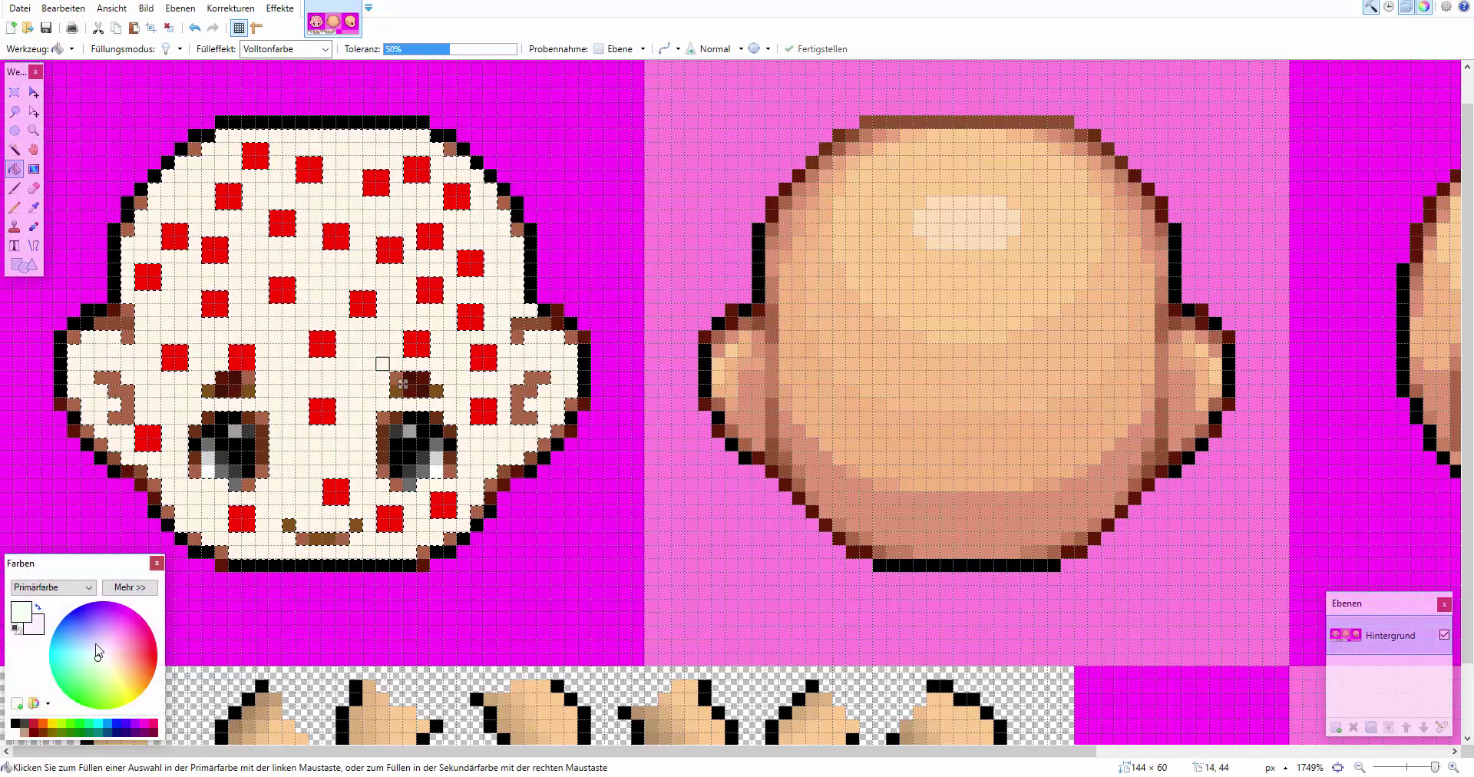
Try light and stronger pink tints for the skin fill, then undo the fills while keeping the selection
{"action": "left_click", "coordinate": [117, 658]}
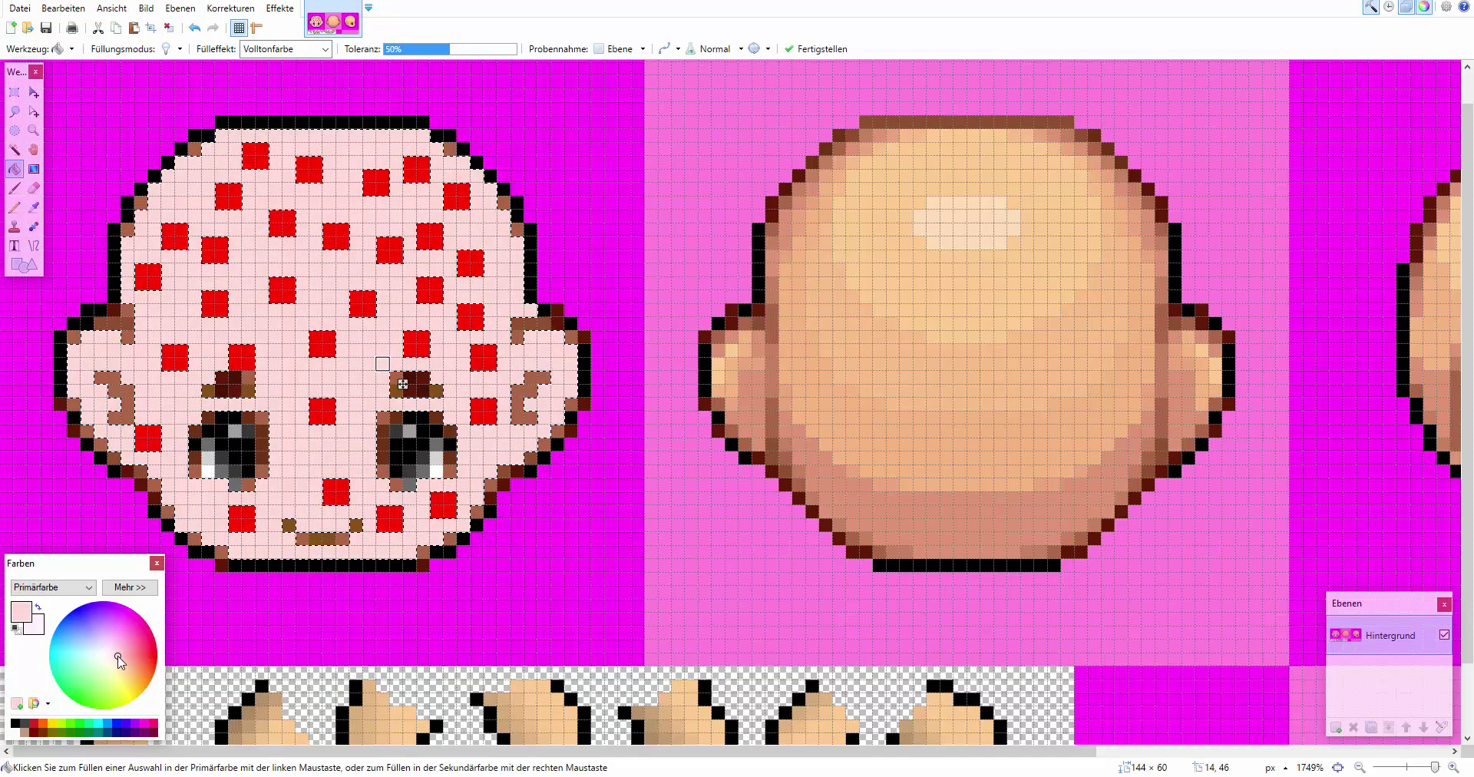
{"action": "left_click", "coordinate": [124, 655]}
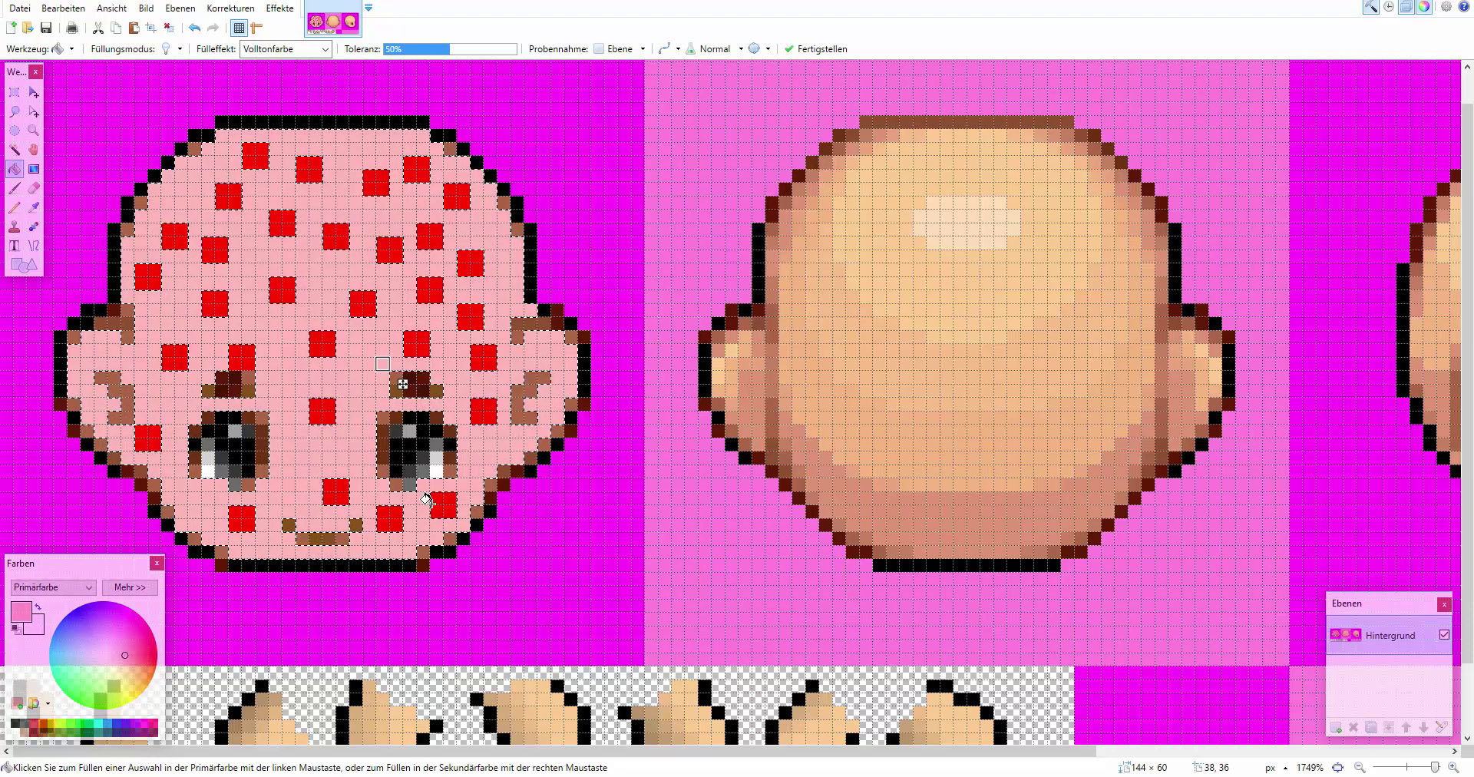
{"action": "key", "text": "ctrl+z"}
{"action": "key", "text": "ctrl+z"}
{"action": "key", "text": "ctrl+z"}
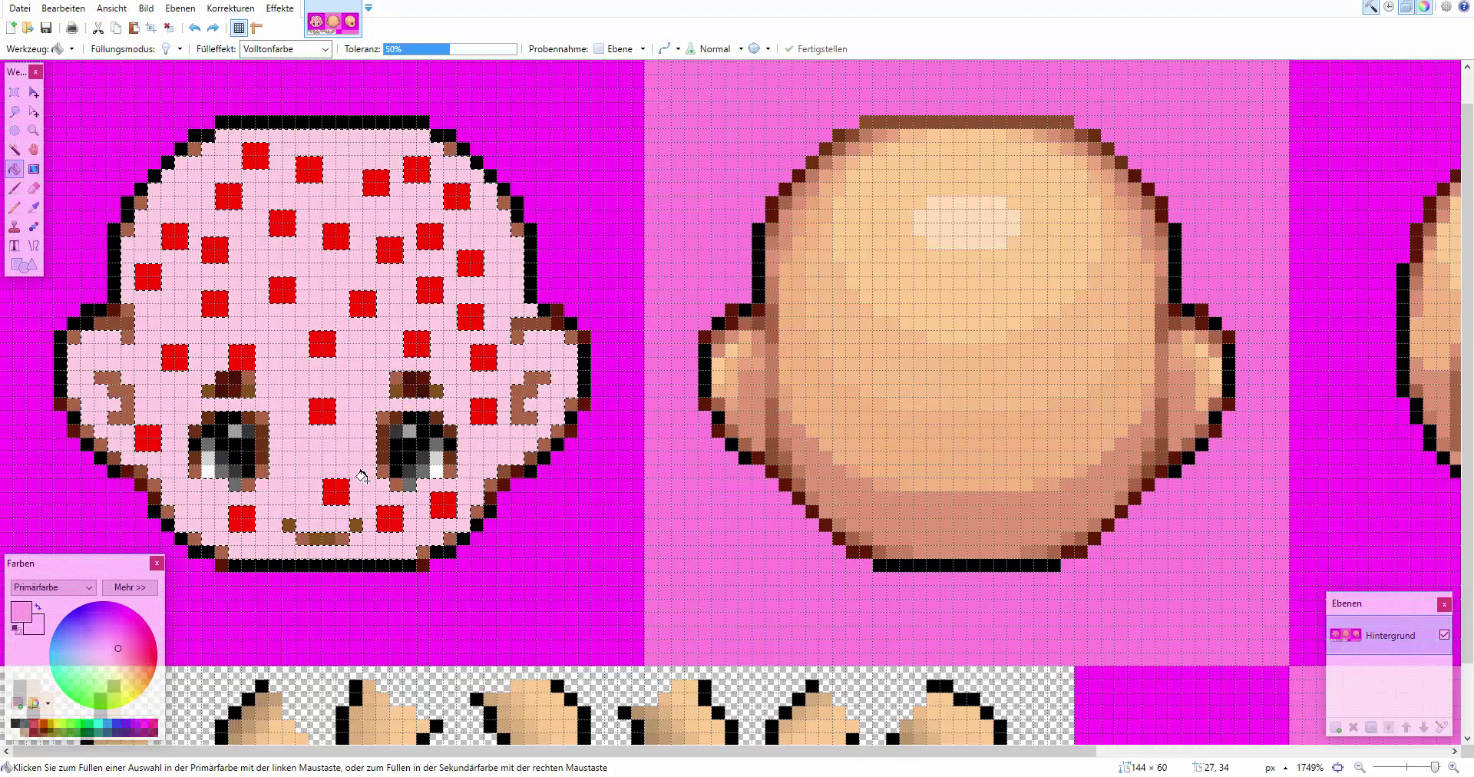
{"action": "key", "text": "s"}
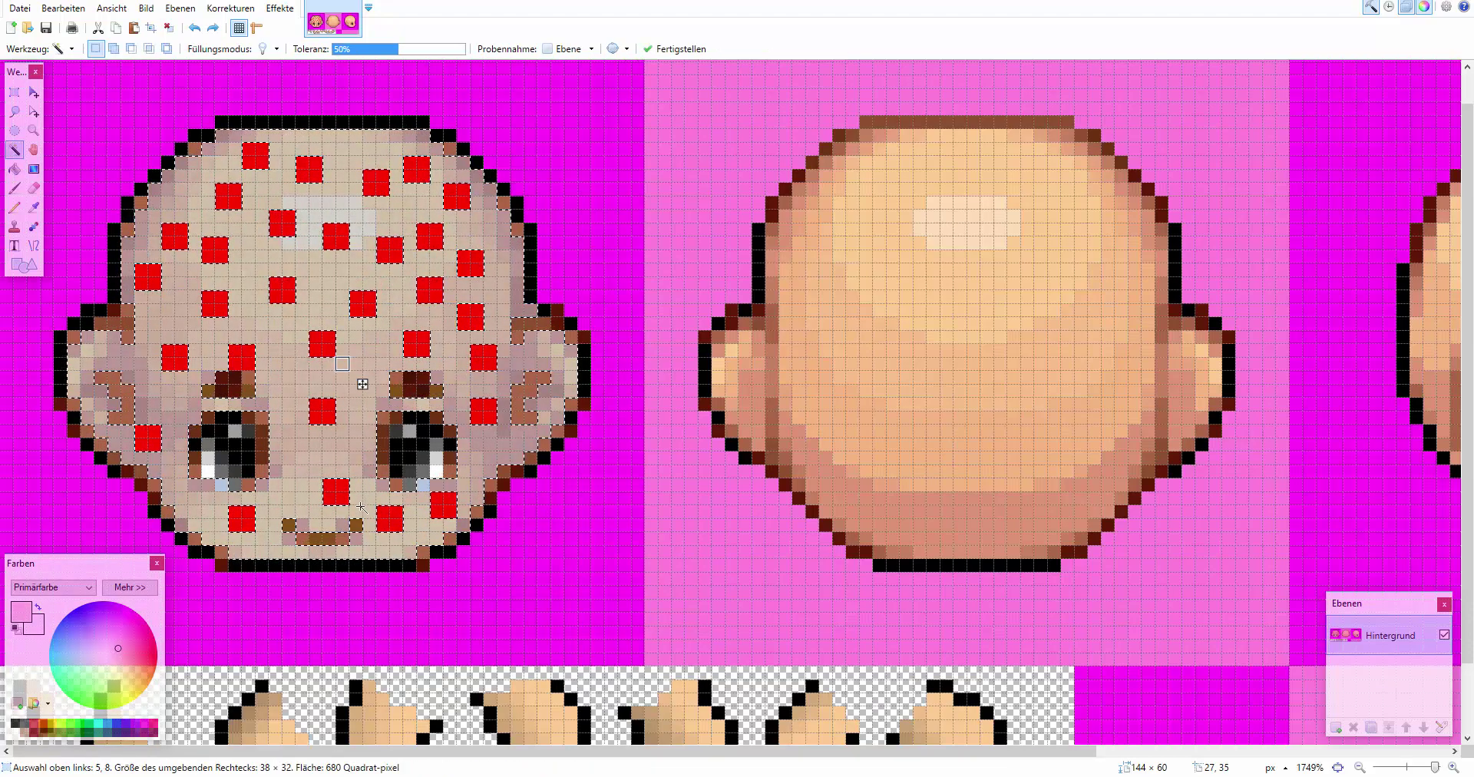
Brush near-white over the selected forehead and ears with brush size 2 and 23% hardness, then clear the selection
{"action": "left_click", "coordinate": [14, 188]}
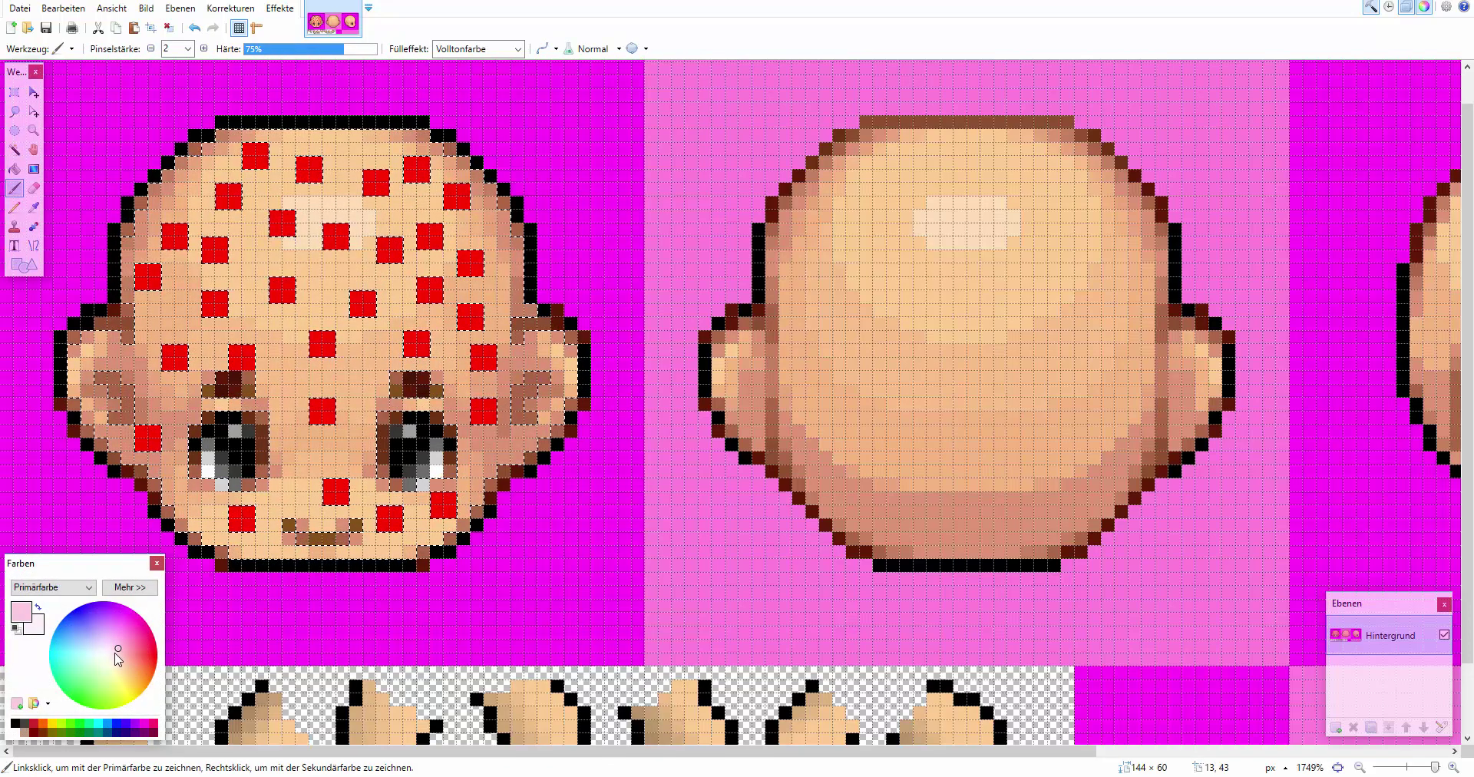
{"action": "left_click_drag", "start_coordinate": [118, 658], "coordinate": [107, 664]}
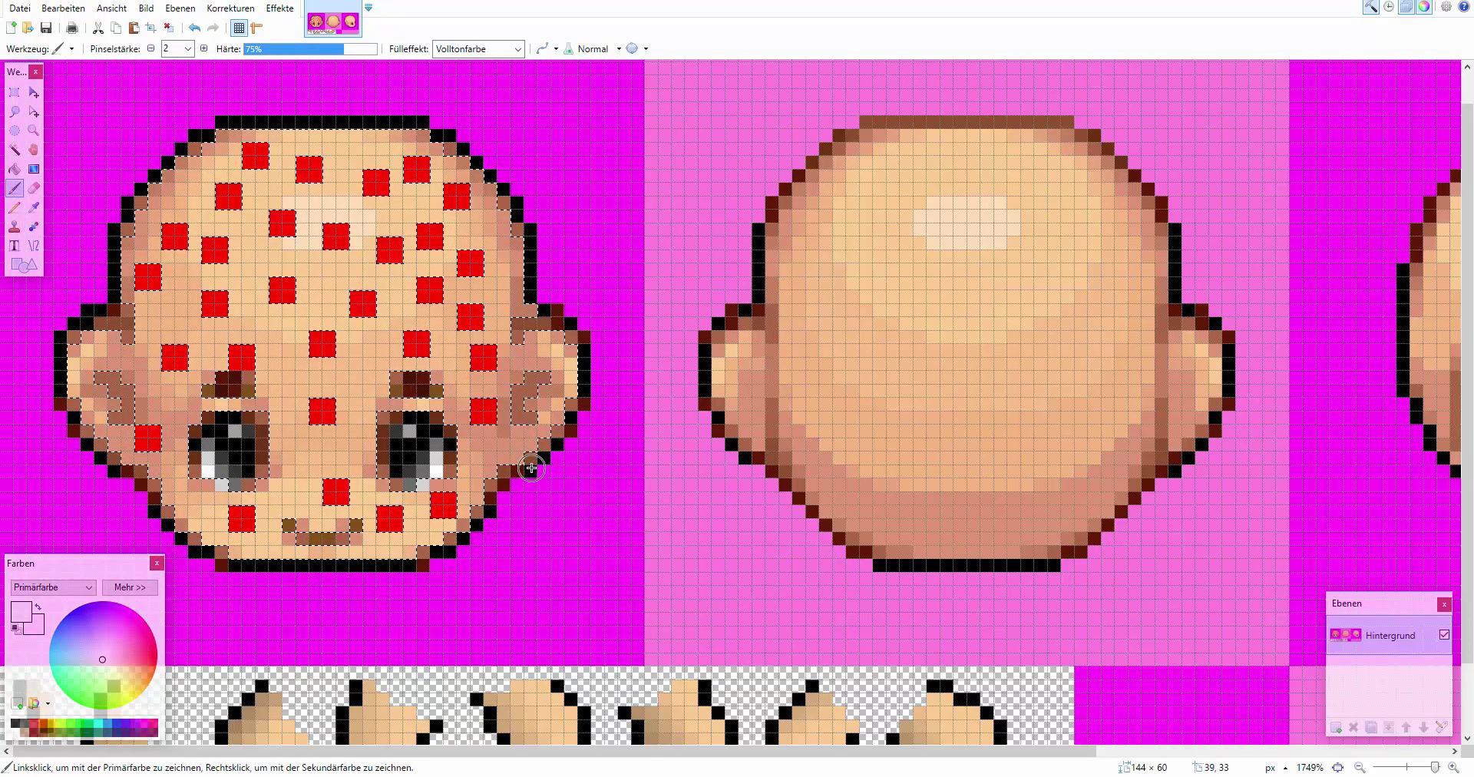
{"action": "left_click_drag", "start_coordinate": [290, 49], "coordinate": [274, 50]}
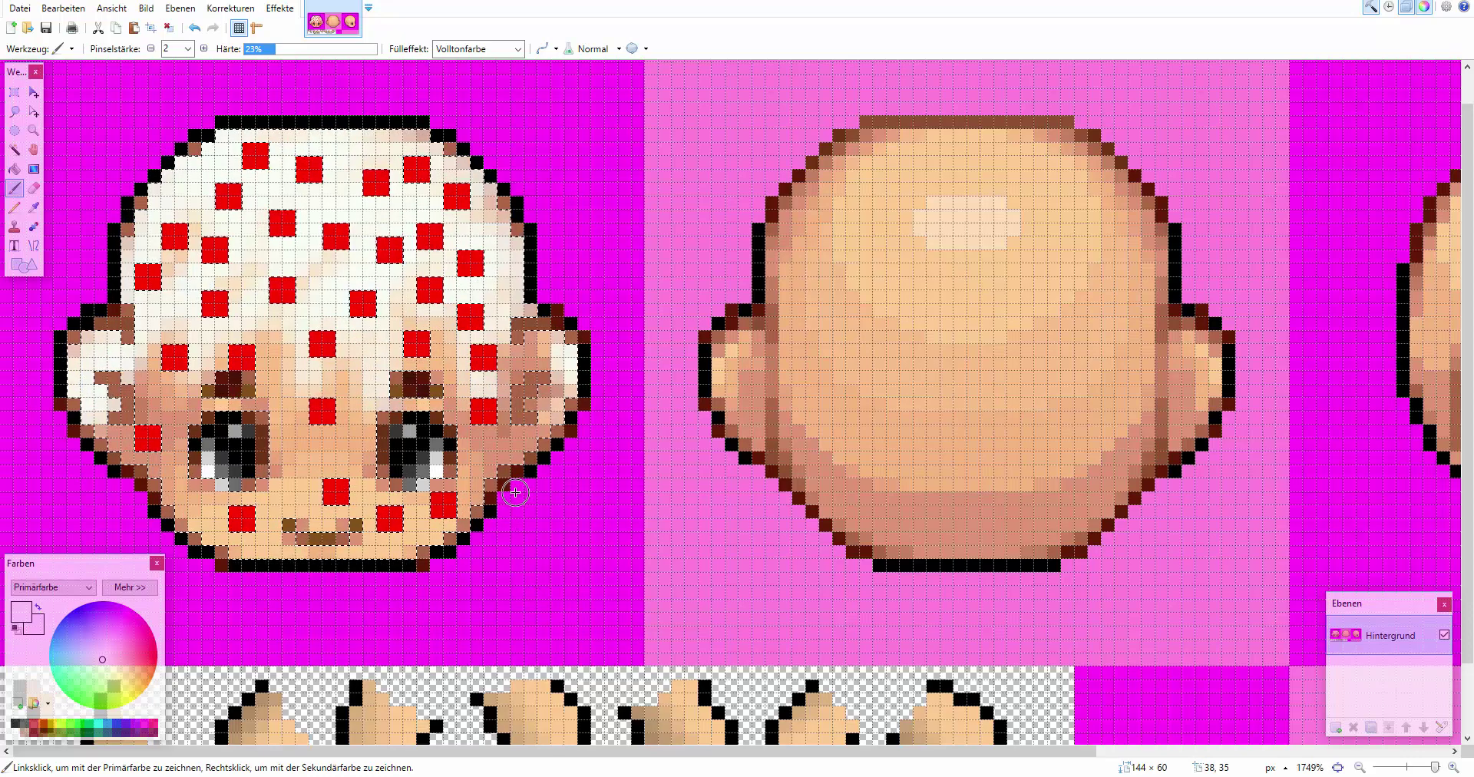
{"action": "key", "text": "m"}
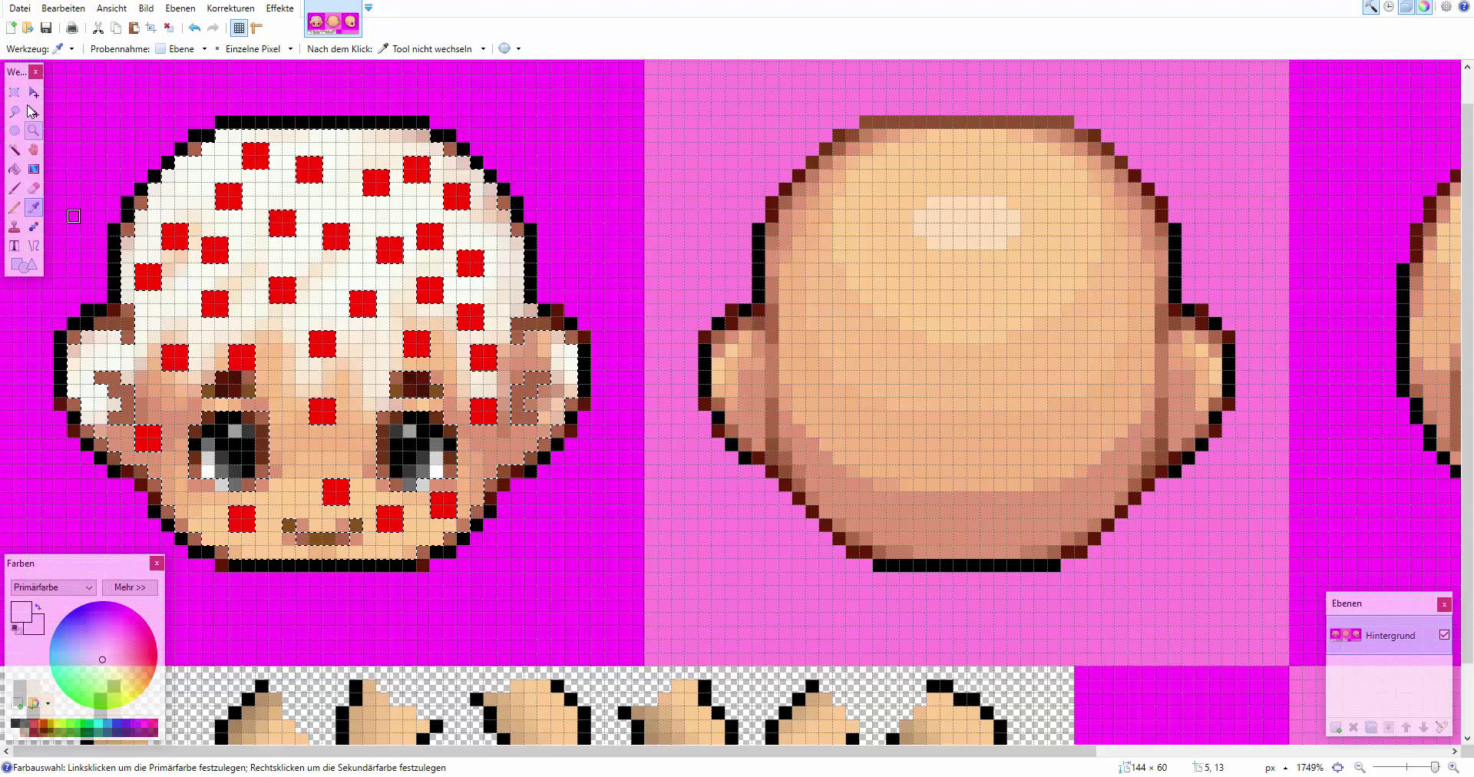
{"action": "left_click", "coordinate": [14, 112]}
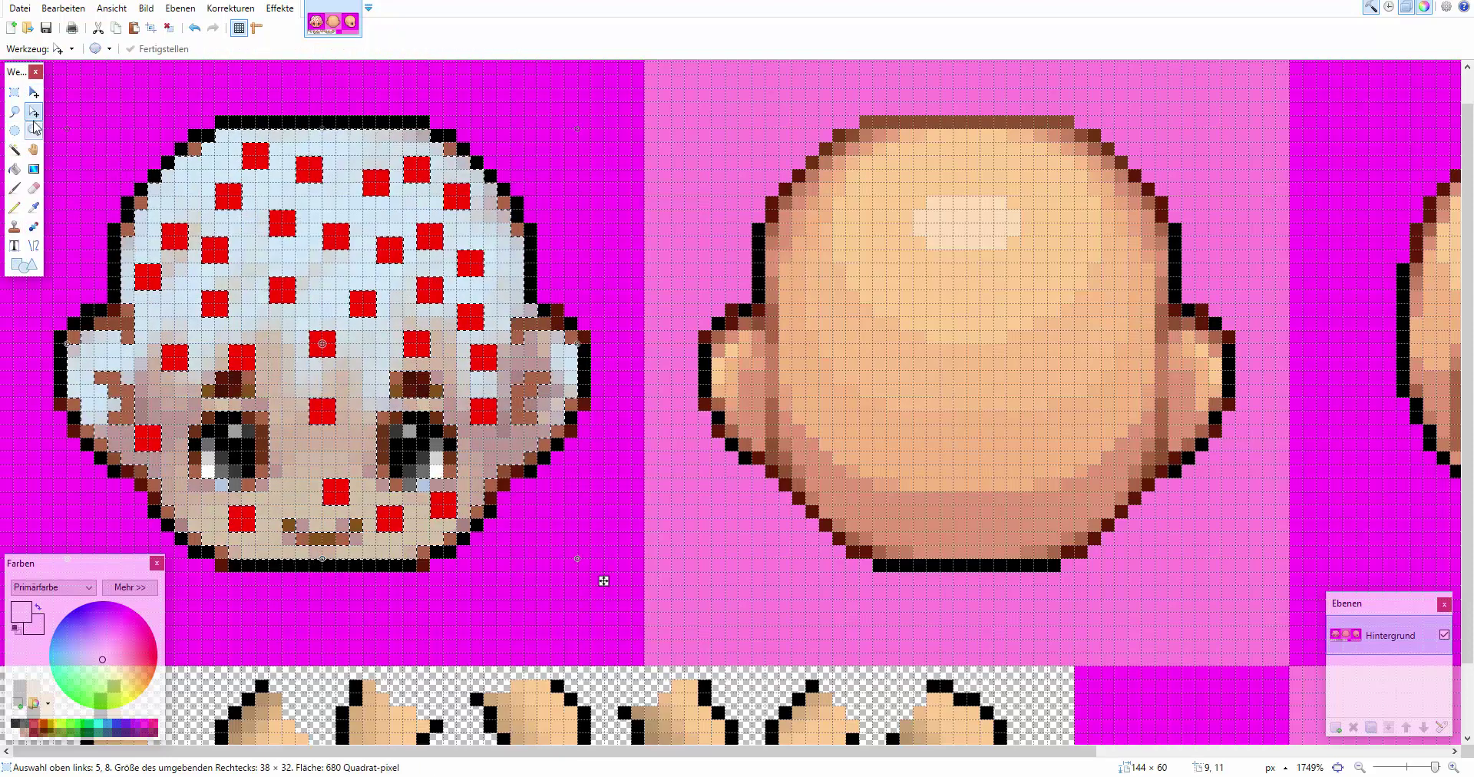
{"action": "key", "text": "ctrl+d"}
Narrow the front head's right-hand eye with the Pencil, blackening its outline and painting the surrounding edge pixels in sampled skin tones
{"action": "left_click", "coordinate": [34, 207]}
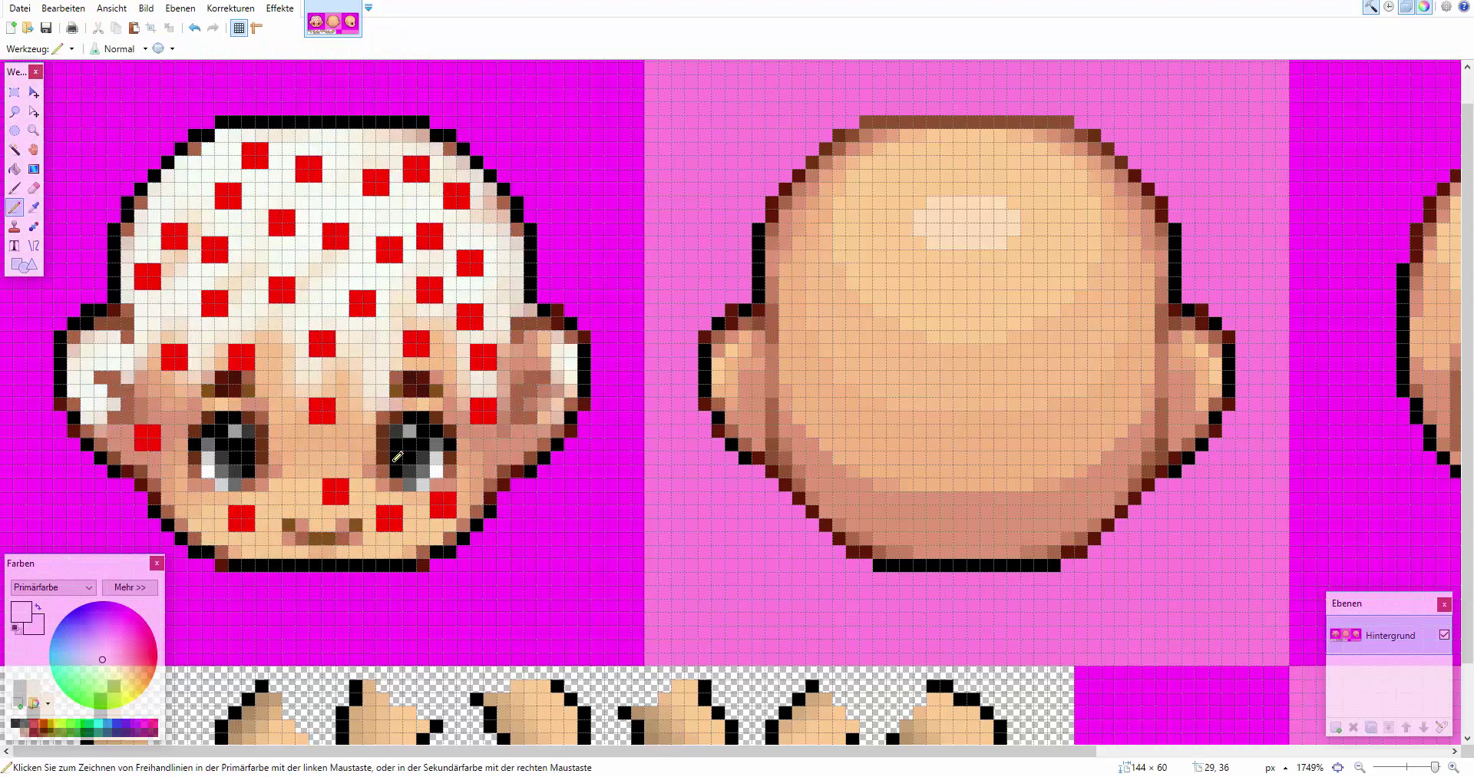
{"action": "left_click", "coordinate": [399, 470]}
{"action": "key", "text": "p"}
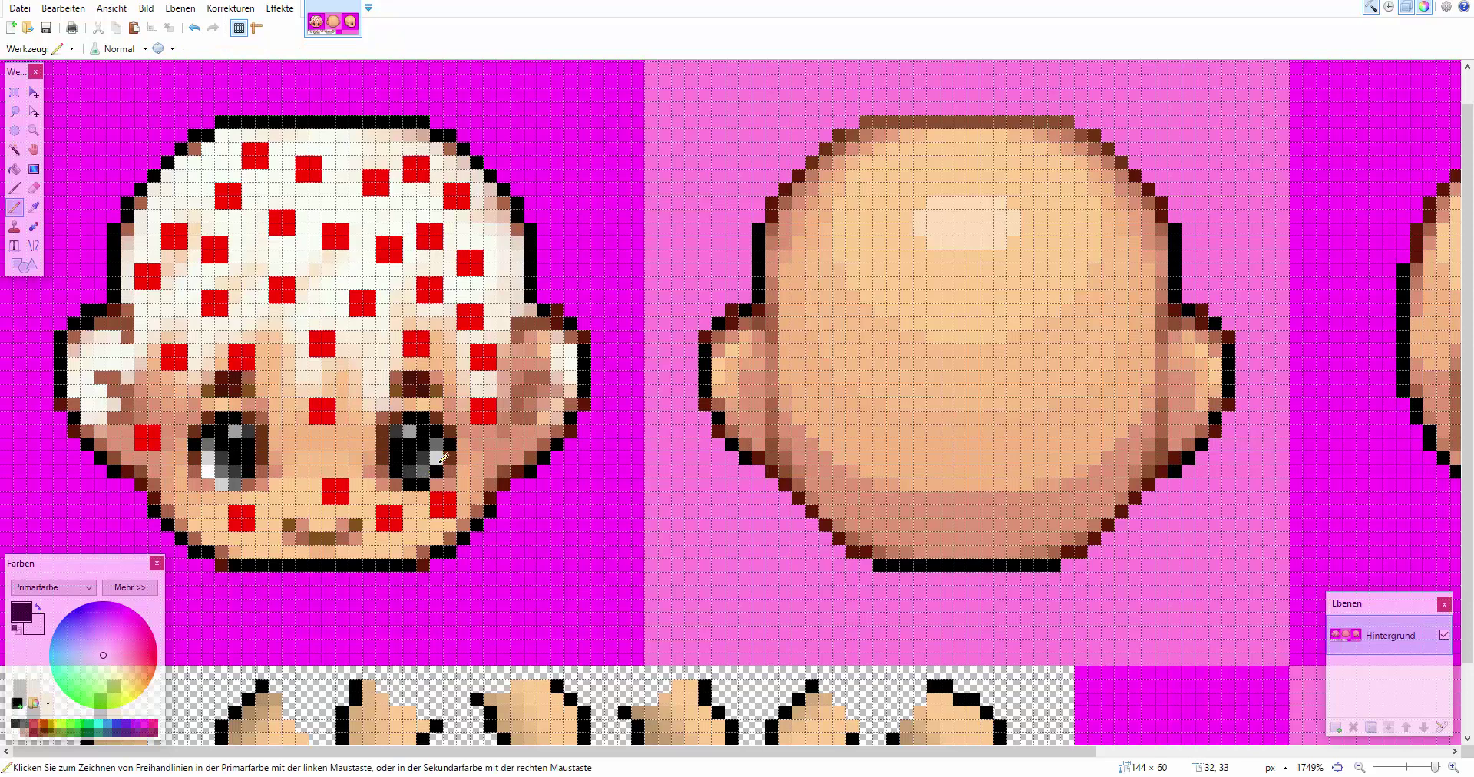
{"action": "key", "text": "k"}
{"action": "left_click", "coordinate": [455, 421]}
{"action": "key", "text": "p"}
{"action": "left_click_drag", "start_coordinate": [449, 431], "coordinate": [452, 469]}
{"action": "key", "text": "k"}
{"action": "left_click", "coordinate": [461, 468]}
{"action": "key", "text": "p"}
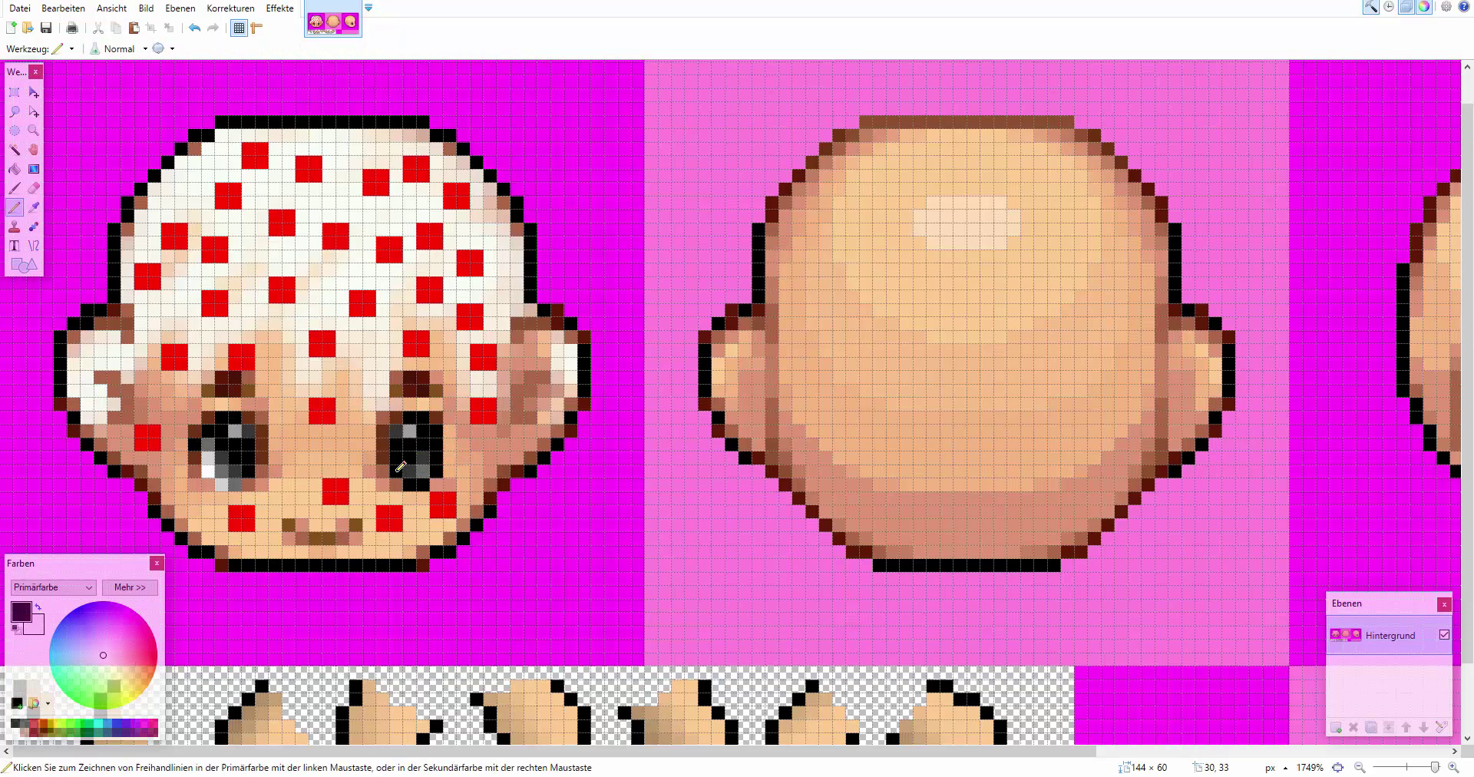
{"action": "key", "text": "k"}
{"action": "key", "text": "p"}
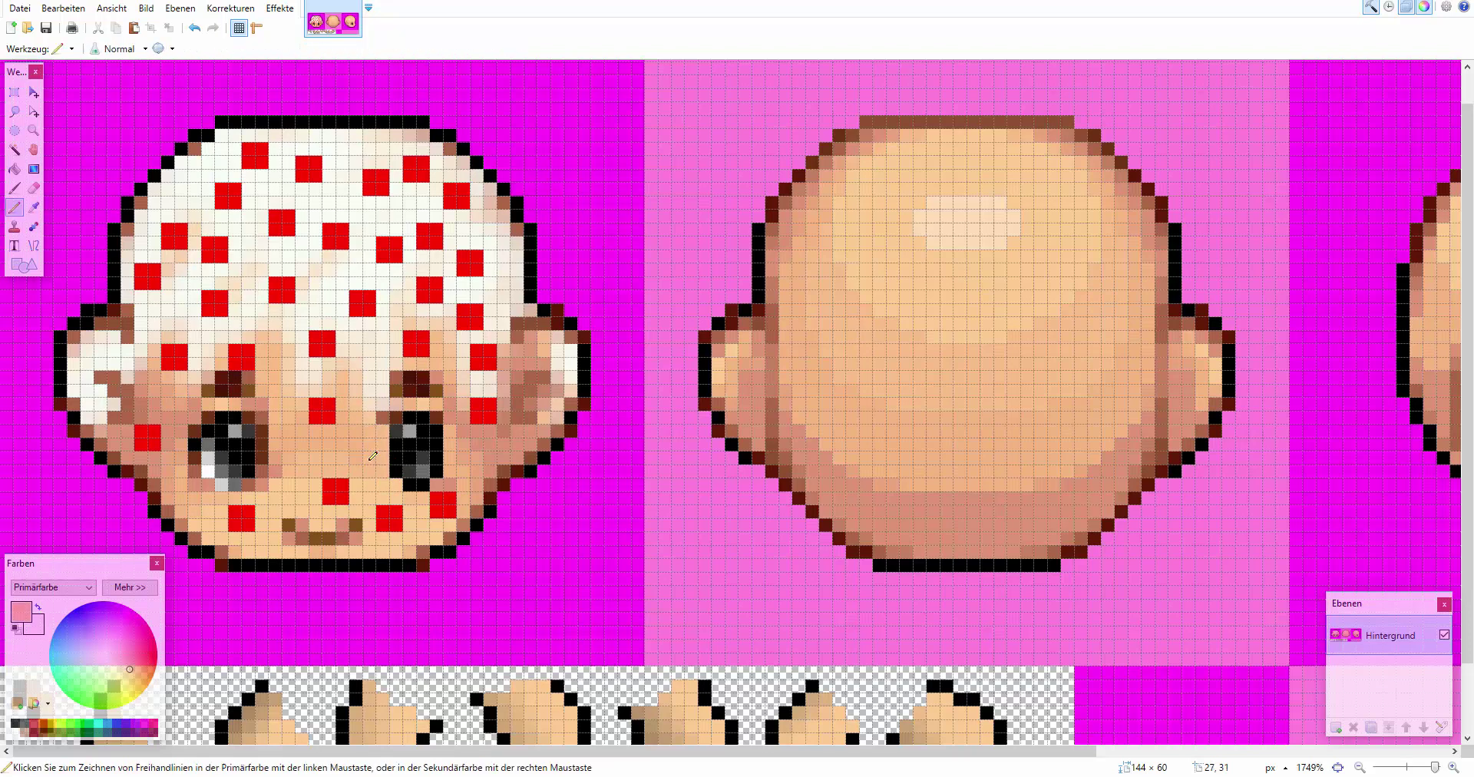
{"action": "left_click", "coordinate": [437, 418]}
Fill the inside of the right-hand eye with sampled grey, keeping a black outline around it
{"action": "key", "text": "k"}
{"action": "left_click", "coordinate": [422, 473]}
{"action": "key", "text": "p"}
{"action": "mouse_move", "coordinate": [423, 458]}
{"action": "left_mouse_down"}
{"action": "mouse_move", "coordinate": [424, 445]}
{"action": "mouse_move", "coordinate": [410, 471]}
{"action": "left_mouse_up"}
{"action": "key", "text": "k"}
{"action": "left_click", "coordinate": [411, 420]}
{"action": "key", "text": "p"}
{"action": "key", "text": "k"}
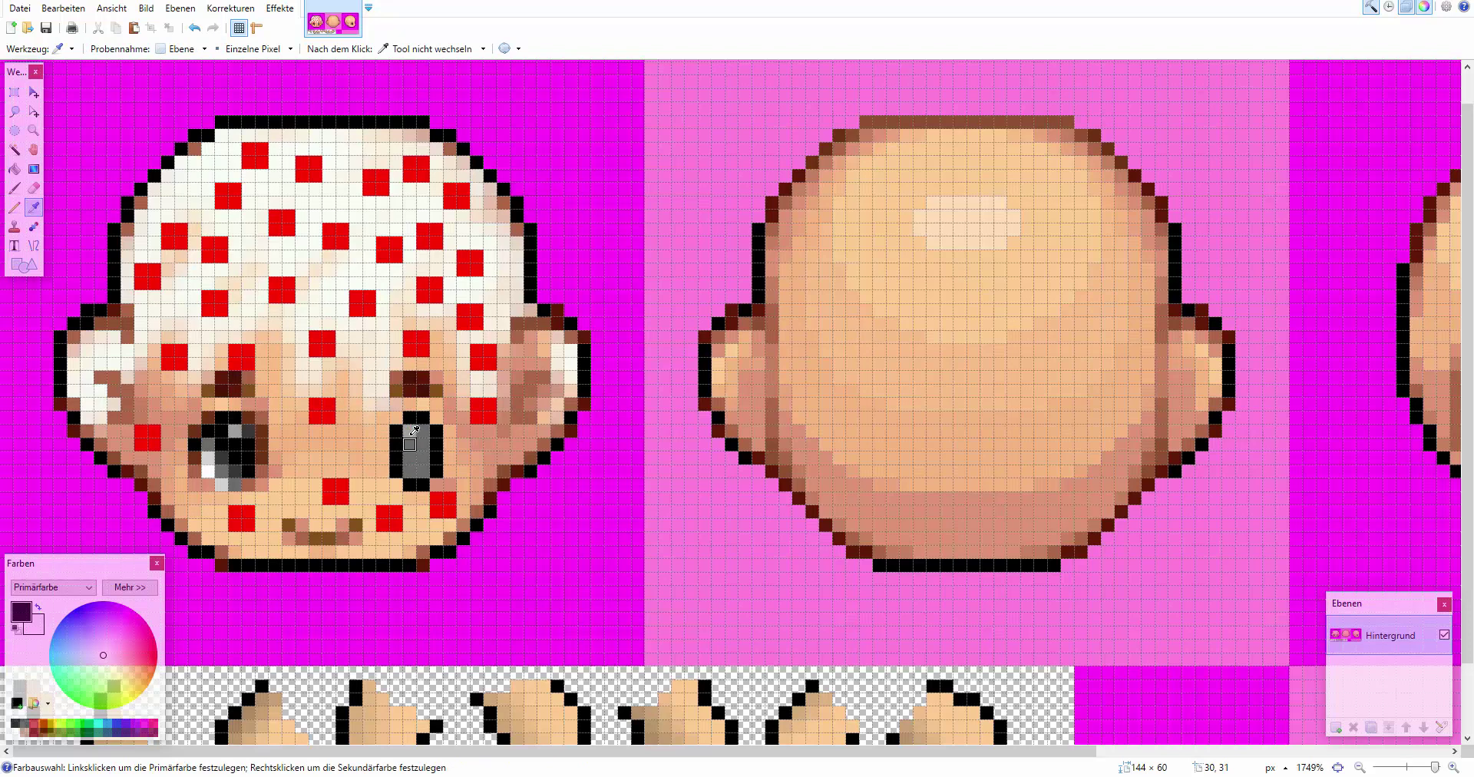
{"action": "left_click", "coordinate": [410, 431]}
{"action": "key", "text": "p"}
{"action": "left_click", "coordinate": [426, 471]}
Pencil a white highlight at the top of the right-hand eye with a light grey pixel beneath it
{"action": "key", "text": "k"}
{"action": "left_click", "coordinate": [208, 464]}
{"action": "key", "text": "p"}
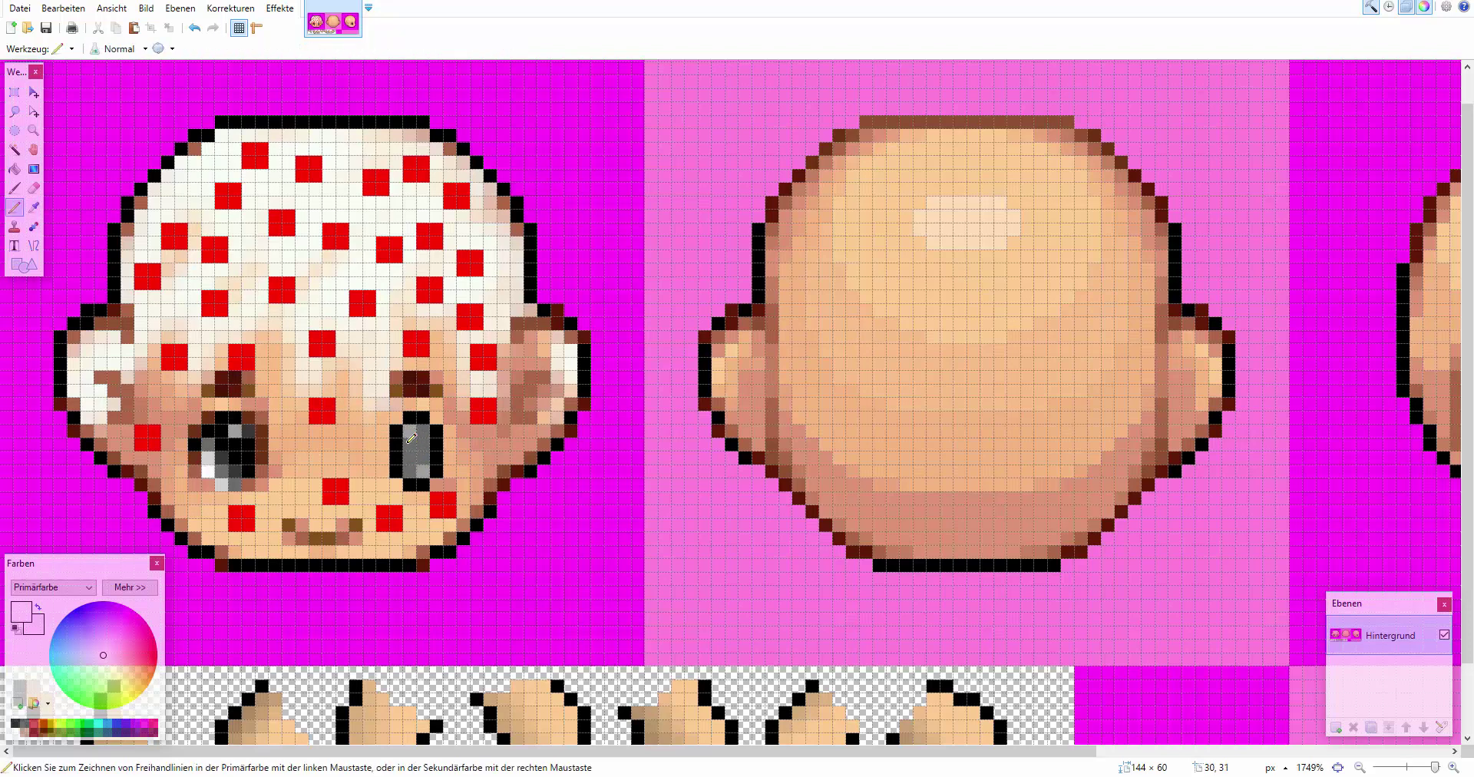
{"action": "left_click", "coordinate": [409, 431]}
{"action": "key", "text": "k"}
{"action": "left_click", "coordinate": [422, 471]}
{"action": "key", "text": "p"}
{"action": "left_click", "coordinate": [410, 444]}
Reshape the left-hand eye to match the other by pencilling a black outline and covering its outer edges with skin tone
{"action": "key", "text": "k"}
{"action": "left_click", "coordinate": [245, 473]}
{"action": "key", "text": "p"}
{"action": "left_click_drag", "start_coordinate": [247, 484], "coordinate": [220, 484]}
{"action": "key", "text": "k"}
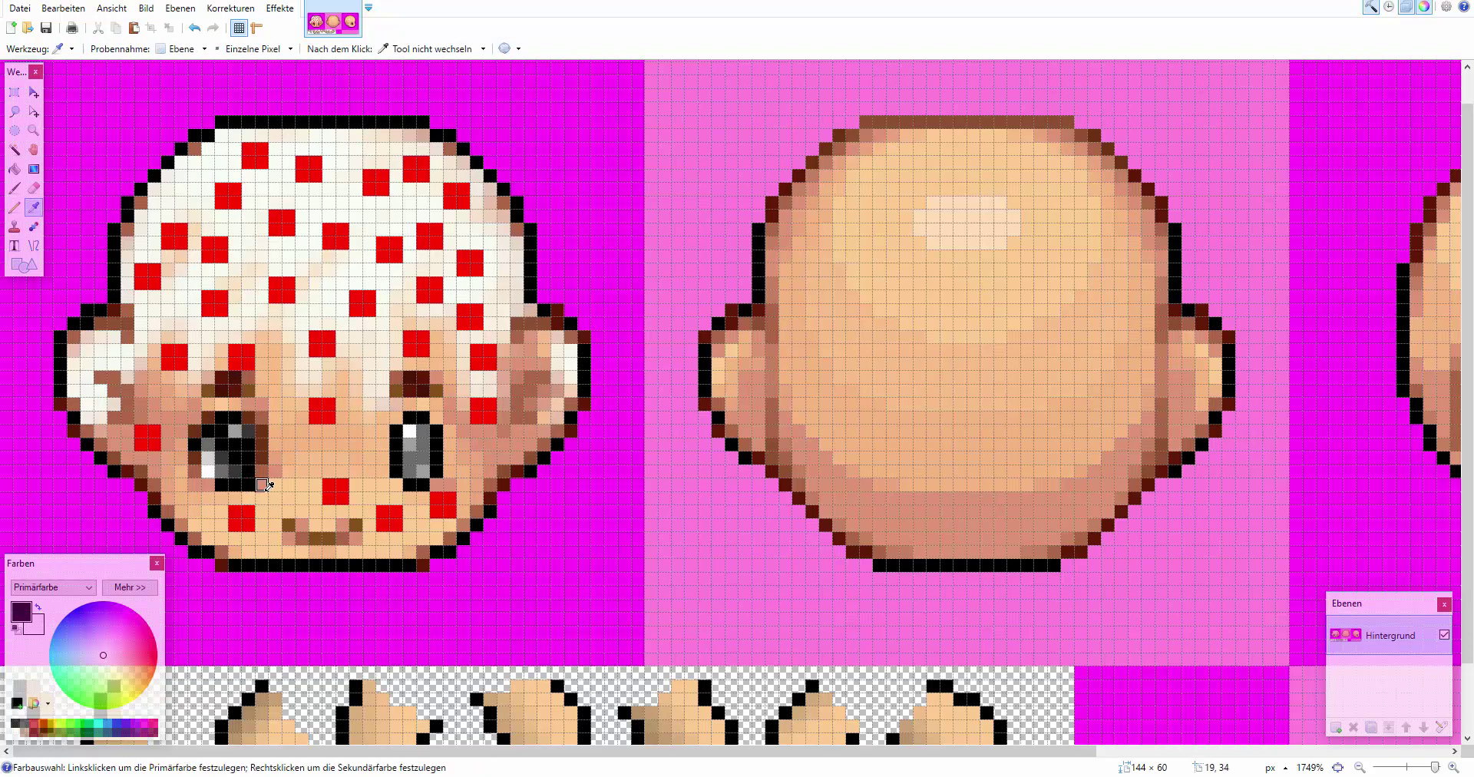
{"action": "key", "text": "p"}
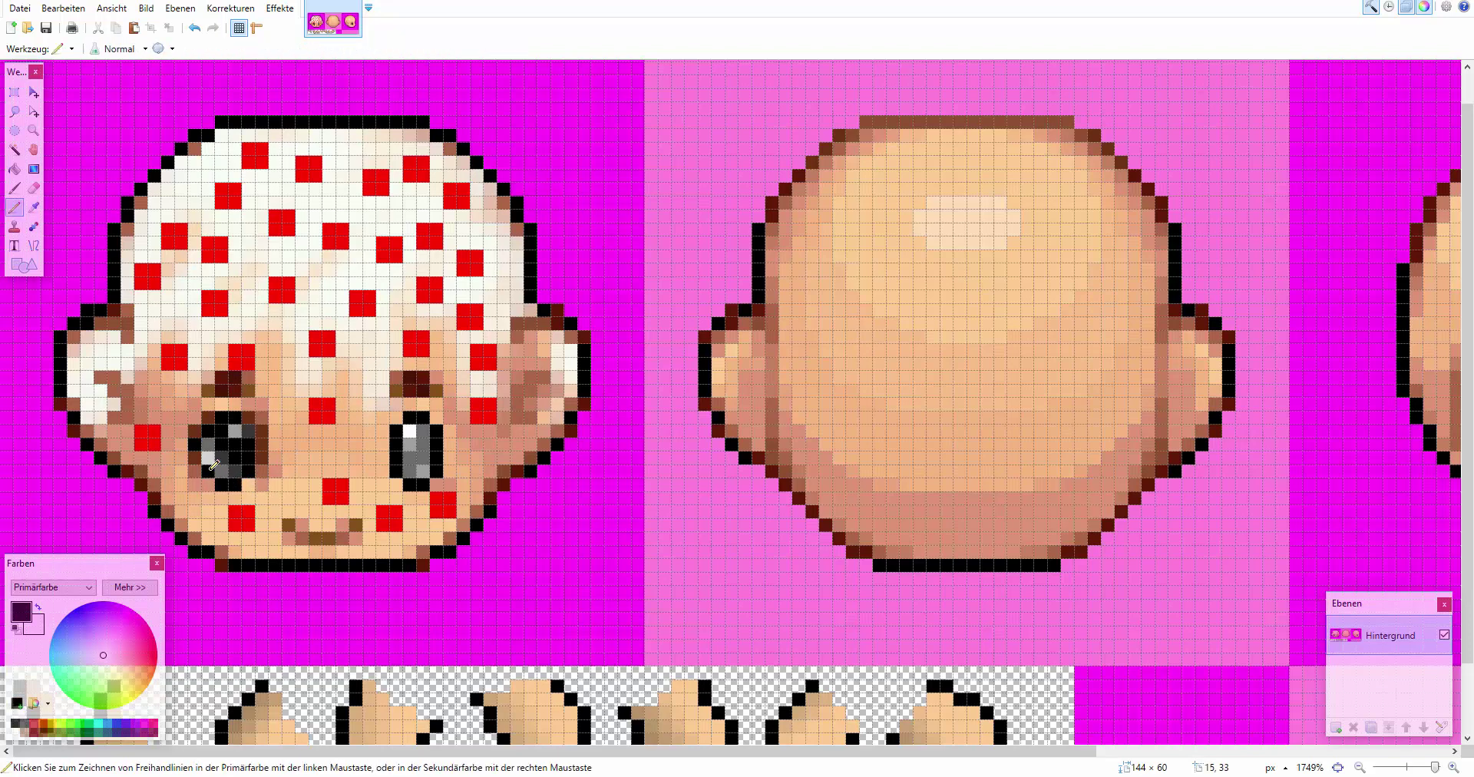
{"action": "left_click_drag", "start_coordinate": [213, 465], "coordinate": [216, 433]}
{"action": "key", "text": "k"}
{"action": "left_click", "coordinate": [263, 427]}
{"action": "key", "text": "p"}
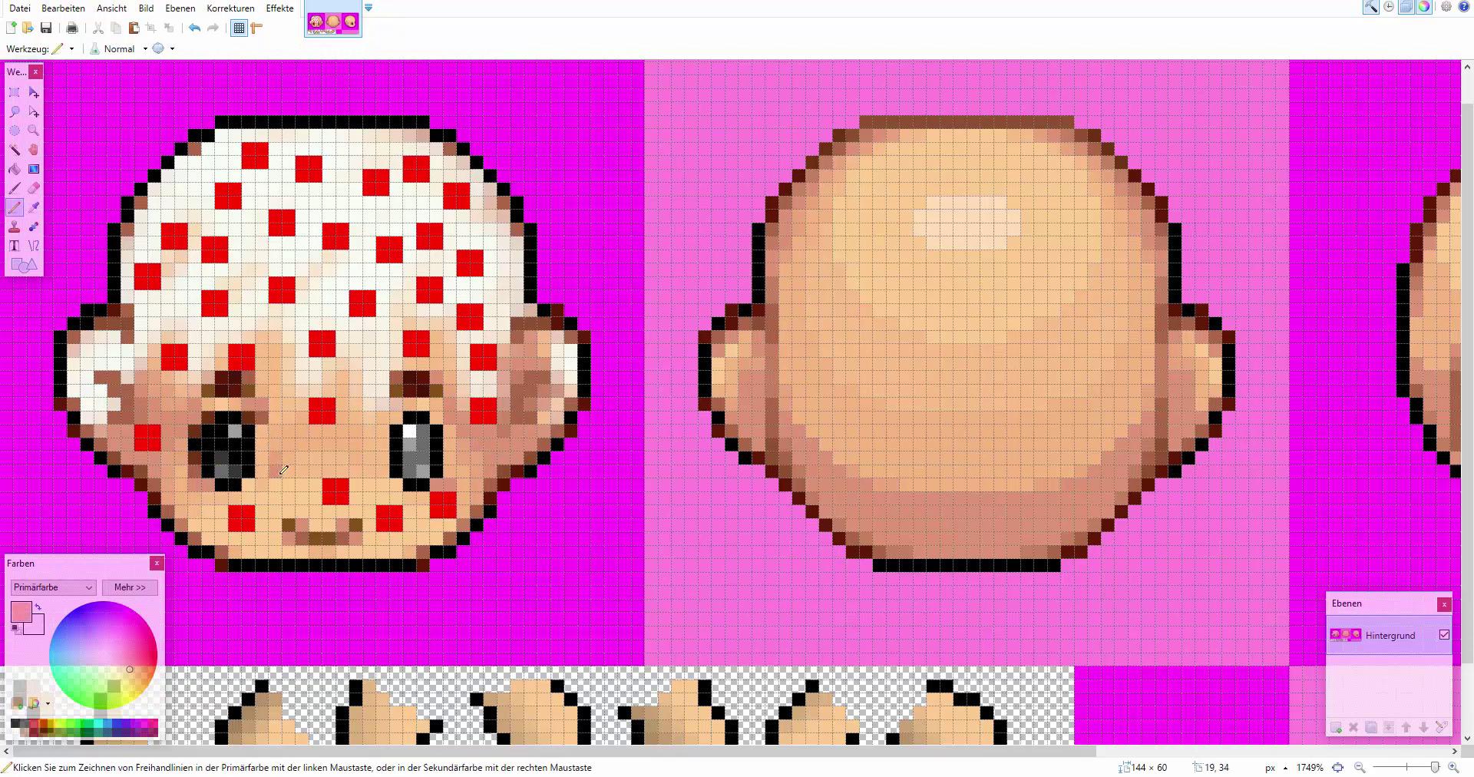
{"action": "mouse_move", "coordinate": [198, 479]}
{"action": "left_mouse_down"}
{"action": "mouse_move", "coordinate": [207, 418]}
{"action": "mouse_move", "coordinate": [248, 418]}
{"action": "left_mouse_up"}
Add a white highlight and sampled grey shading inside the left-hand eye
{"action": "key", "text": "k"}
{"action": "left_click", "coordinate": [410, 431]}
{"action": "key", "text": "p"}
{"action": "left_click", "coordinate": [235, 431]}
{"action": "key", "text": "k"}
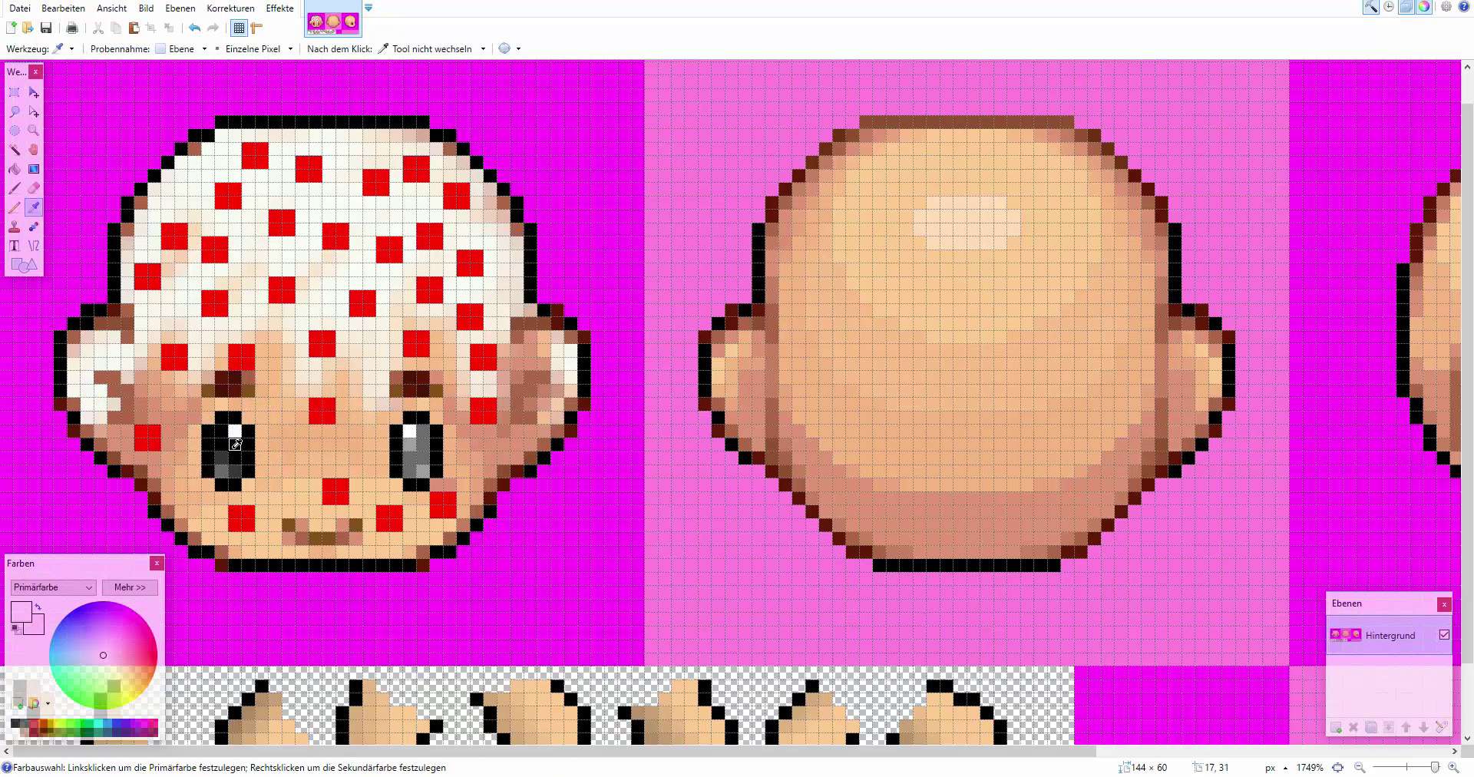
{"action": "left_click", "coordinate": [232, 459]}
{"action": "key", "text": "p"}
{"action": "mouse_move", "coordinate": [233, 470]}
{"action": "left_mouse_down"}
{"action": "mouse_move", "coordinate": [225, 434]}
{"action": "mouse_move", "coordinate": [422, 468]}
{"action": "mouse_move", "coordinate": [235, 461]}
{"action": "left_mouse_up"}
{"action": "key", "text": "k"}
{"action": "left_click", "coordinate": [220, 471]}
{"action": "key", "text": "p"}
Complete the left-hand eye's interior with light grey pixels and mid-grey shading sampled from the finished eye
{"action": "key", "text": "k"}
{"action": "left_click", "coordinate": [421, 471]}
{"action": "key", "text": "p"}
{"action": "left_click", "coordinate": [237, 445]}
{"action": "left_click", "coordinate": [222, 470]}
{"action": "key", "text": "k"}
{"action": "left_click", "coordinate": [222, 445]}
{"action": "key", "text": "p"}
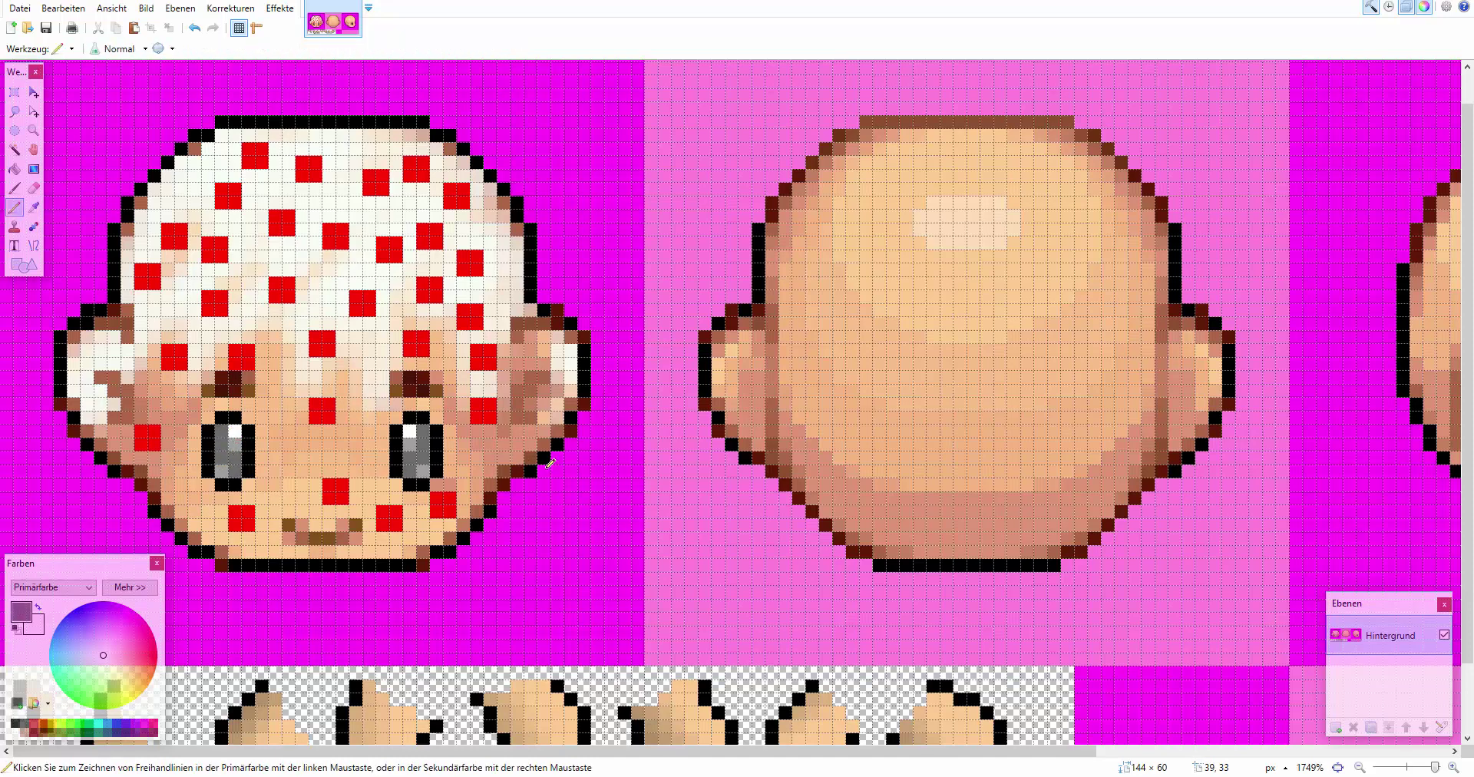
Sample dark brown from the head's outline and pencil a wide curved mouth and a small nose on the front face
{"action": "key", "text": "k"}
{"action": "left_click", "coordinate": [415, 463]}
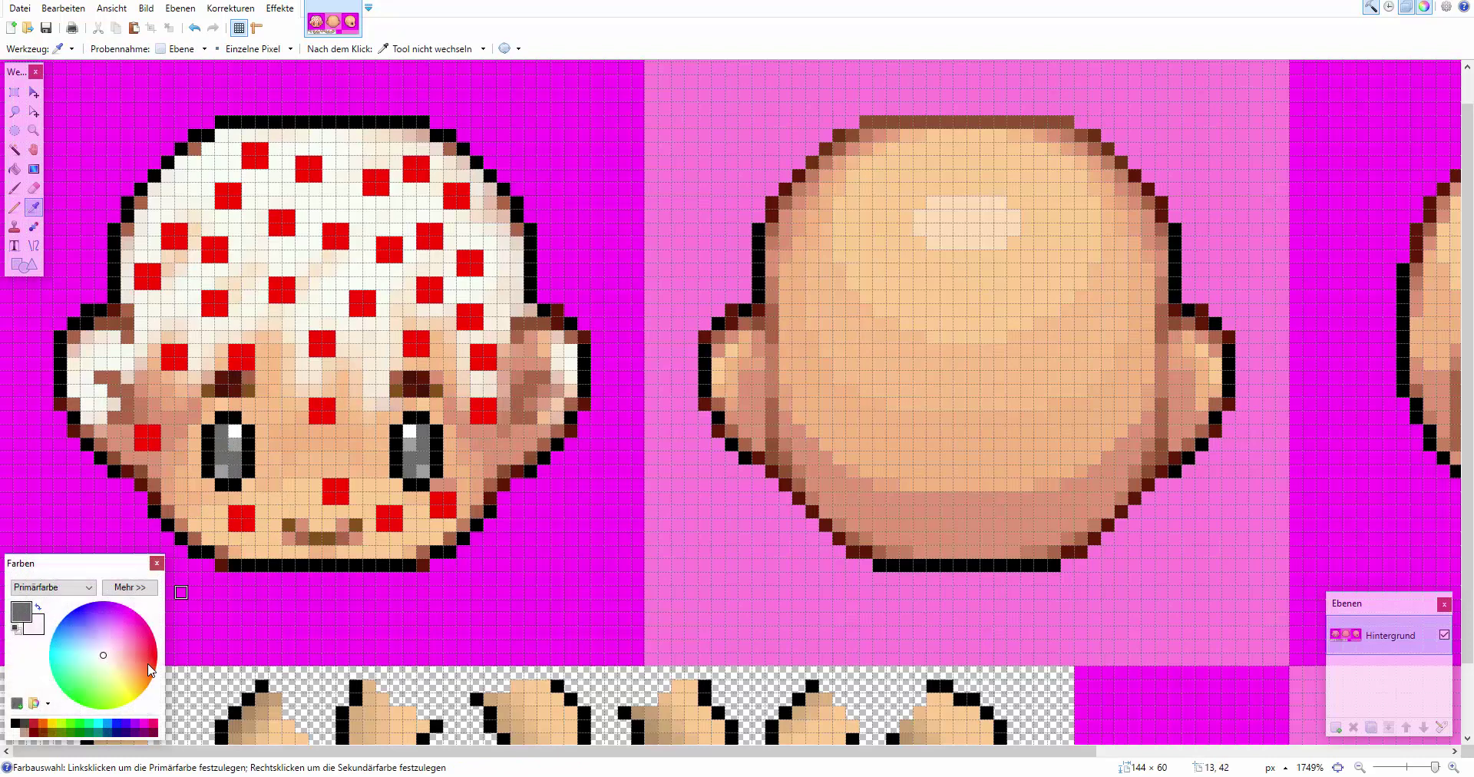
{"action": "left_click", "coordinate": [488, 502]}
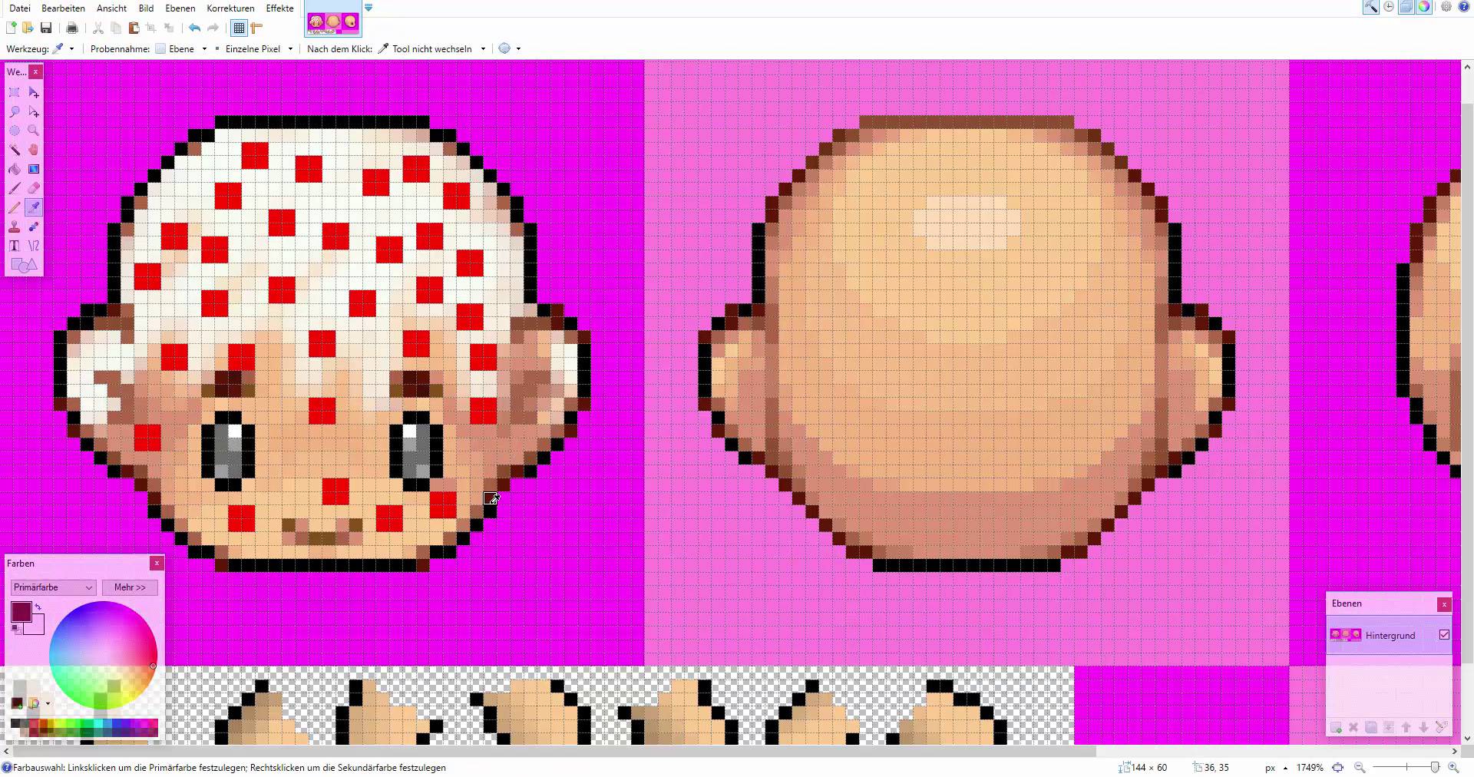
{"action": "key", "text": "p"}
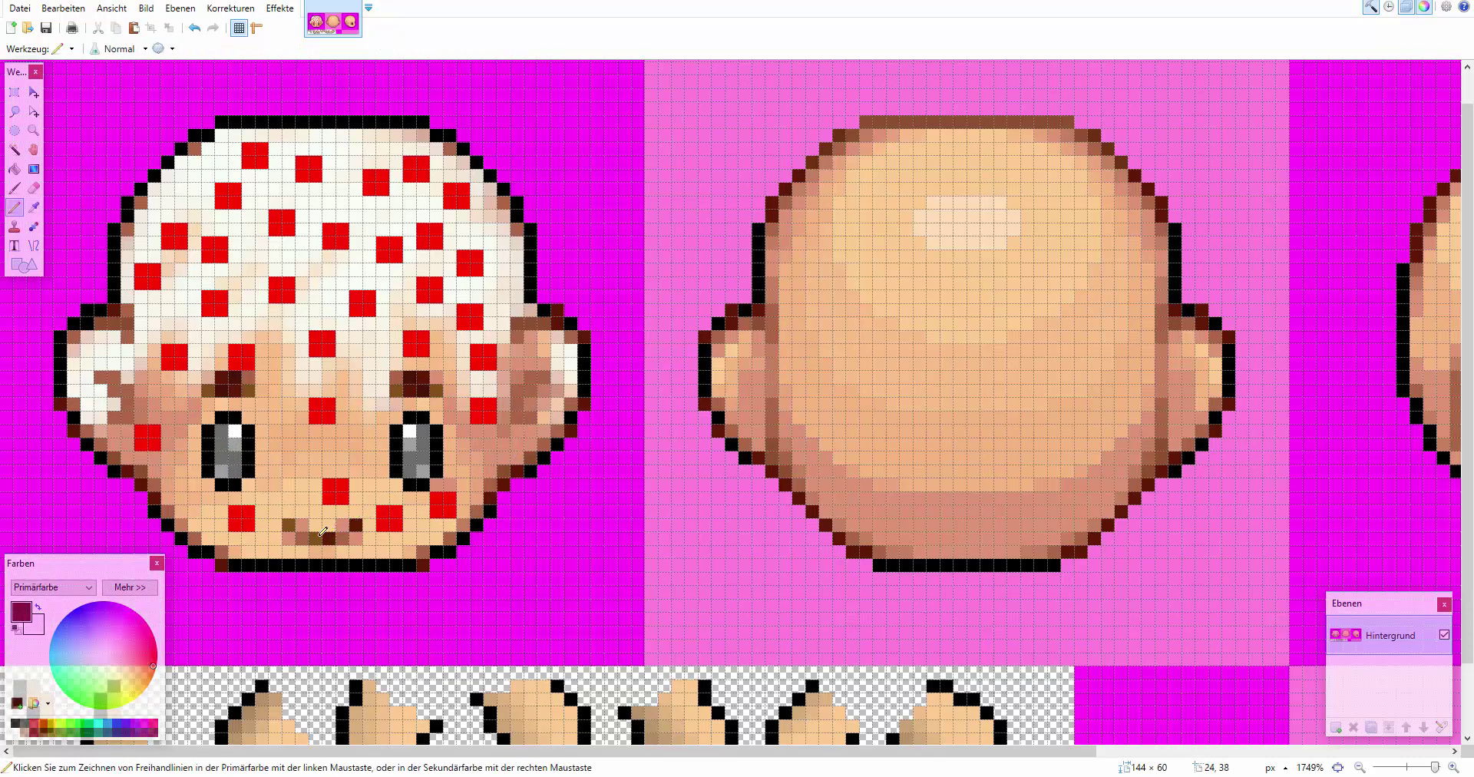
{"action": "left_click", "coordinate": [368, 514]}
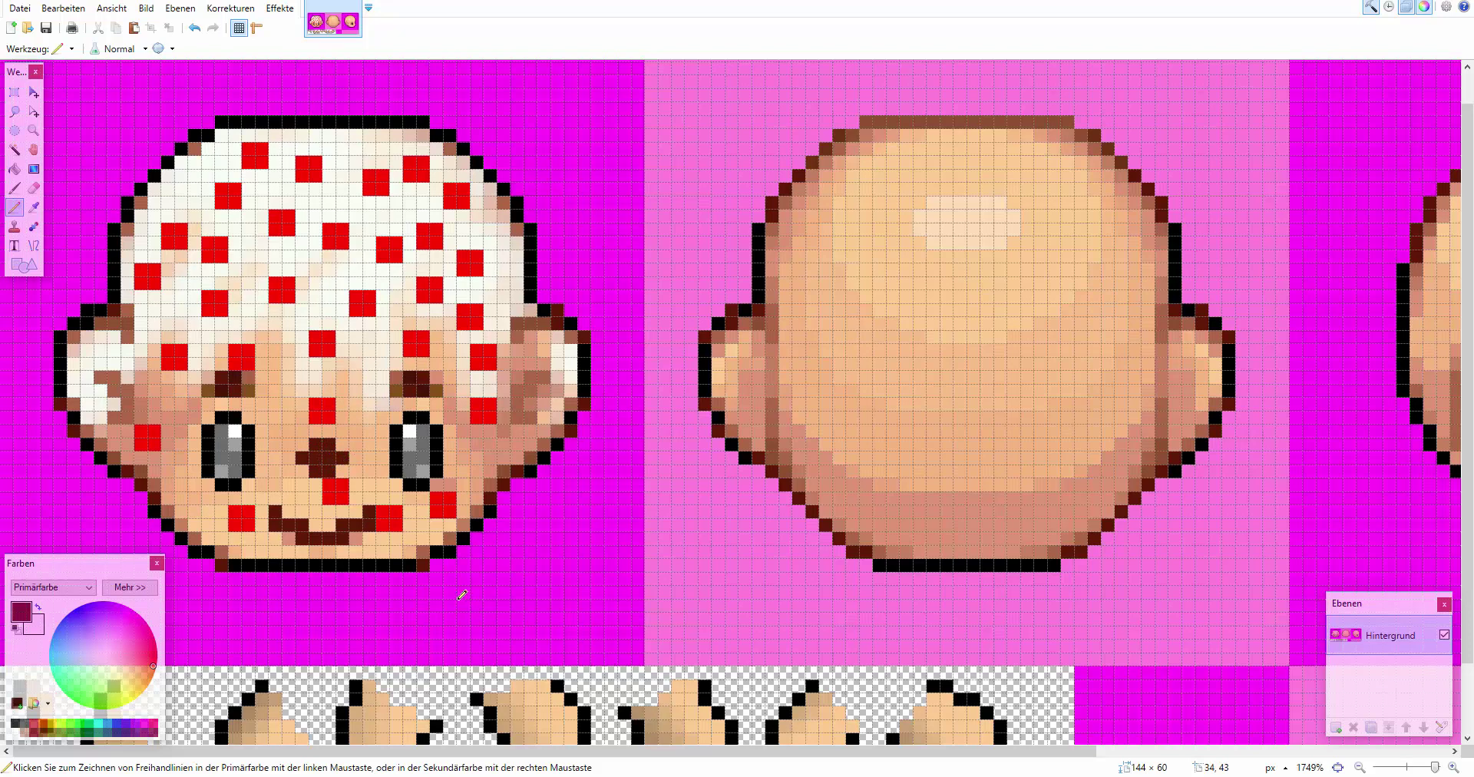
Recolour the nose's sides and upper centre with softer brown tones sampled from the face and ear
{"action": "key", "text": "k"}
{"action": "left_click", "coordinate": [378, 536]}
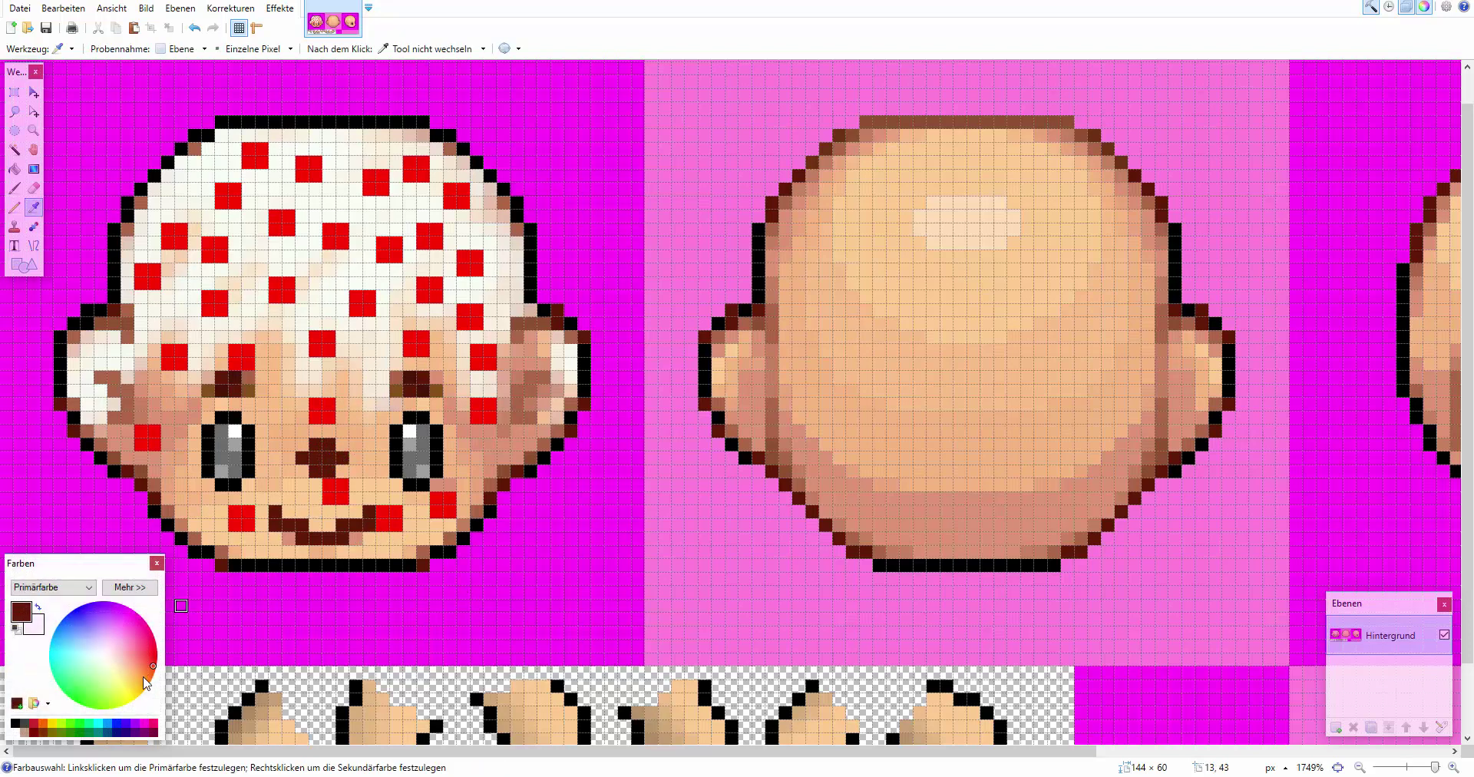
{"action": "left_click", "coordinate": [162, 422]}
{"action": "key", "text": "p"}
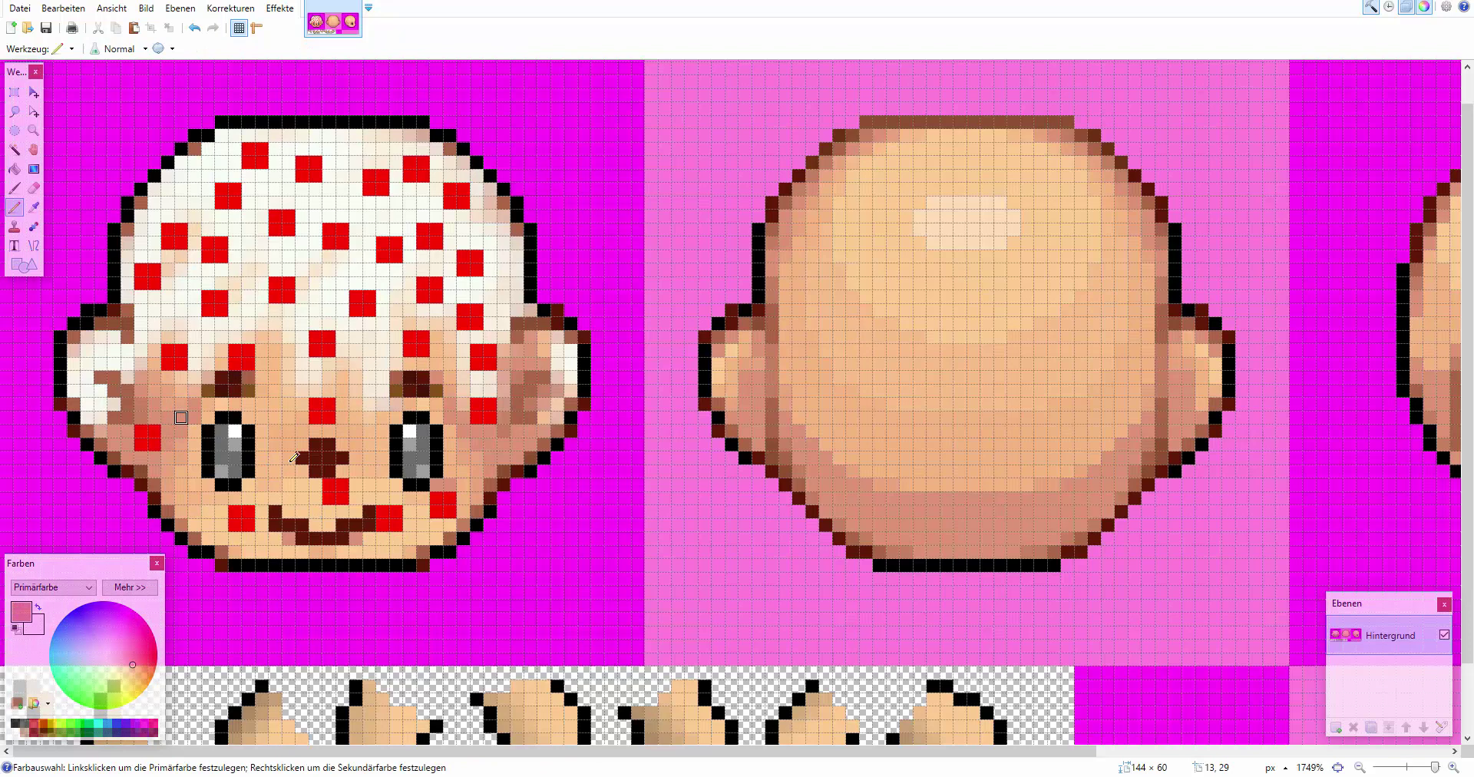
{"action": "left_click", "coordinate": [306, 458]}
{"action": "key", "text": "k"}
{"action": "left_click", "coordinate": [518, 399]}
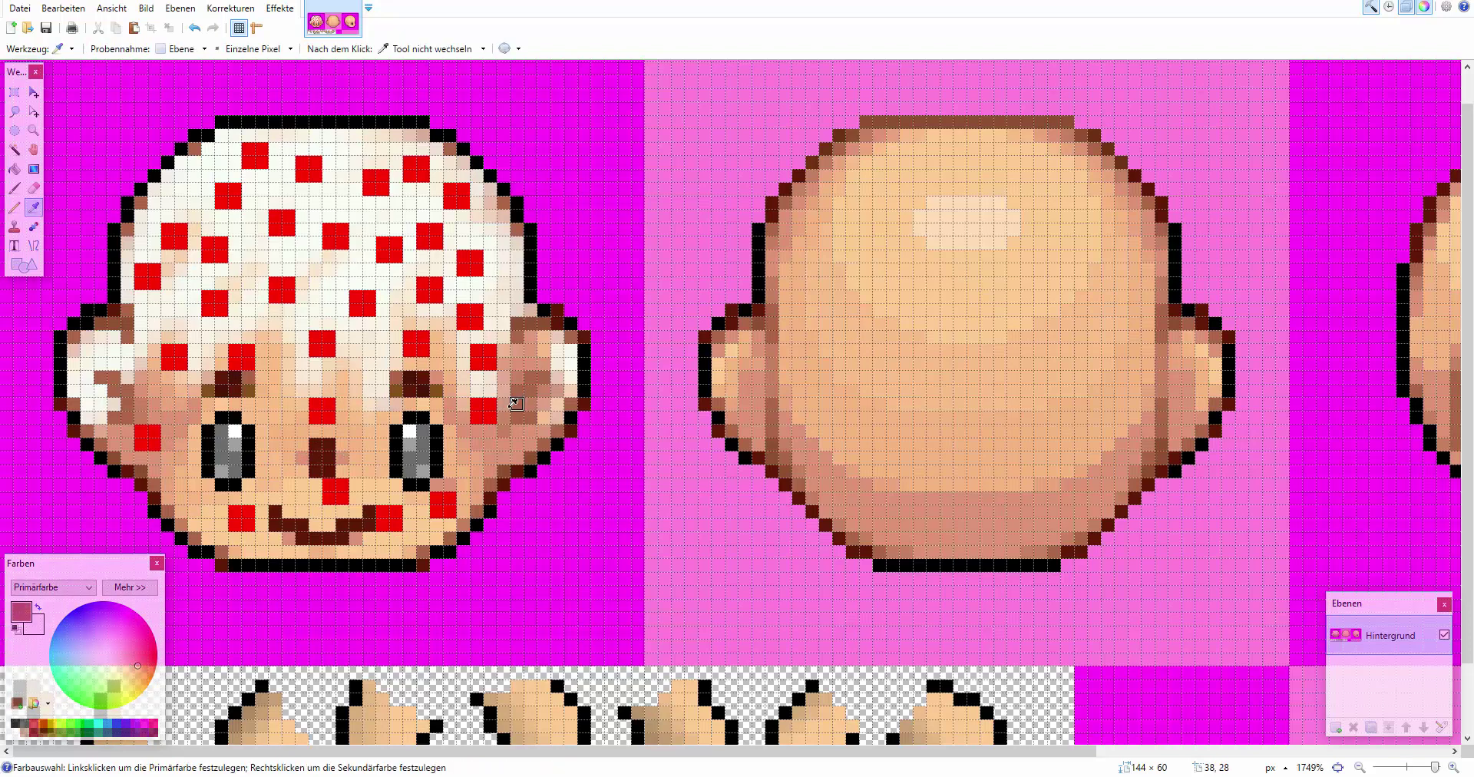
{"action": "key", "text": "p"}
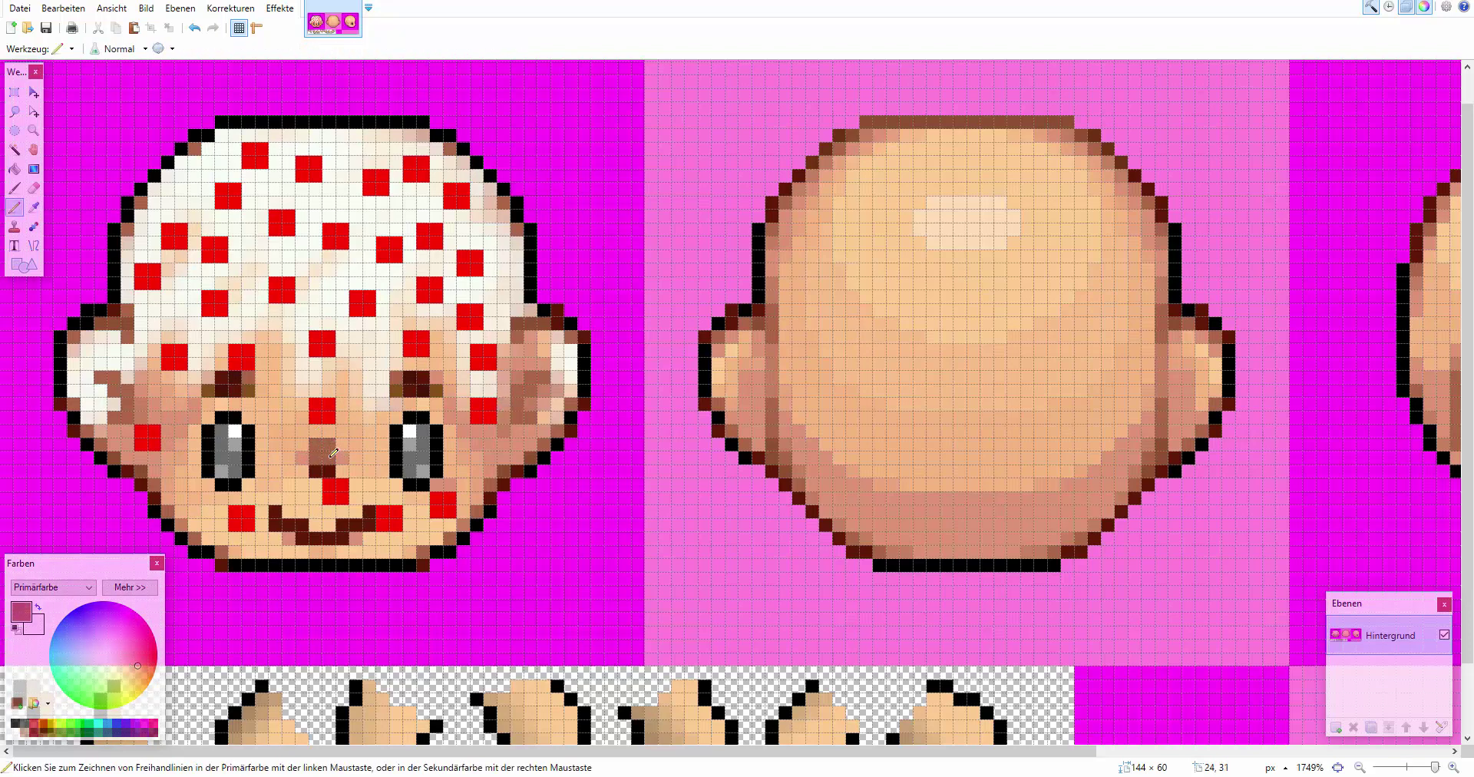
Replace the remaining dark pixels at the bottom of the nose with sampled skin browns
{"action": "key", "text": "k"}
{"action": "left_click", "coordinate": [346, 470]}
{"action": "key", "text": "p"}
{"action": "left_click", "coordinate": [326, 468]}
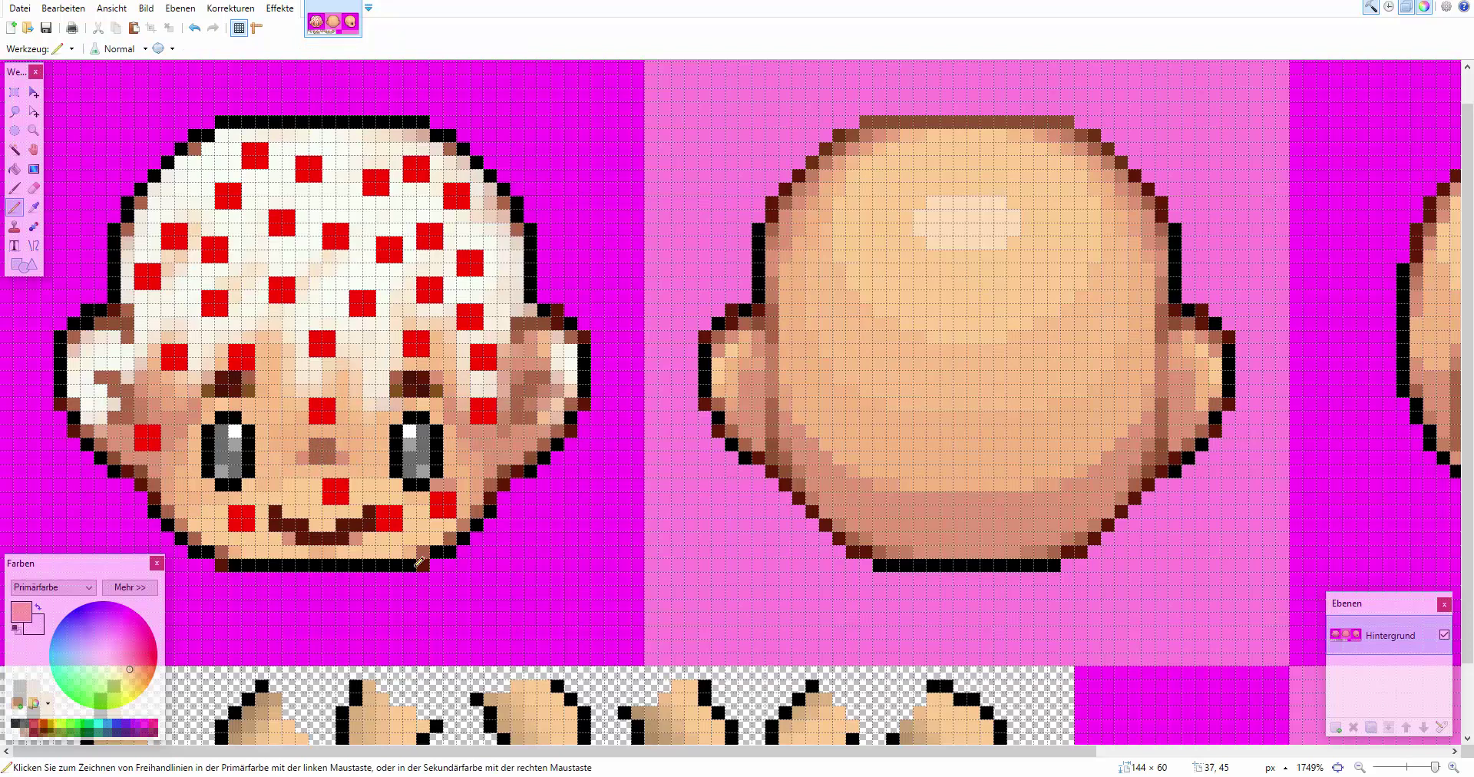
{"action": "key", "text": "k"}
{"action": "left_click", "coordinate": [452, 426]}
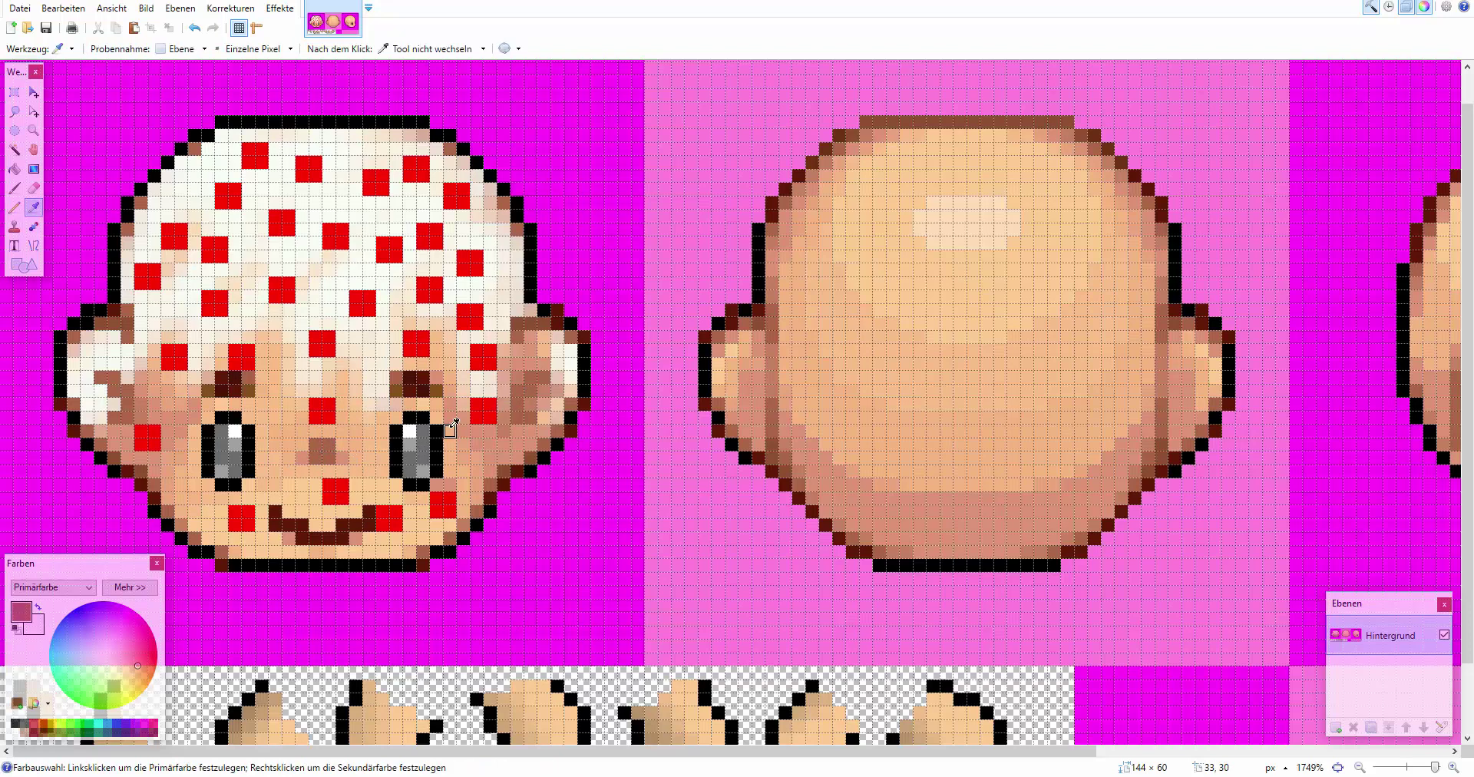
{"action": "left_click", "coordinate": [459, 453]}
{"action": "key", "text": "p"}
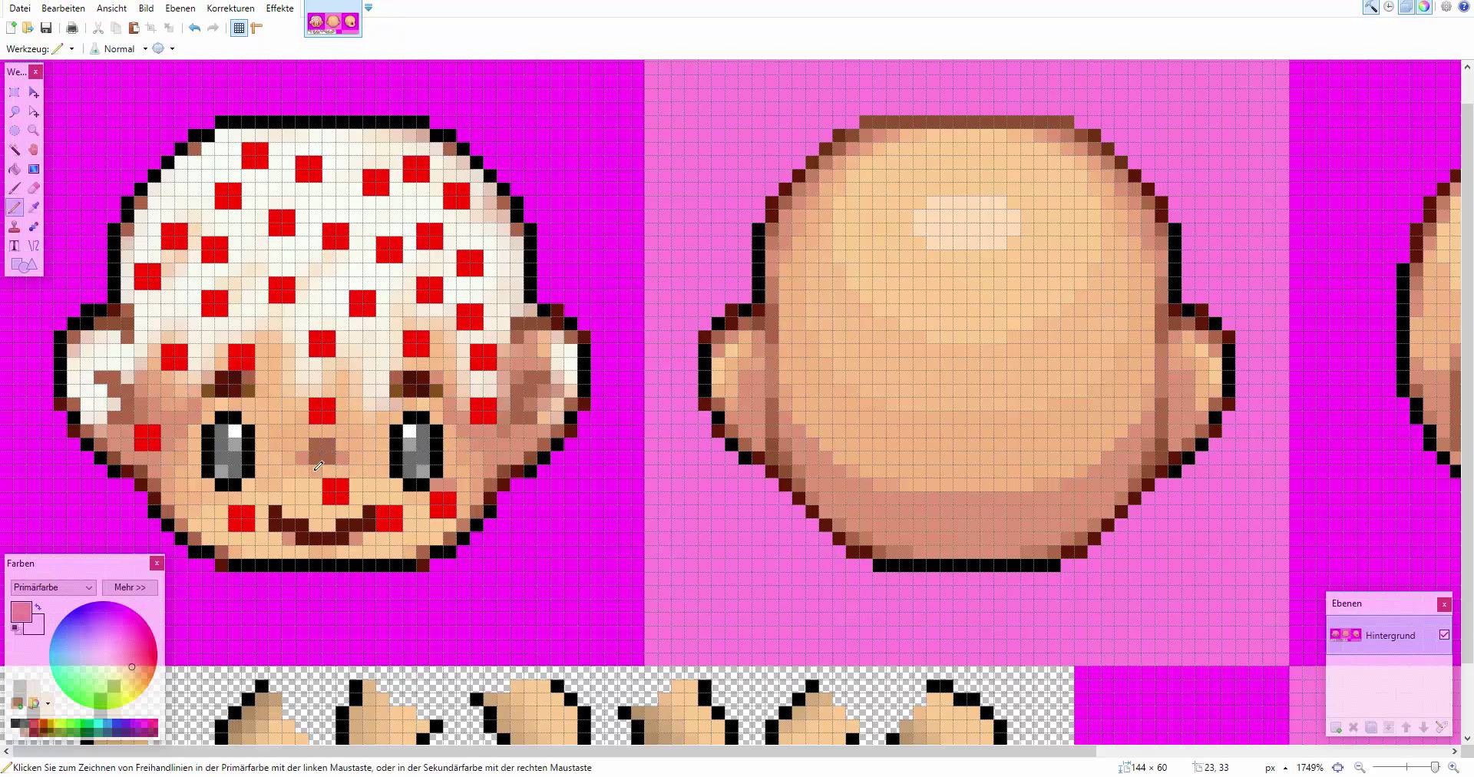
{"action": "key", "text": "k"}
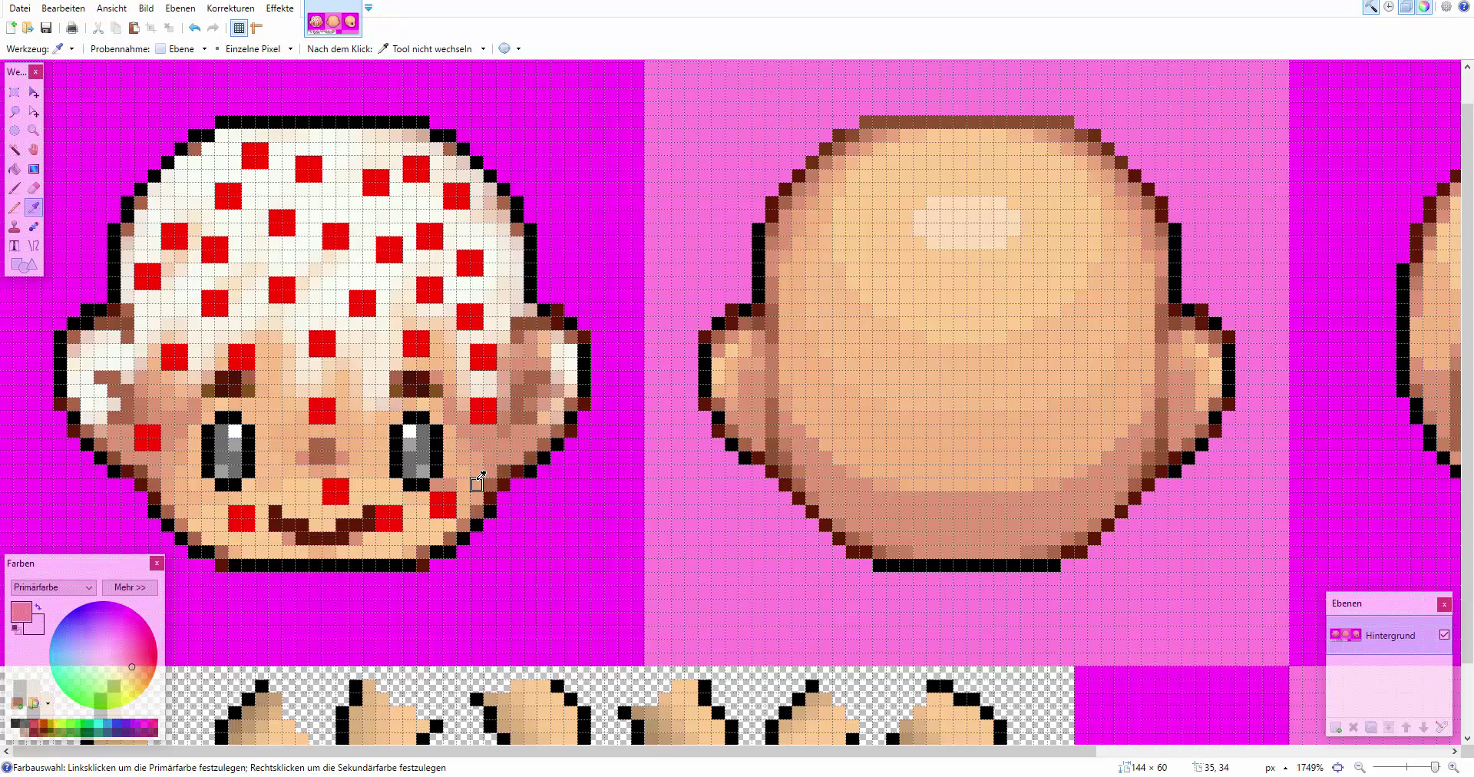
Pencil small red square spots across the back head from the crown down to the neck
{"action": "scroll", "coordinate": [787, 631], "scroll_direction": "down", "scroll_amount": 2}
{"action": "scroll", "coordinate": [776, 612], "scroll_direction": "up", "scroll_amount": 3}
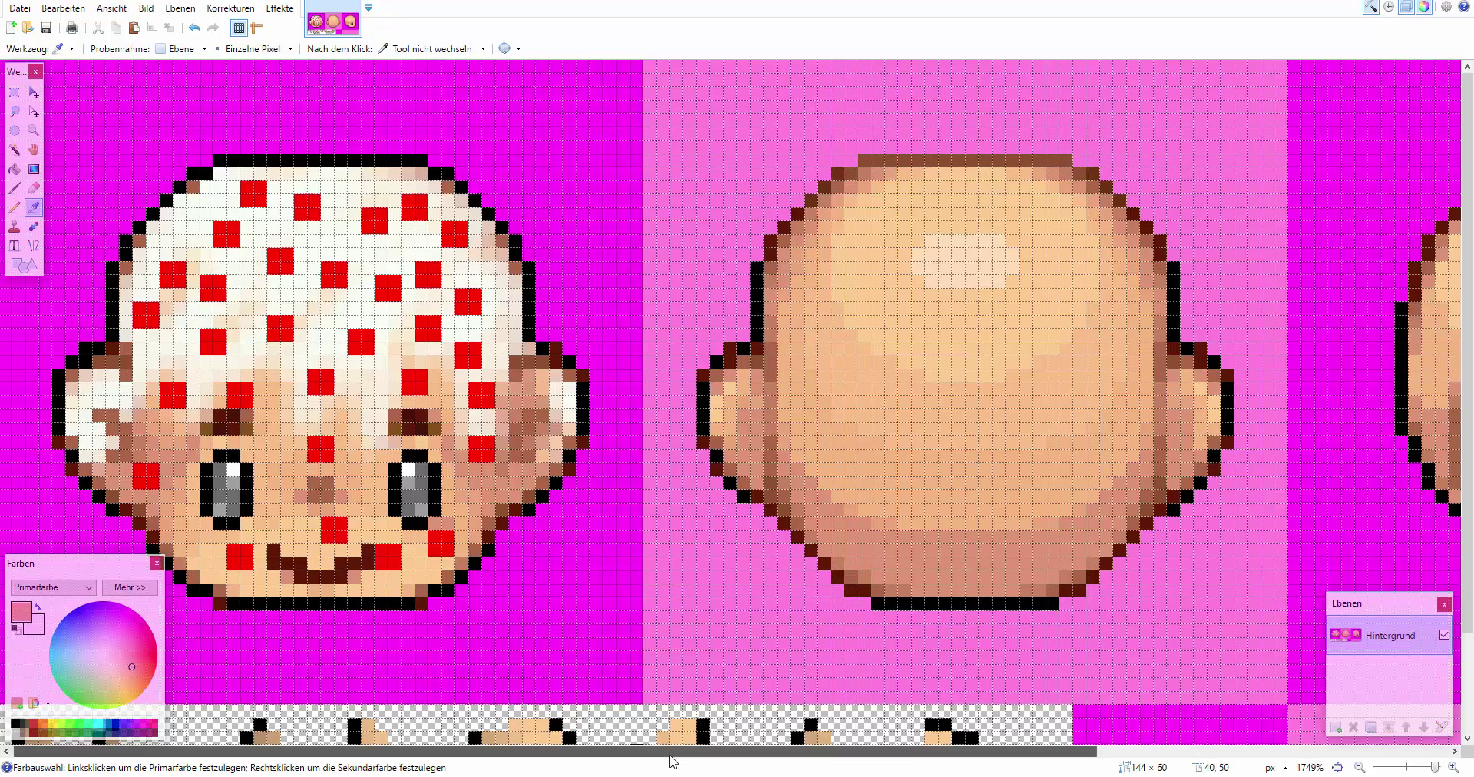
{"action": "scroll", "coordinate": [637, 751], "scroll_direction": "right", "scroll_amount": 5}
{"action": "scroll", "coordinate": [618, 733], "scroll_direction": "left", "scroll_amount": 5}
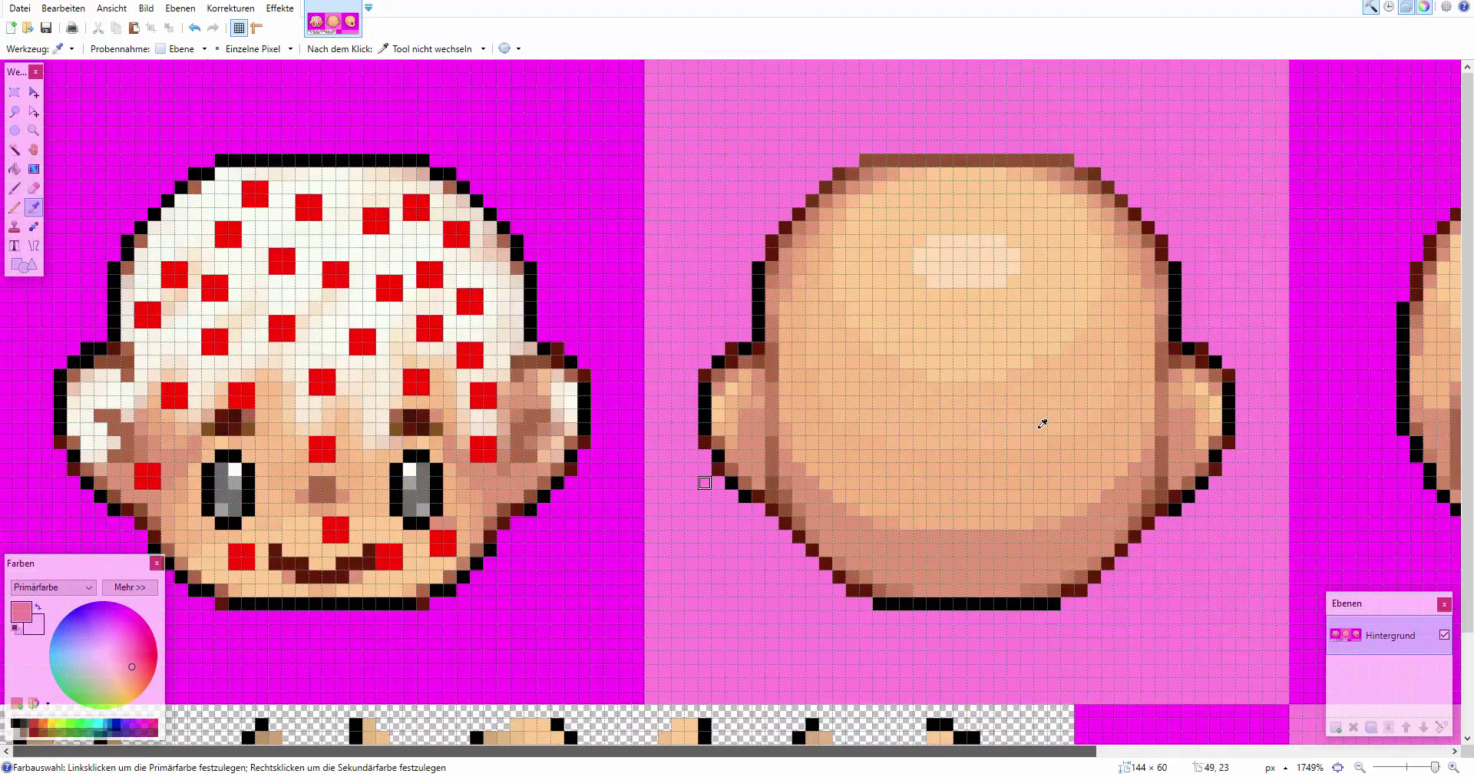
{"action": "left_click_drag", "start_coordinate": [704, 753], "coordinate": [788, 755]}
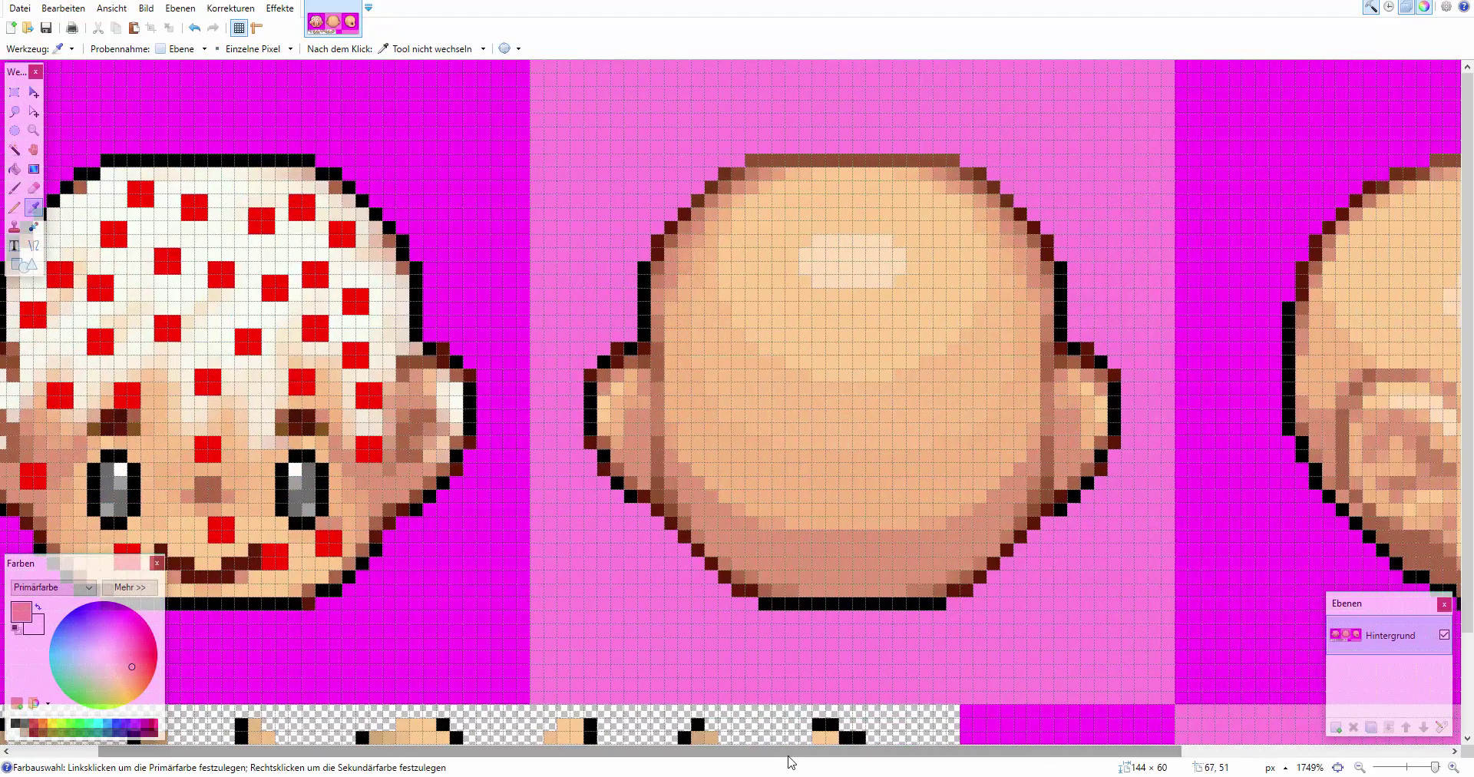
{"action": "left_click", "coordinate": [829, 775]}
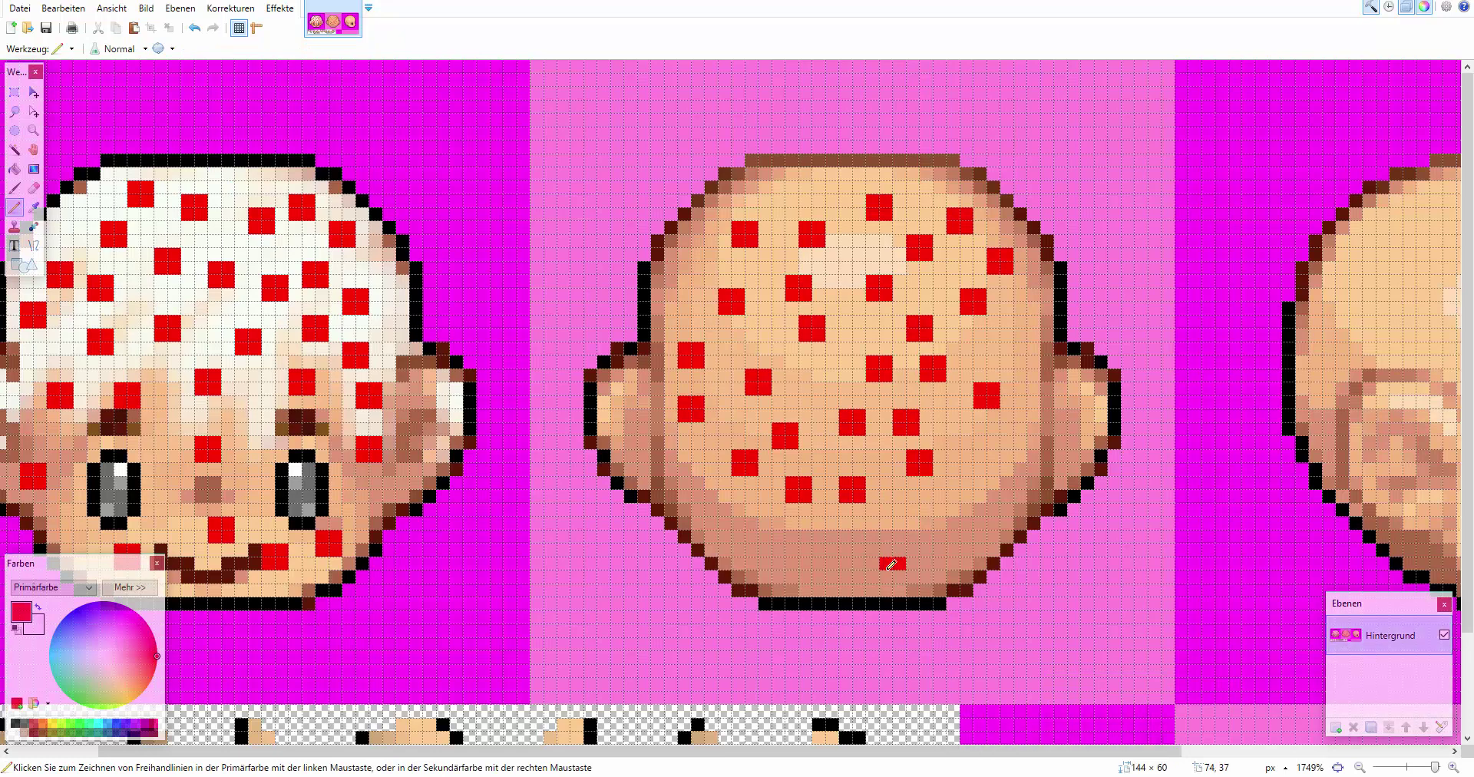
{"action": "left_click", "coordinate": [892, 570]}
{"action": "left_click", "coordinate": [959, 530]}
{"action": "left_click", "coordinate": [1000, 462]}
{"action": "left_click", "coordinate": [812, 556]}
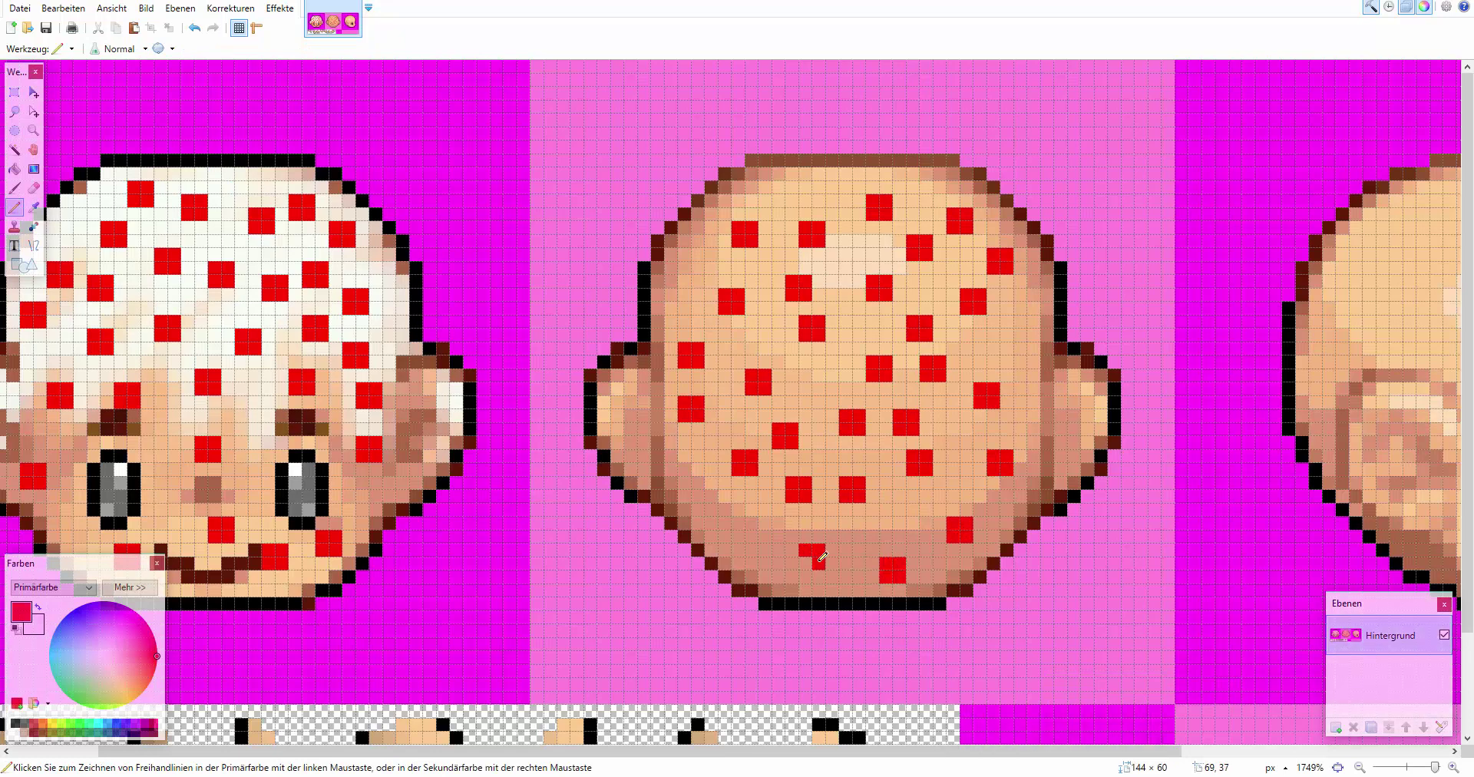
{"action": "left_click", "coordinate": [692, 502]}
Add red spots on the back head's right-hand ear and beside its right edge, undoing the misplaced spots
{"action": "left_click", "coordinate": [1067, 435]}
{"action": "left_click_drag", "start_coordinate": [1020, 376], "coordinate": [1034, 394]}
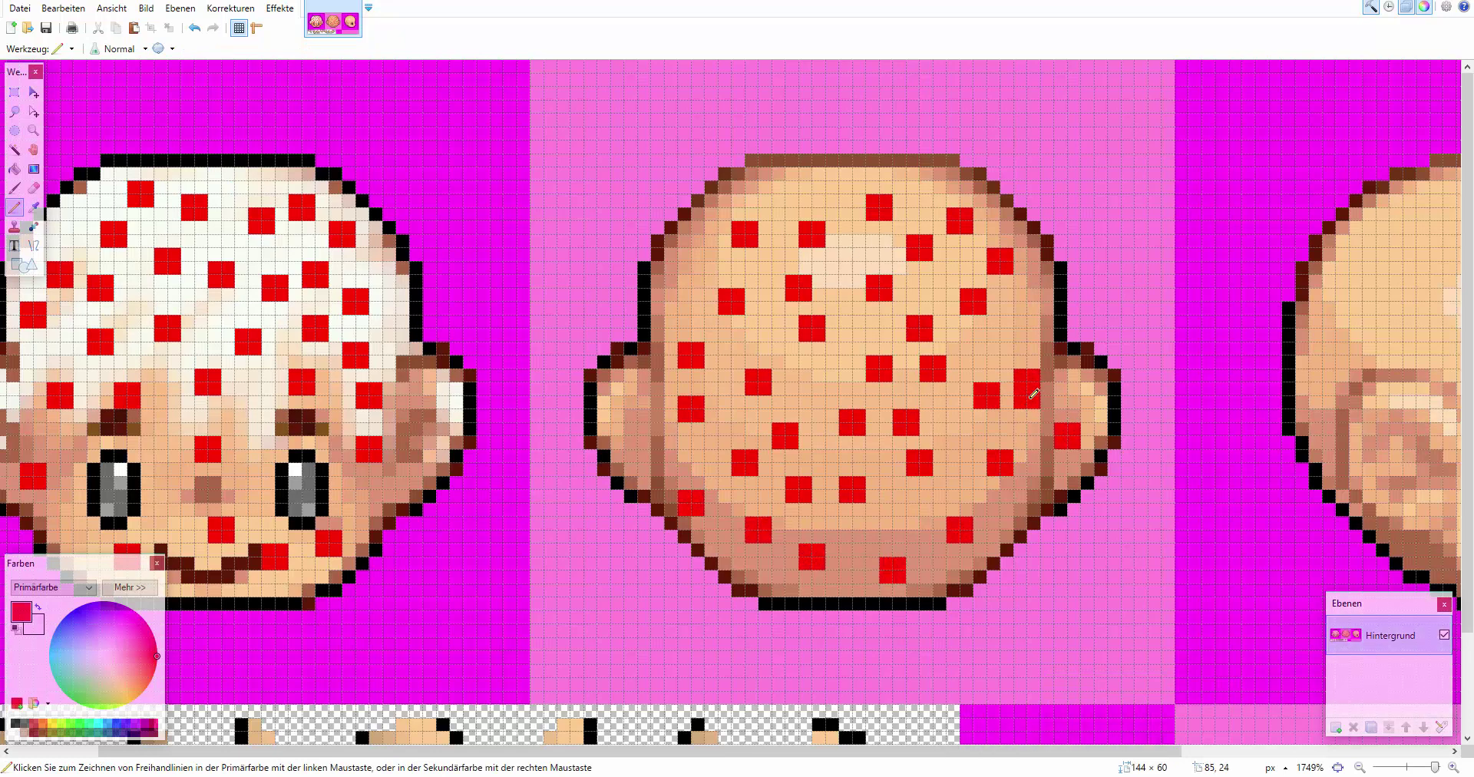
{"action": "key", "text": "ctrl+z"}
{"action": "mouse_move", "coordinate": [1020, 334]}
{"action": "left_mouse_down"}
{"action": "mouse_move", "coordinate": [1037, 351]}
{"action": "mouse_move", "coordinate": [981, 357]}
{"action": "left_mouse_up"}
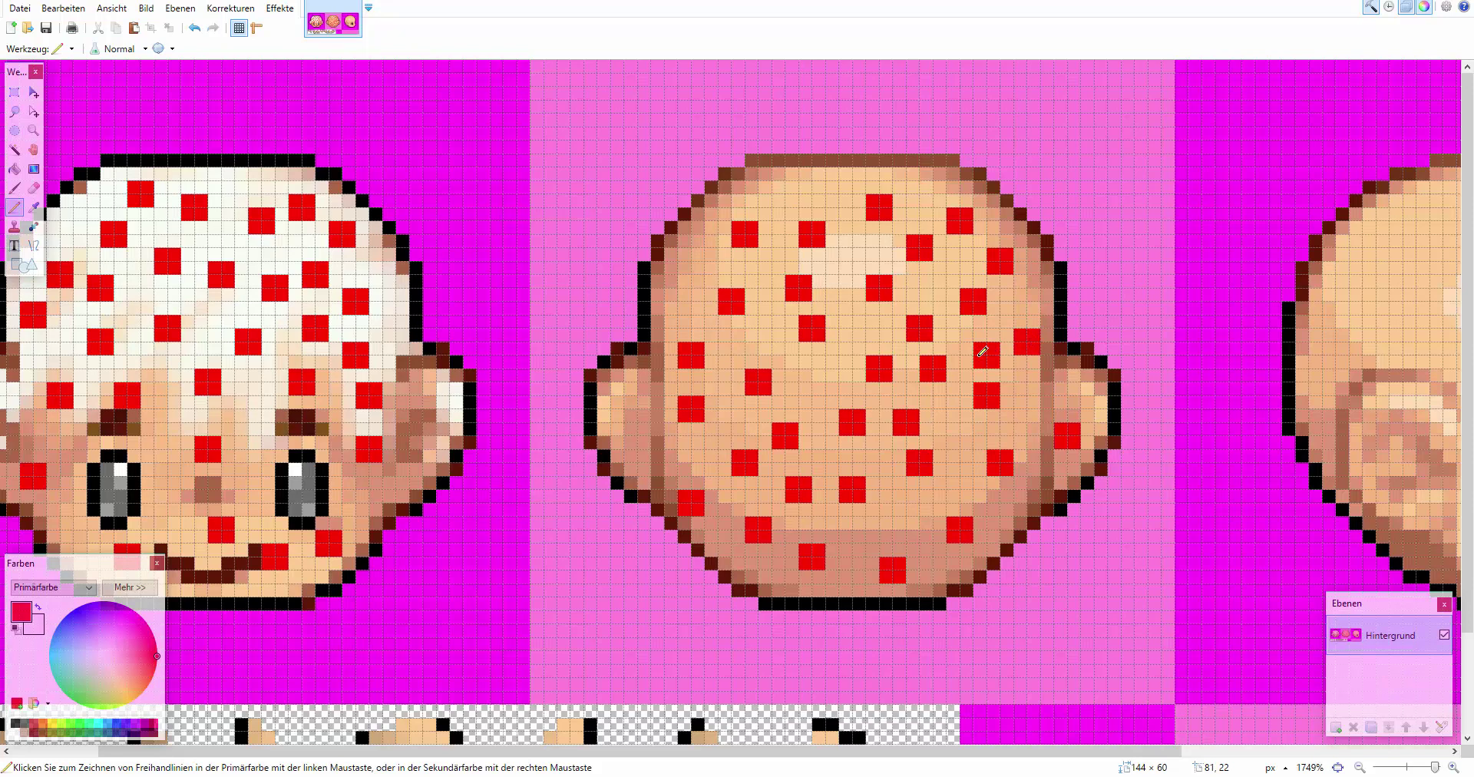
{"action": "key", "text": "ctrl+z"}
Add red spots on the back head's lower part, crown and left-hand ear, repainting stray pixels with sampled skin tone
{"action": "left_click_drag", "start_coordinate": [904, 522], "coordinate": [901, 511]}
{"action": "key", "text": "k"}
{"action": "left_click", "coordinate": [884, 511]}
{"action": "key", "text": "p"}
{"action": "left_click", "coordinate": [886, 523]}
{"action": "left_click", "coordinate": [898, 522]}
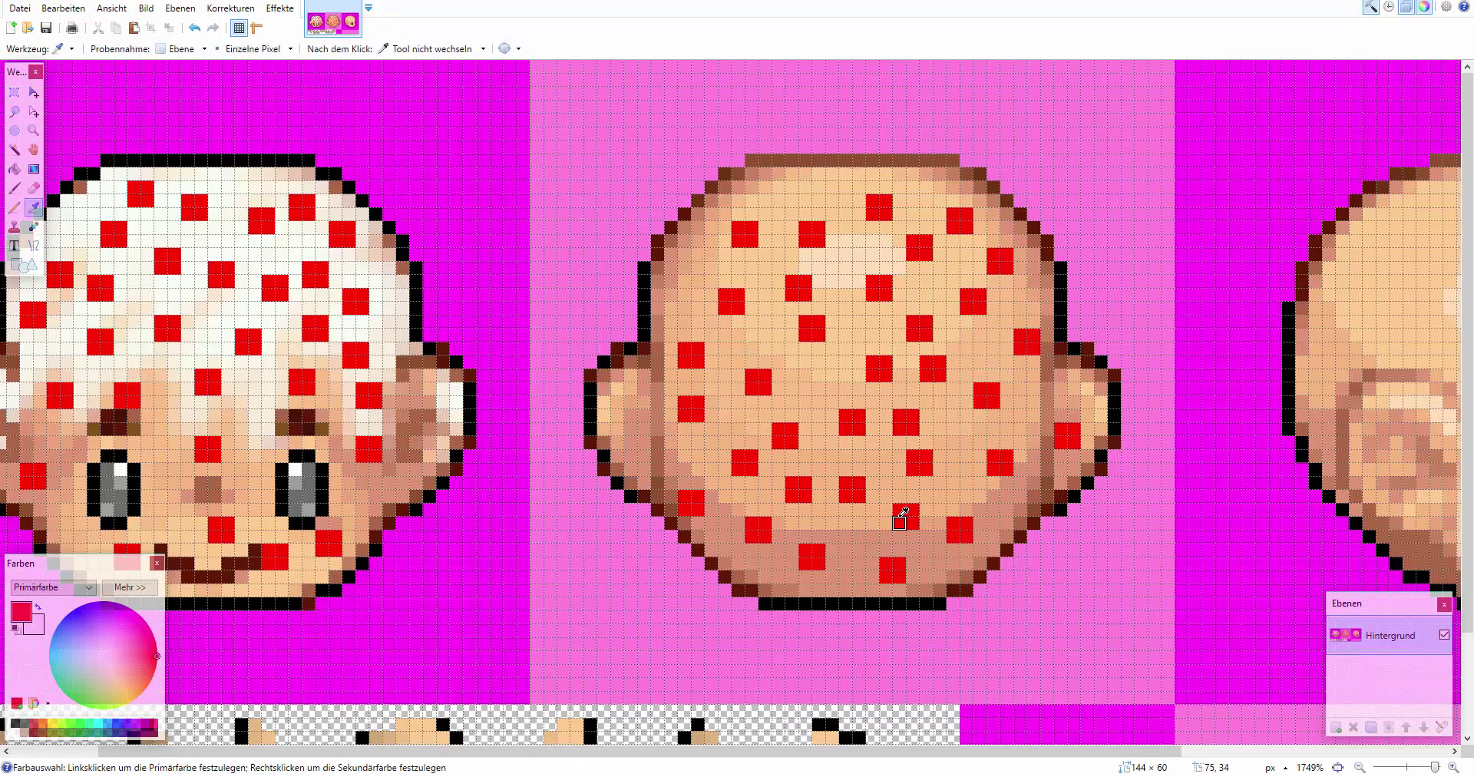
{"action": "key", "text": "p"}
{"action": "left_click_drag", "start_coordinate": [643, 417], "coordinate": [634, 419]}
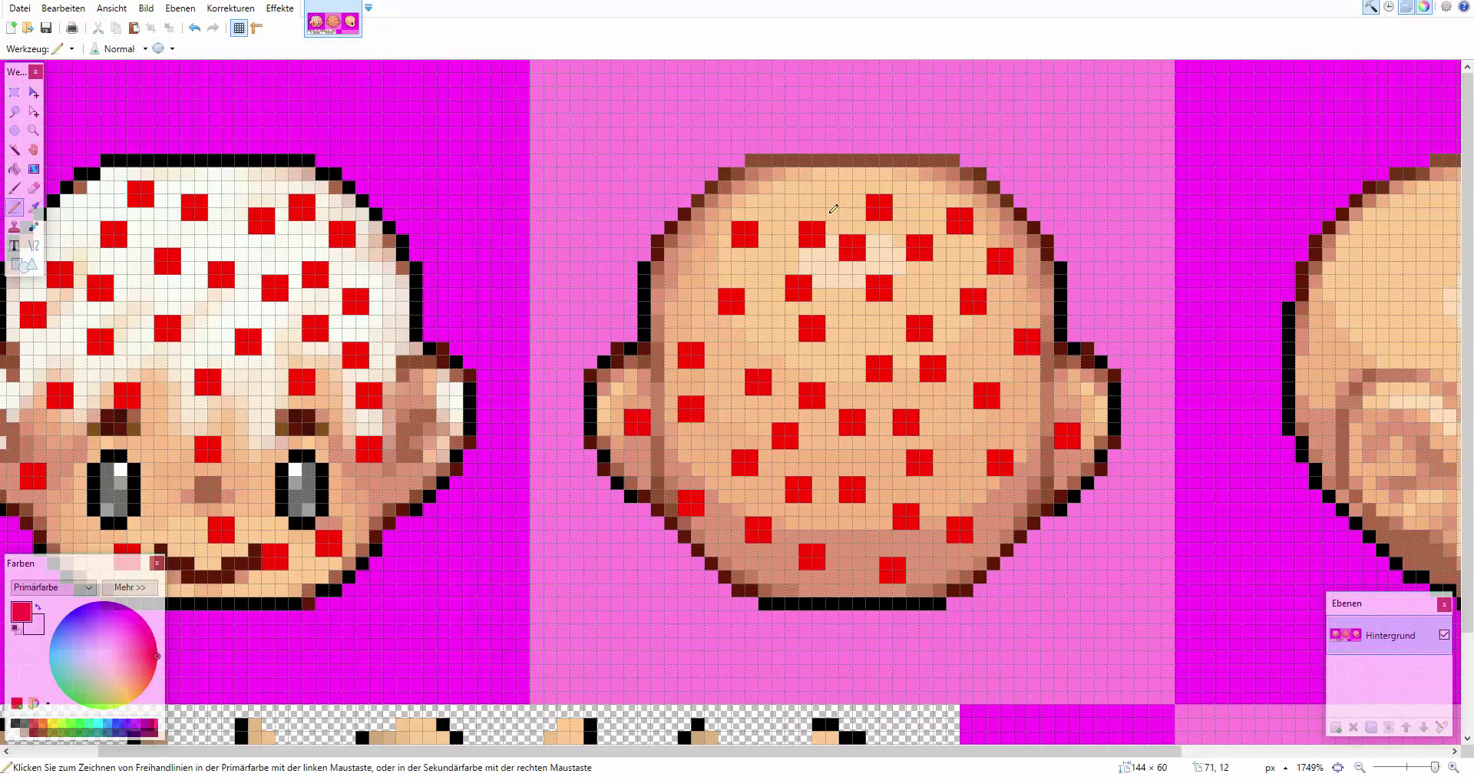
Try brushing near-white over the back head's crown with brush size 2 and 23% hardness, then undo the strokes
{"action": "left_click", "coordinate": [14, 188]}
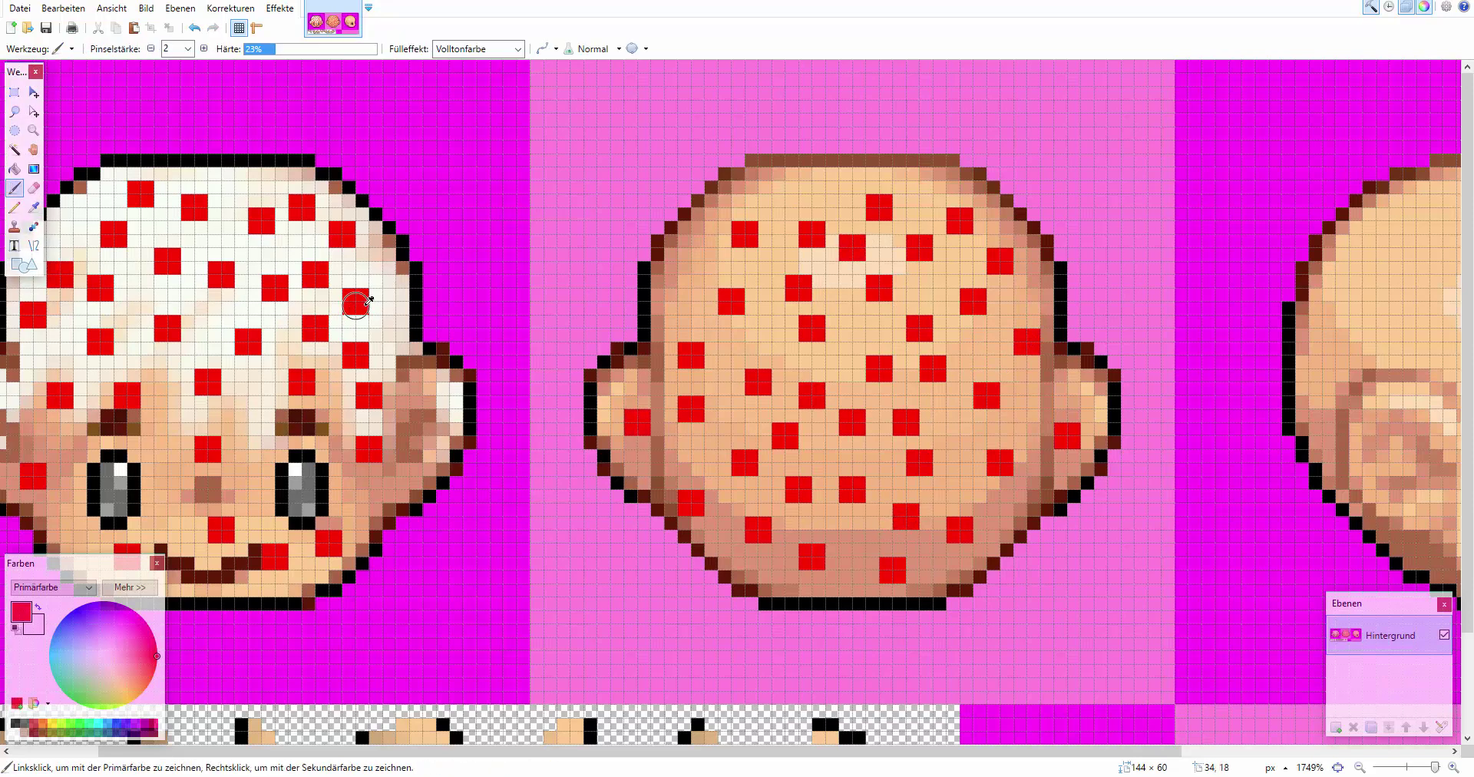
{"action": "left_click", "coordinate": [105, 652]}
{"action": "key", "text": "k"}
{"action": "left_click", "coordinate": [391, 306]}
{"action": "key", "text": "p"}
{"action": "left_click", "coordinate": [14, 188]}
{"action": "mouse_move", "coordinate": [1017, 236]}
{"action": "left_mouse_down"}
{"action": "mouse_move", "coordinate": [1044, 302]}
{"action": "mouse_move", "coordinate": [1026, 266]}
{"action": "mouse_move", "coordinate": [948, 211]}
{"action": "mouse_move", "coordinate": [829, 197]}
{"action": "left_mouse_up"}
{"action": "key", "text": "ctrl+z"}
{"action": "key", "text": "ctrl+z"}
{"action": "key", "text": "ctrl+z"}
{"action": "key", "text": "ctrl+z"}
Sample black from the outline and pencil over the brown outline along the upper edge of the back head
{"action": "key", "text": "k"}
{"action": "left_click", "coordinate": [1060, 307]}
{"action": "key", "text": "p"}
{"action": "left_click_drag", "start_coordinate": [1047, 255], "coordinate": [1045, 240]}
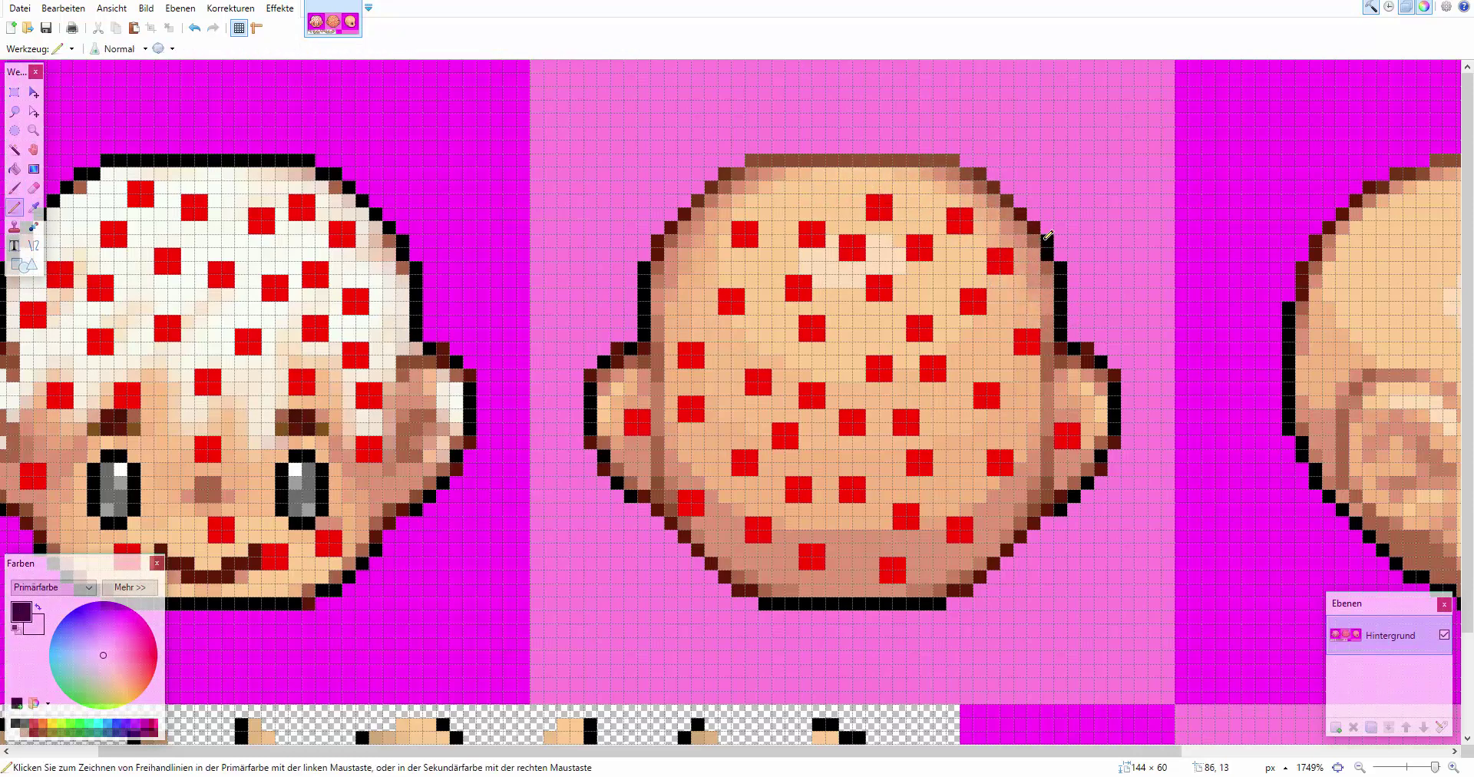
{"action": "left_click_drag", "start_coordinate": [973, 169], "coordinate": [764, 157]}
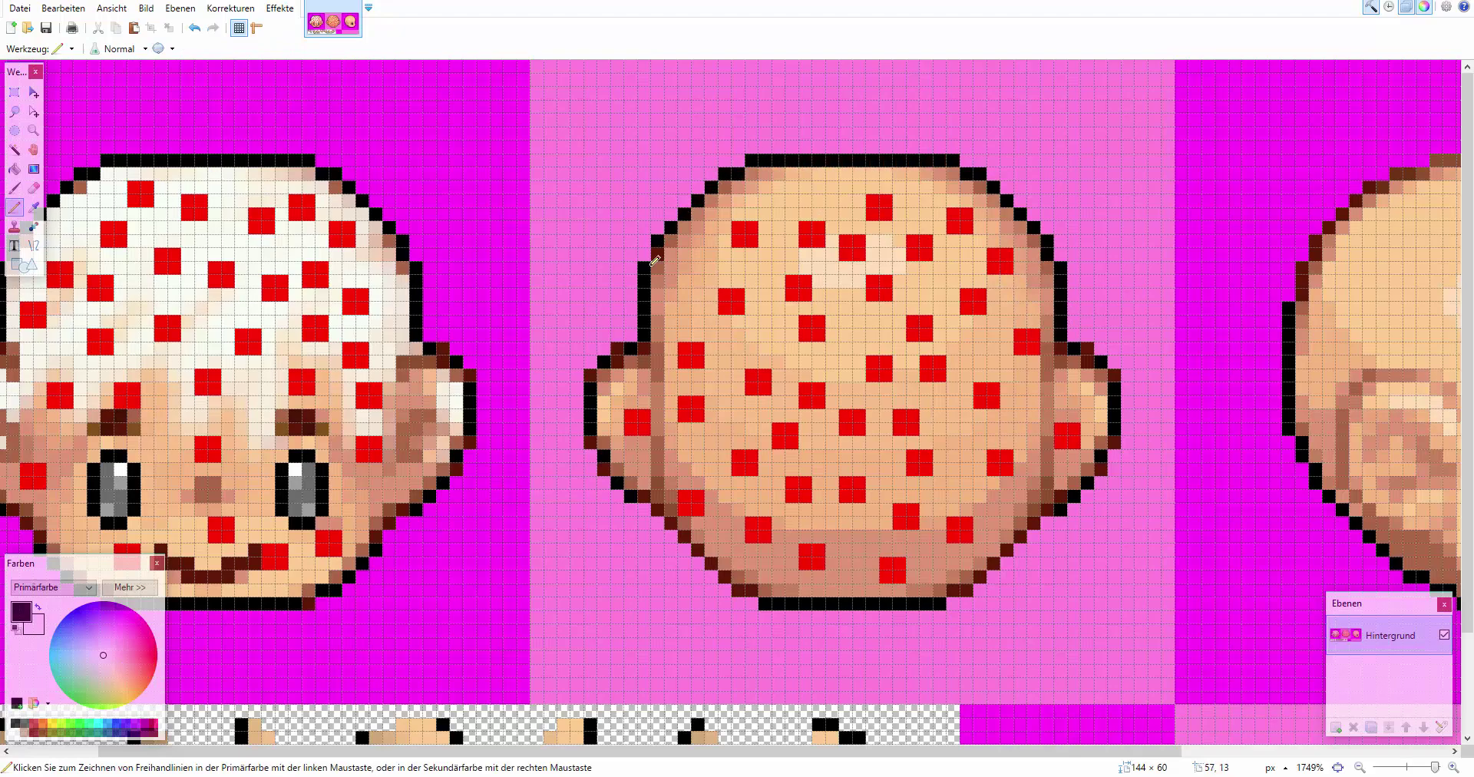
Finish the black outline on the back head's upper-left edge and select its skin area with the Magic Wand
{"action": "left_click_drag", "start_coordinate": [655, 259], "coordinate": [651, 265]}
{"action": "left_click", "coordinate": [14, 150]}
{"action": "left_click", "coordinate": [721, 289]}
{"action": "left_click", "coordinate": [14, 188]}
{"action": "left_click_drag", "start_coordinate": [964, 187], "coordinate": [1027, 257]}
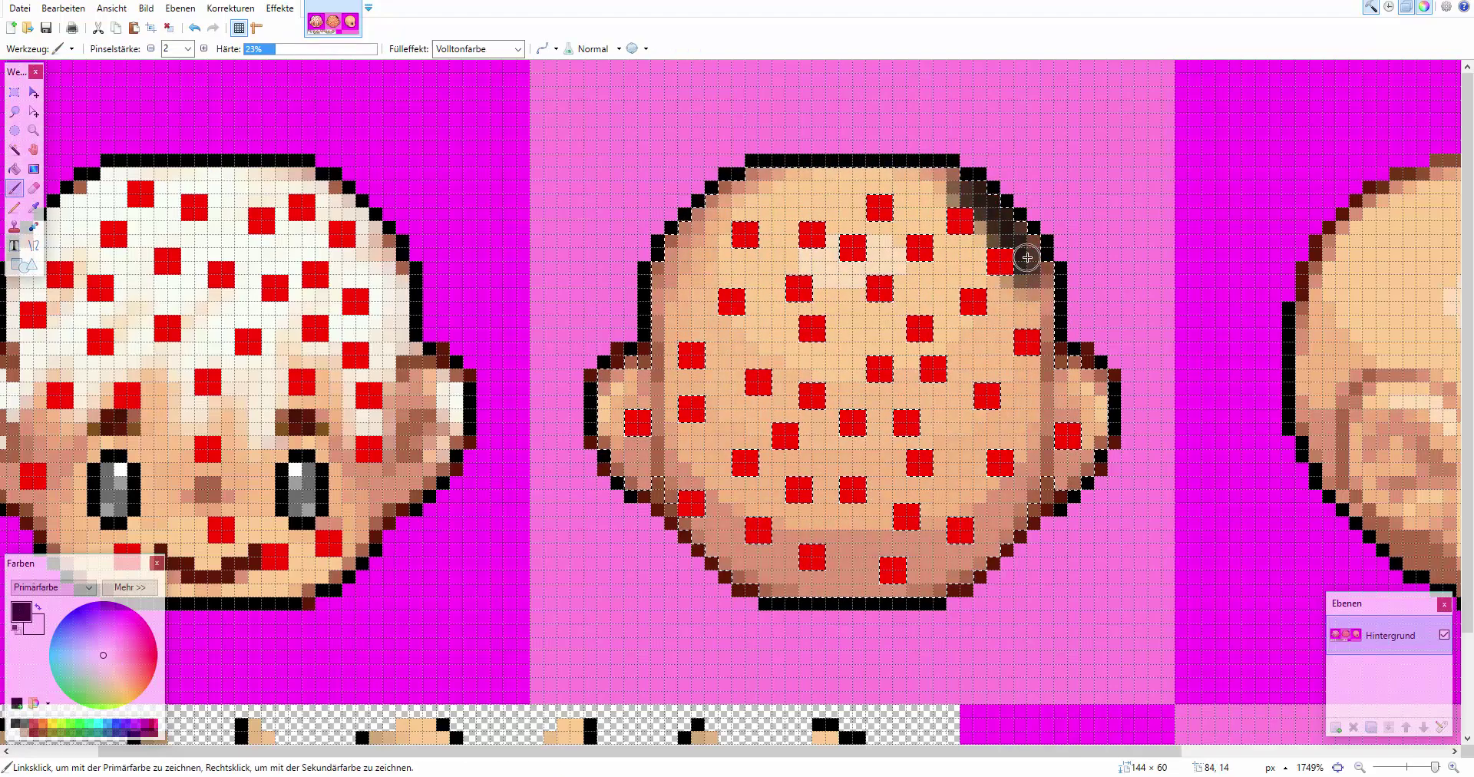
{"action": "key", "text": "ctrl+z"}
Sample near-white from the front head's icing and brush it over the back head's crown, sides and both ears
{"action": "key", "text": "k"}
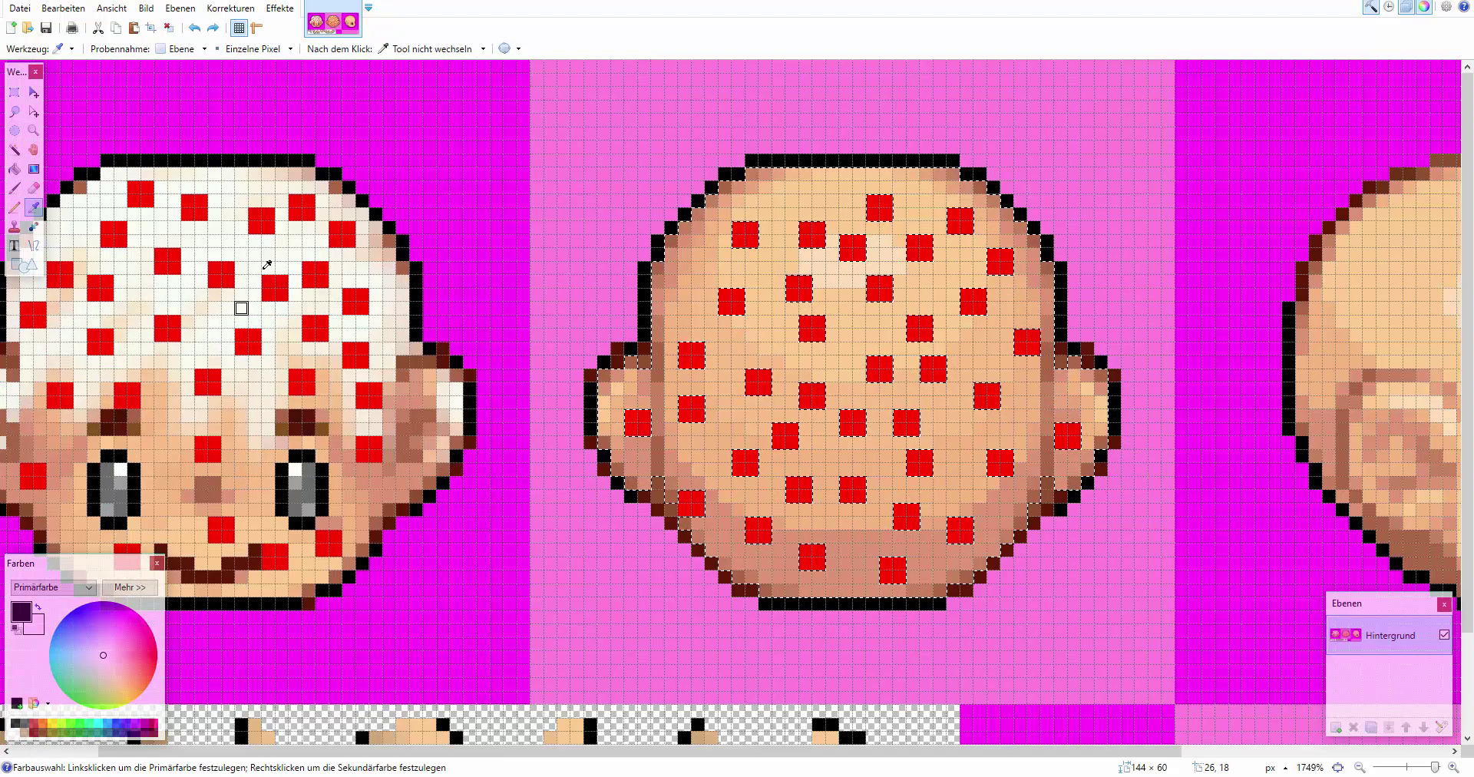
{"action": "left_click", "coordinate": [263, 269]}
{"action": "key", "text": "p"}
{"action": "left_click", "coordinate": [14, 188]}
{"action": "mouse_move", "coordinate": [961, 189]}
{"action": "left_mouse_down"}
{"action": "mouse_move", "coordinate": [1000, 237]}
{"action": "mouse_move", "coordinate": [1008, 328]}
{"action": "mouse_move", "coordinate": [955, 196]}
{"action": "mouse_move", "coordinate": [681, 286]}
{"action": "mouse_move", "coordinate": [921, 307]}
{"action": "left_mouse_up"}
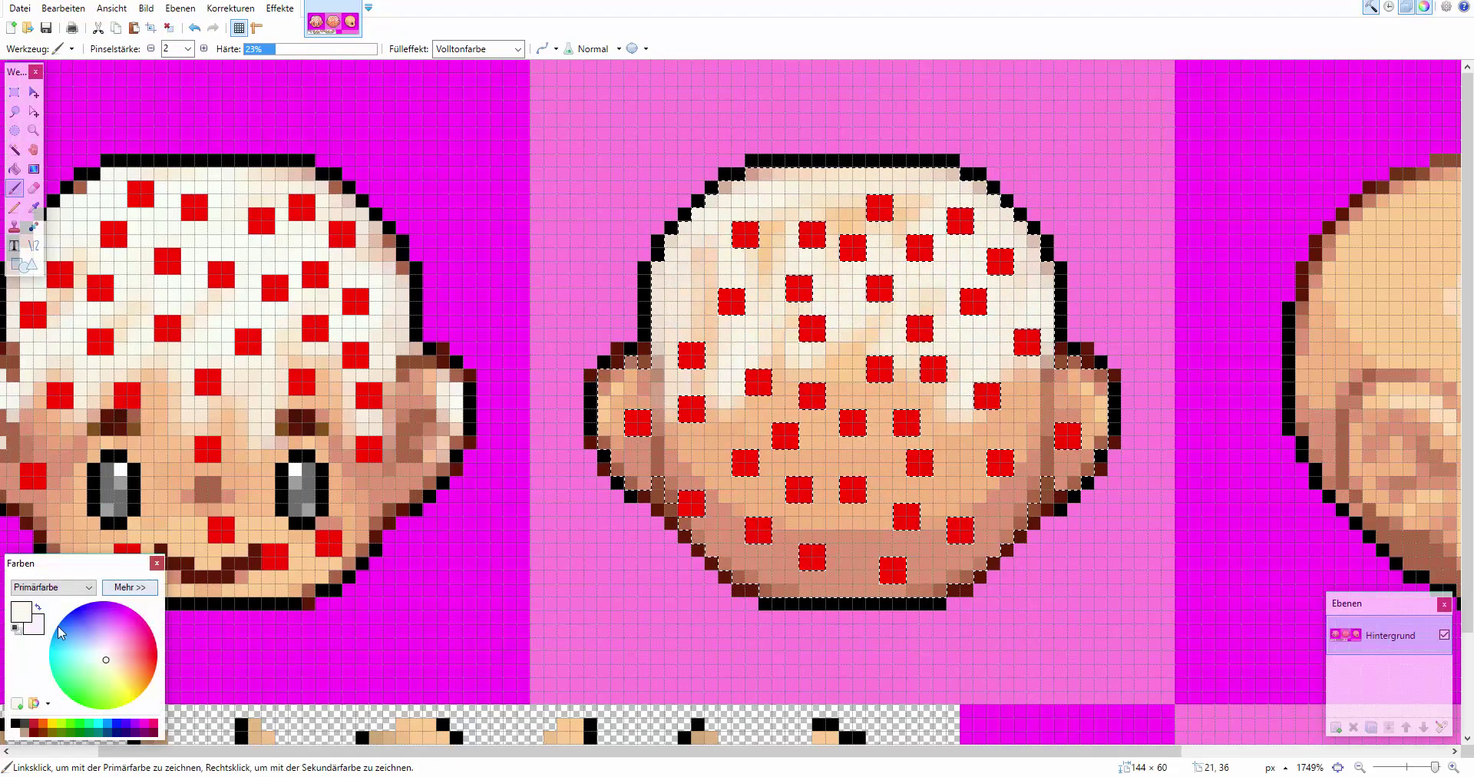
{"action": "mouse_move", "coordinate": [969, 242]}
{"action": "left_mouse_down"}
{"action": "mouse_move", "coordinate": [806, 338]}
{"action": "mouse_move", "coordinate": [762, 329]}
{"action": "mouse_move", "coordinate": [993, 362]}
{"action": "mouse_move", "coordinate": [720, 416]}
{"action": "mouse_move", "coordinate": [719, 452]}
{"action": "left_mouse_up"}
{"action": "left_click_drag", "start_coordinate": [1061, 403], "coordinate": [1065, 373]}
{"action": "left_click_drag", "start_coordinate": [629, 376], "coordinate": [612, 422]}
{"action": "left_click_drag", "start_coordinate": [770, 231], "coordinate": [763, 257]}
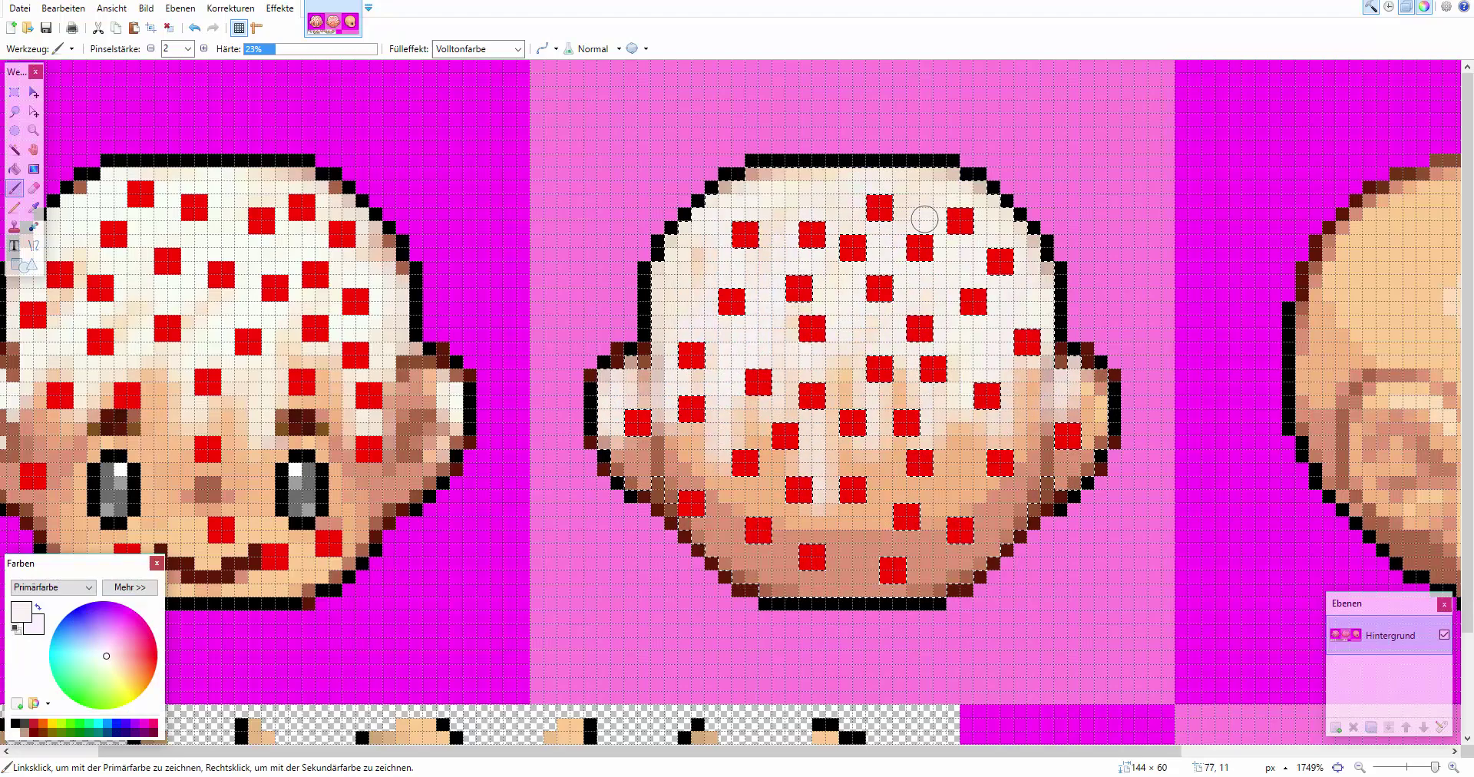
Sample the spots' red, clear the selection and pencil red spots over the side head's forehead and upper crown
{"action": "left_click_drag", "start_coordinate": [664, 751], "coordinate": [940, 760]}
{"action": "key", "text": "k"}
{"action": "left_click", "coordinate": [602, 222]}
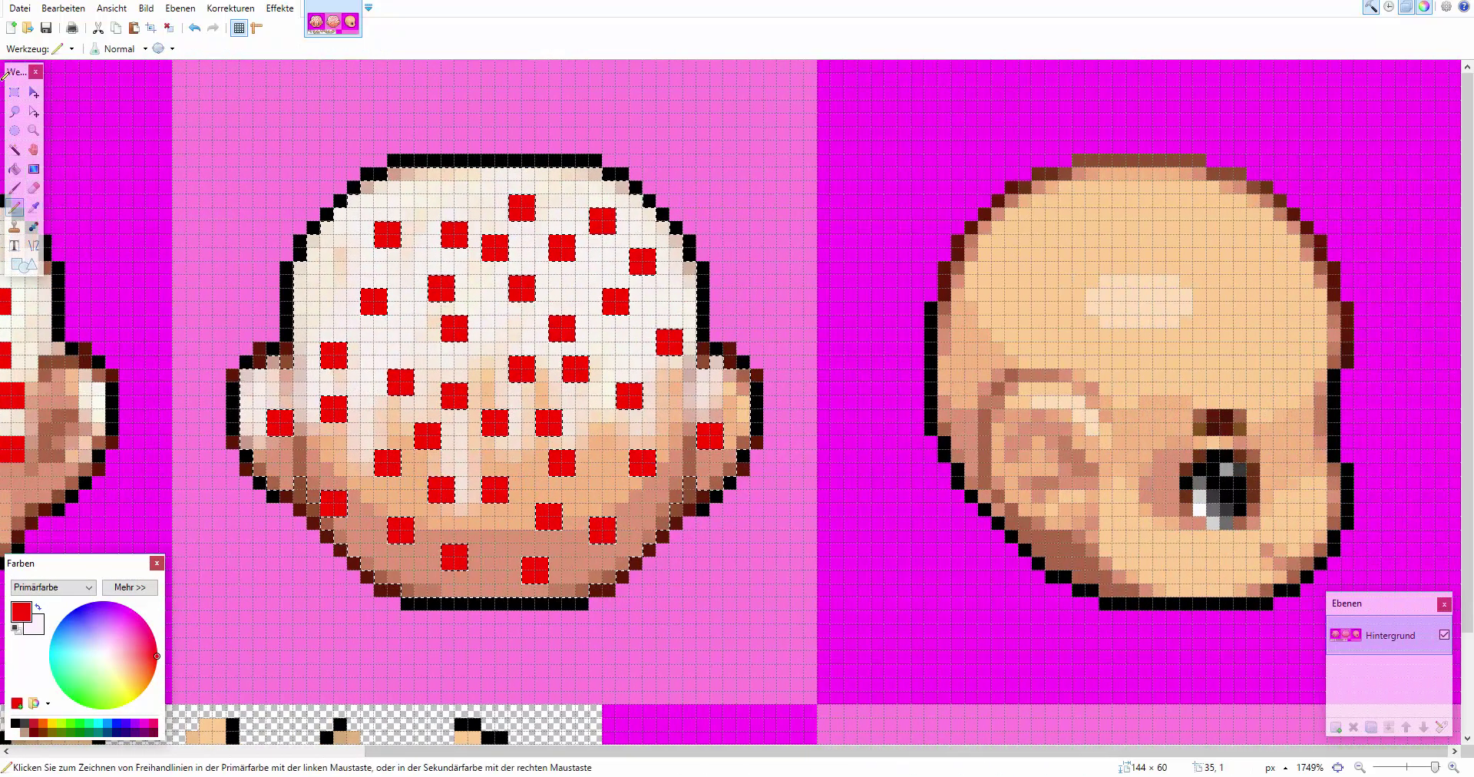
{"action": "left_click", "coordinate": [14, 92]}
{"action": "left_click", "coordinate": [286, 114]}
{"action": "left_click", "coordinate": [15, 207]}
{"action": "left_click_drag", "start_coordinate": [1266, 267], "coordinate": [1275, 278]}
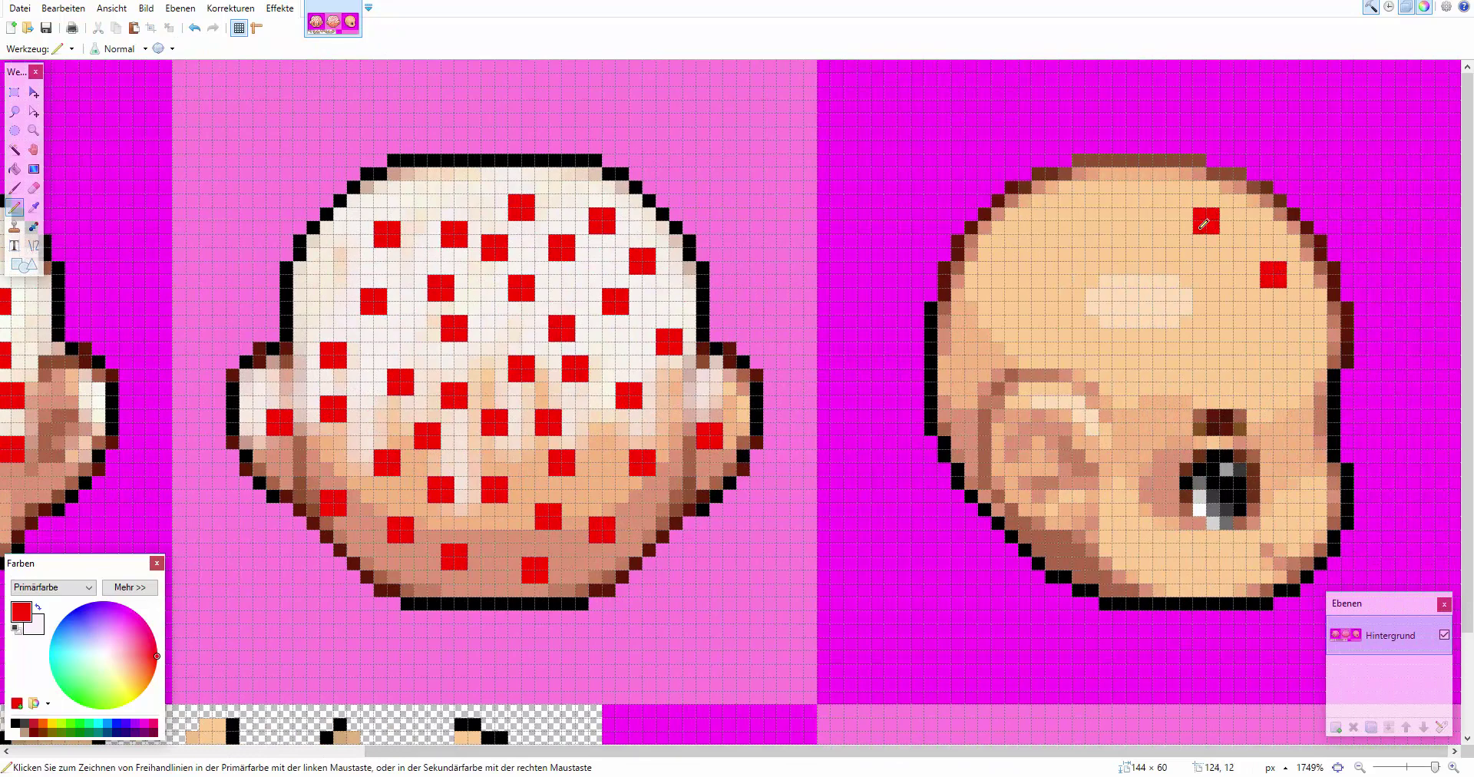
{"action": "left_click", "coordinate": [1245, 315]}
{"action": "left_click", "coordinate": [1179, 288]}
{"action": "left_click", "coordinate": [1134, 232]}
{"action": "left_click", "coordinate": [1057, 256]}
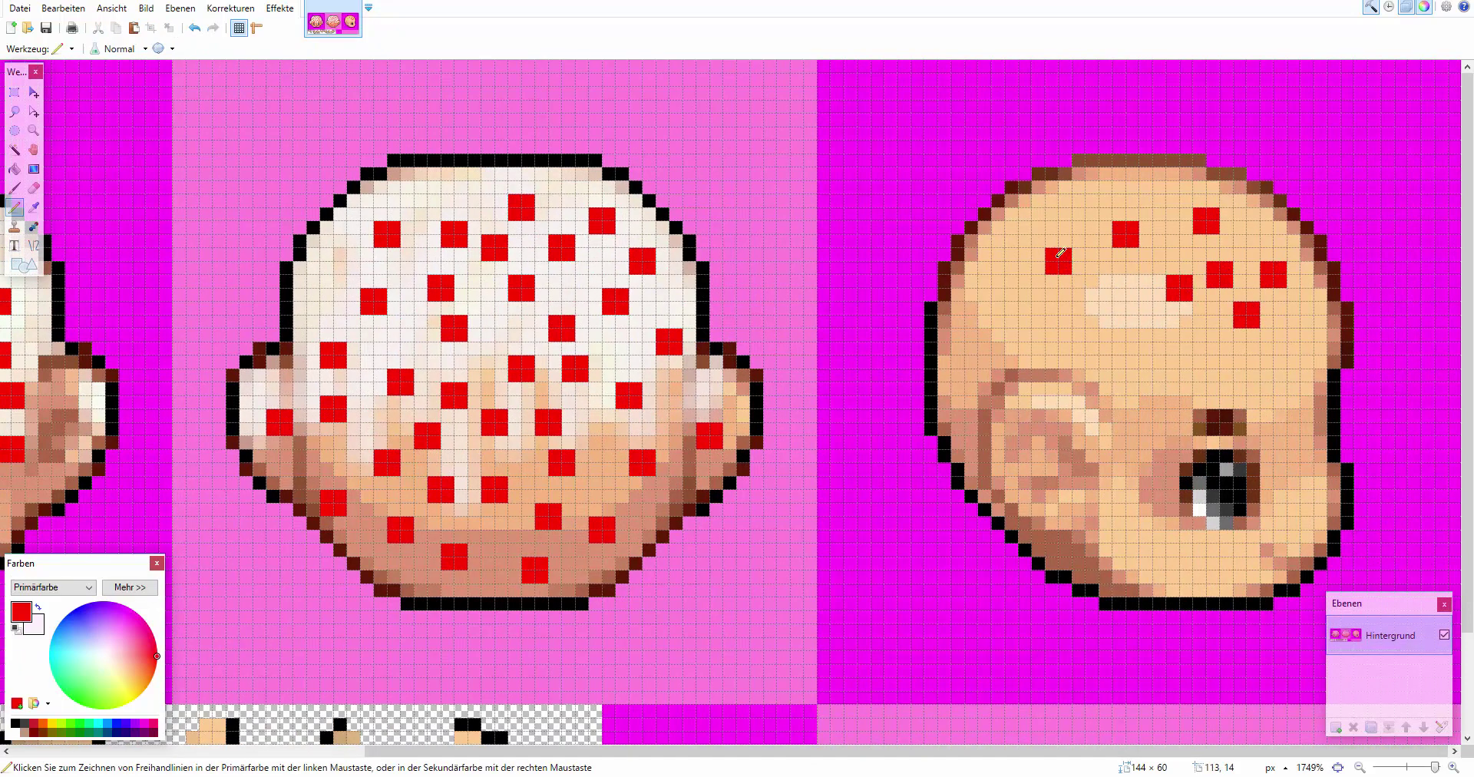
Add red spots to the middle of the side head, behind its crown and on its ear
{"action": "left_click", "coordinate": [1179, 369]}
{"action": "left_click", "coordinate": [1126, 301]}
{"action": "left_click", "coordinate": [991, 327]}
{"action": "left_click", "coordinate": [1045, 315]}
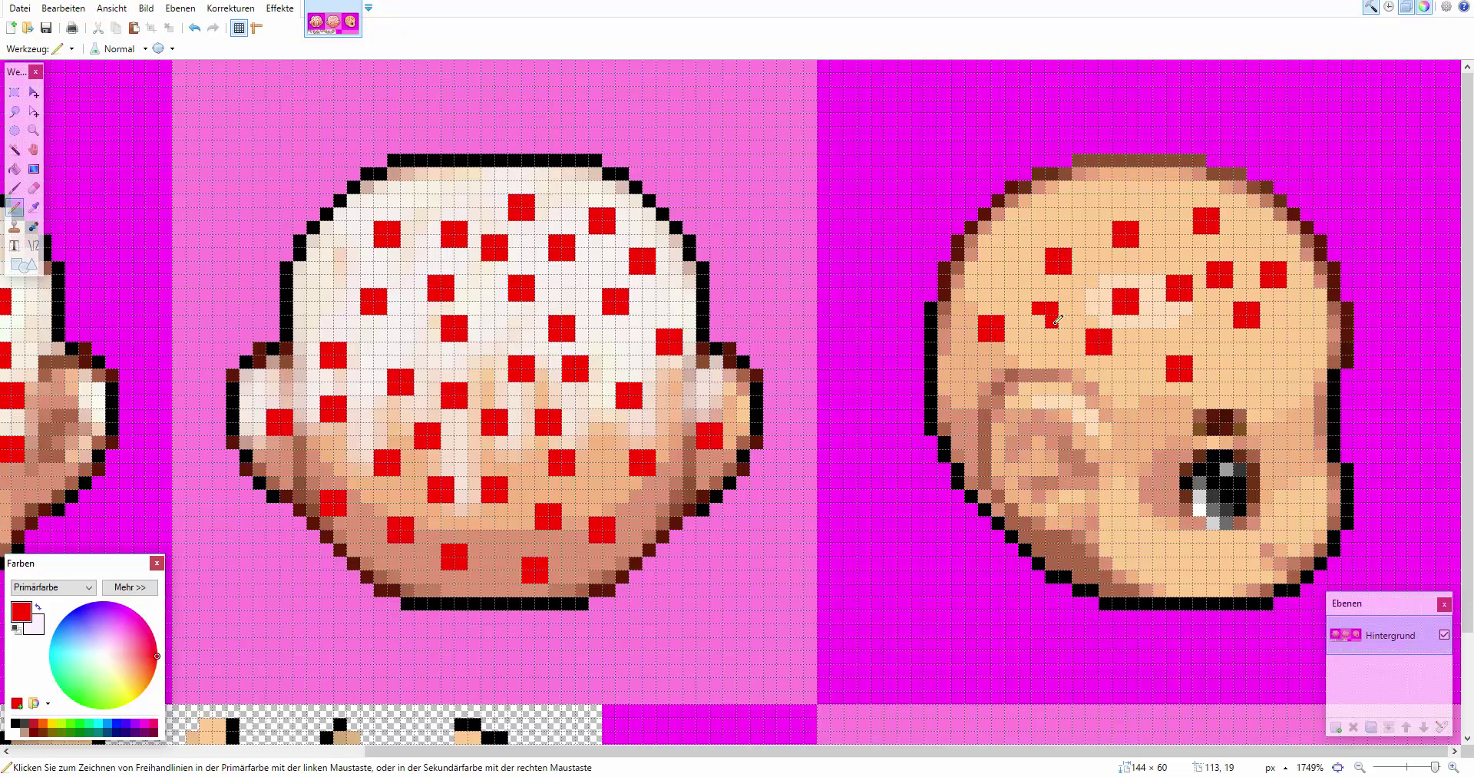
{"action": "left_click", "coordinate": [1071, 193]}
{"action": "left_click", "coordinate": [1044, 462]}
{"action": "left_click", "coordinate": [1085, 395]}
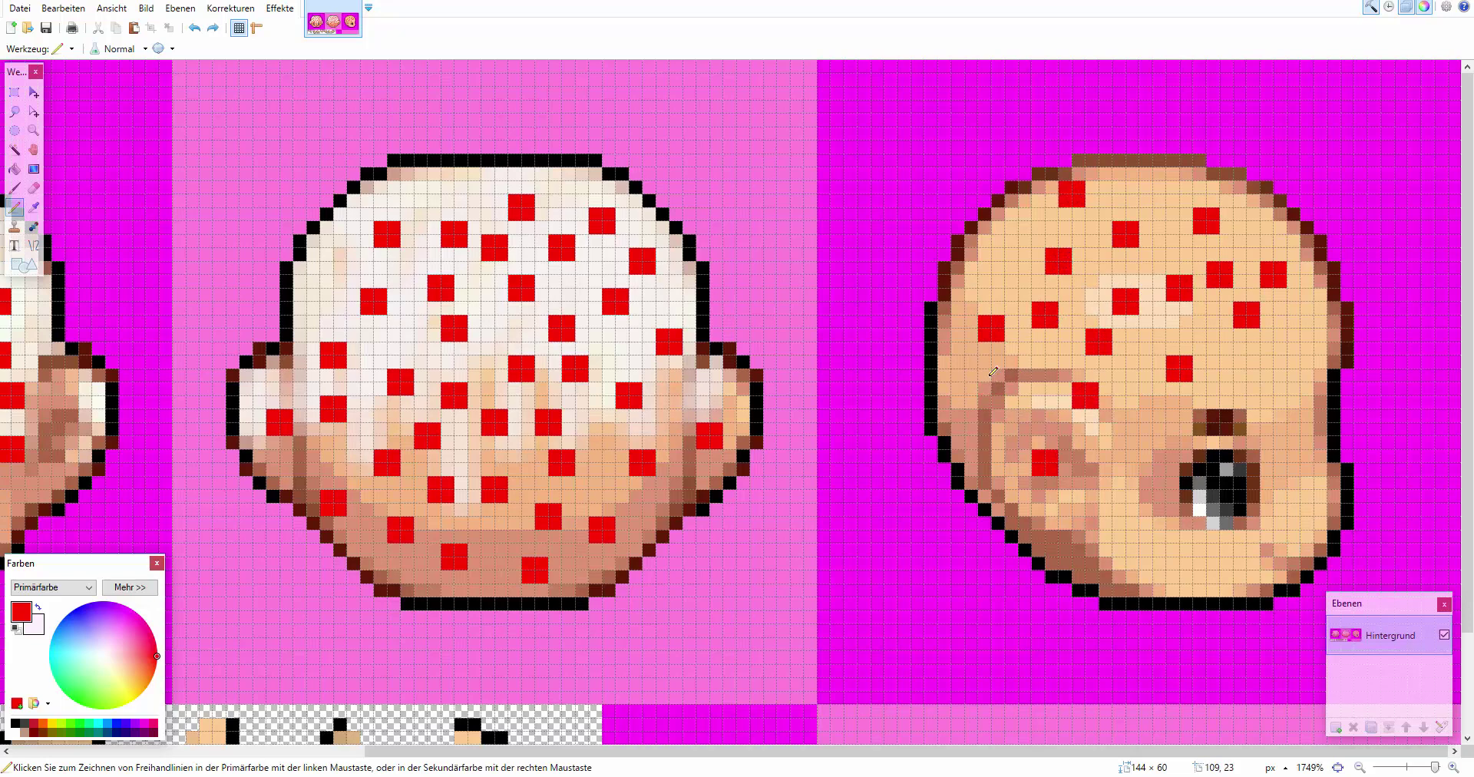
Add red spots behind the ear, along the jaw and chin, and up the face front of the side head, undoing the misplaced one
{"action": "left_click", "coordinate": [978, 381]}
{"action": "left_click", "coordinate": [1112, 522]}
{"action": "left_click", "coordinate": [1232, 583]}
{"action": "left_click", "coordinate": [1294, 525]}
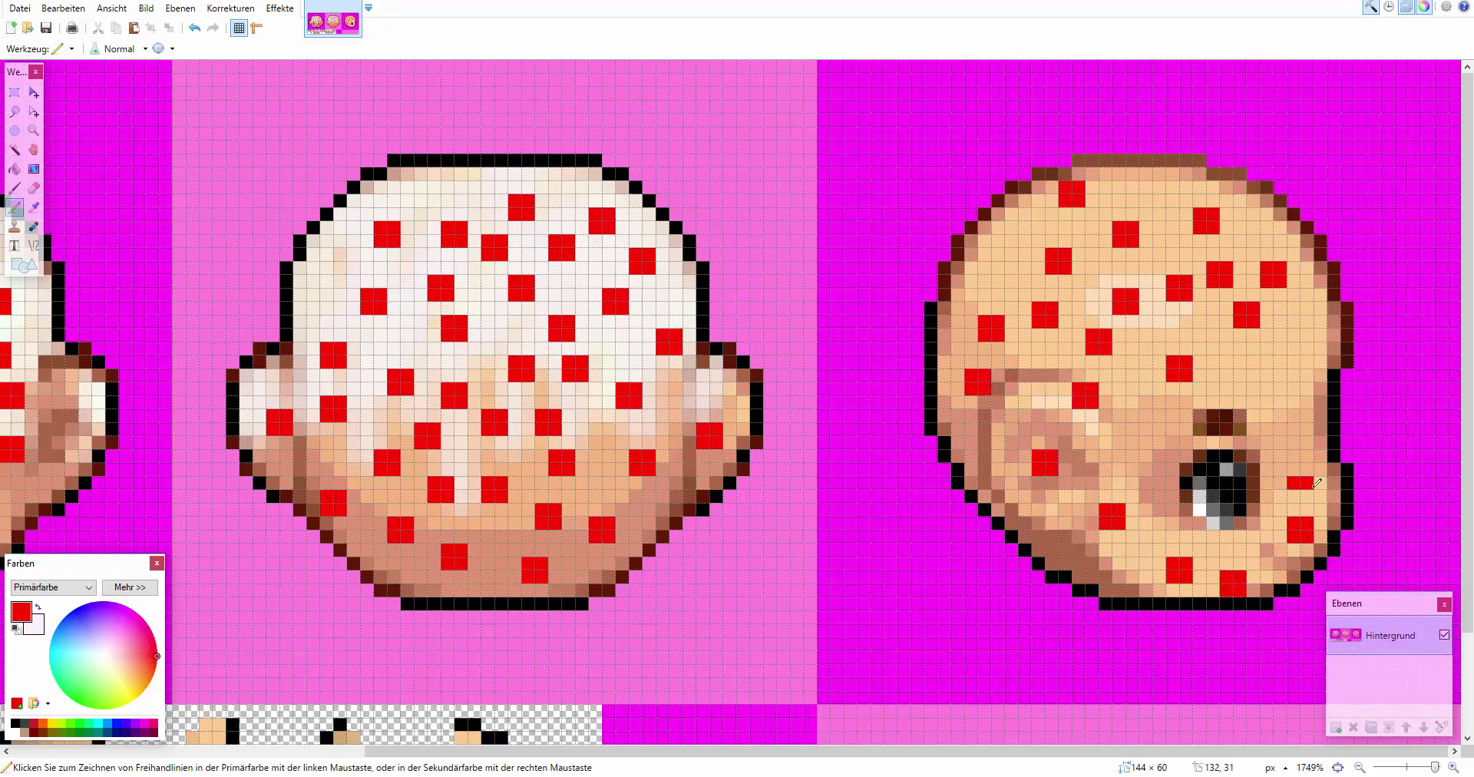
{"action": "key", "text": "ctrl+z"}
{"action": "left_click", "coordinate": [1286, 465]}
{"action": "left_click", "coordinate": [1286, 396]}
{"action": "left_click", "coordinate": [1232, 381]}
{"action": "left_click", "coordinate": [1299, 342]}
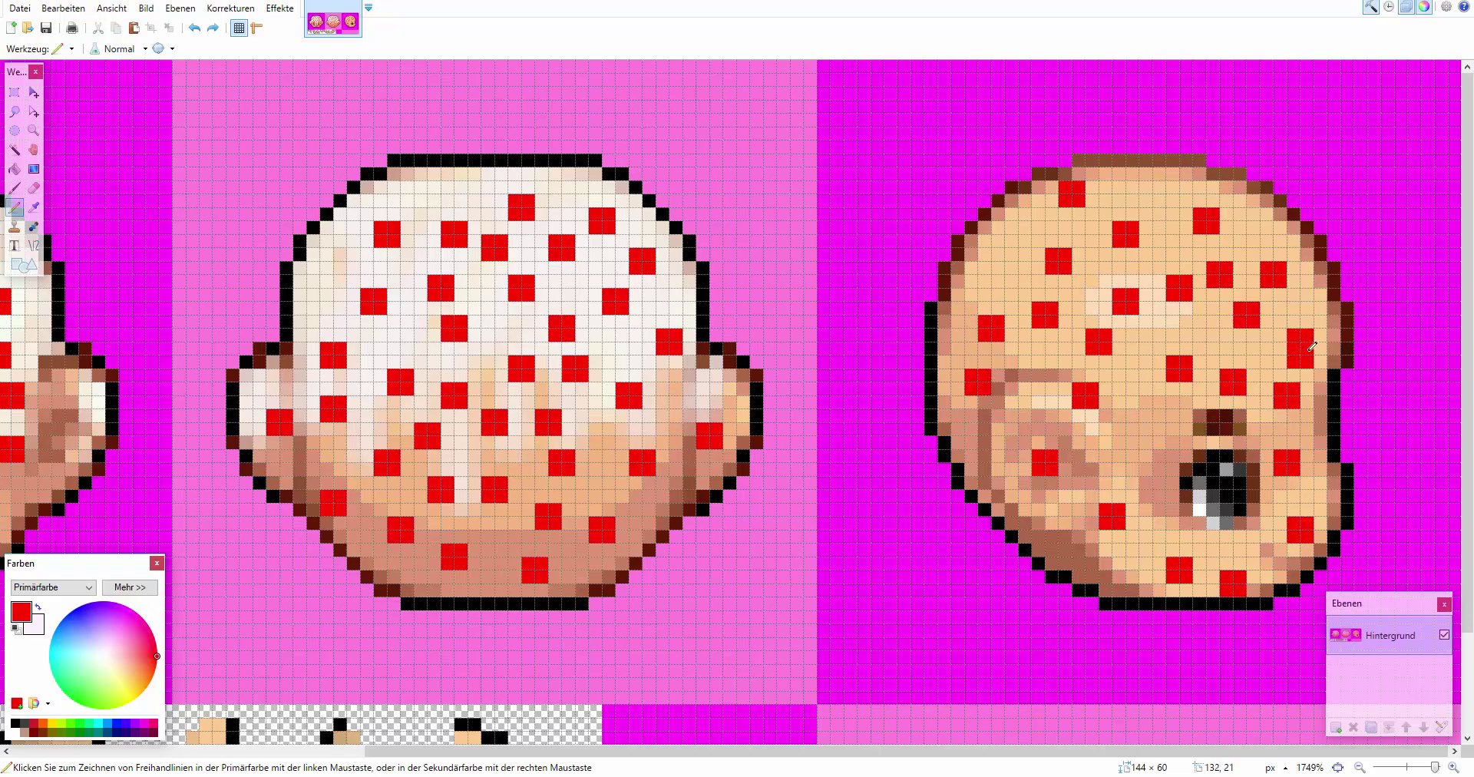
Add red spots to the side head's rear crown, around its ear and beside the eye
{"action": "left_click_drag", "start_coordinate": [990, 267], "coordinate": [1017, 252]}
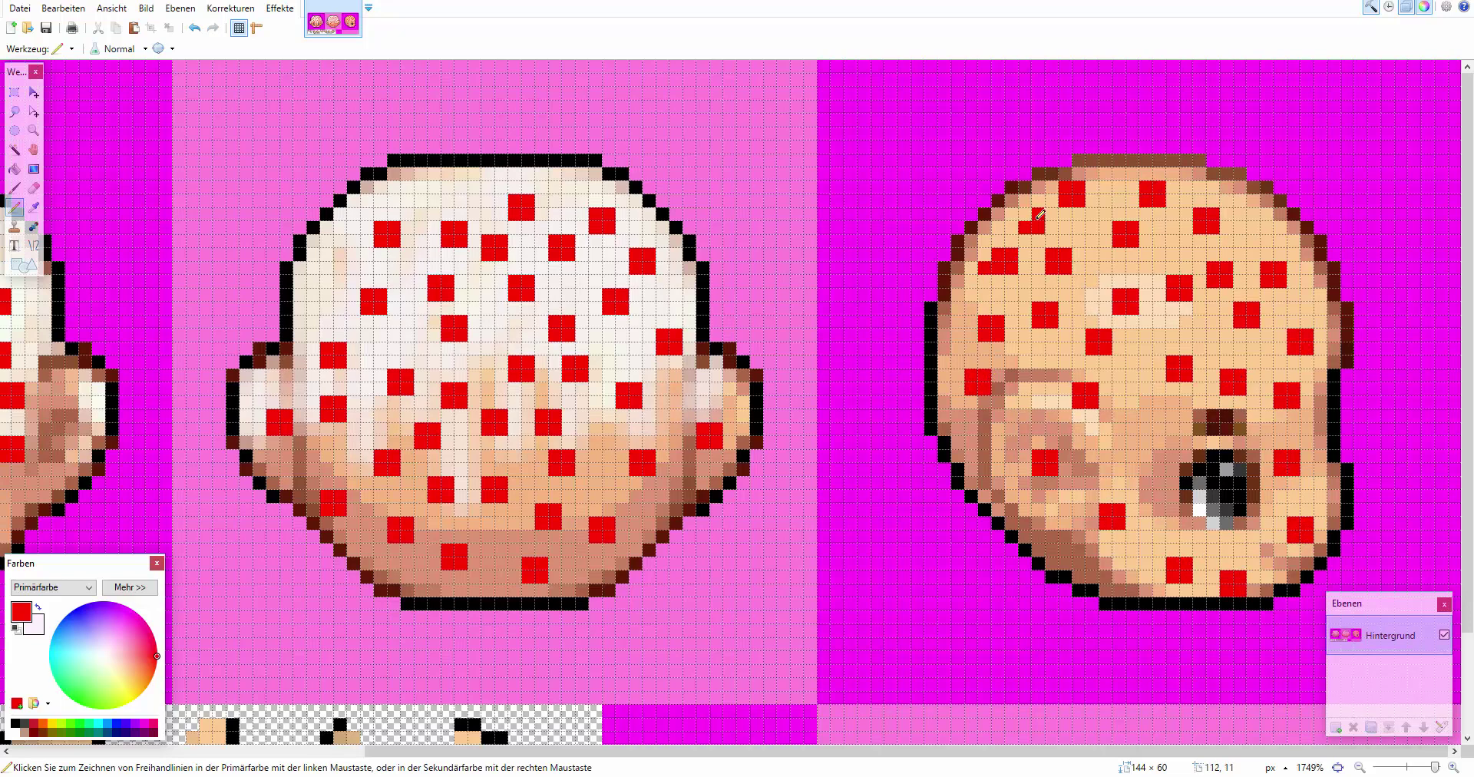
{"action": "left_click", "coordinate": [1031, 395]}
{"action": "left_click", "coordinate": [990, 477]}
{"action": "key", "text": "k"}
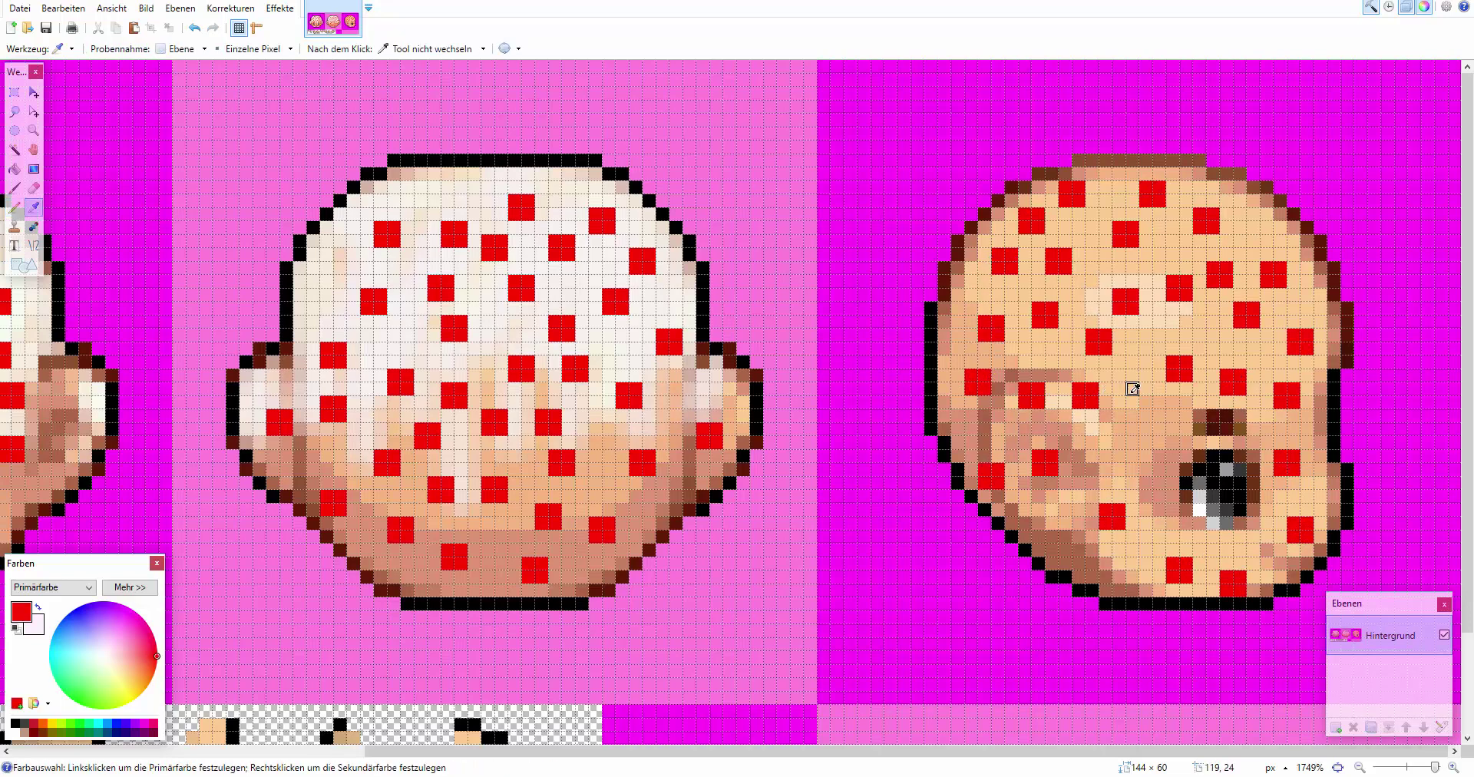
{"action": "key", "text": "p"}
{"action": "left_click", "coordinate": [1139, 422]}
{"action": "left_click", "coordinate": [1152, 475]}
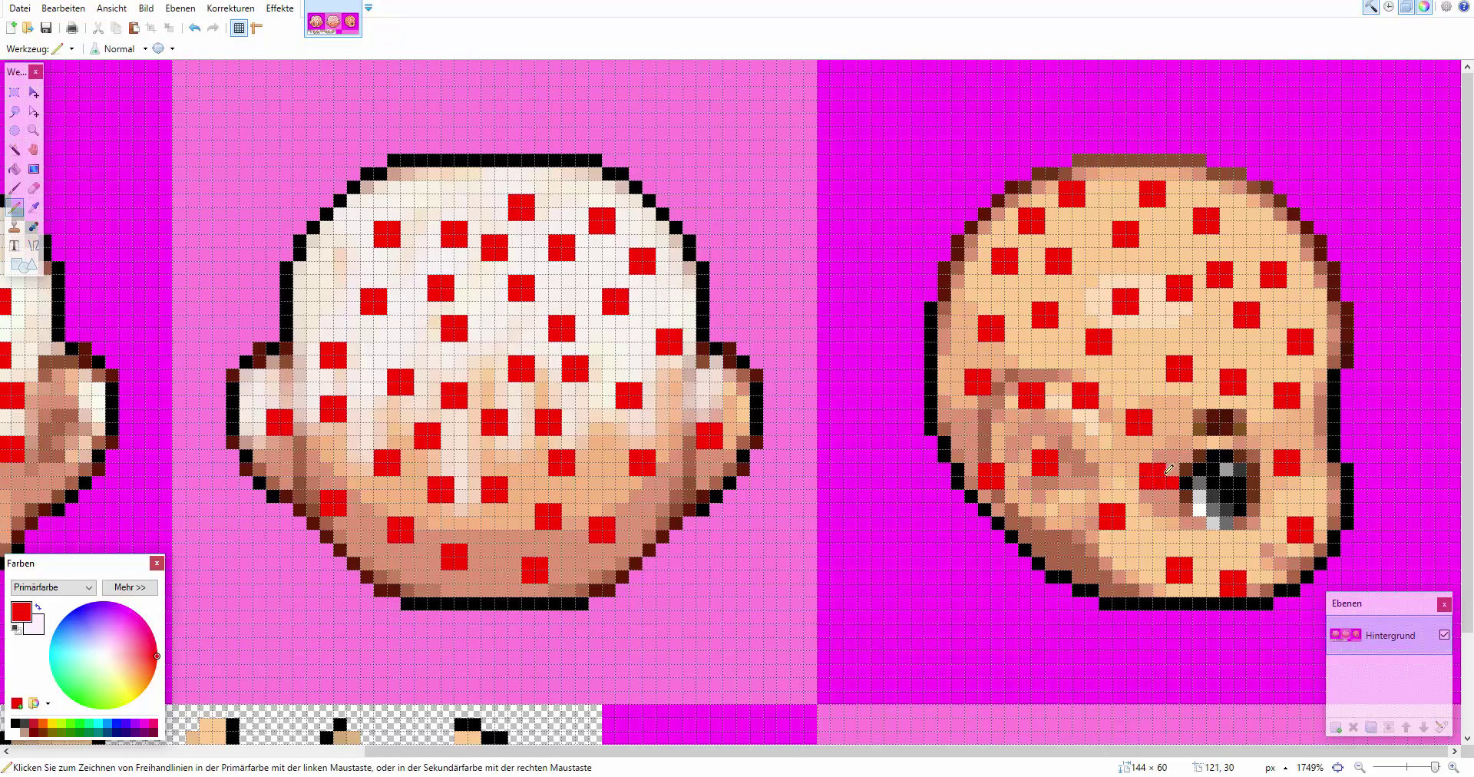
Redraw the side head's eye with a black outline, a white highlight and grey shades sampled from the eye
{"action": "key", "text": "k"}
{"action": "left_click", "coordinate": [1226, 483]}
{"action": "key", "text": "k"}
{"action": "left_click", "coordinate": [1199, 509]}
{"action": "left_click", "coordinate": [1226, 469]}
{"action": "key", "text": "k"}
{"action": "left_click", "coordinate": [1220, 486]}
{"action": "key", "text": "k"}
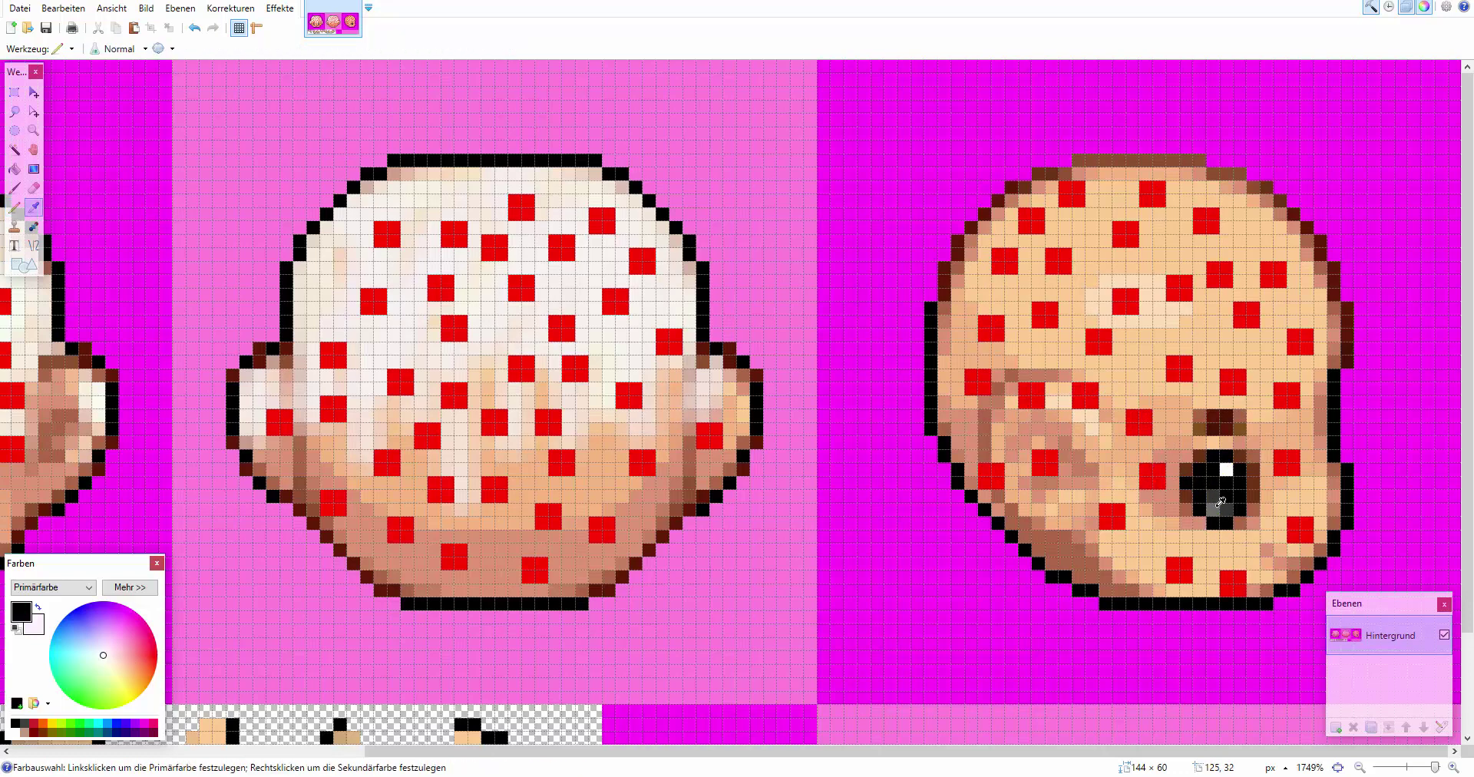
{"action": "left_click", "coordinate": [1220, 505]}
{"action": "mouse_move", "coordinate": [1214, 495]}
{"action": "left_mouse_down"}
{"action": "mouse_move", "coordinate": [1257, 488]}
{"action": "mouse_move", "coordinate": [1249, 548]}
{"action": "mouse_move", "coordinate": [1258, 459]}
{"action": "mouse_move", "coordinate": [1209, 455]}
{"action": "mouse_move", "coordinate": [1187, 472]}
{"action": "mouse_move", "coordinate": [1189, 519]}
{"action": "mouse_move", "coordinate": [1176, 435]}
{"action": "mouse_move", "coordinate": [1187, 511]}
{"action": "left_mouse_up"}
{"action": "key", "text": "k"}
{"action": "left_click", "coordinate": [1212, 509]}
{"action": "left_click", "coordinate": [1227, 482]}
Replace the brown shading around the side head's eye with sampled skin tones
{"action": "key", "text": "k"}
{"action": "left_click", "coordinate": [1266, 503]}
{"action": "key", "text": "k"}
{"action": "left_click", "coordinate": [1174, 509]}
{"action": "key", "text": "p"}
{"action": "key", "text": "k"}
{"action": "left_click", "coordinate": [1175, 441]}
{"action": "key", "text": "p"}
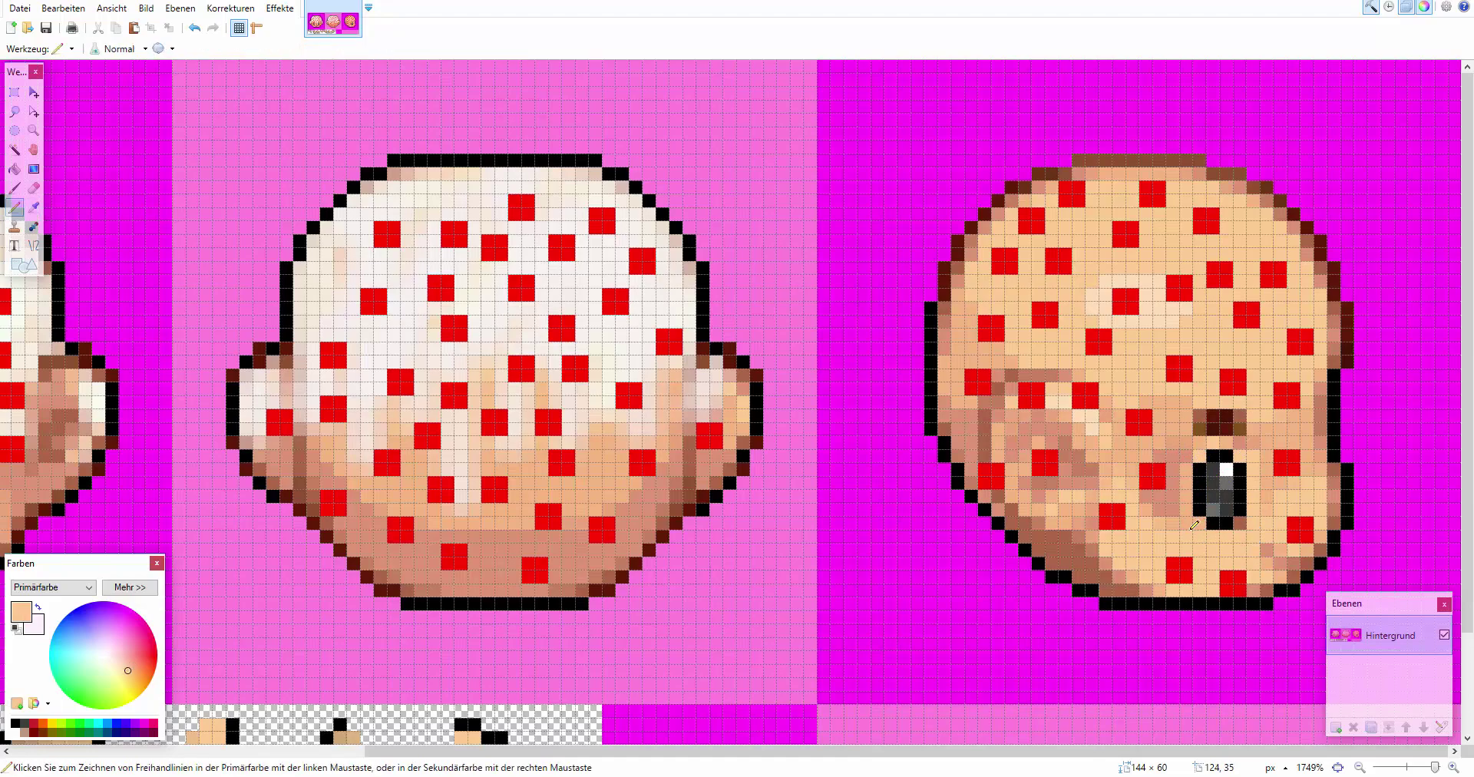
{"action": "key", "text": "k"}
{"action": "left_click", "coordinate": [1240, 479]}
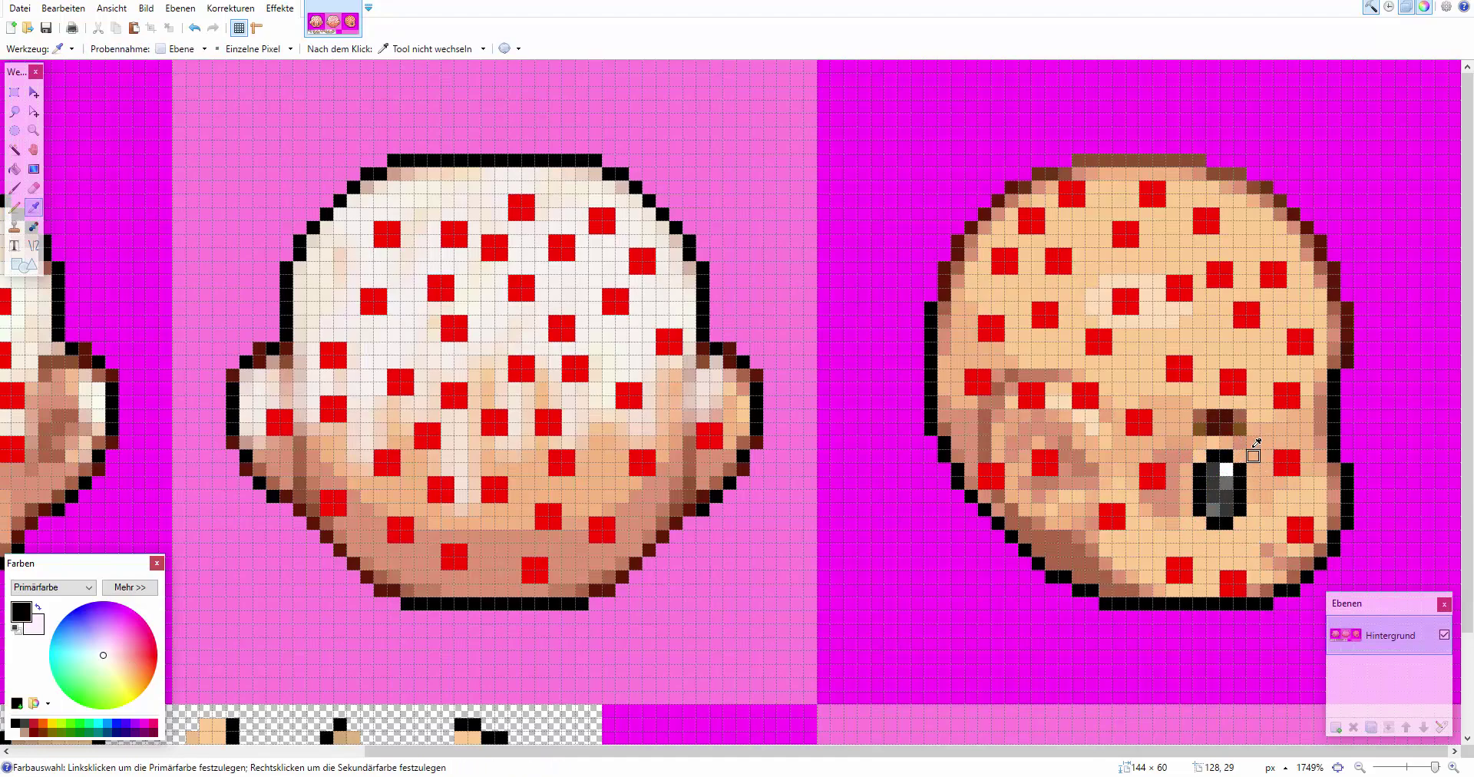
Sample the dark brown eyebrow colour and fill the eyebrows on the front and side heads solidly with it
{"action": "scroll", "coordinate": [1257, 444], "scroll_direction": "left", "scroll_amount": 6}
{"action": "left_click", "coordinate": [235, 414]}
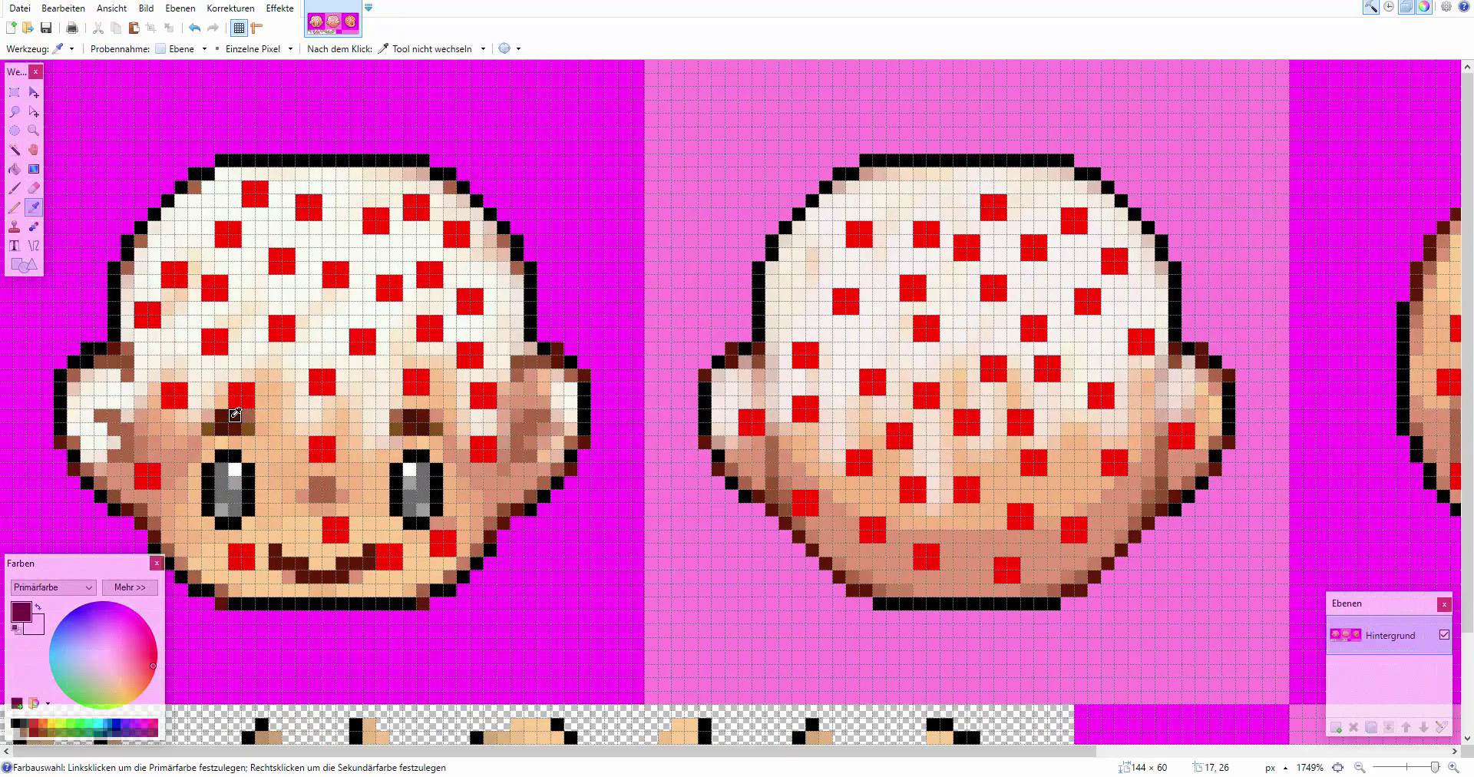
{"action": "key", "text": "p"}
{"action": "left_click_drag", "start_coordinate": [208, 415], "coordinate": [208, 428]}
{"action": "left_click_drag", "start_coordinate": [394, 425], "coordinate": [396, 416]}
{"action": "key", "text": "k"}
{"action": "left_click", "coordinate": [411, 417]}
{"action": "key", "text": "p"}
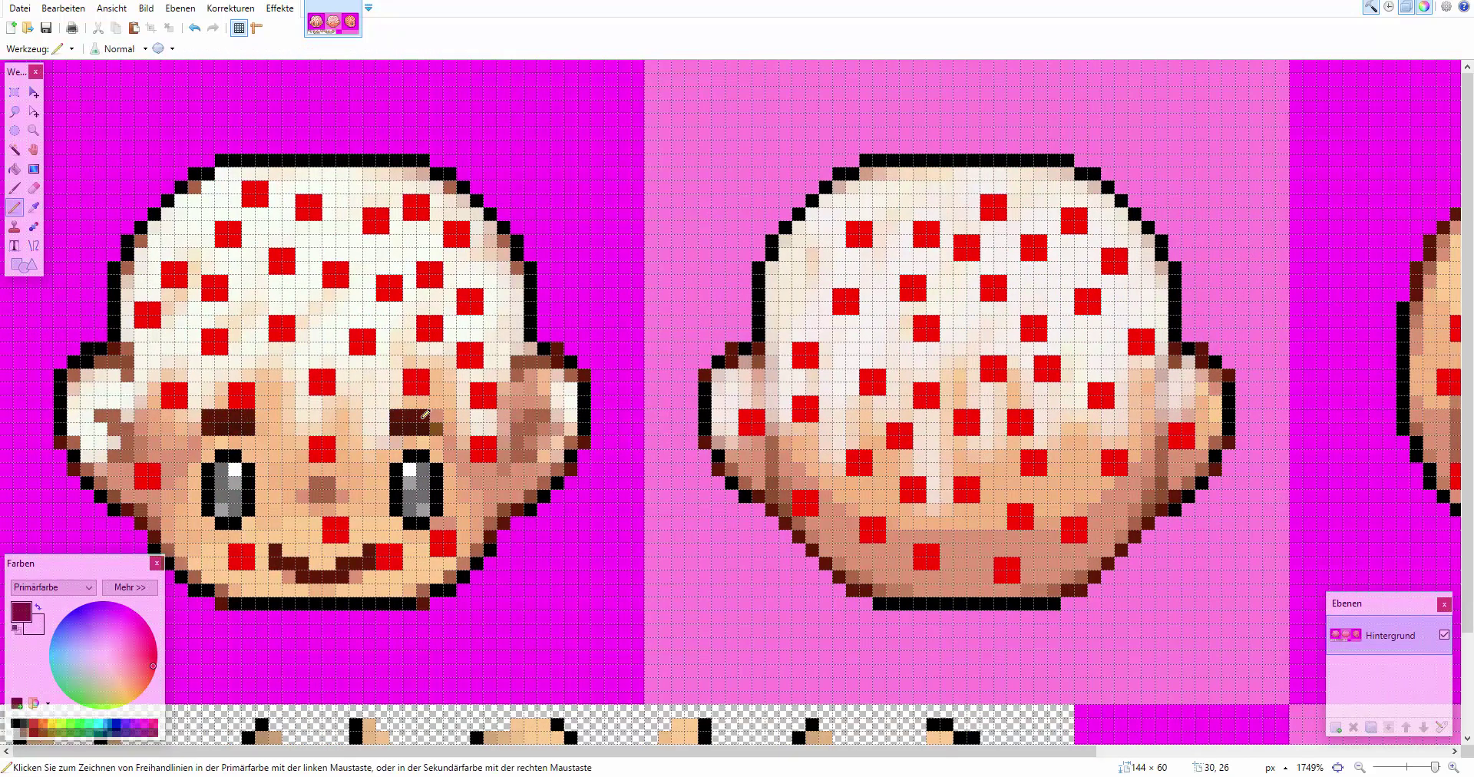
{"action": "scroll", "coordinate": [558, 620], "scroll_direction": "right", "scroll_amount": 6}
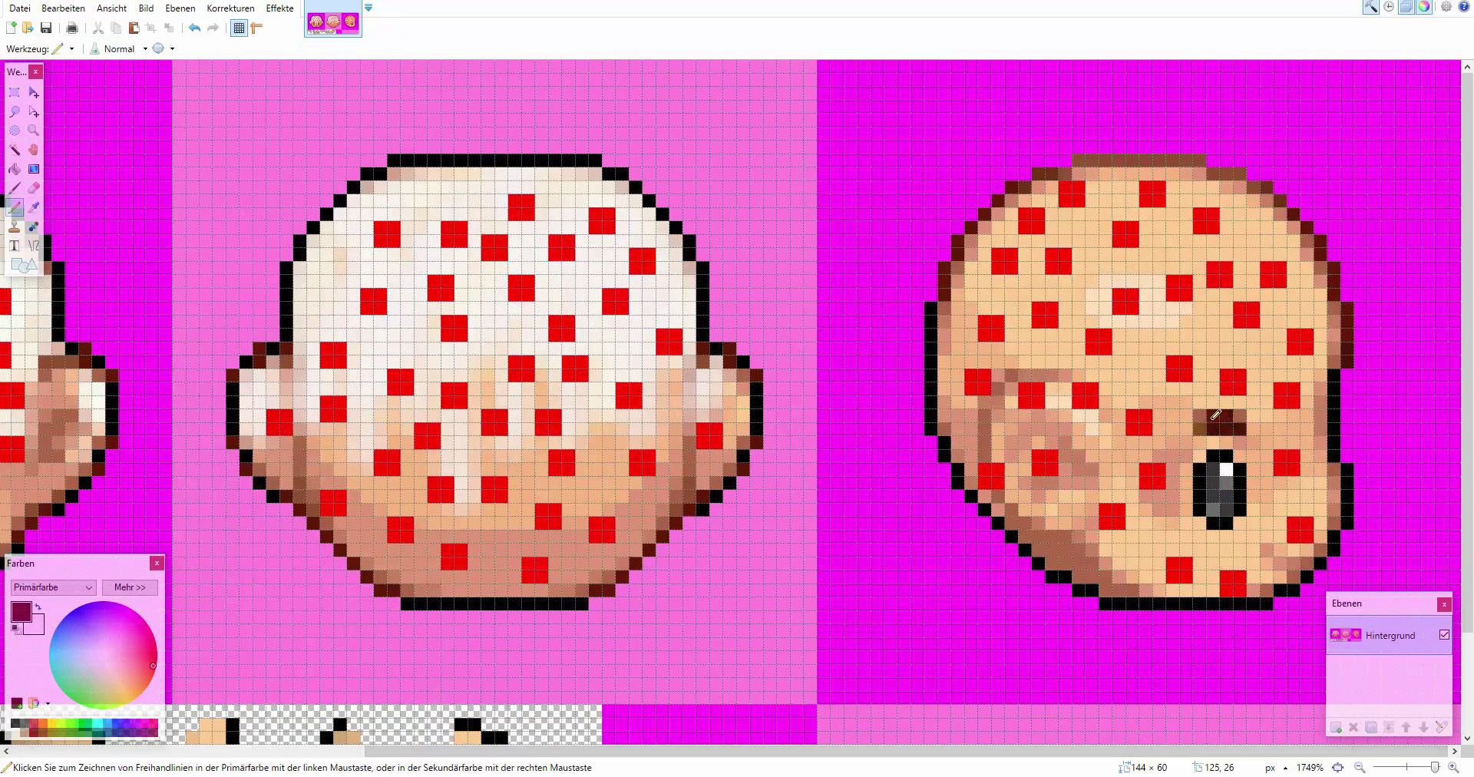
{"action": "key", "text": "k"}
Sample the front head's mouth colour and pencil a matching mouth corner on the side head, correcting stray pixels with skin tone
{"action": "mouse_move", "coordinate": [1185, 750]}
{"action": "left_mouse_down"}
{"action": "mouse_move", "coordinate": [799, 750]}
{"action": "mouse_move", "coordinate": [1151, 751]}
{"action": "left_mouse_up"}
{"action": "left_click", "coordinate": [383, 563]}
{"action": "key", "text": "p"}
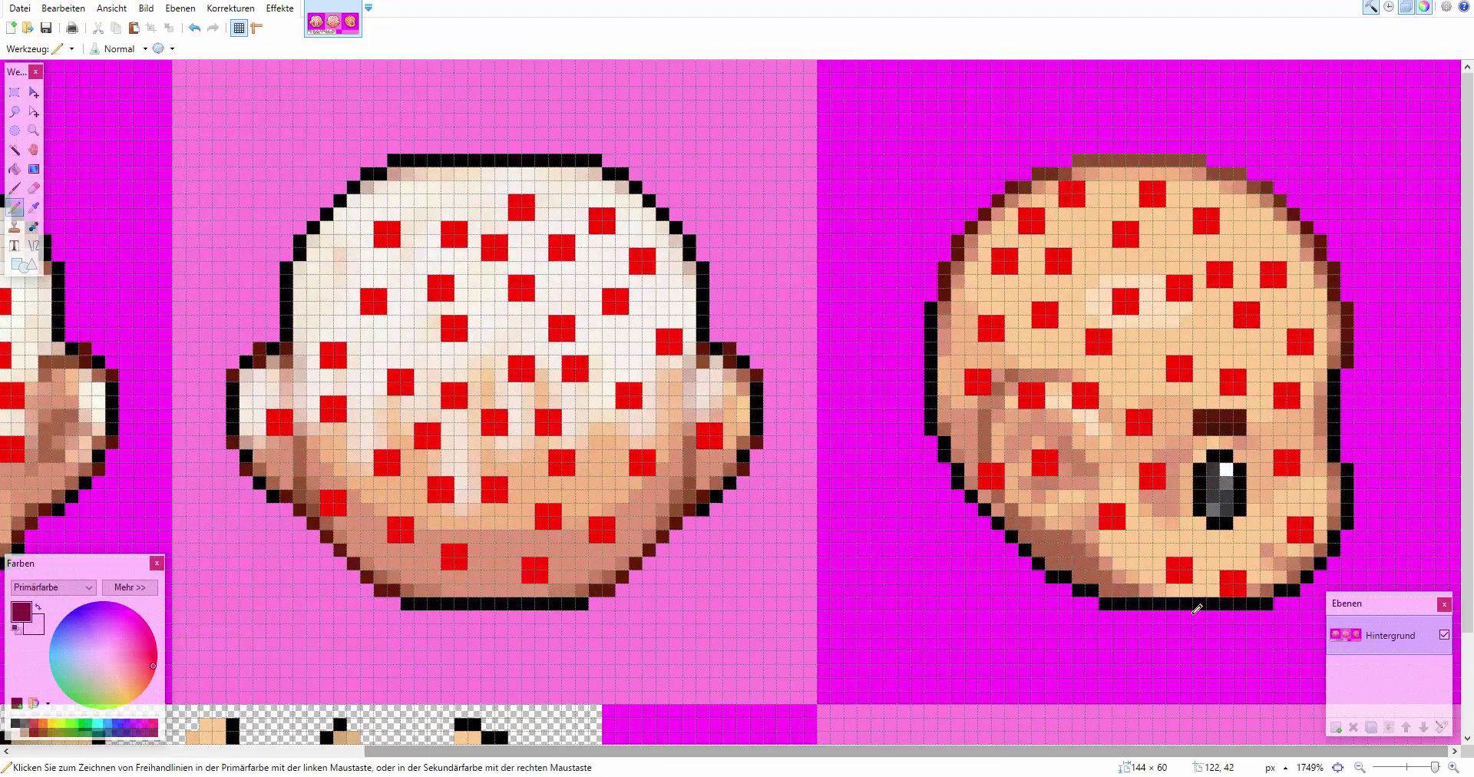
{"action": "left_click_drag", "start_coordinate": [1293, 563], "coordinate": [1281, 560]}
{"action": "mouse_move", "coordinate": [1186, 750]}
{"action": "left_mouse_down"}
{"action": "mouse_move", "coordinate": [782, 750]}
{"action": "mouse_move", "coordinate": [1186, 750]}
{"action": "left_mouse_up"}
{"action": "left_click_drag", "start_coordinate": [1254, 549], "coordinate": [1253, 537]}
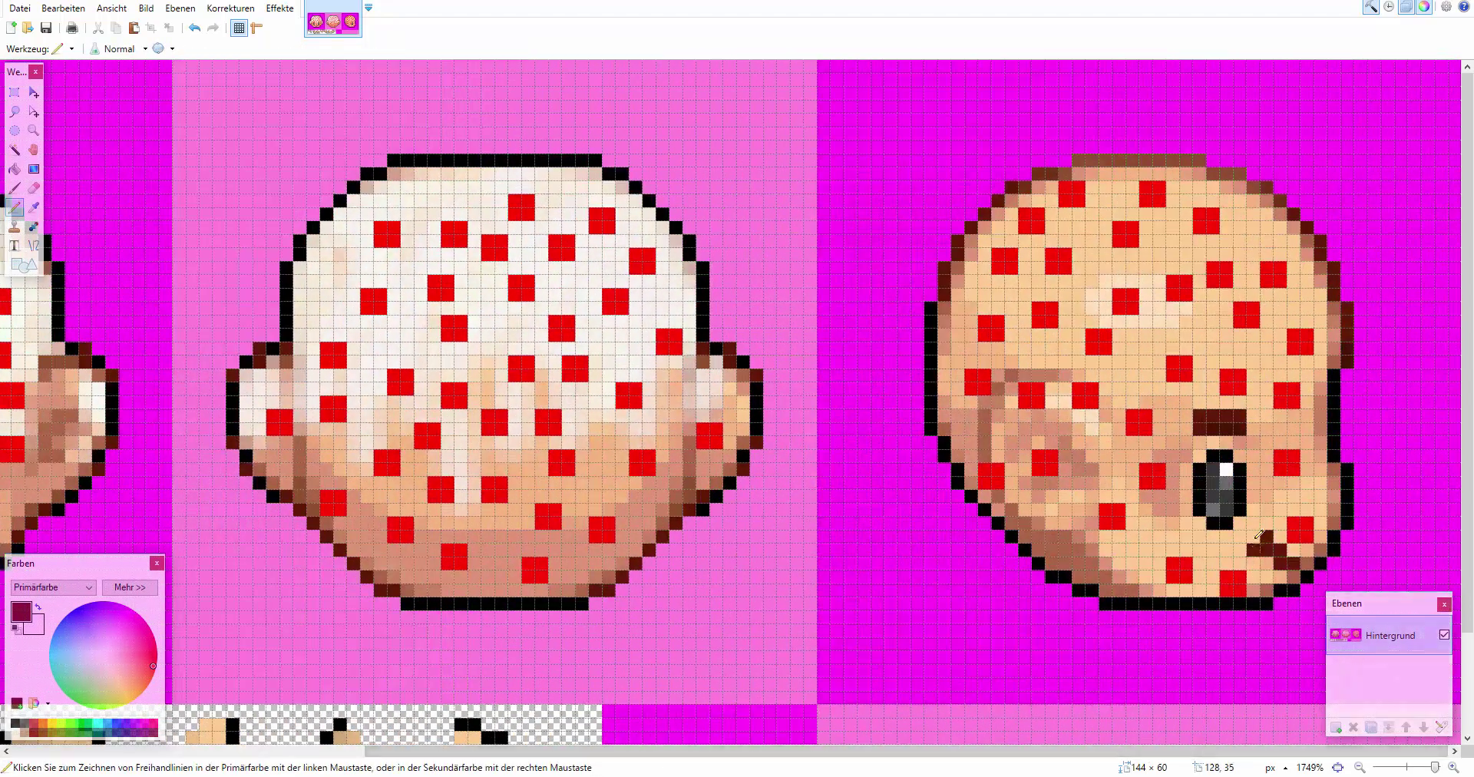
{"action": "key", "text": "k"}
{"action": "left_click", "coordinate": [1266, 524]}
{"action": "key", "text": "p"}
{"action": "left_click", "coordinate": [1267, 536]}
{"action": "key", "text": "k"}
{"action": "left_click", "coordinate": [1279, 555]}
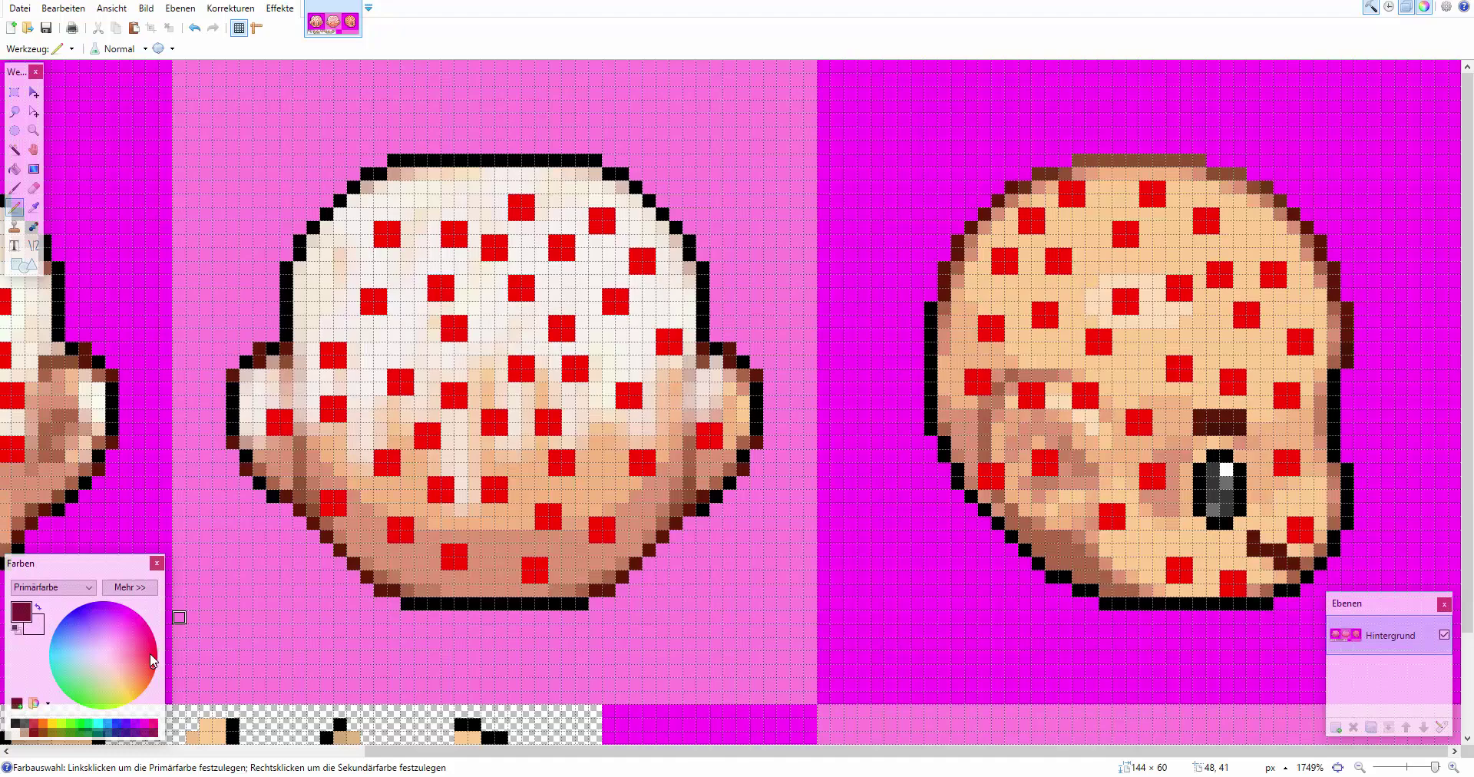
{"action": "key", "text": "p"}
{"action": "left_click", "coordinate": [135, 659]}
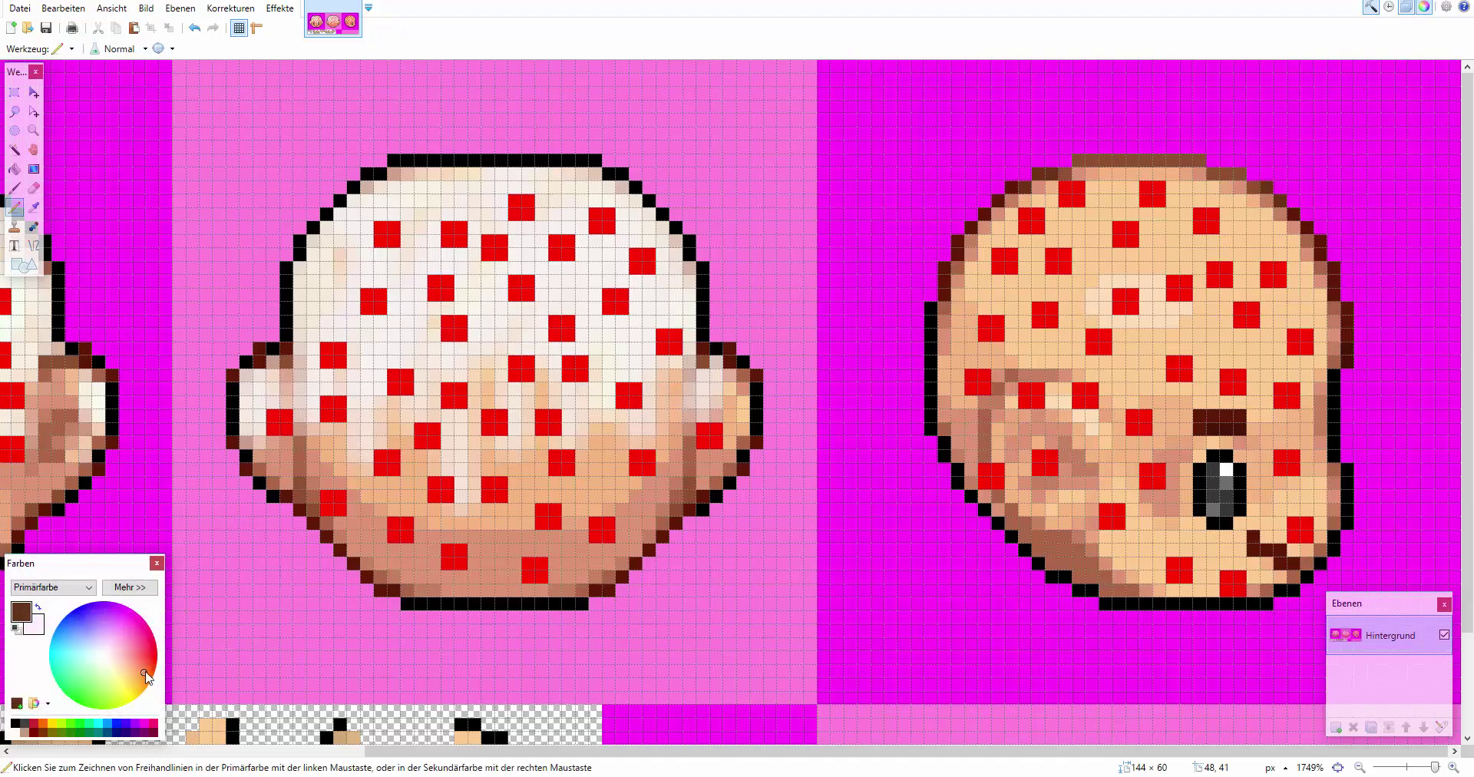
{"action": "left_click", "coordinate": [155, 665]}
{"action": "mouse_move", "coordinate": [921, 751]}
{"action": "left_mouse_down"}
{"action": "mouse_move", "coordinate": [568, 760]}
{"action": "mouse_move", "coordinate": [924, 756]}
{"action": "left_mouse_up"}
Select the side head's skin with the Magic Wand at 50% tolerance and brush white icing over its crown, forehead and ear
{"action": "left_click", "coordinate": [13, 149]}
{"action": "left_click", "coordinate": [1185, 334]}
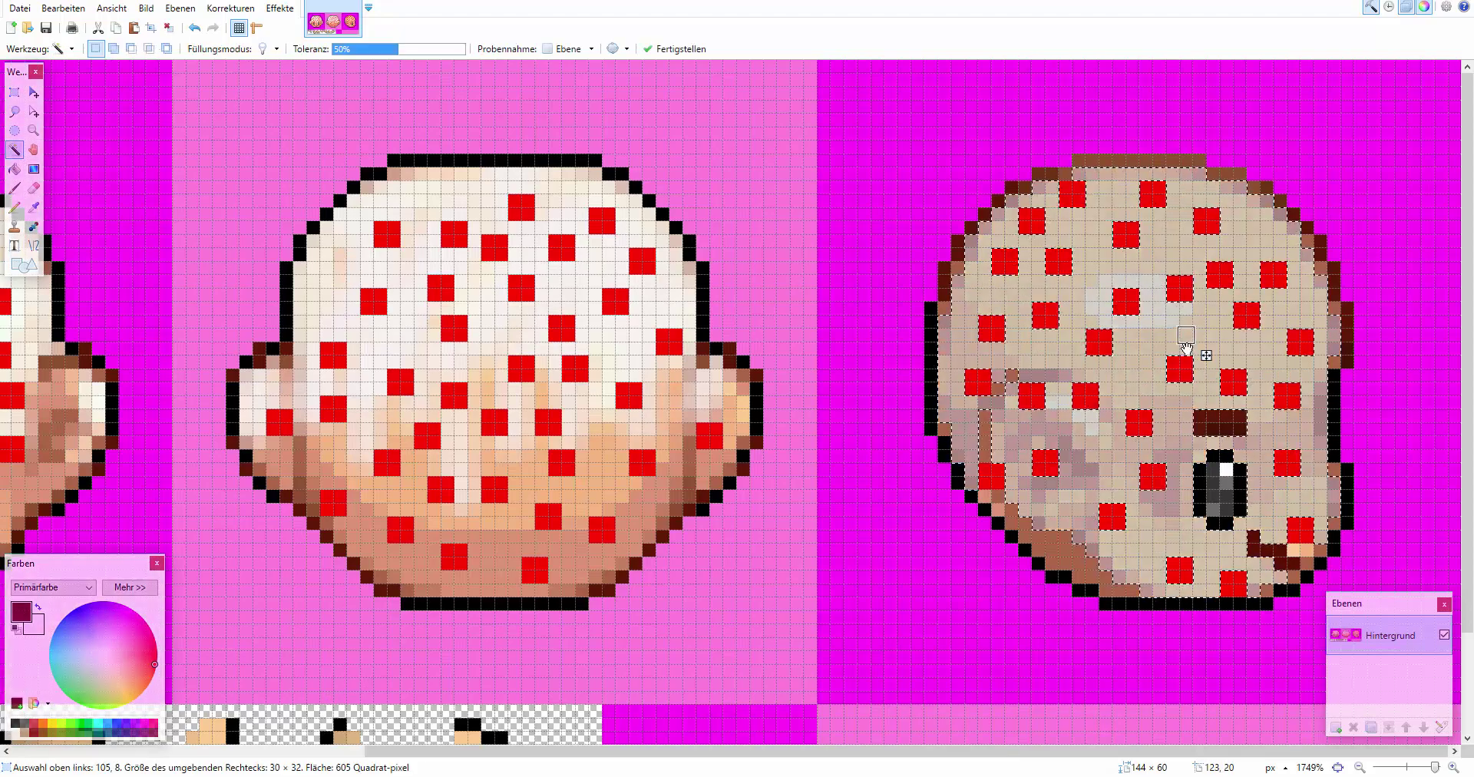
{"action": "left_click", "coordinate": [14, 187]}
{"action": "left_click", "coordinate": [102, 649]}
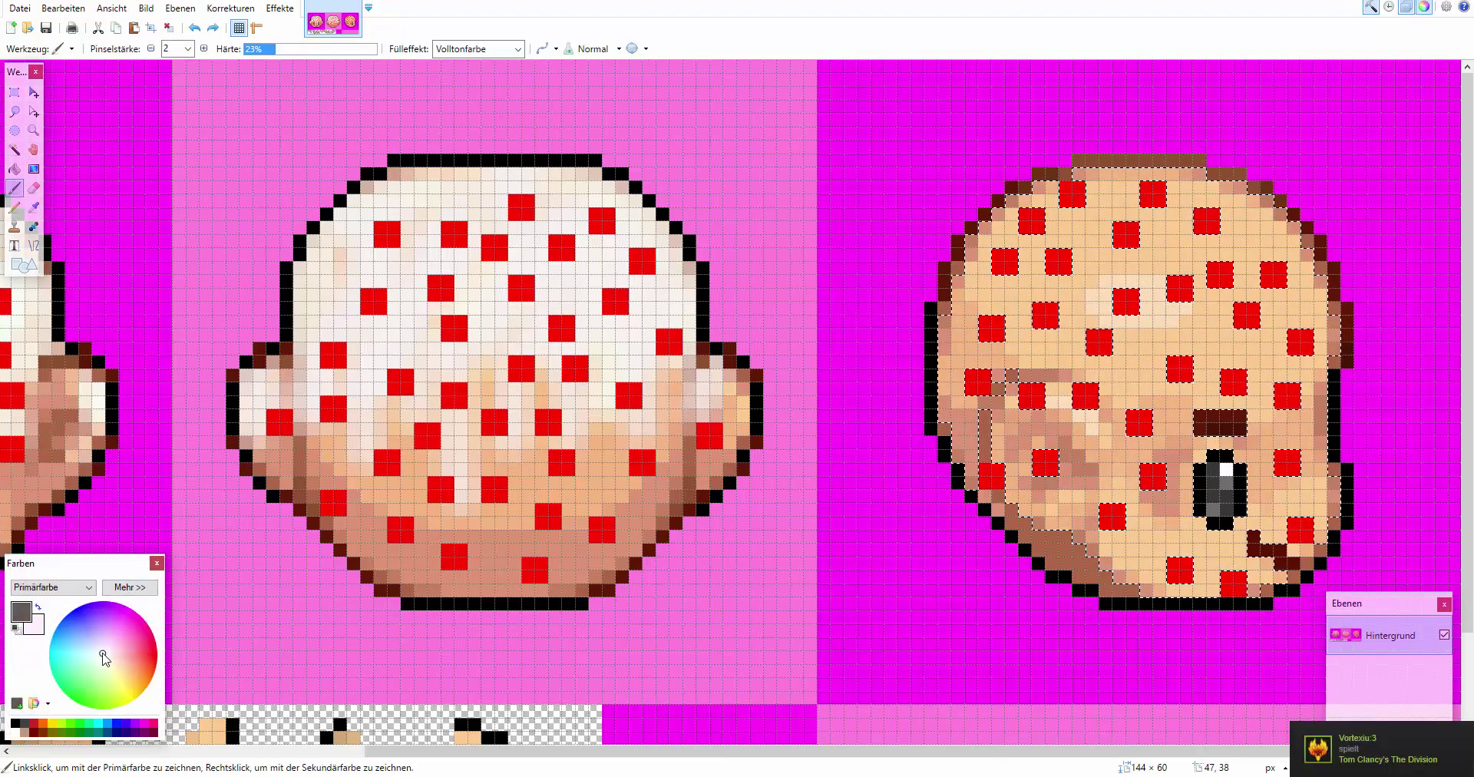
{"action": "left_click", "coordinate": [33, 620]}
{"action": "mouse_move", "coordinate": [1297, 257]}
{"action": "left_mouse_down"}
{"action": "mouse_move", "coordinate": [1322, 361]}
{"action": "mouse_move", "coordinate": [1099, 361]}
{"action": "mouse_move", "coordinate": [1151, 399]}
{"action": "mouse_move", "coordinate": [951, 345]}
{"action": "mouse_move", "coordinate": [1075, 222]}
{"action": "mouse_move", "coordinate": [1125, 213]}
{"action": "mouse_move", "coordinate": [990, 460]}
{"action": "mouse_move", "coordinate": [1175, 423]}
{"action": "mouse_move", "coordinate": [1136, 491]}
{"action": "mouse_move", "coordinate": [1182, 596]}
{"action": "left_mouse_up"}
{"action": "key", "text": "ctrl+z"}
{"action": "left_click", "coordinate": [22, 612]}
{"action": "left_click", "coordinate": [16, 732]}
{"action": "key", "text": "s"}
{"action": "key", "text": "ctrl+shift+a"}
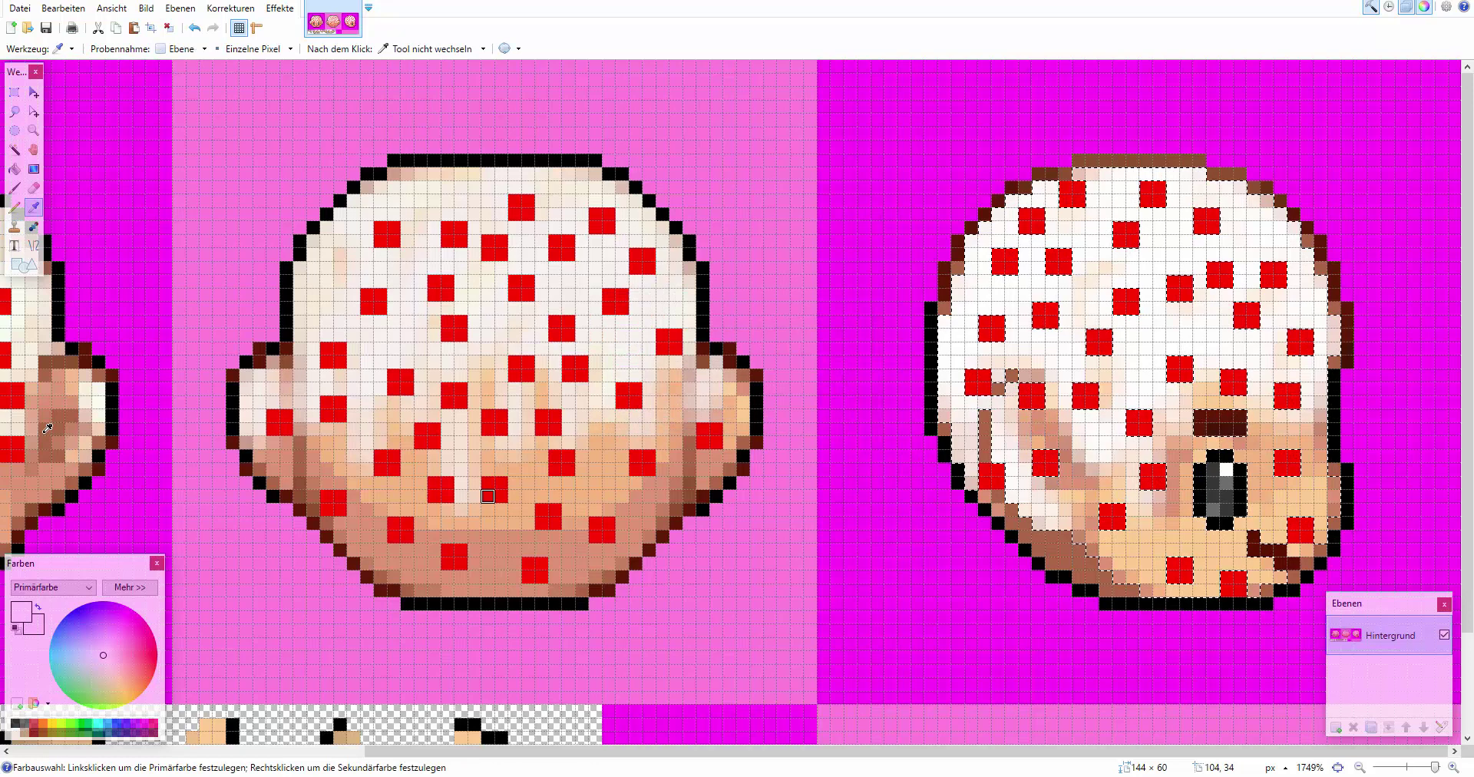
Brush white over the side head's lower back and ear without a selection, and repair the outline with sampled black
{"action": "left_click", "coordinate": [15, 188]}
{"action": "left_click_drag", "start_coordinate": [1015, 526], "coordinate": [1111, 595]}
{"action": "left_click_drag", "start_coordinate": [1061, 399], "coordinate": [1075, 476]}
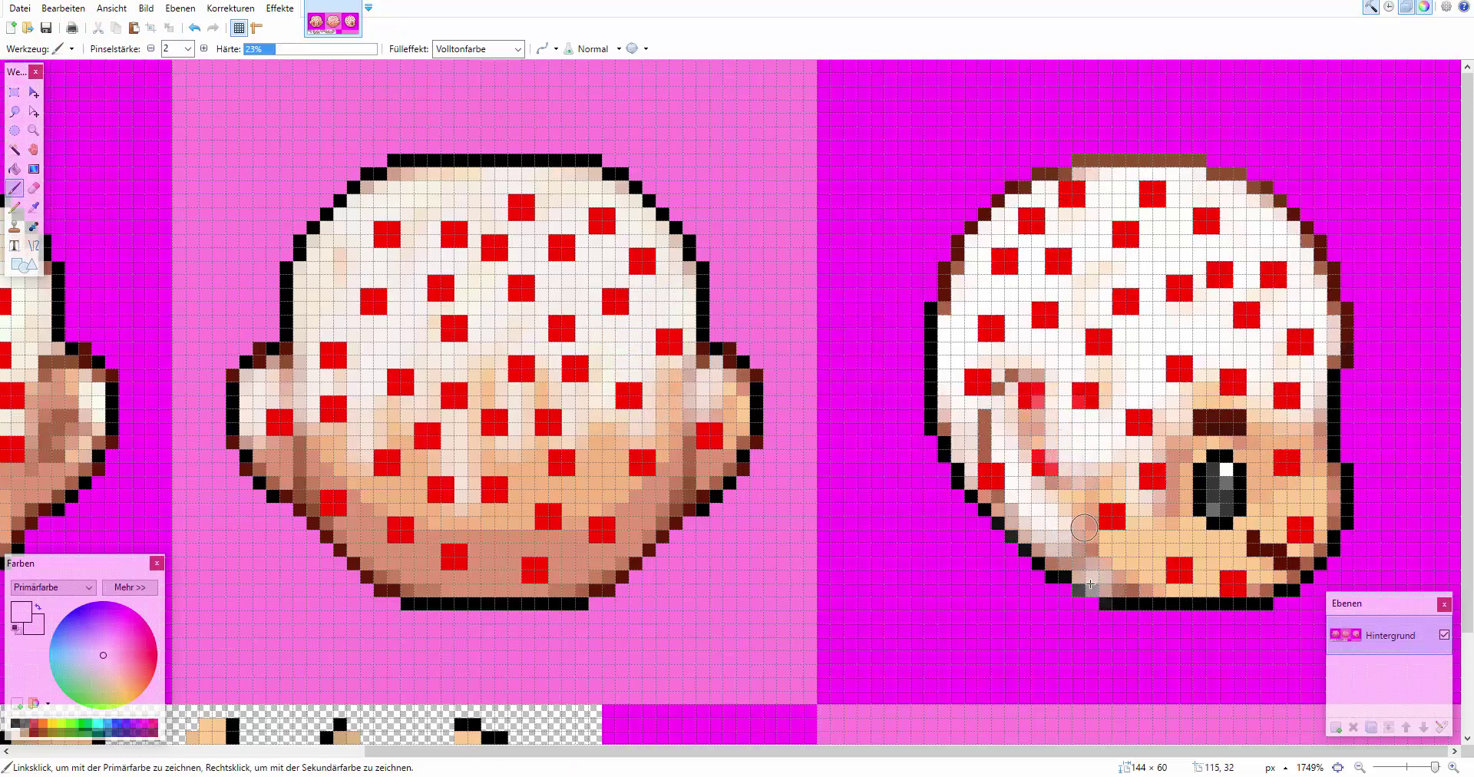
{"action": "key", "text": "k"}
{"action": "left_click", "coordinate": [1081, 590]}
{"action": "key", "text": "p"}
Set the colour to DB0F23 and pencil darker red pixels onto spots on the side and back heads
{"action": "left_click", "coordinate": [153, 650]}
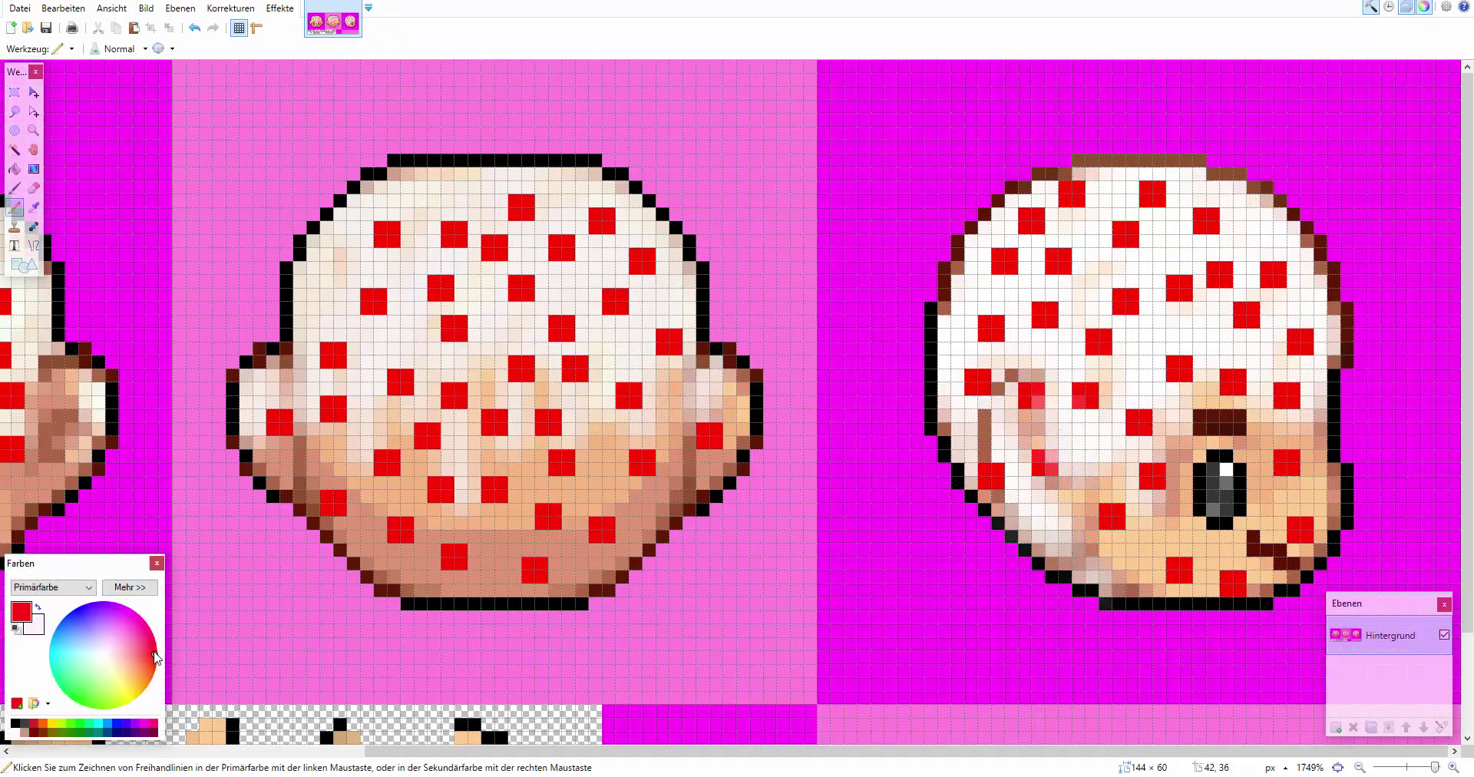
{"action": "left_click", "coordinate": [130, 586]}
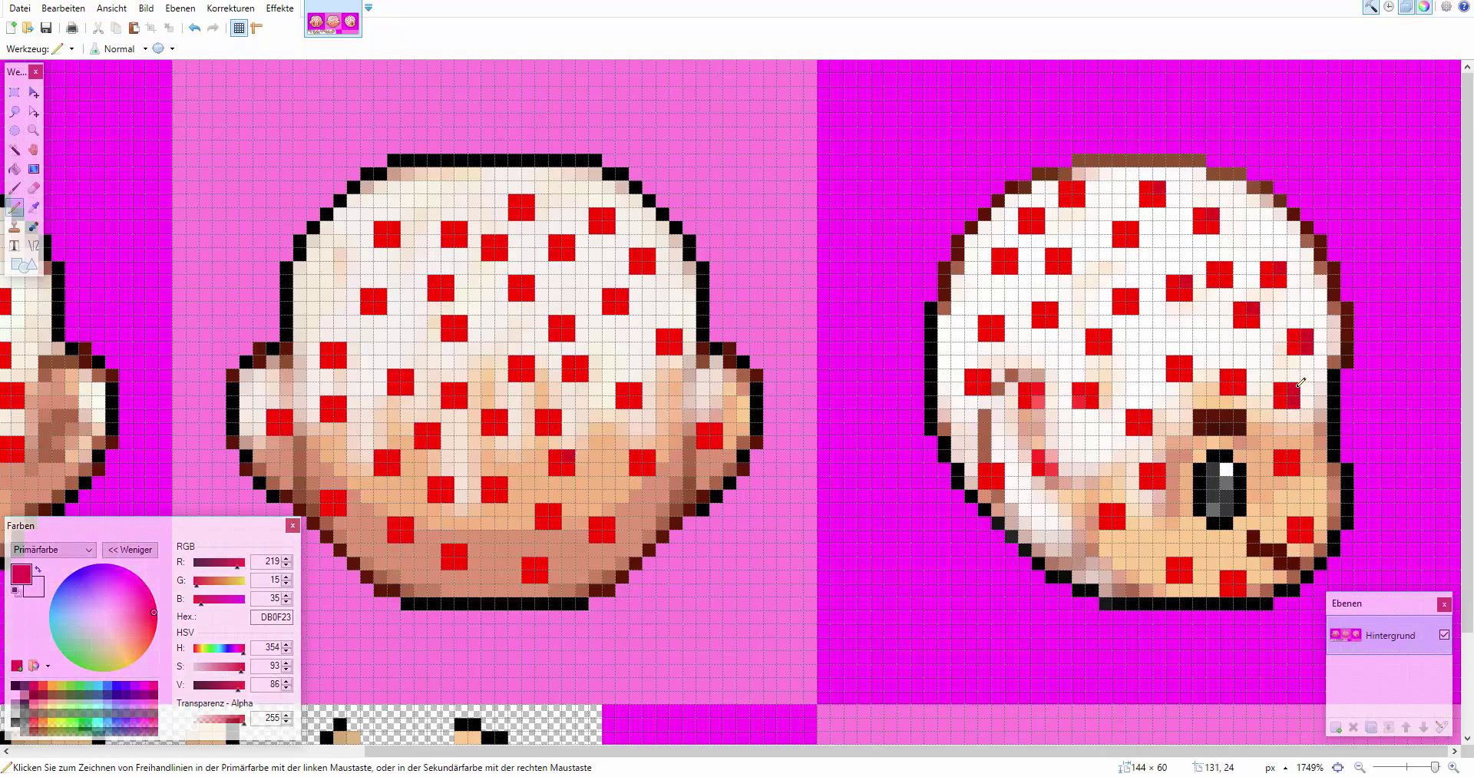
Examine the front and back heads and the small skin-coloured sprites below them
{"action": "scroll", "coordinate": [1301, 382], "scroll_direction": "down", "scroll_amount": 2}
{"action": "scroll", "coordinate": [828, 690], "scroll_direction": "left", "scroll_amount": 6}
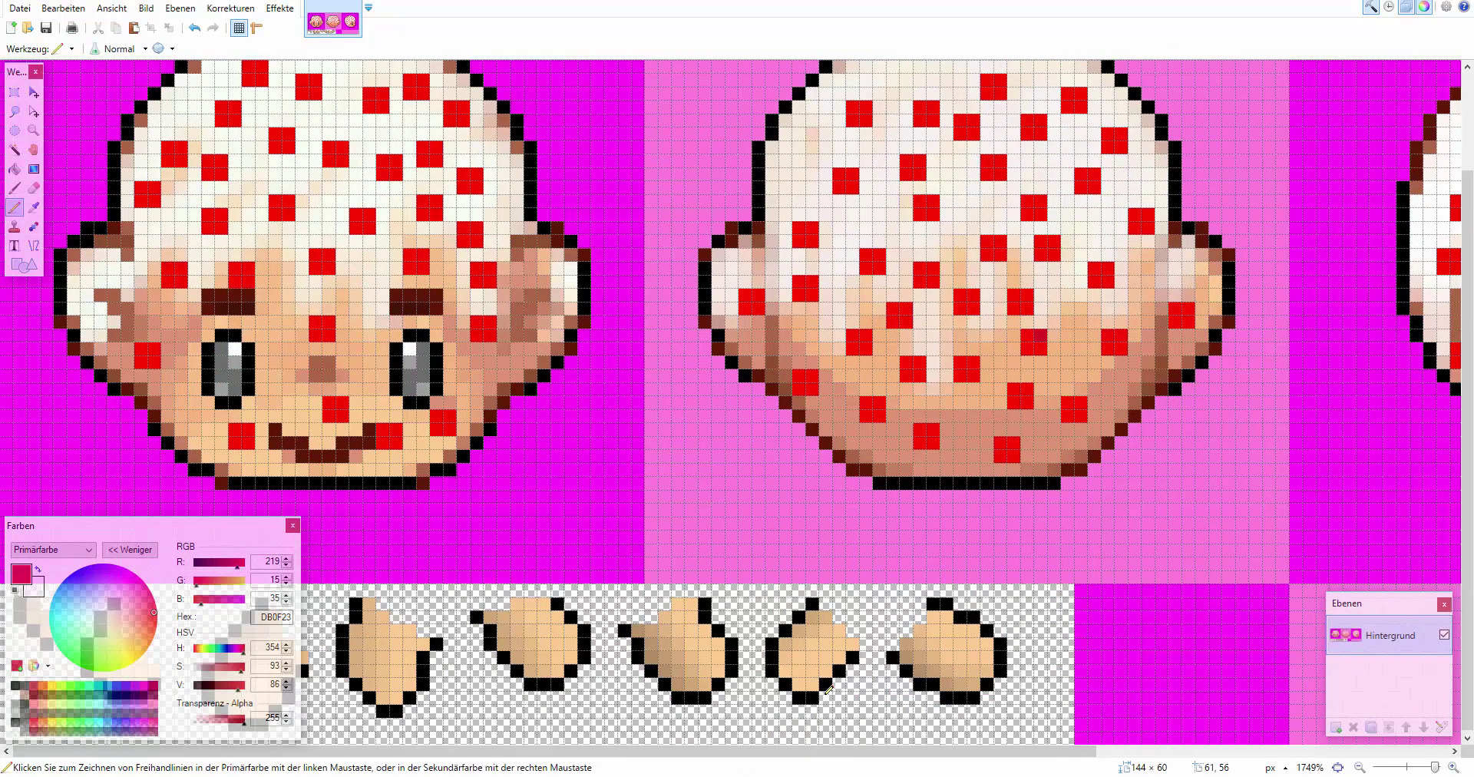
{"action": "scroll", "coordinate": [832, 689], "scroll_direction": "up", "scroll_amount": 2}
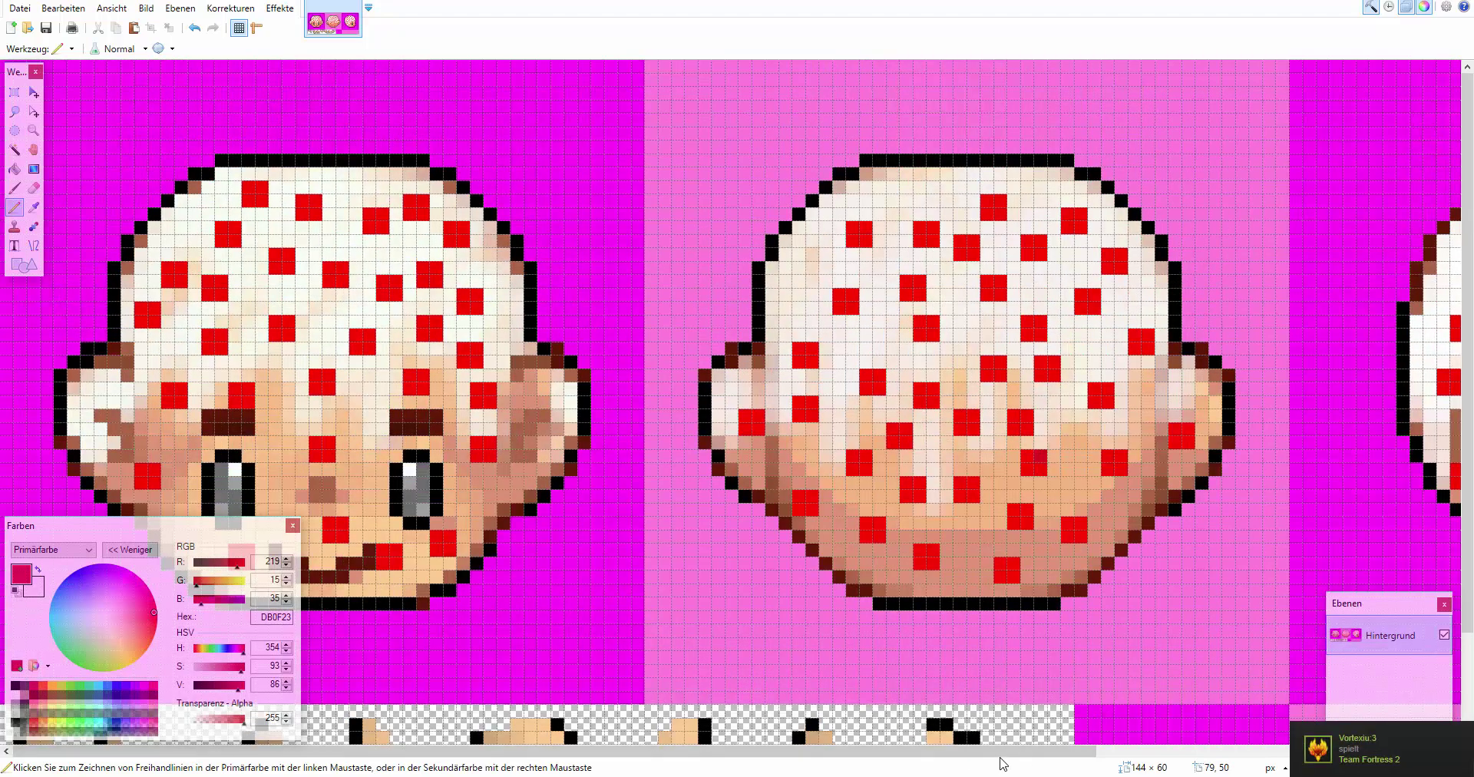
{"action": "left_click_drag", "start_coordinate": [1004, 753], "coordinate": [693, 738]}
{"action": "scroll", "coordinate": [685, 564], "scroll_direction": "down", "scroll_amount": 2}
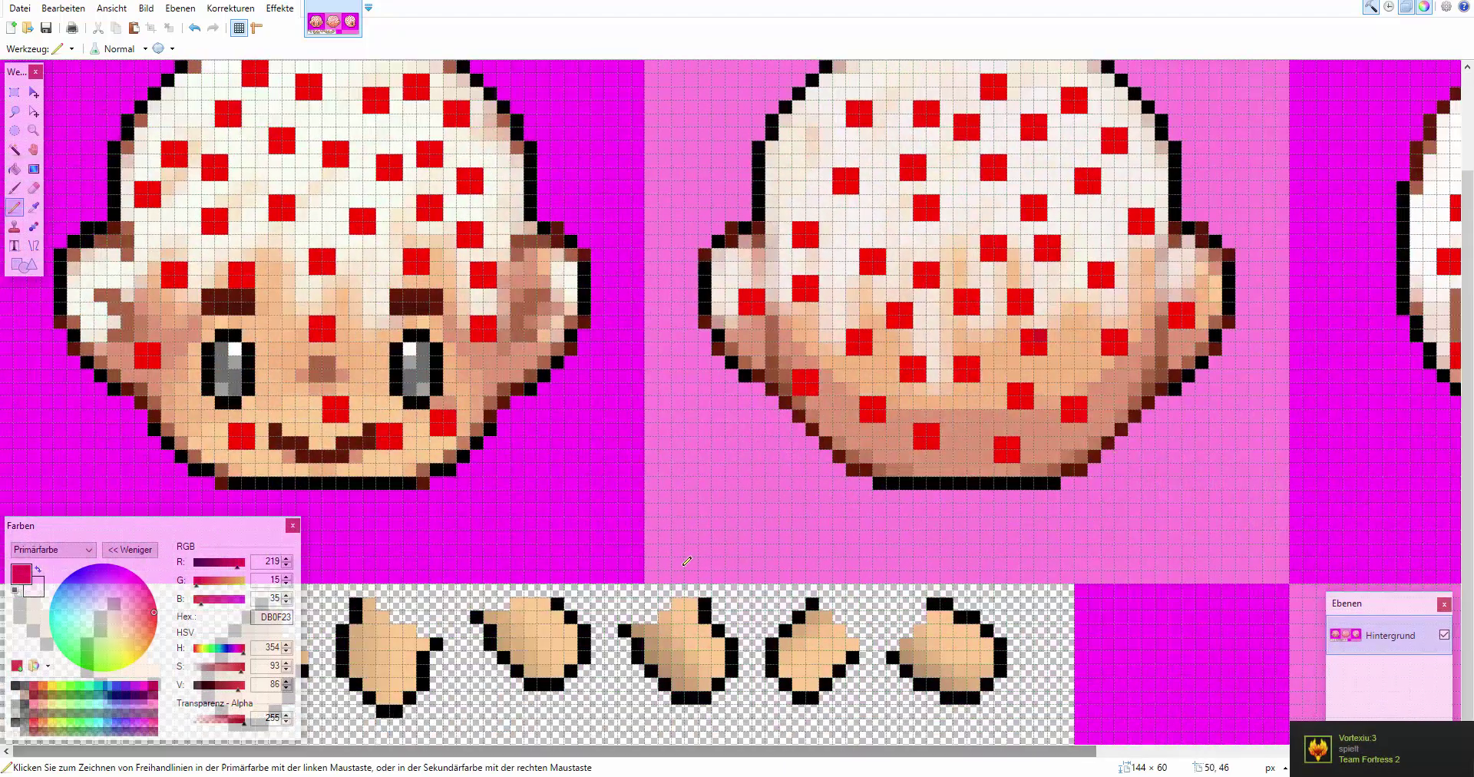
{"action": "scroll", "coordinate": [851, 624], "scroll_direction": "up", "scroll_amount": 2}
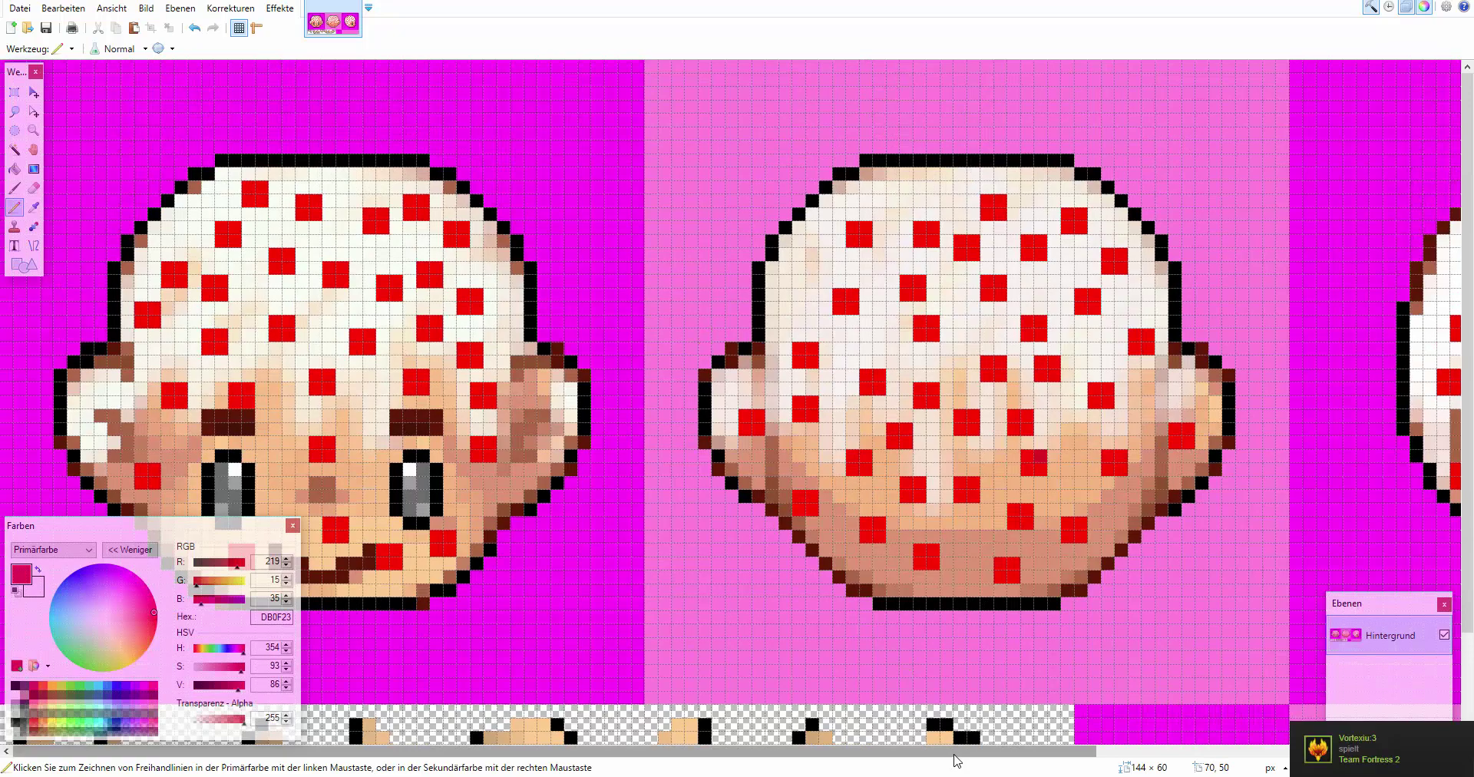
{"action": "mouse_move", "coordinate": [952, 751]}
{"action": "left_mouse_down"}
{"action": "mouse_move", "coordinate": [1248, 749]}
{"action": "mouse_move", "coordinate": [953, 750]}
{"action": "left_mouse_up"}
{"action": "scroll", "coordinate": [695, 591], "scroll_direction": "down", "scroll_amount": 2}
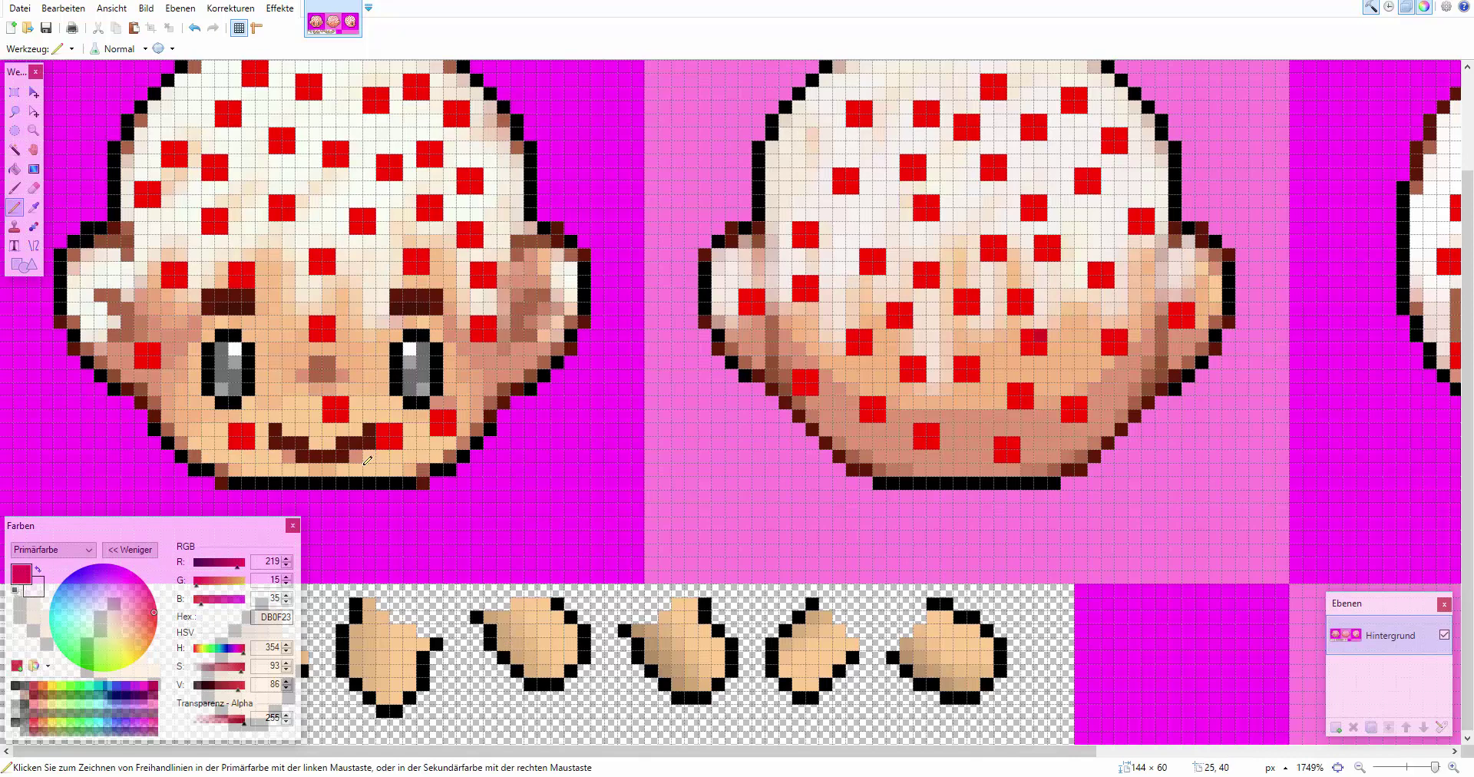
Shift the red spot beside the front head's mouth one pixel outward, using sampled skin colour FDCB91 and sampled red FF0800
{"action": "key", "text": "k"}
{"action": "left_click", "coordinate": [399, 434]}
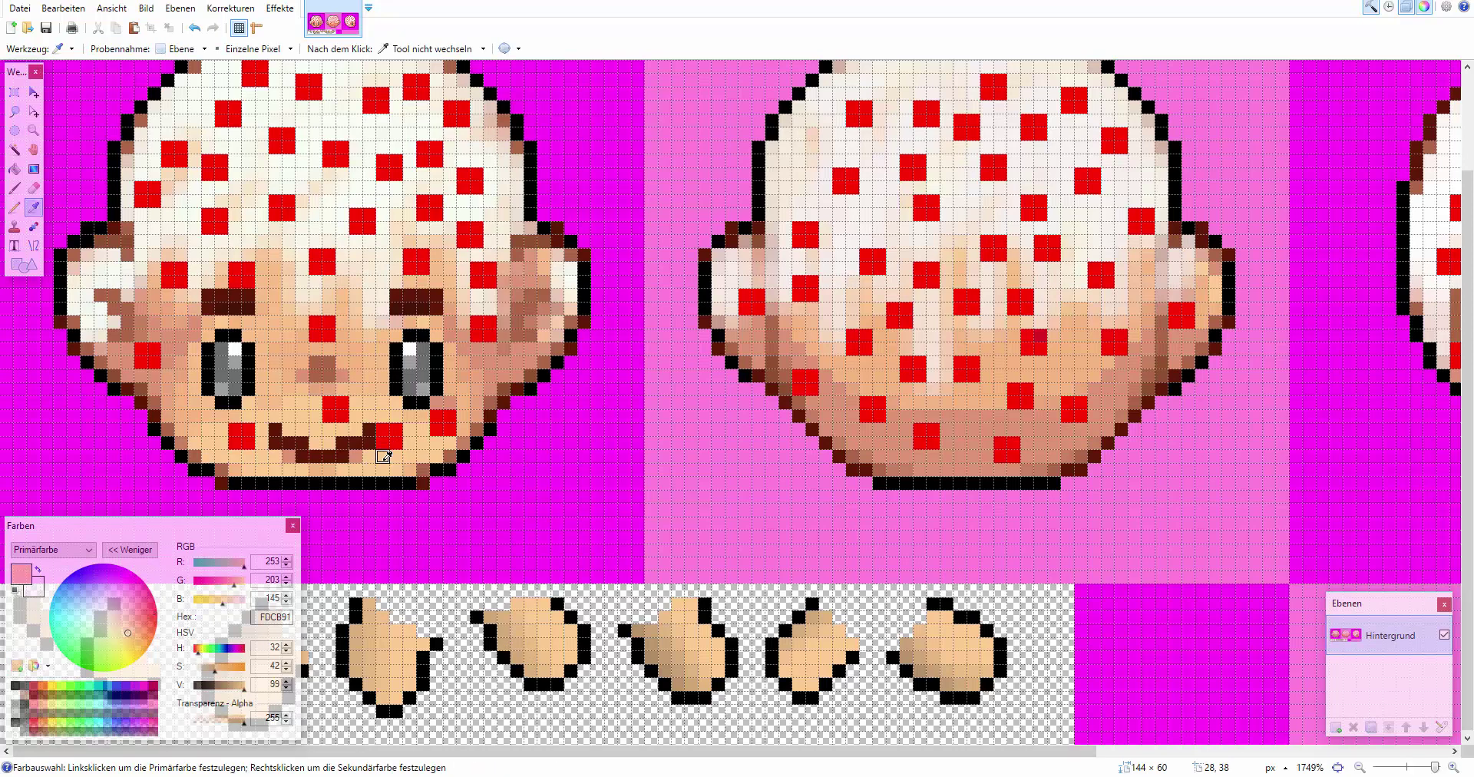
{"action": "left_click", "coordinate": [399, 434]}
{"action": "key", "text": "p"}
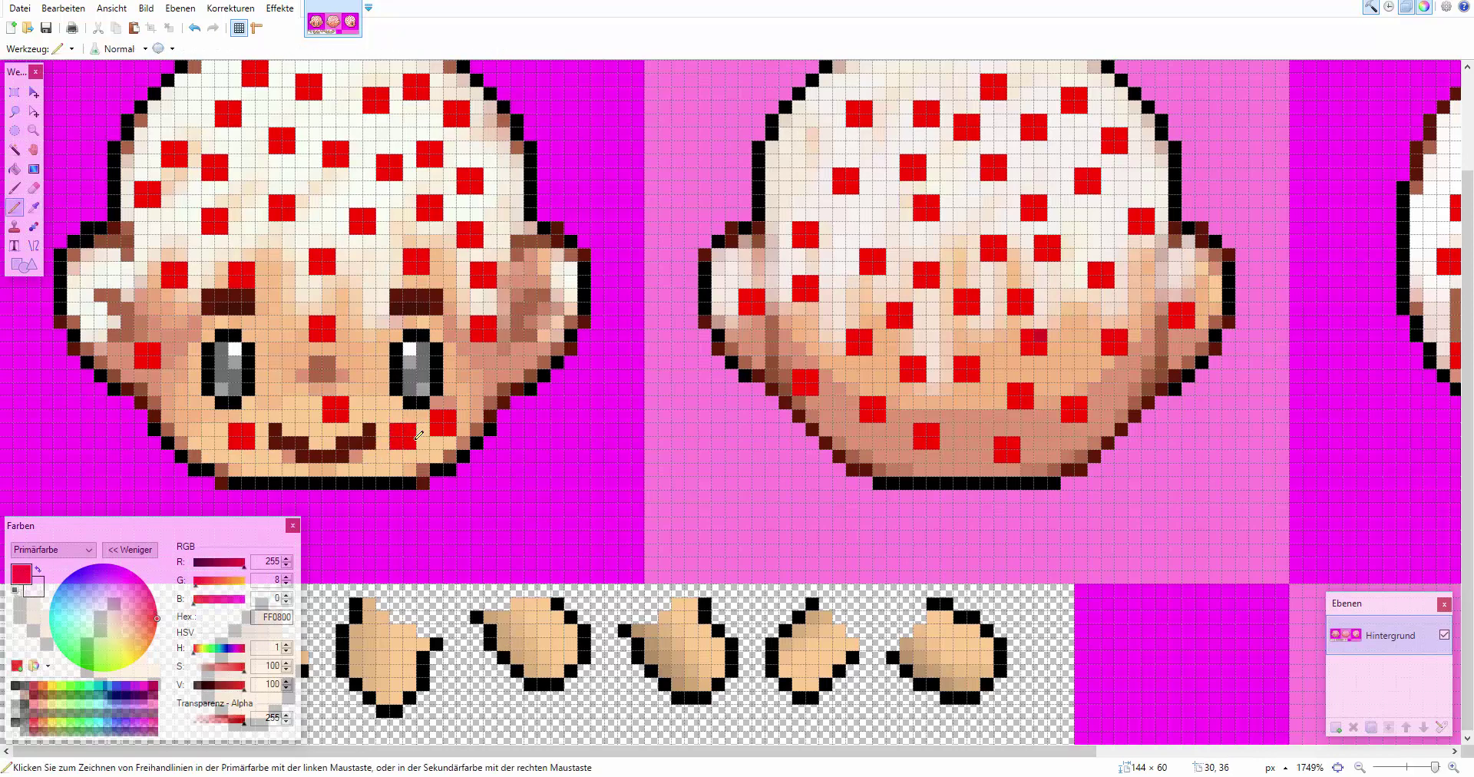
Pencil FF0800 red spots onto the small skin-coloured sprites below the heads
{"action": "key", "text": "k"}
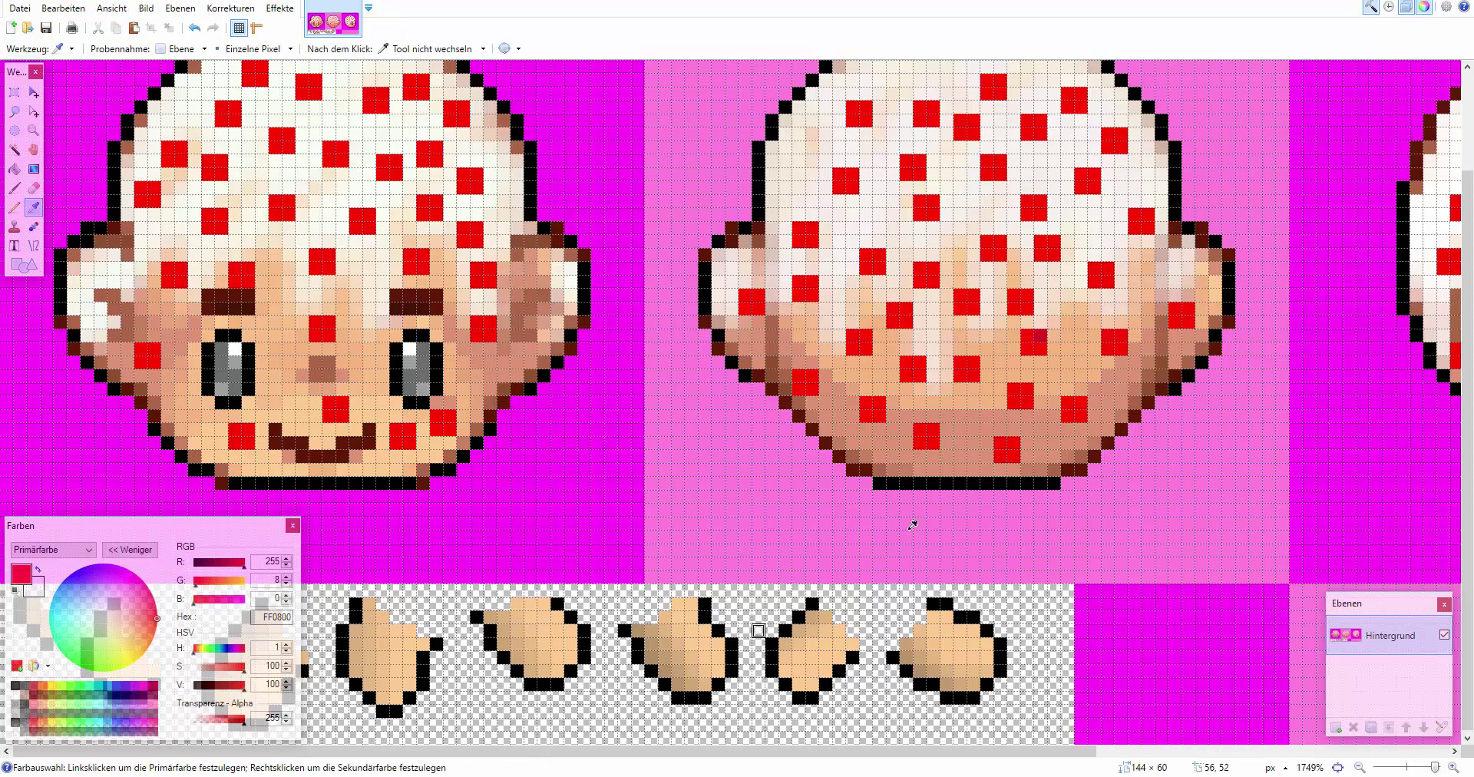
{"action": "key", "text": "p"}
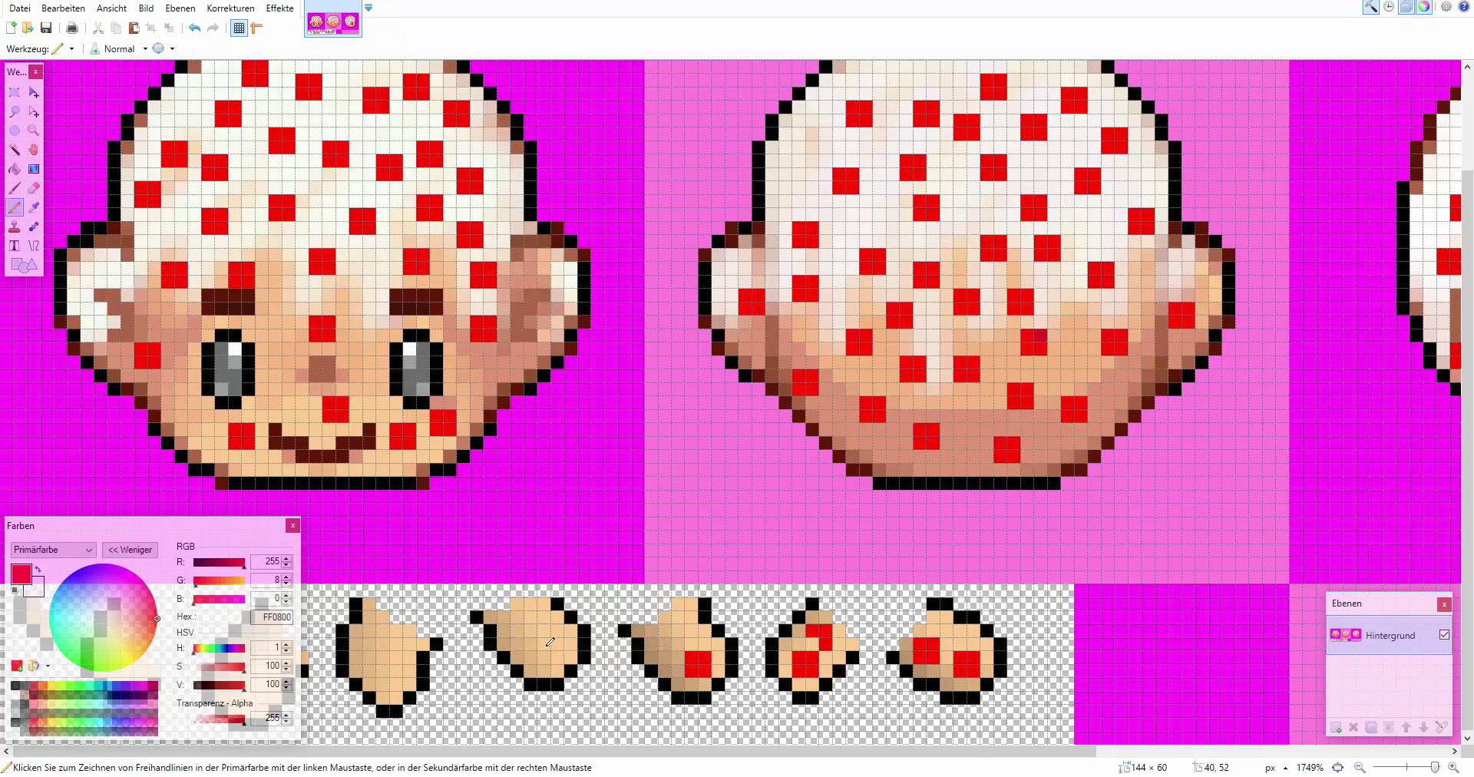
{"action": "mouse_move", "coordinate": [549, 641]}
{"action": "left_mouse_down"}
{"action": "mouse_move", "coordinate": [529, 659]}
{"action": "mouse_move", "coordinate": [539, 642]}
{"action": "left_mouse_up"}
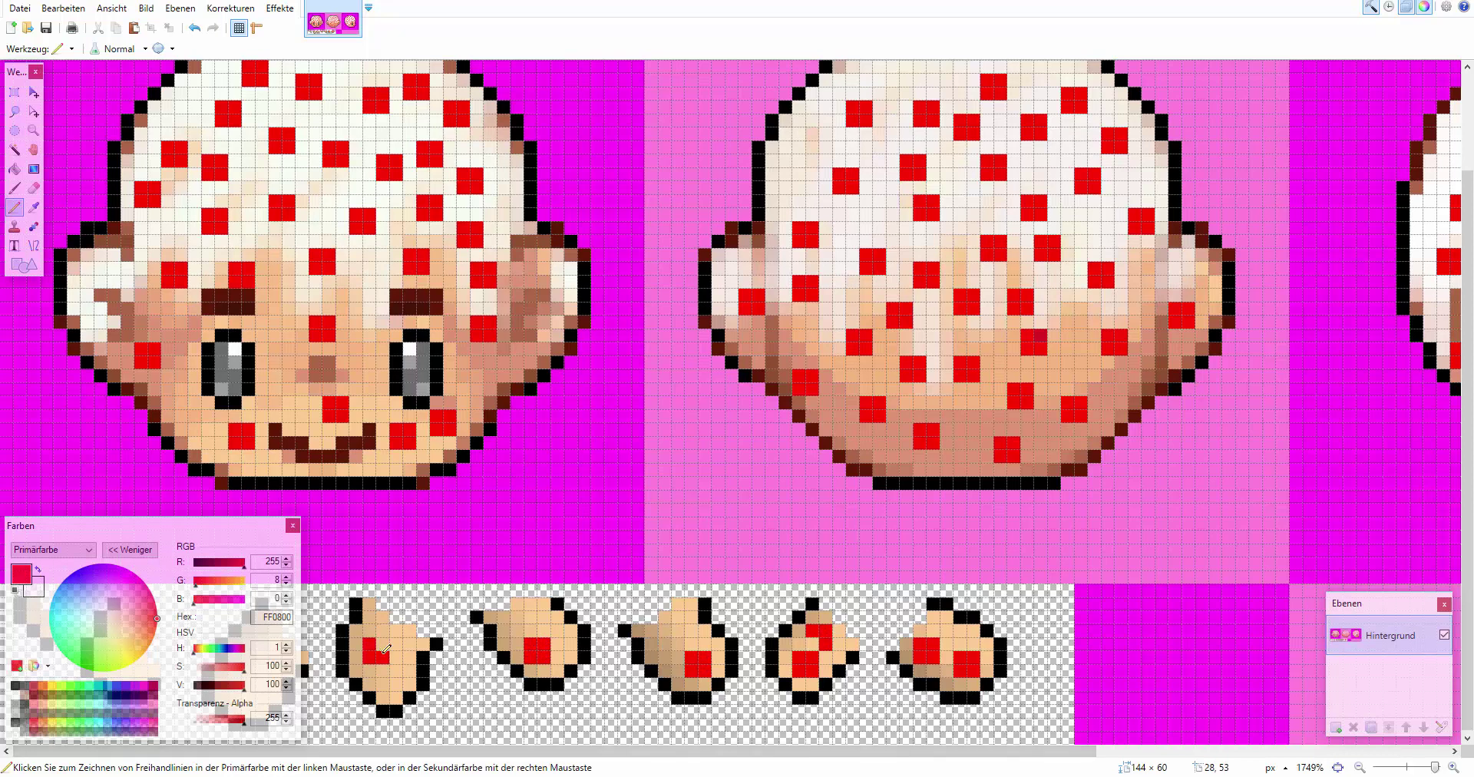
{"action": "left_click_drag", "start_coordinate": [159, 525], "coordinate": [622, 308]}
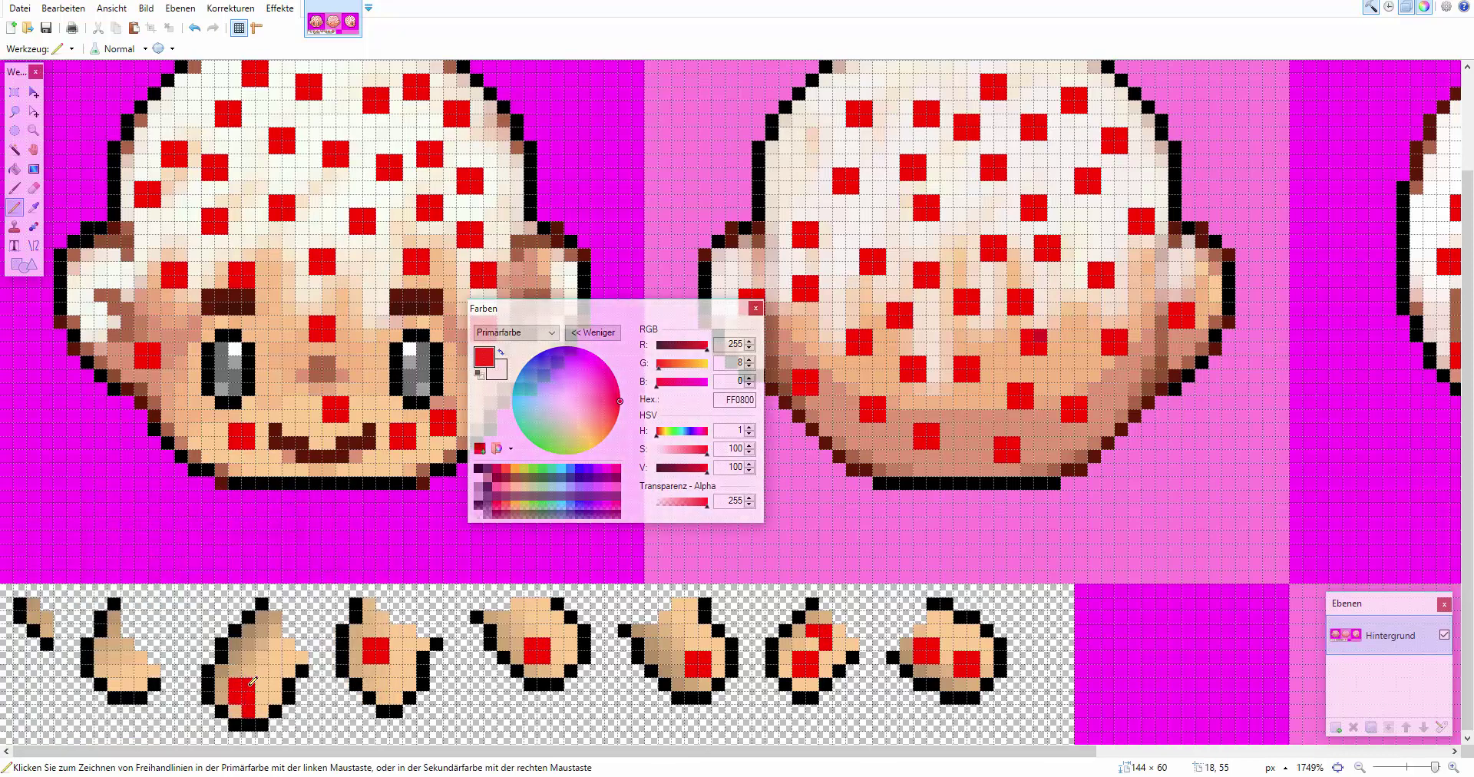
Tidy the two red spots on the third small sprite with sampled colours and add red spots to the first two sprites
{"action": "key", "text": "ctrl+z"}
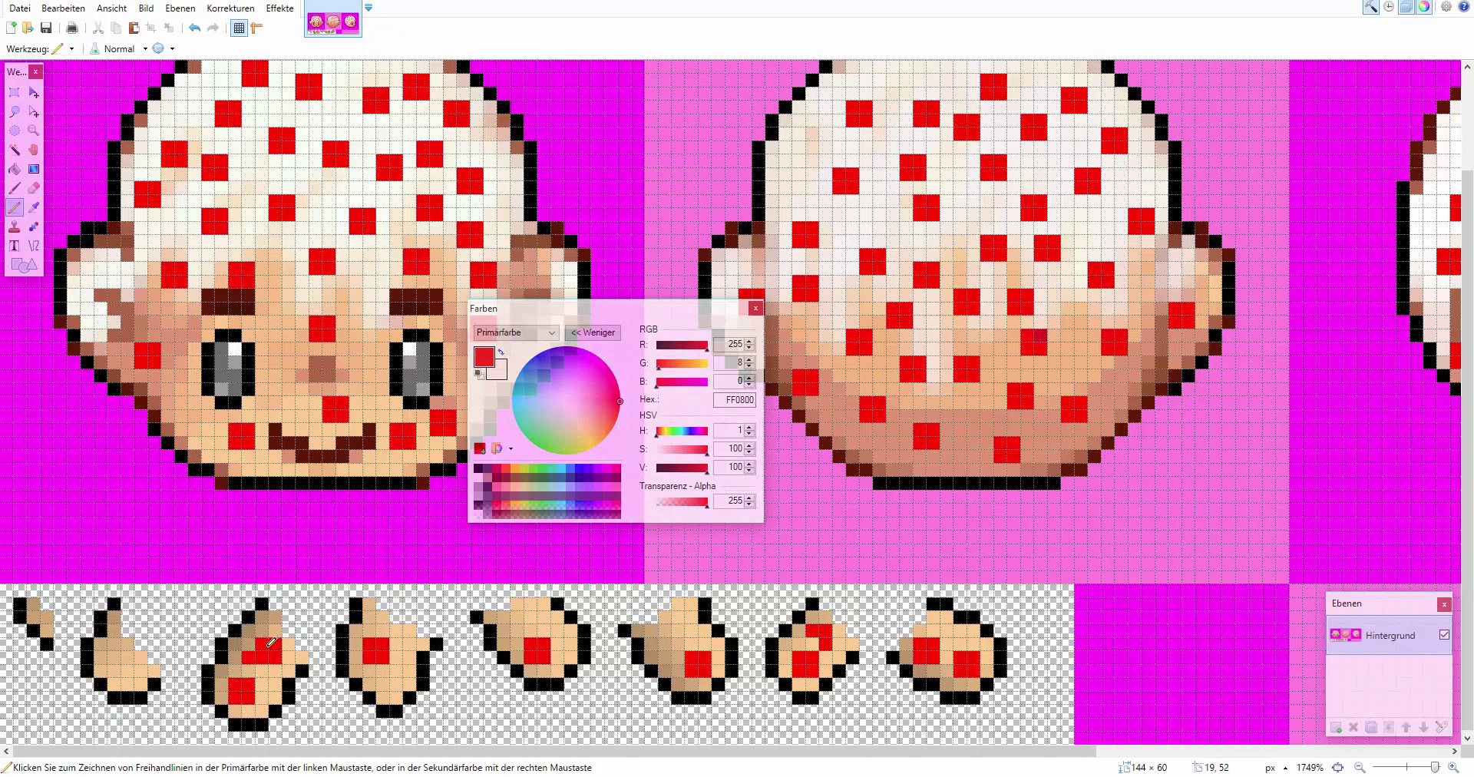
{"action": "key", "text": "k"}
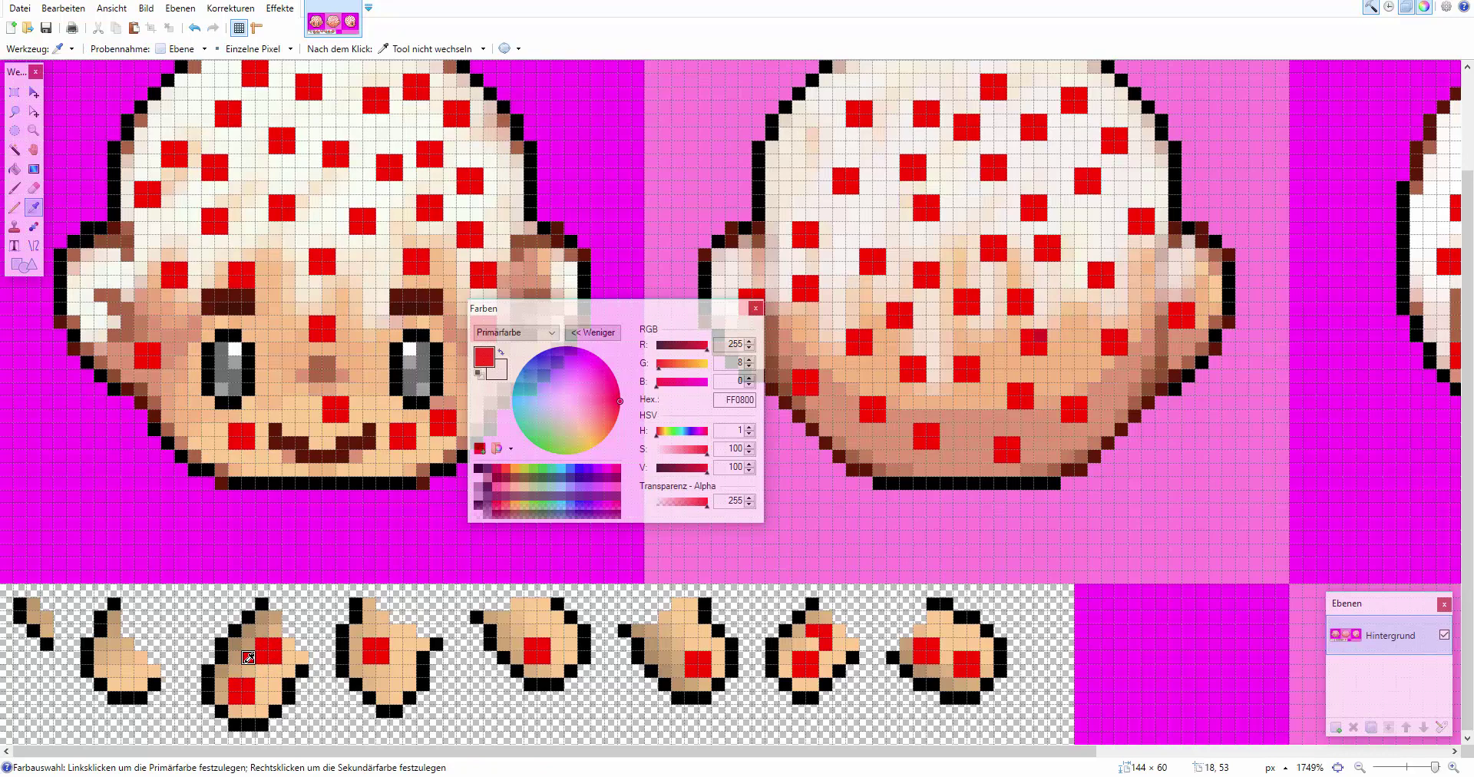
{"action": "left_click", "coordinate": [248, 670]}
{"action": "key", "text": "p"}
{"action": "left_click", "coordinate": [249, 658]}
{"action": "key", "text": "k"}
{"action": "left_click", "coordinate": [241, 685]}
{"action": "key", "text": "p"}
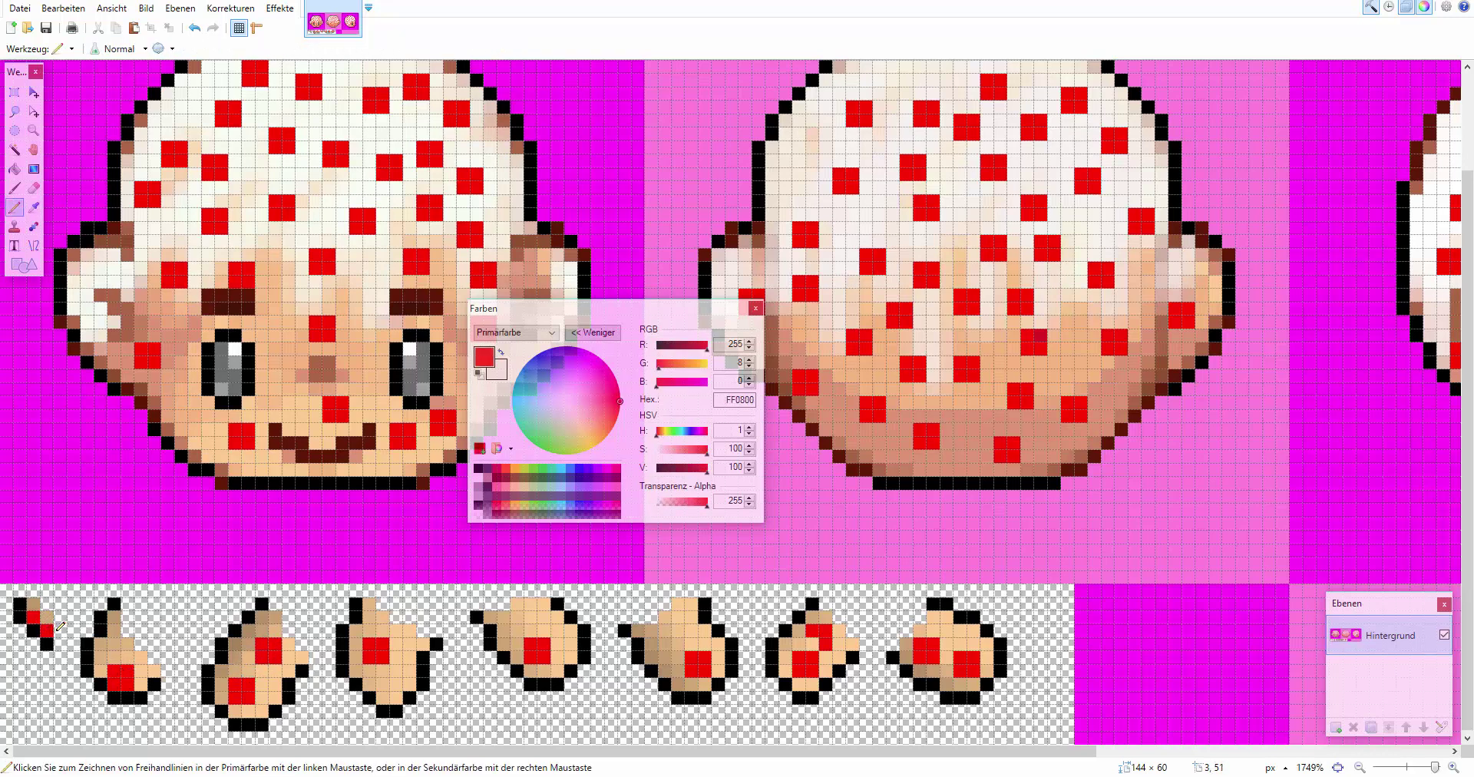
Brush soft white FEF9FF icing over the small sprites with a size 2 brush at 23% hardness
{"action": "left_click", "coordinate": [13, 187]}
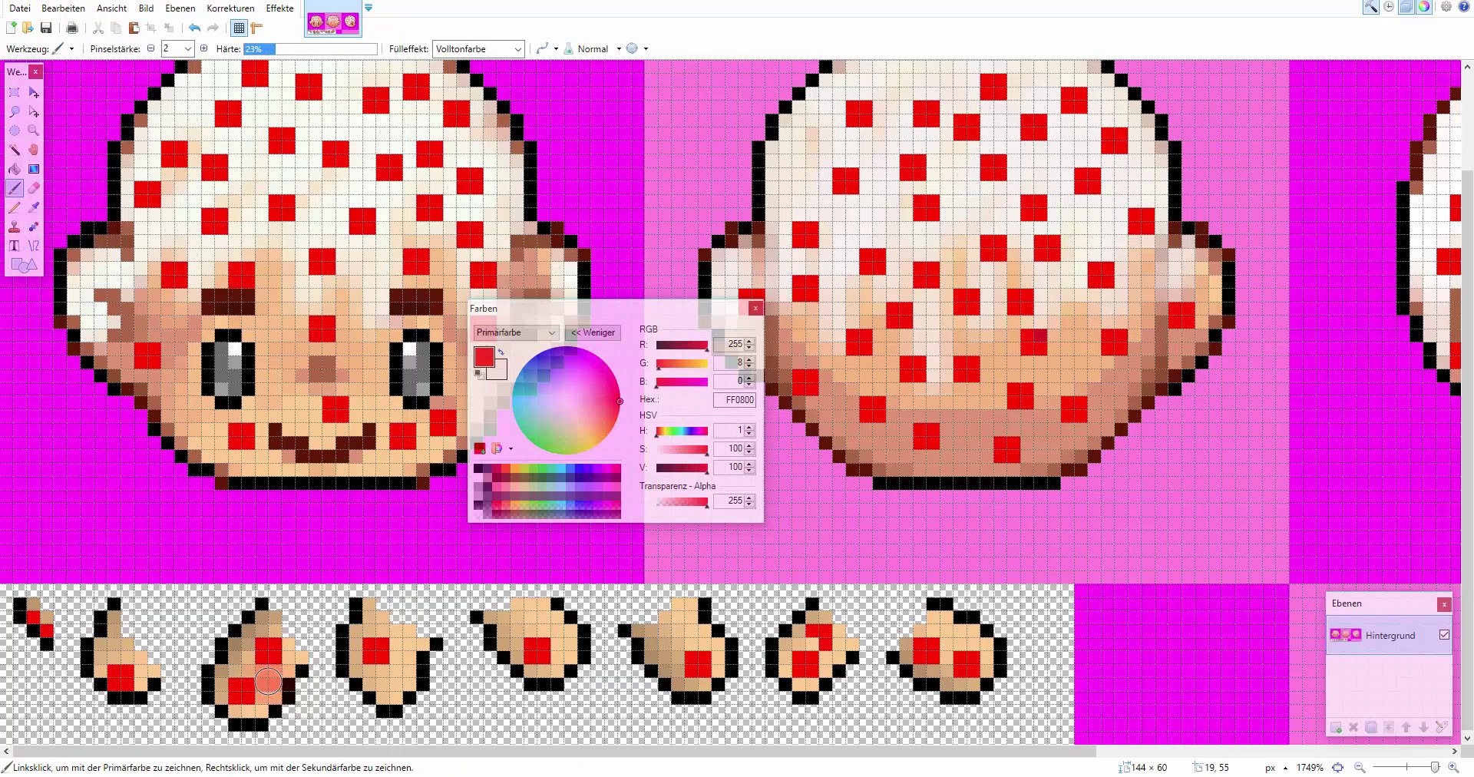
{"action": "key", "text": "ctrl+z"}
{"action": "left_click", "coordinate": [567, 398]}
{"action": "mouse_move", "coordinate": [551, 648]}
{"action": "left_mouse_down"}
{"action": "mouse_move", "coordinate": [509, 634]}
{"action": "mouse_move", "coordinate": [612, 652]}
{"action": "mouse_move", "coordinate": [683, 645]}
{"action": "mouse_move", "coordinate": [686, 627]}
{"action": "mouse_move", "coordinate": [670, 655]}
{"action": "left_mouse_up"}
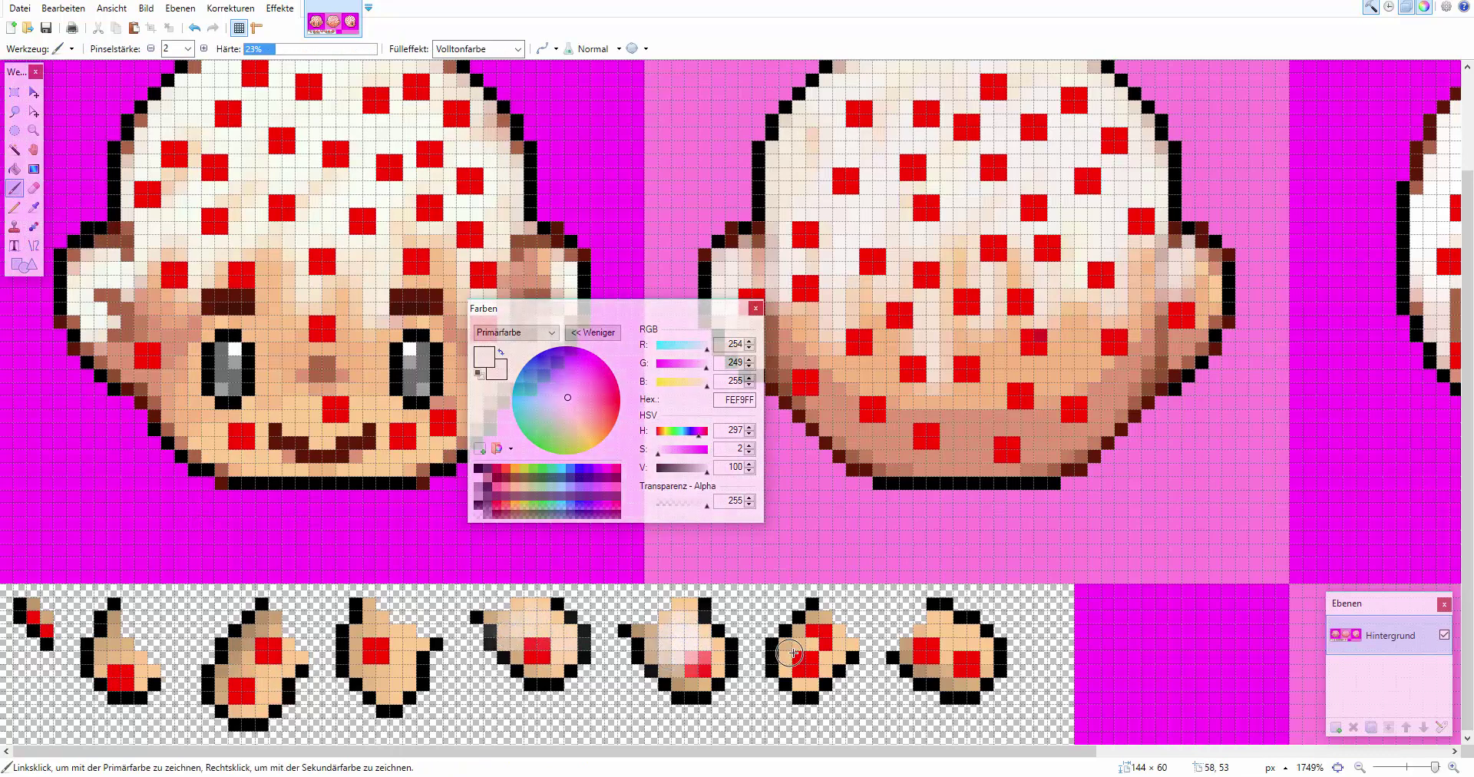
{"action": "mouse_move", "coordinate": [788, 653]}
{"action": "left_mouse_down"}
{"action": "mouse_move", "coordinate": [942, 660]}
{"action": "mouse_move", "coordinate": [954, 641]}
{"action": "mouse_move", "coordinate": [958, 663]}
{"action": "mouse_move", "coordinate": [983, 653]}
{"action": "mouse_move", "coordinate": [944, 652]}
{"action": "left_mouse_up"}
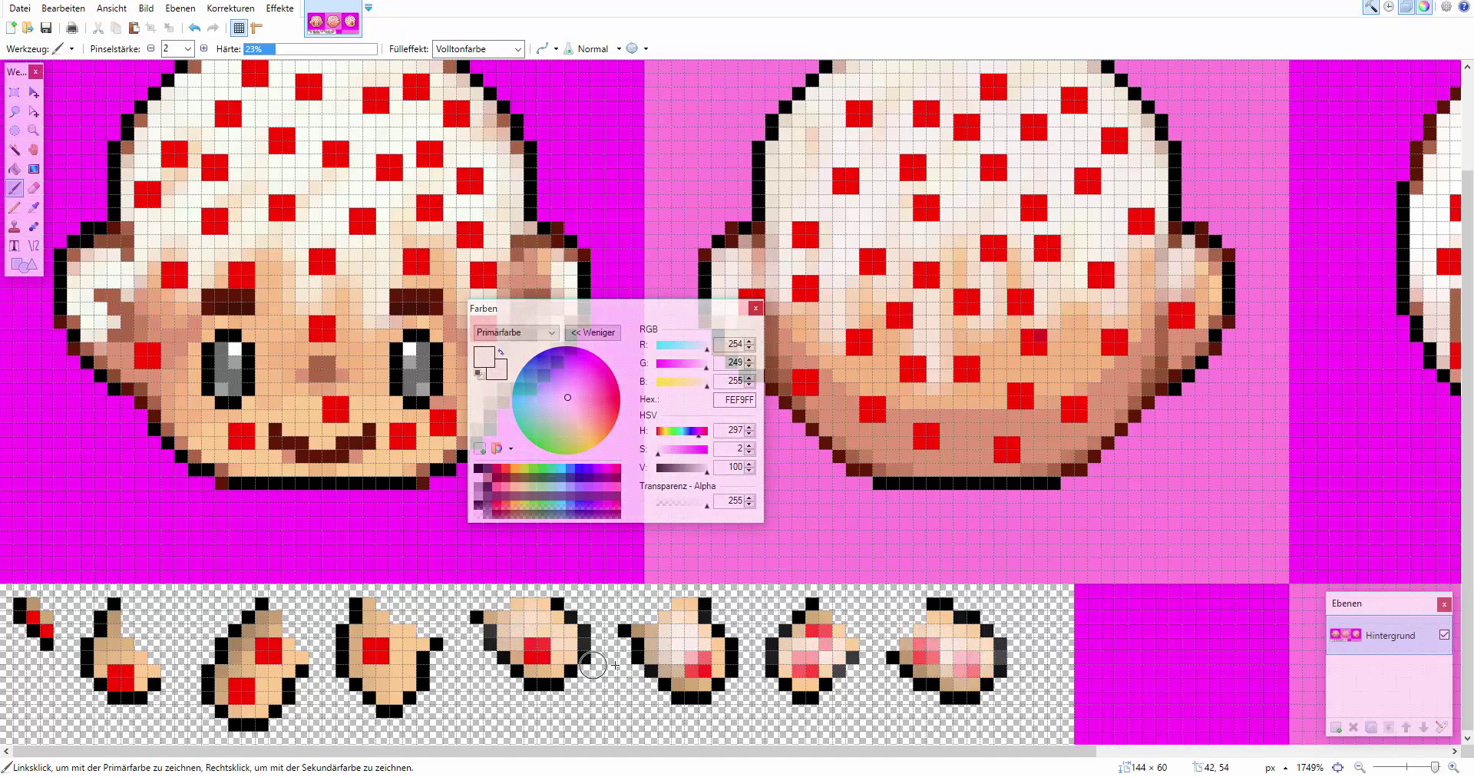
{"action": "left_click_drag", "start_coordinate": [591, 660], "coordinate": [527, 626]}
{"action": "mouse_move", "coordinate": [393, 650]}
{"action": "left_mouse_down"}
{"action": "mouse_move", "coordinate": [368, 661]}
{"action": "mouse_move", "coordinate": [357, 637]}
{"action": "left_mouse_up"}
{"action": "mouse_move", "coordinate": [245, 700]}
{"action": "left_mouse_down"}
{"action": "mouse_move", "coordinate": [283, 674]}
{"action": "mouse_move", "coordinate": [271, 638]}
{"action": "mouse_move", "coordinate": [129, 676]}
{"action": "mouse_move", "coordinate": [102, 663]}
{"action": "mouse_move", "coordinate": [112, 630]}
{"action": "mouse_move", "coordinate": [147, 664]}
{"action": "mouse_move", "coordinate": [43, 626]}
{"action": "left_mouse_up"}
Select the magenta background around the side head and the pink area beneath it with the Magic Wand, and delete both
{"action": "left_click_drag", "start_coordinate": [901, 756], "coordinate": [1258, 755]}
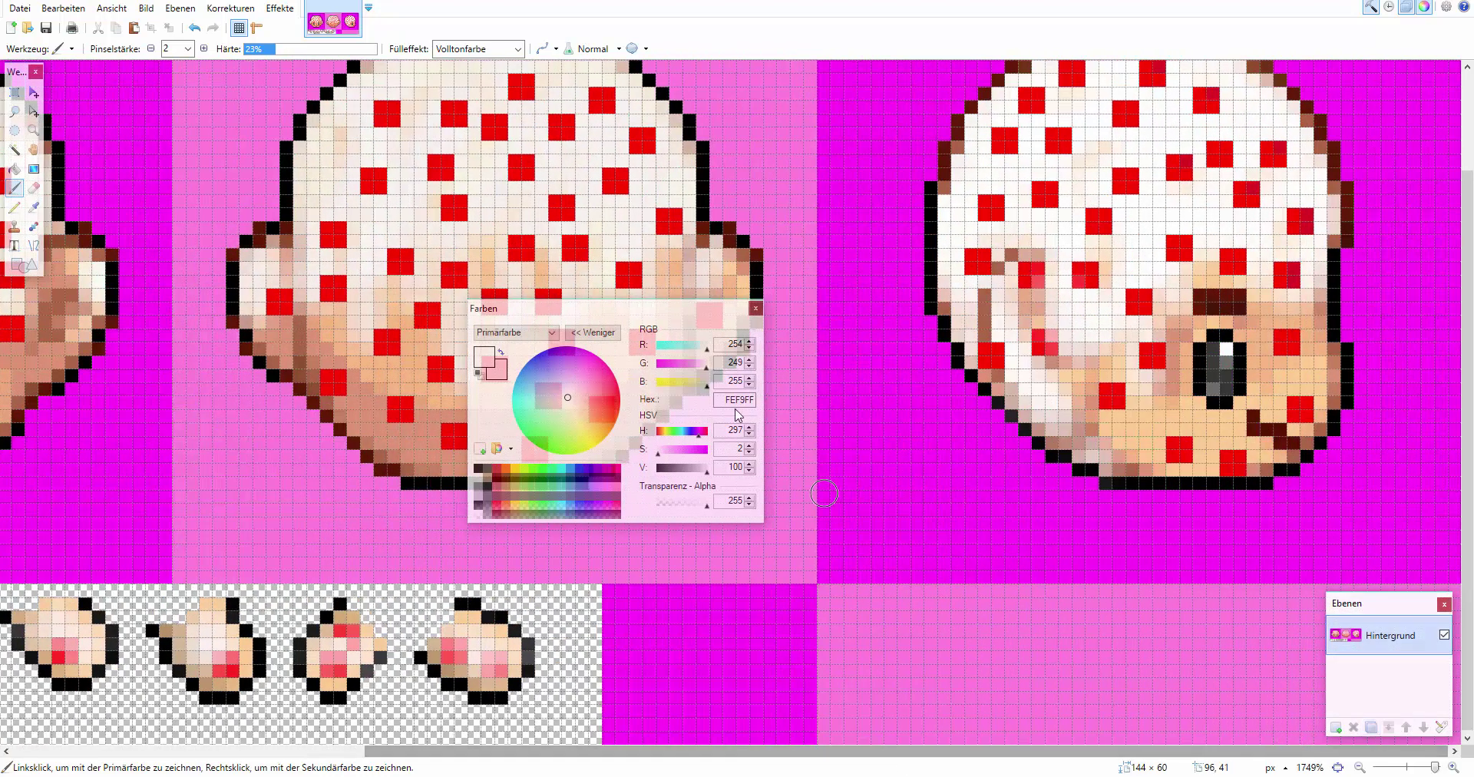
{"action": "left_click_drag", "start_coordinate": [704, 309], "coordinate": [239, 526]}
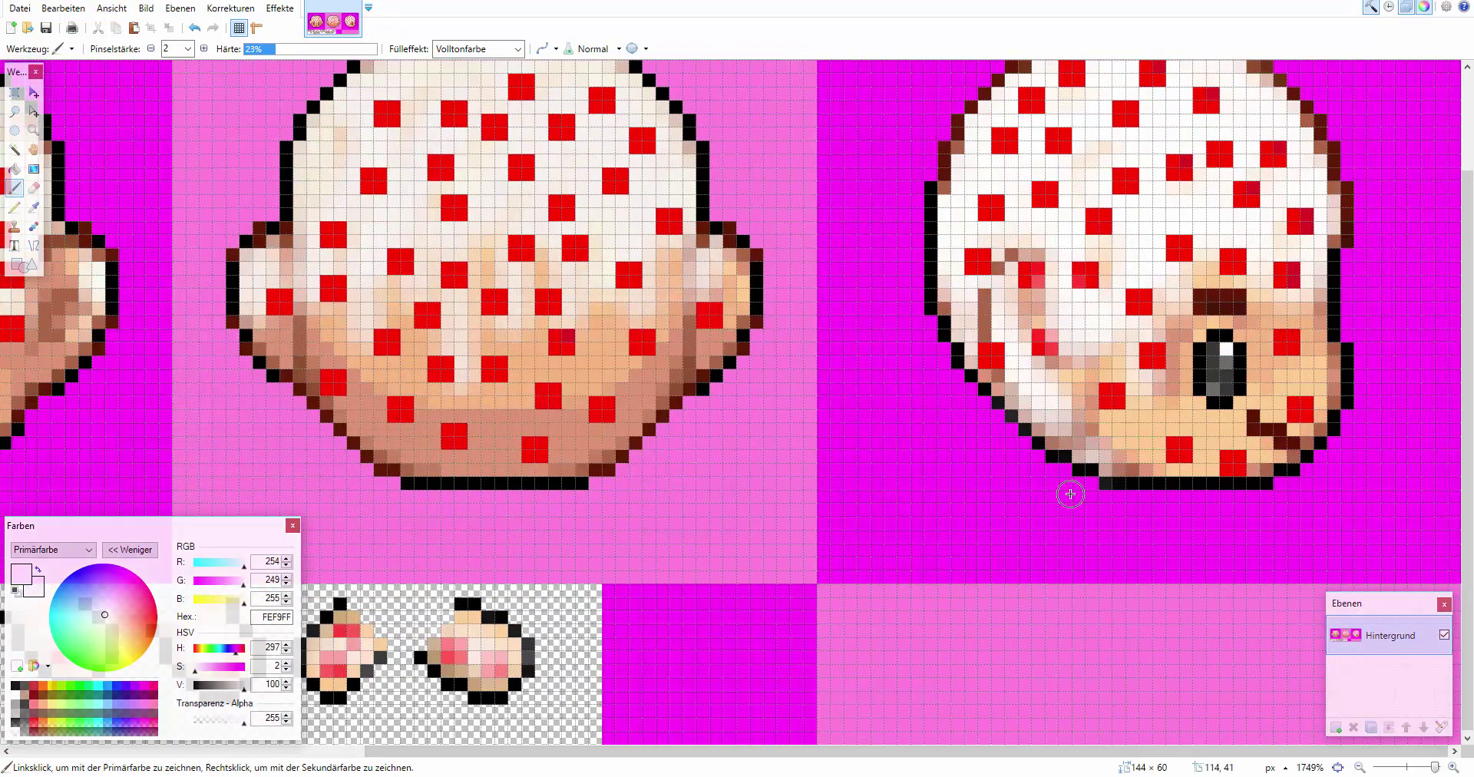
{"action": "left_click", "coordinate": [14, 150]}
{"action": "left_click", "coordinate": [891, 497]}
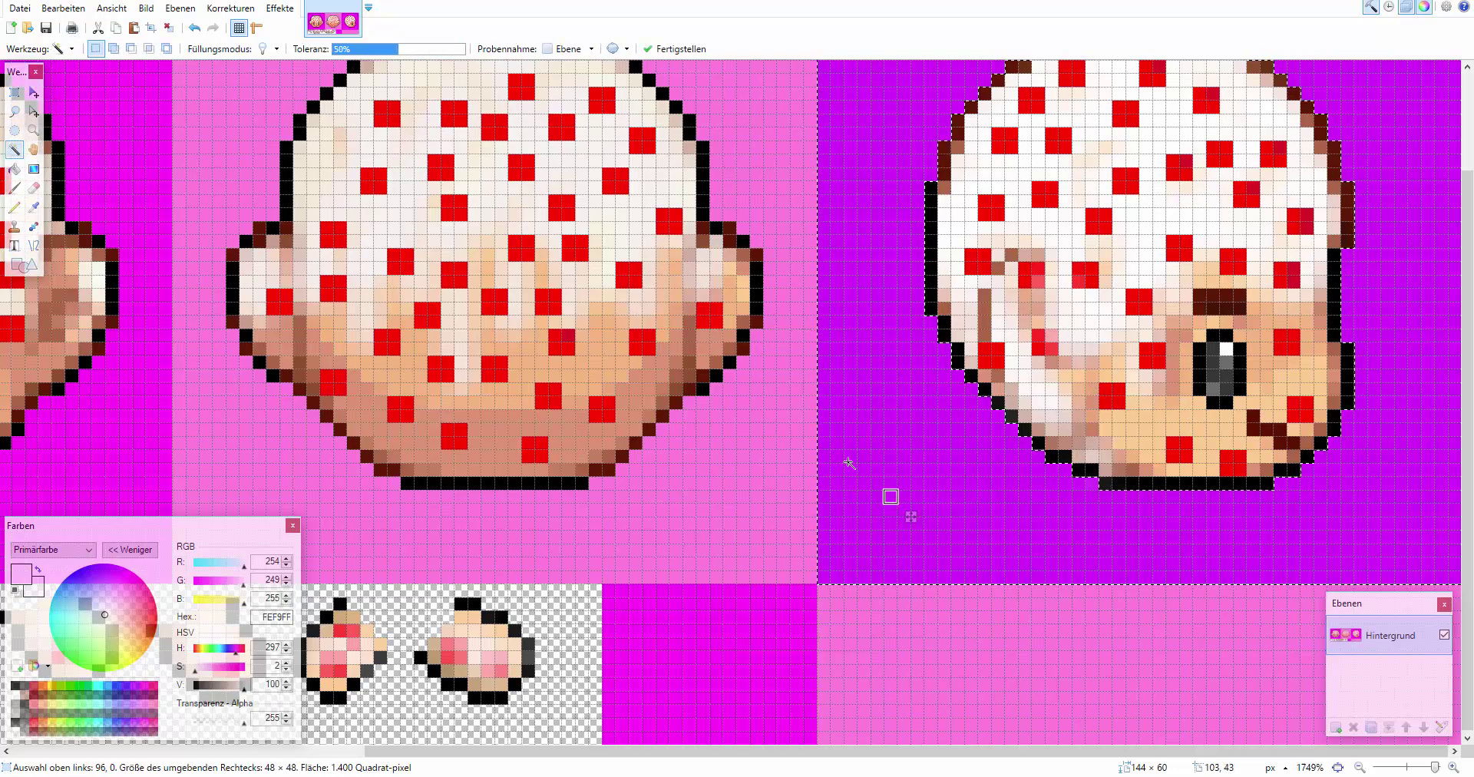
{"action": "key", "text": "Delete"}
{"action": "left_click", "coordinate": [890, 616]}
{"action": "key", "text": "Delete"}
Delete the magenta block beside the small sprites and the backgrounds around the back and front heads, and clear the selection
{"action": "left_click", "coordinate": [786, 666]}
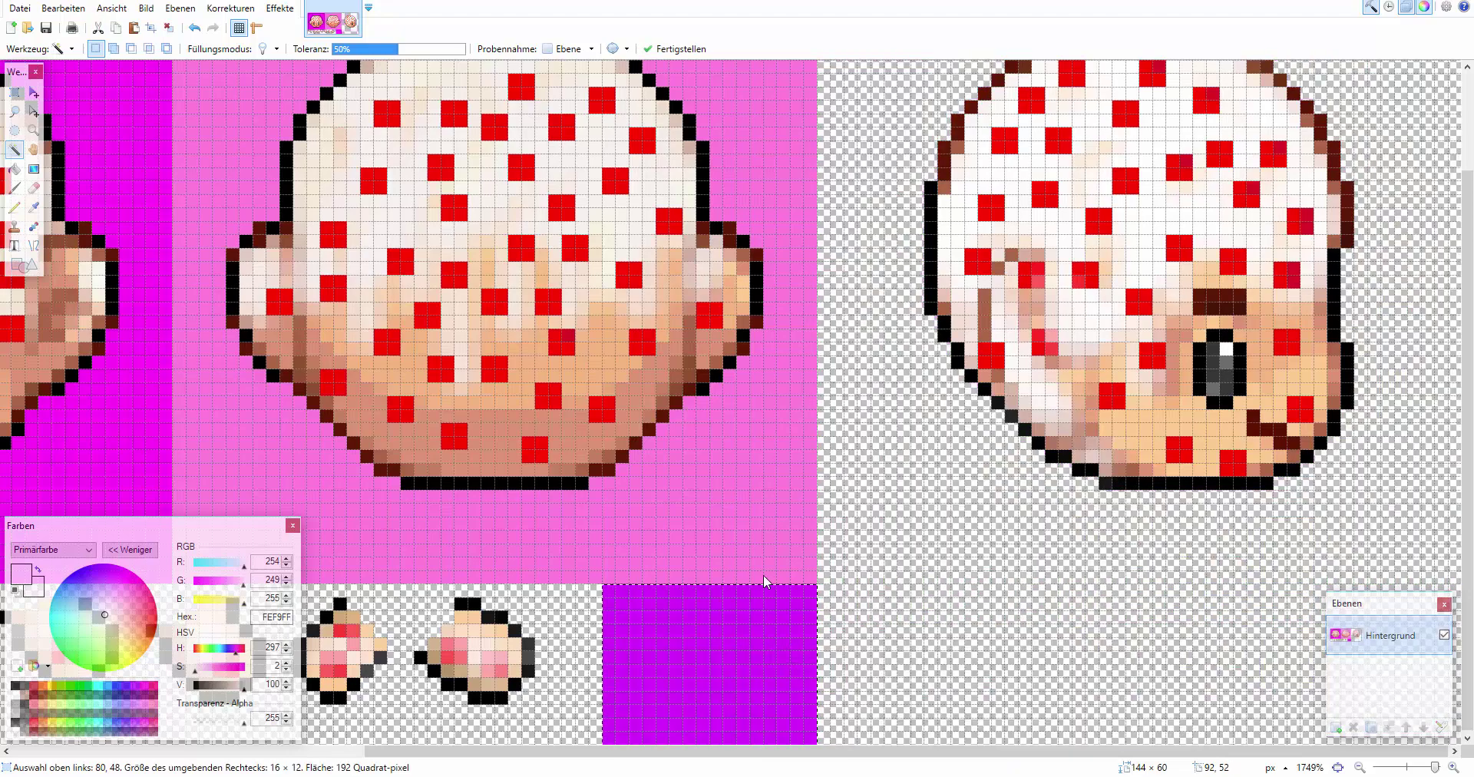
{"action": "key", "text": "Delete"}
{"action": "left_click", "coordinate": [757, 500]}
{"action": "key", "text": "Delete"}
{"action": "left_click_drag", "start_coordinate": [907, 752], "coordinate": [557, 752]}
{"action": "left_click", "coordinate": [592, 526]}
{"action": "key", "text": "Delete"}
{"action": "key", "text": "ctrl+d"}
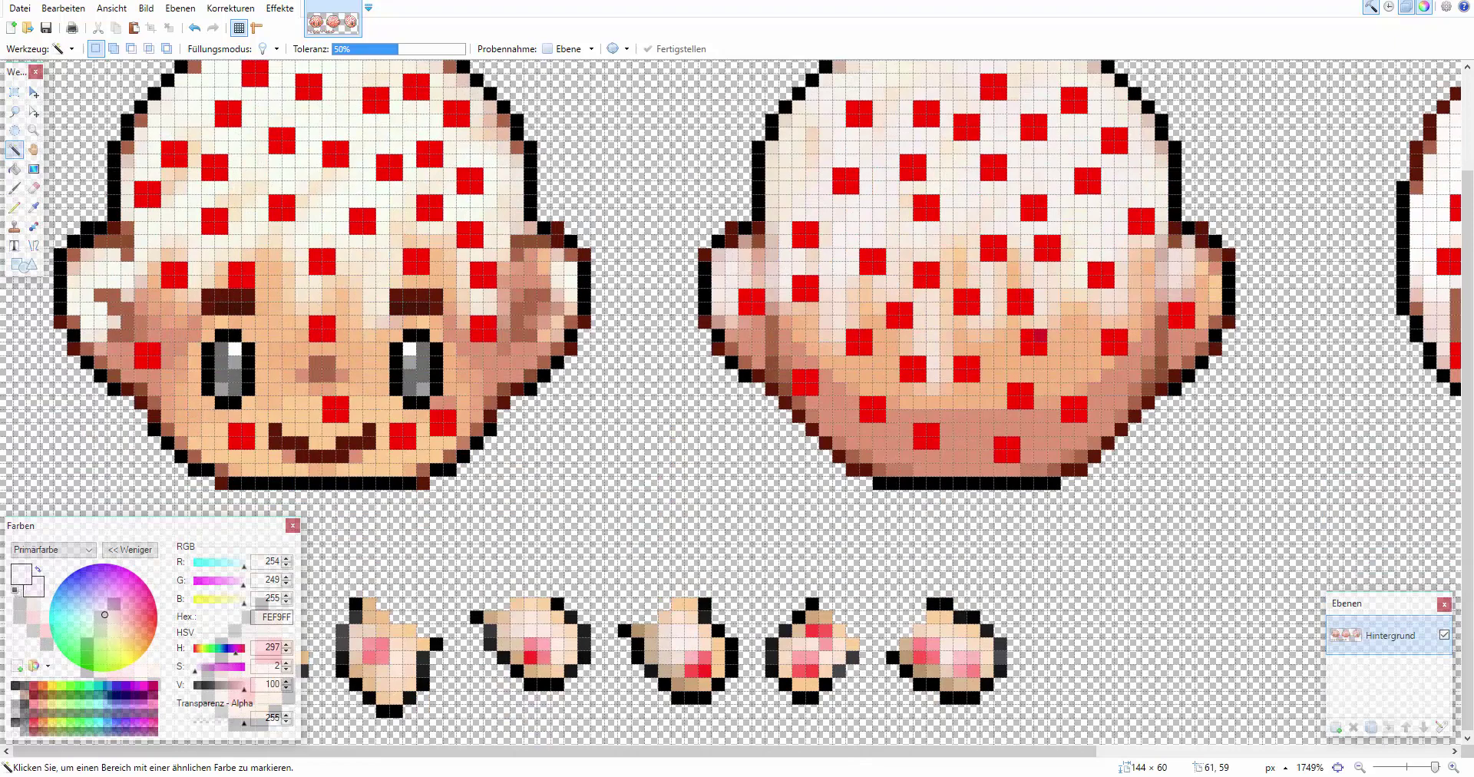
Pencil the letters JMP in black 000000 as a signature in the empty area below the side head
{"action": "left_click_drag", "start_coordinate": [965, 752], "coordinate": [1318, 753]}
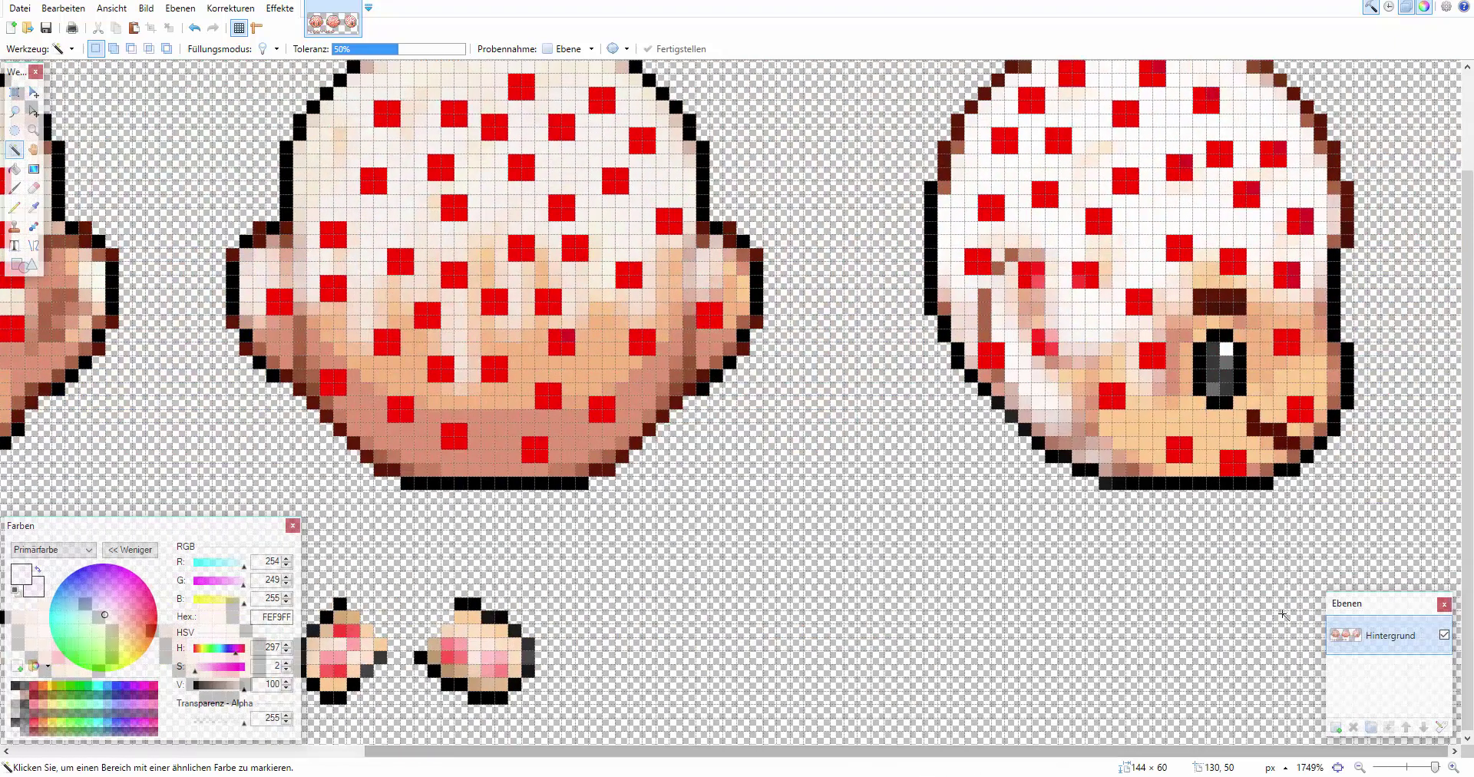
{"action": "left_click", "coordinate": [14, 208]}
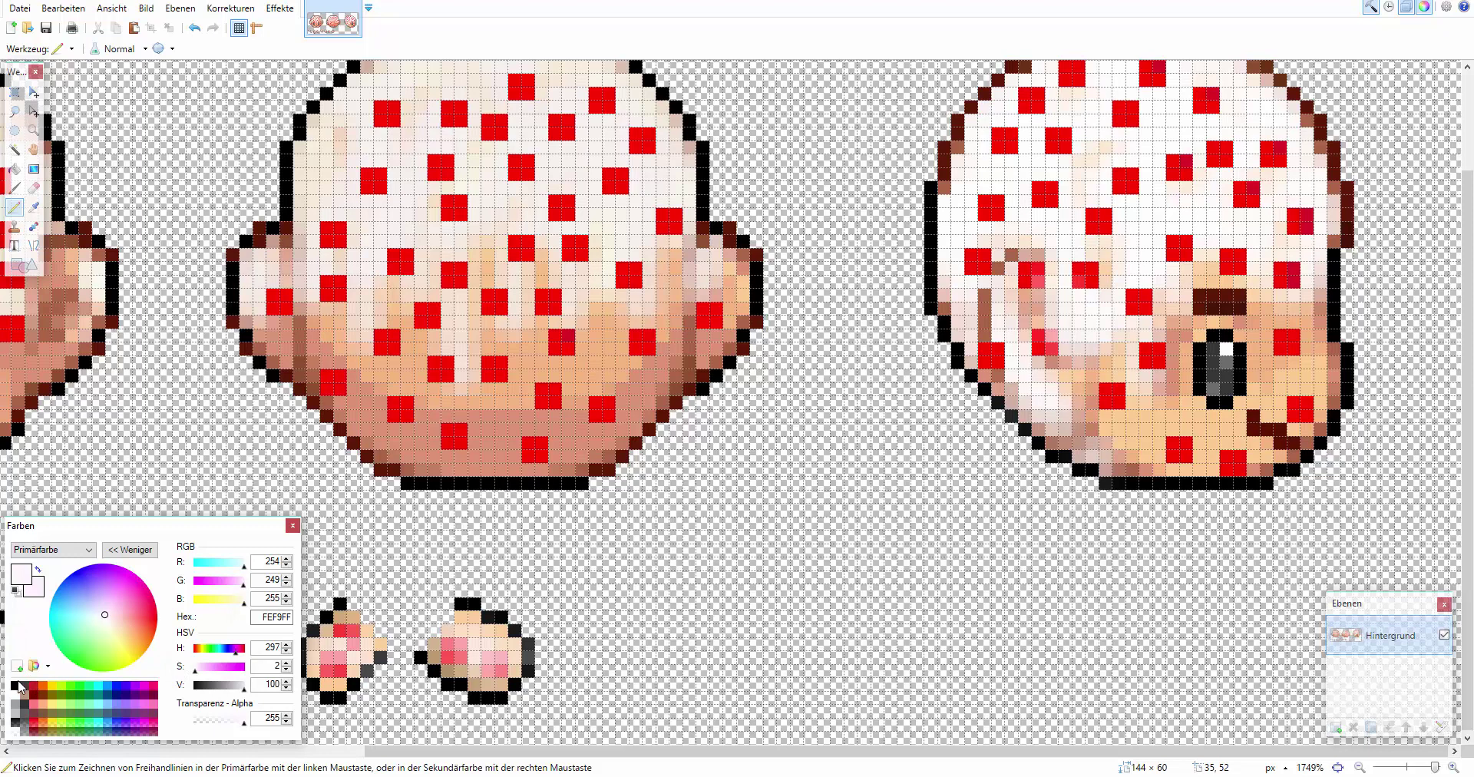
{"action": "left_click", "coordinate": [17, 683]}
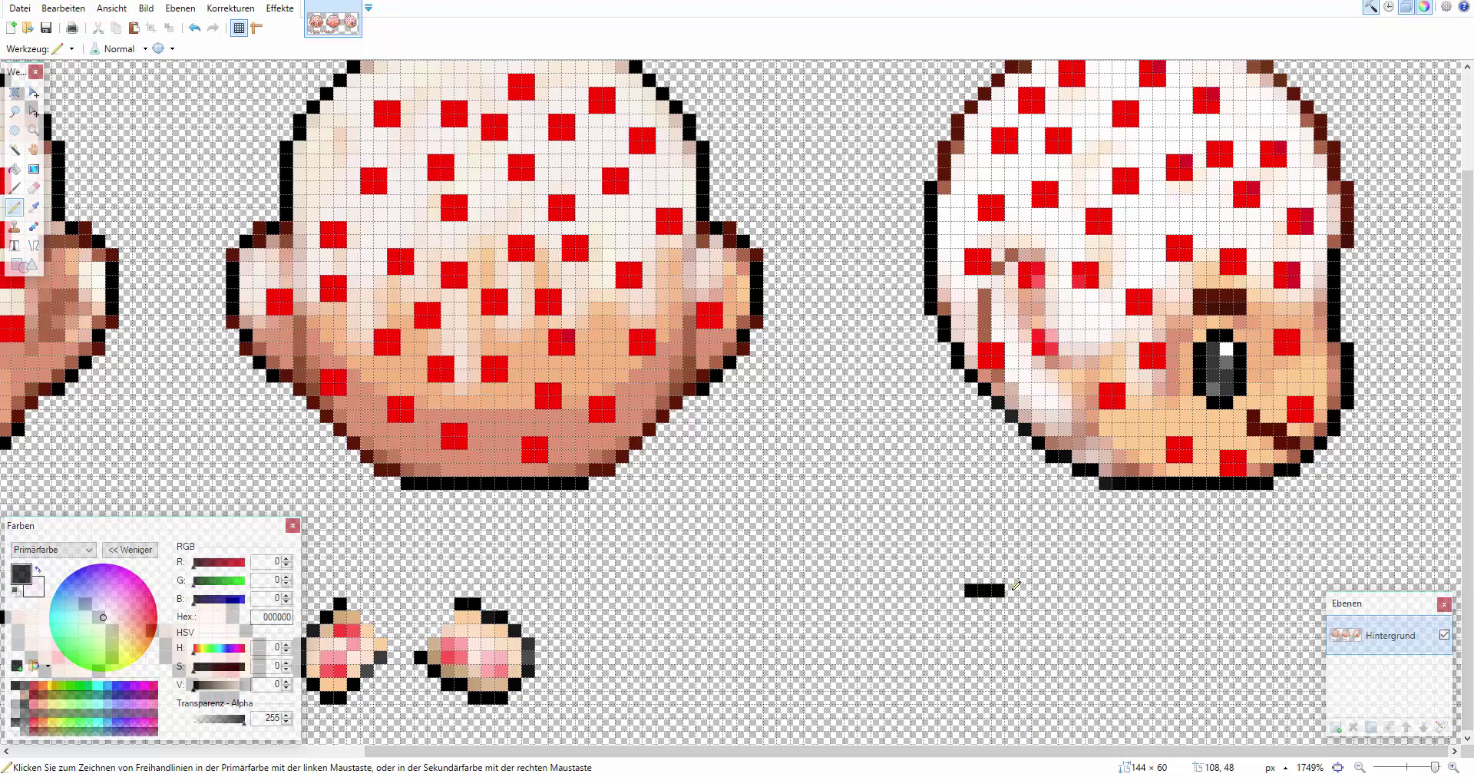
{"action": "left_click_drag", "start_coordinate": [1016, 585], "coordinate": [1043, 585]}
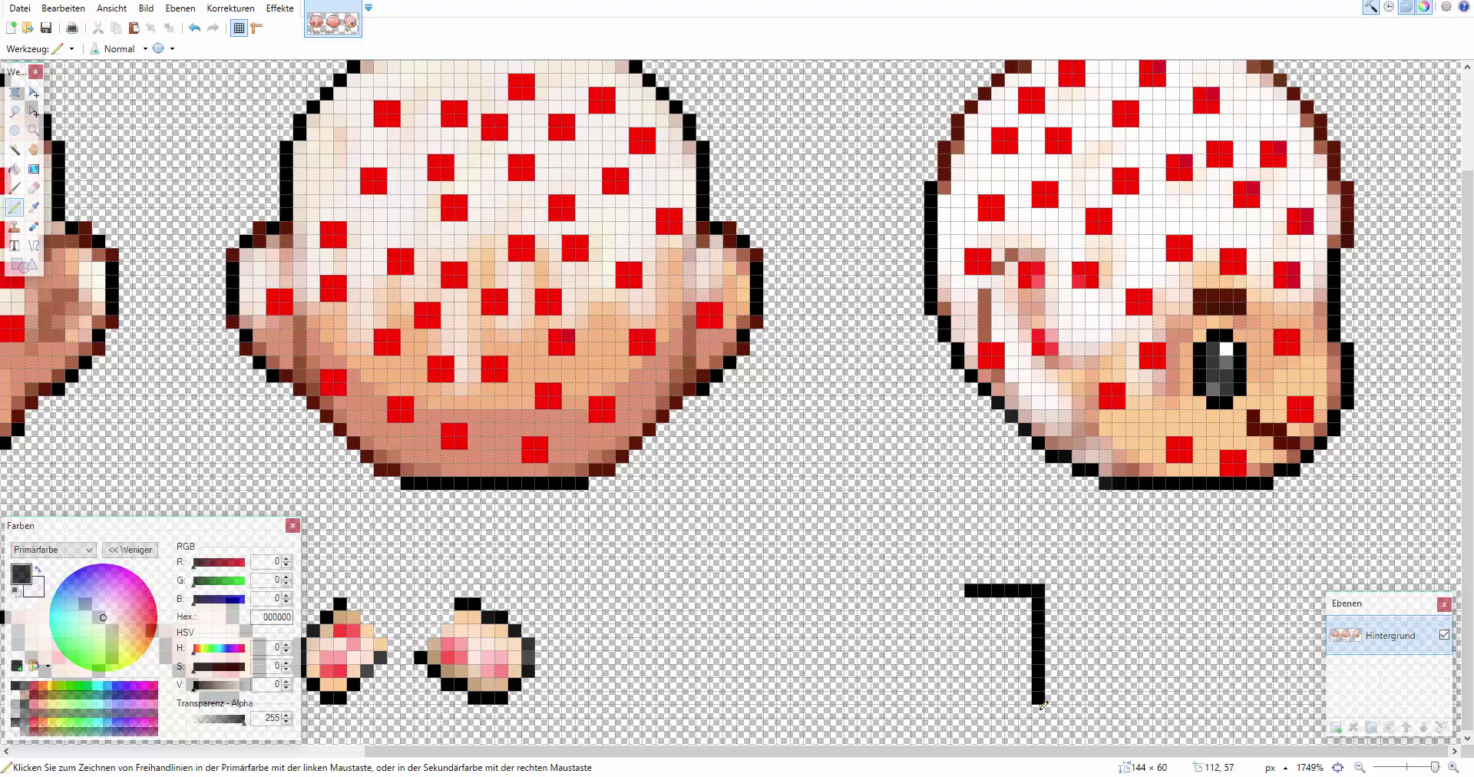
{"action": "left_click_drag", "start_coordinate": [1006, 705], "coordinate": [967, 703]}
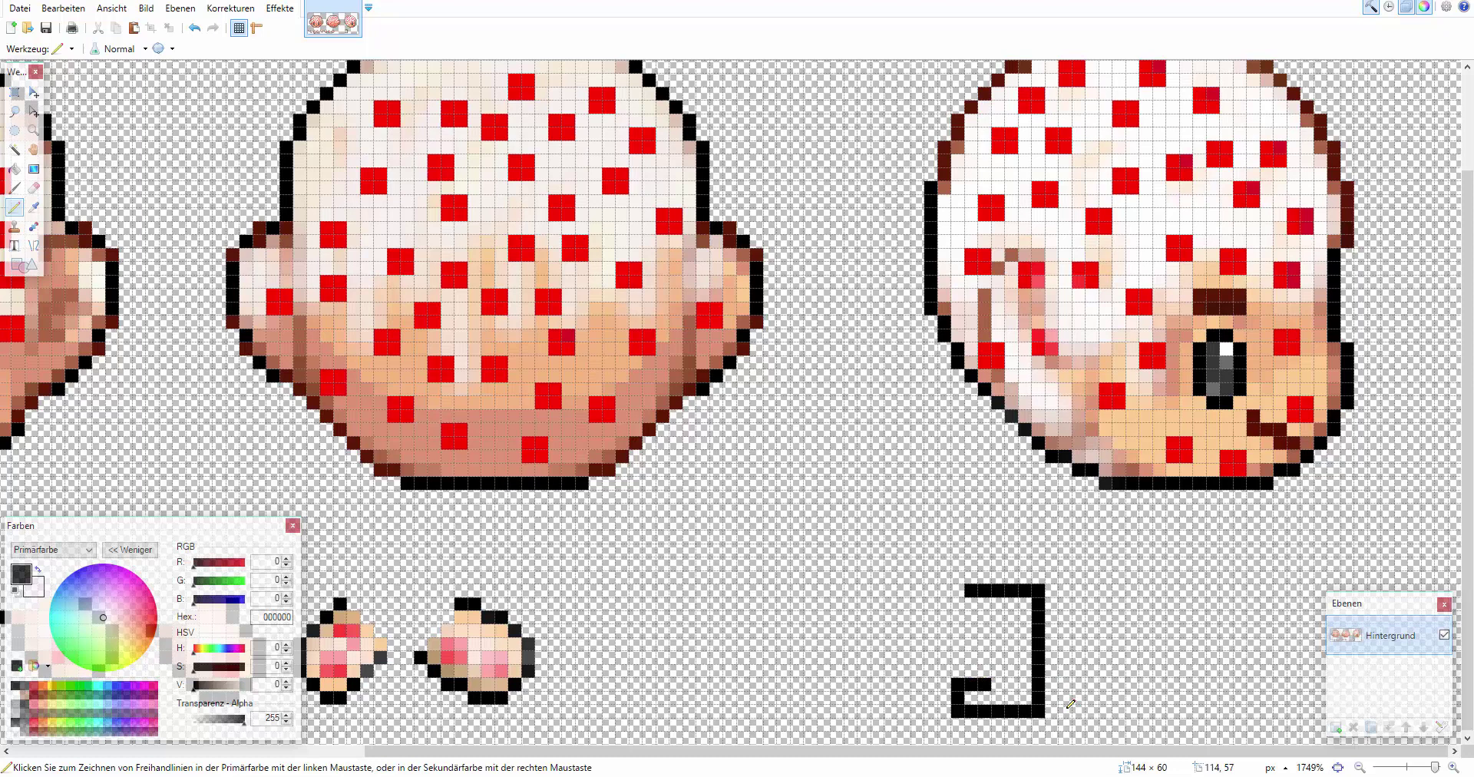
{"action": "mouse_move", "coordinate": [1073, 637]}
{"action": "left_mouse_down"}
{"action": "mouse_move", "coordinate": [1069, 593]}
{"action": "mouse_move", "coordinate": [1149, 705]}
{"action": "mouse_move", "coordinate": [1224, 591]}
{"action": "mouse_move", "coordinate": [1231, 651]}
{"action": "left_mouse_up"}
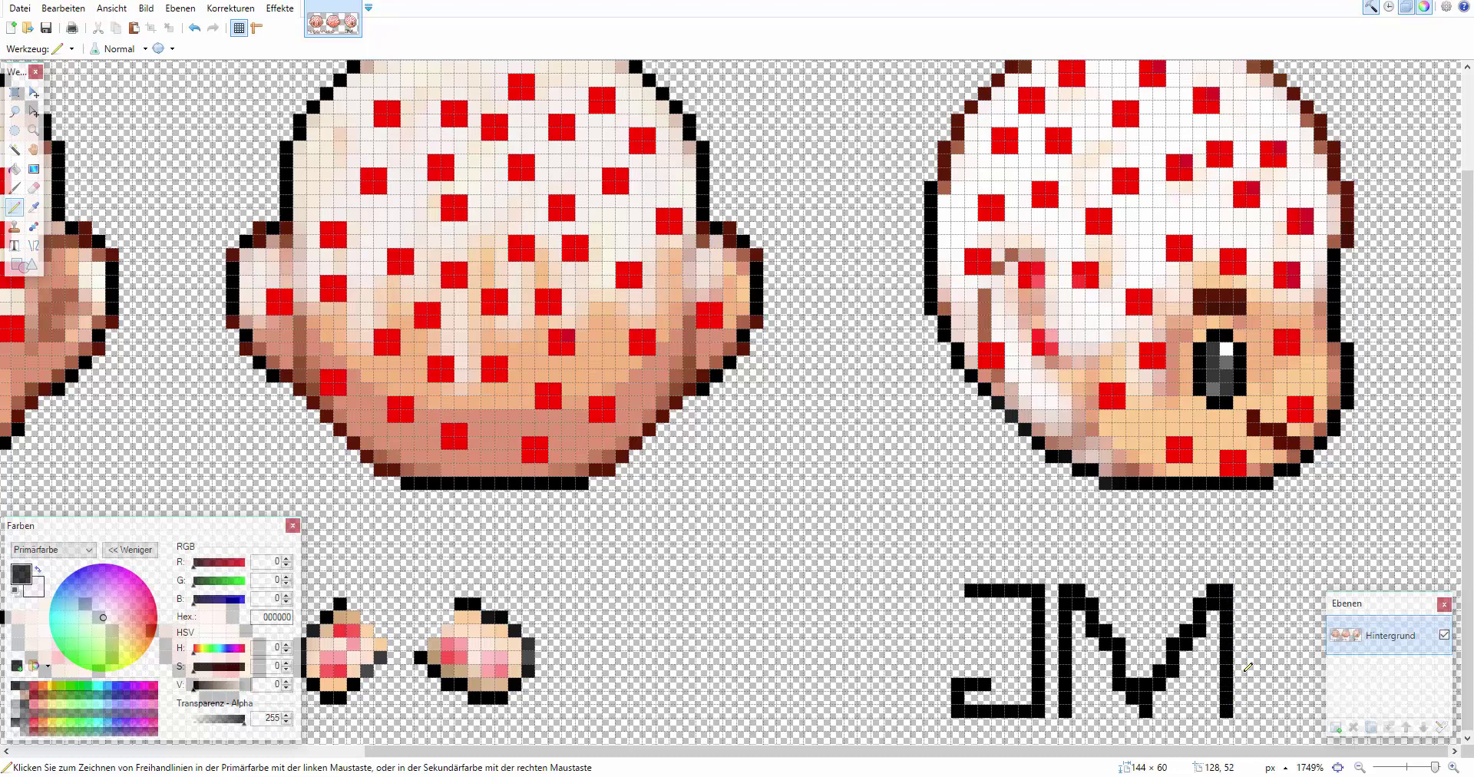
{"action": "left_click_drag", "start_coordinate": [1255, 596], "coordinate": [1308, 590]}
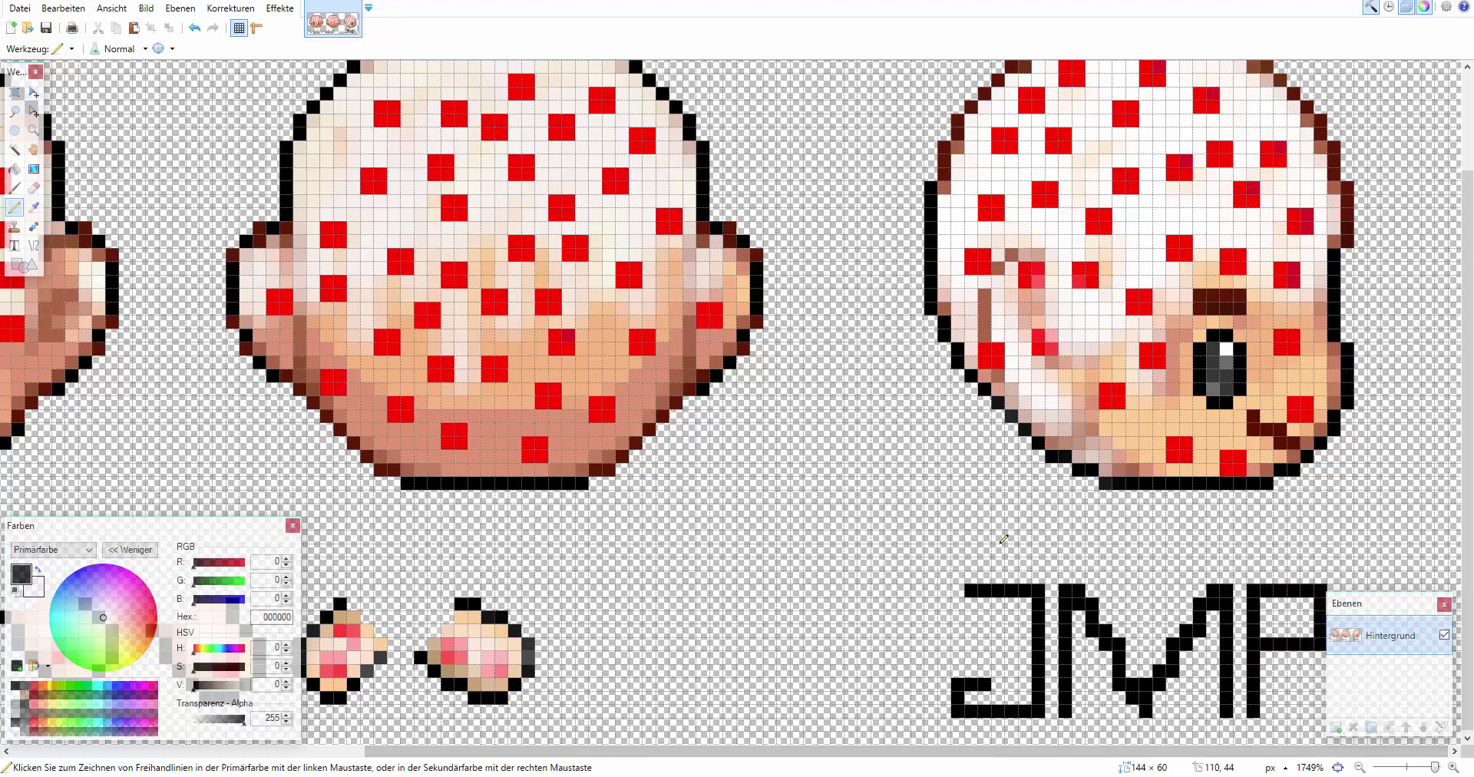
Save the image as a new PNG named head_cake in the Avalonia folder with automatically detected bit depth
{"action": "scroll", "coordinate": [1189, 684], "scroll_direction": "up", "scroll_amount": 3}
{"action": "scroll", "coordinate": [1026, 576], "scroll_direction": "down", "scroll_amount": 3}
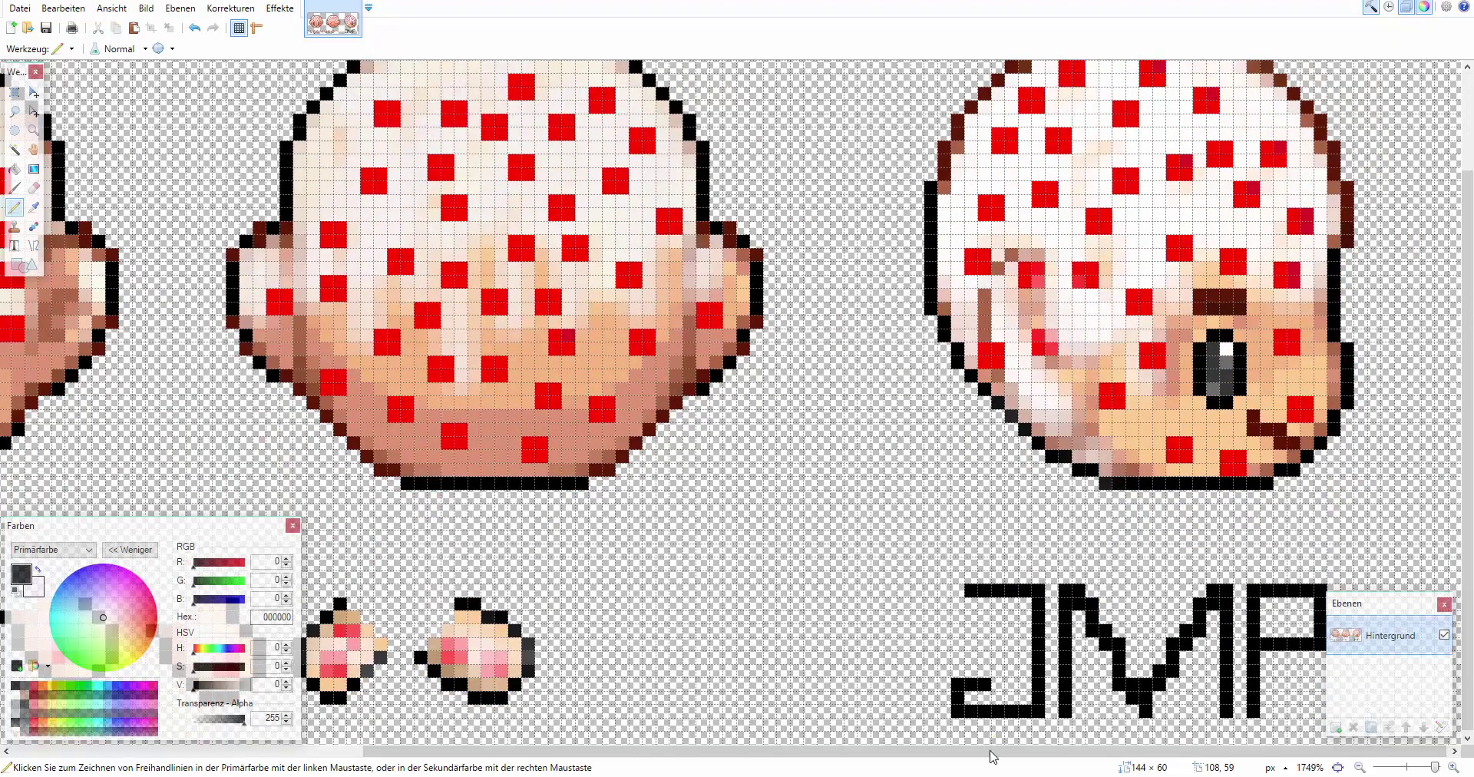
{"action": "left_click_drag", "start_coordinate": [992, 758], "coordinate": [642, 758]}
{"action": "left_click", "coordinate": [20, 8]}
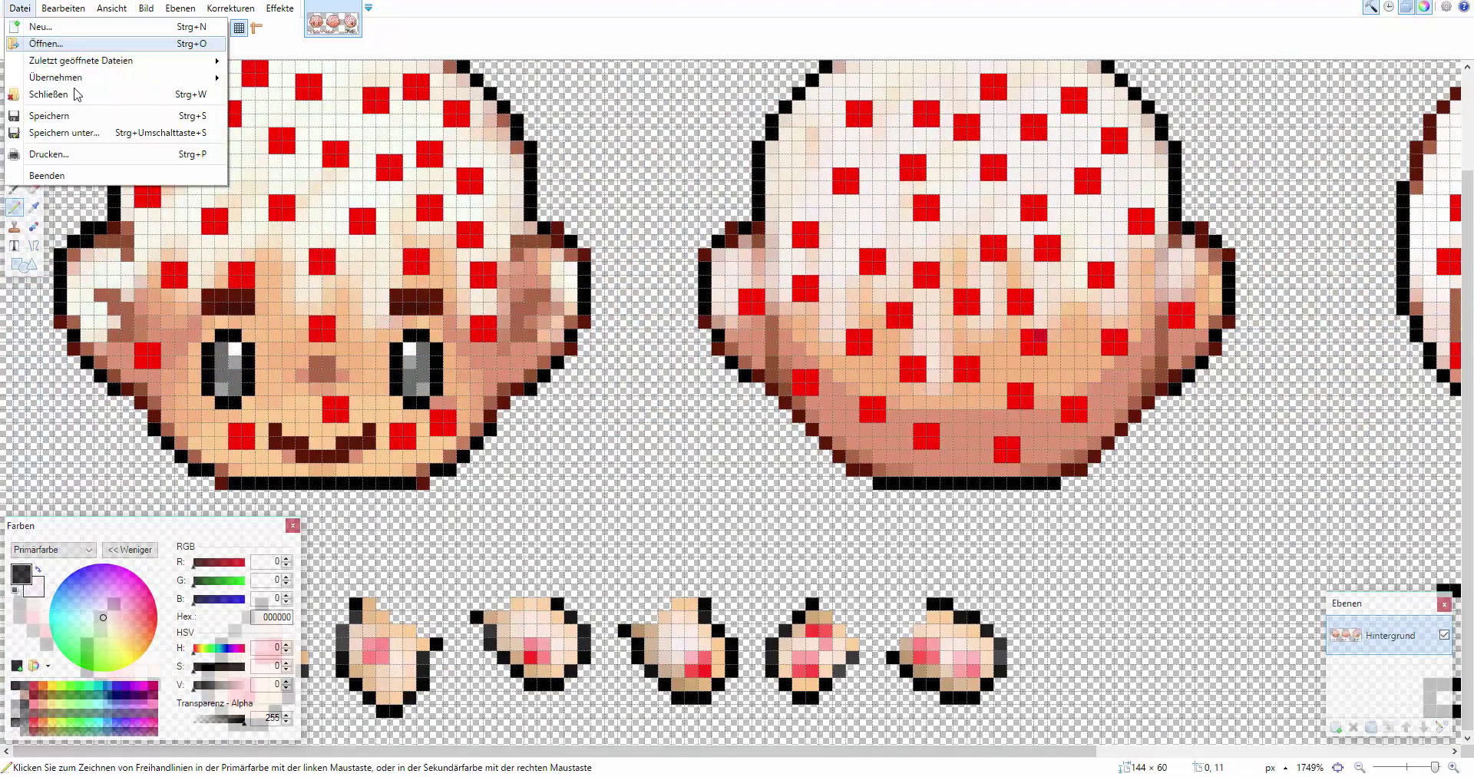
{"action": "left_click", "coordinate": [117, 132]}
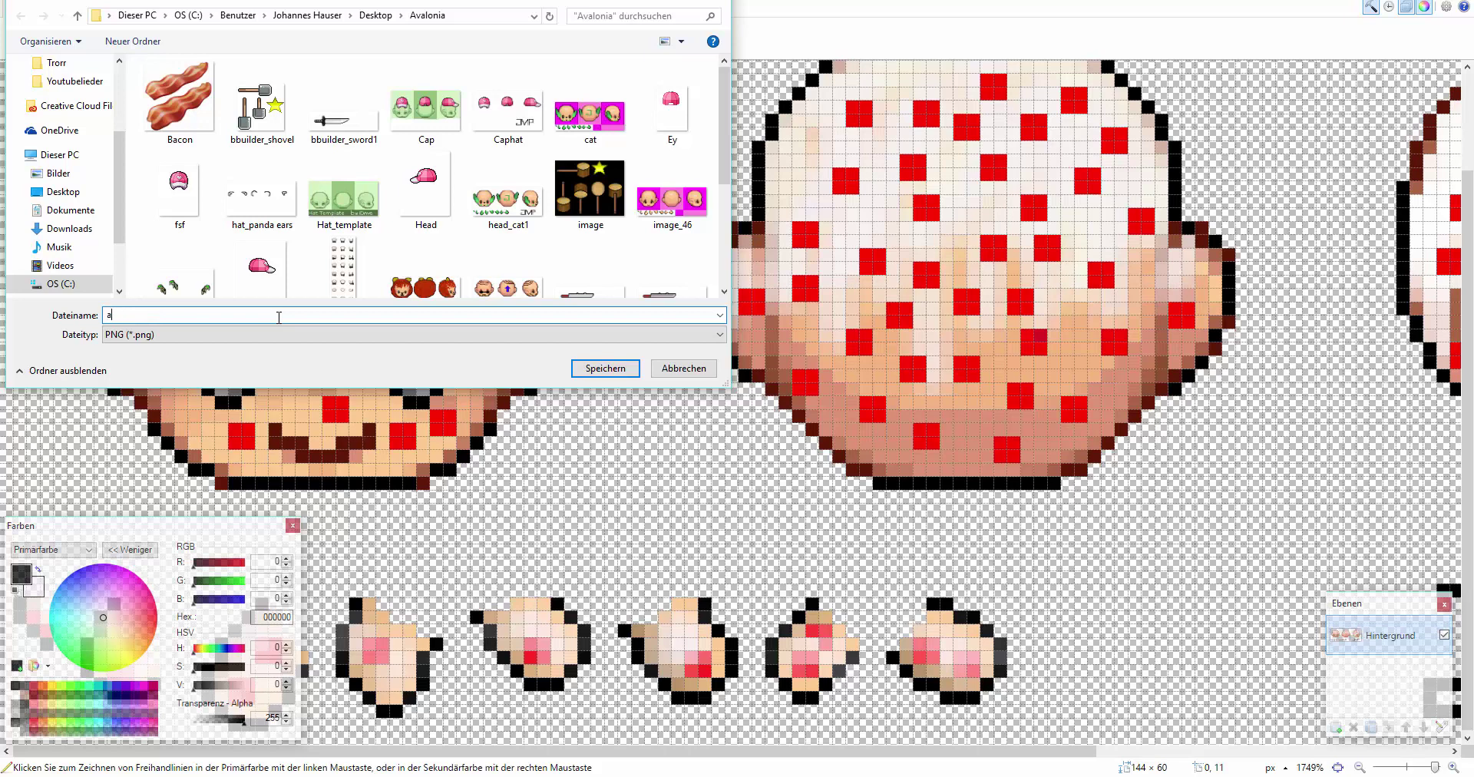
{"action": "type", "text": "head"}
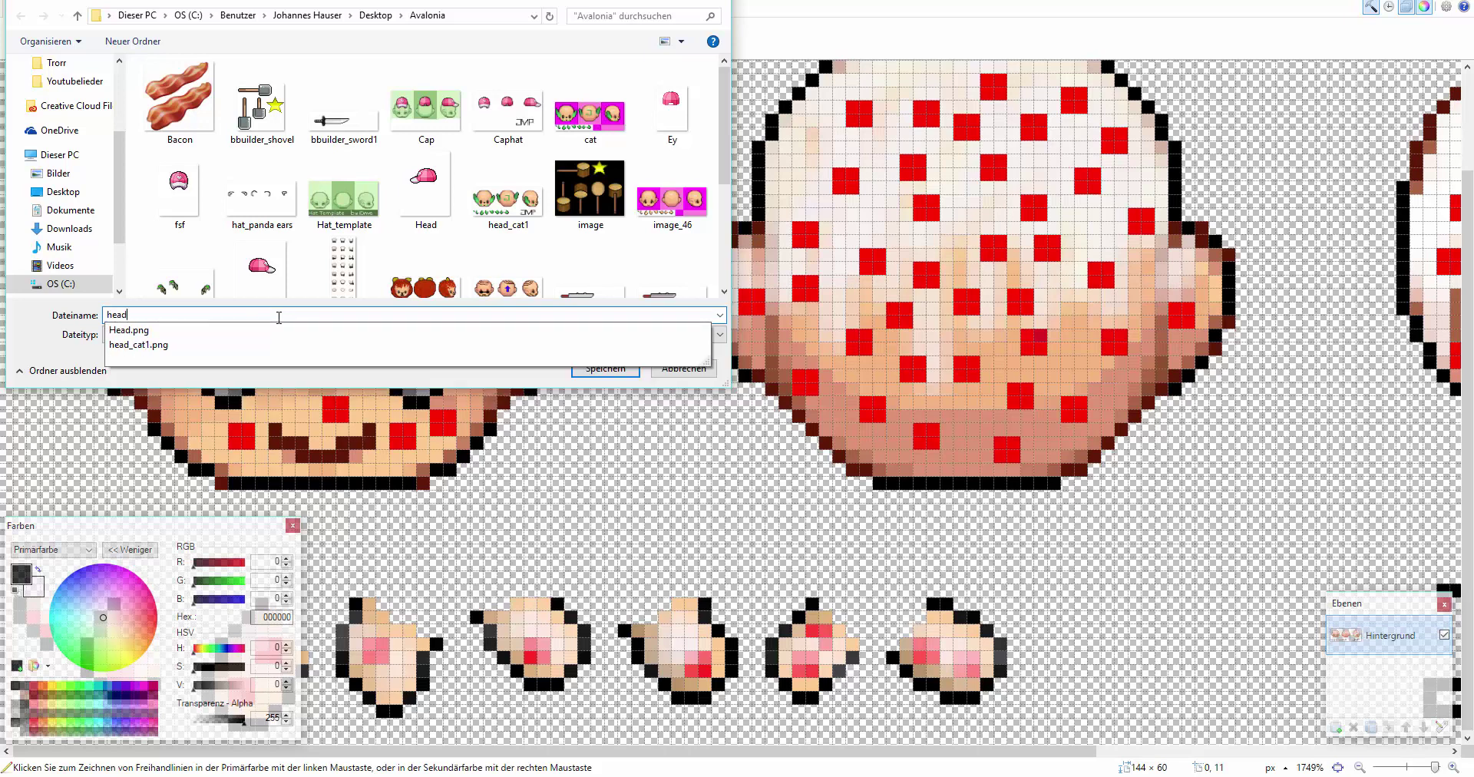
{"action": "type", "text": "_ckake"}
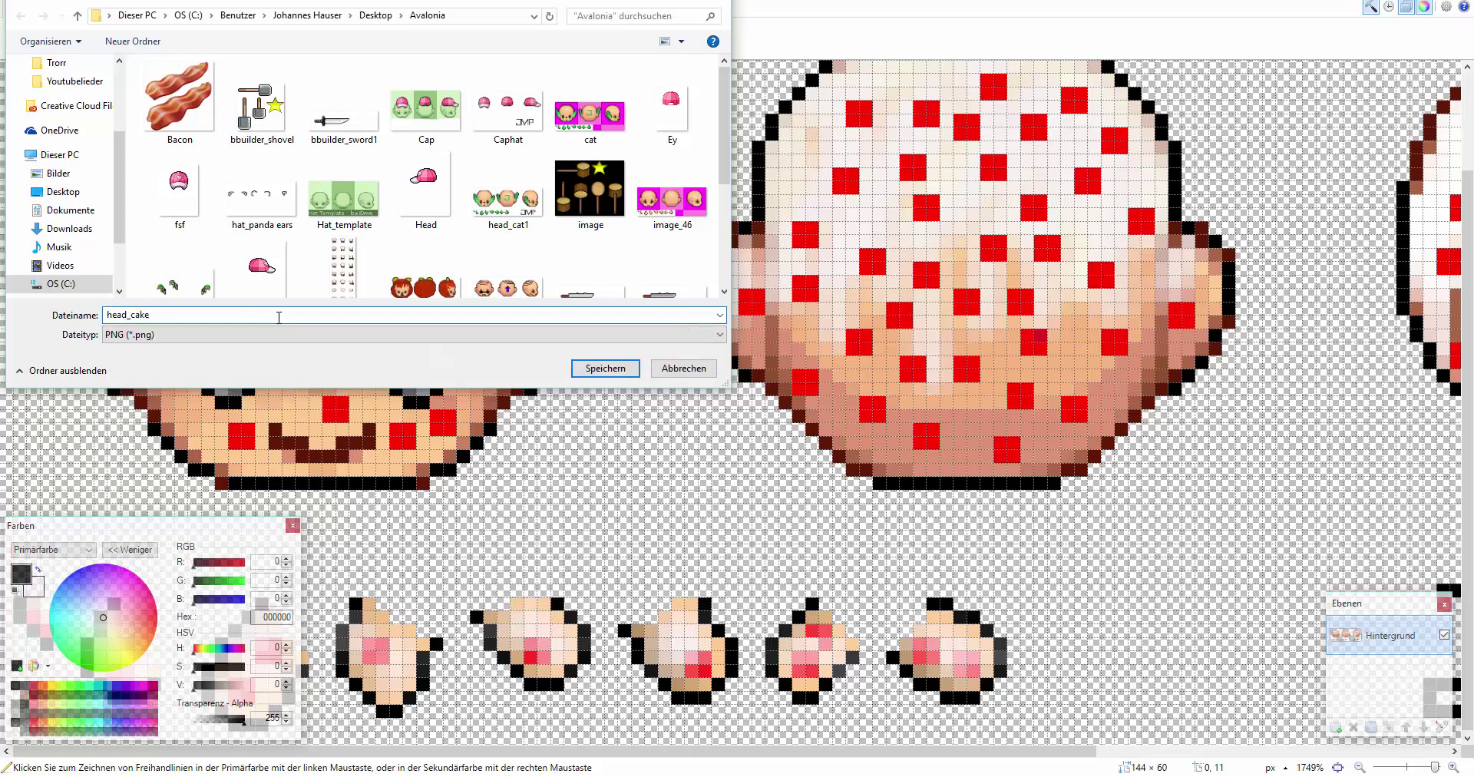
{"action": "key", "text": "Return"}
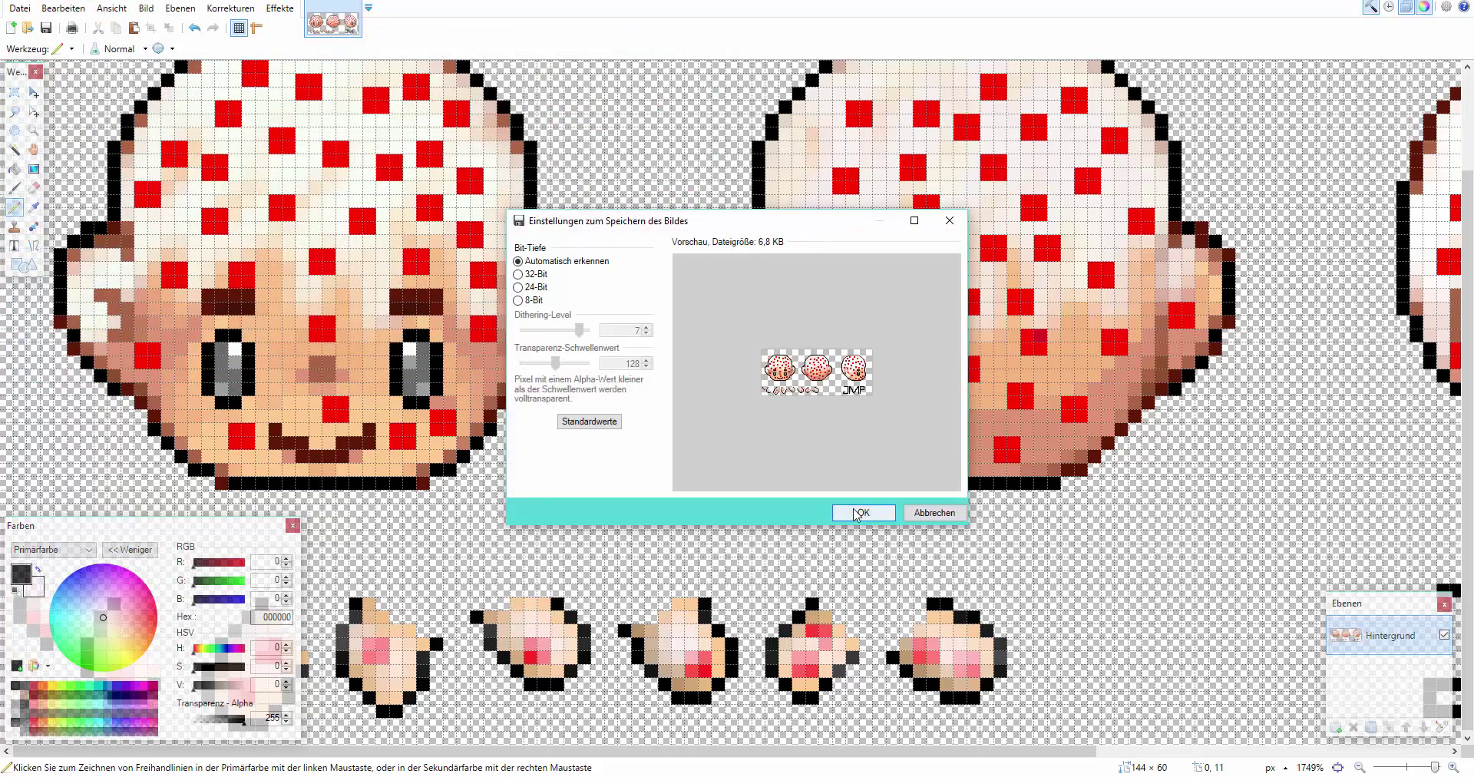
{"action": "left_click", "coordinate": [856, 508]}
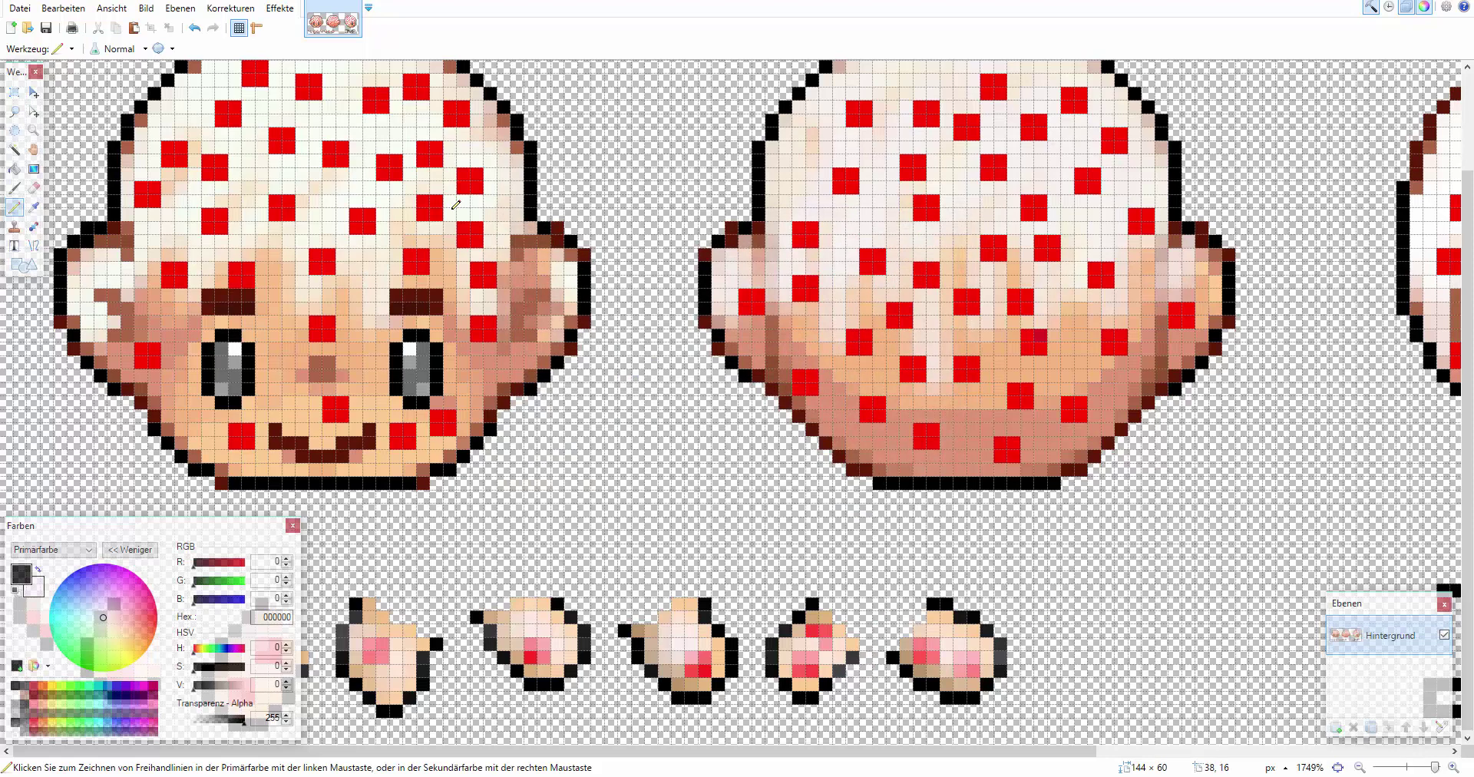
{"action": "scroll", "coordinate": [999, 409], "scroll_direction": "up", "scroll_amount": 3}
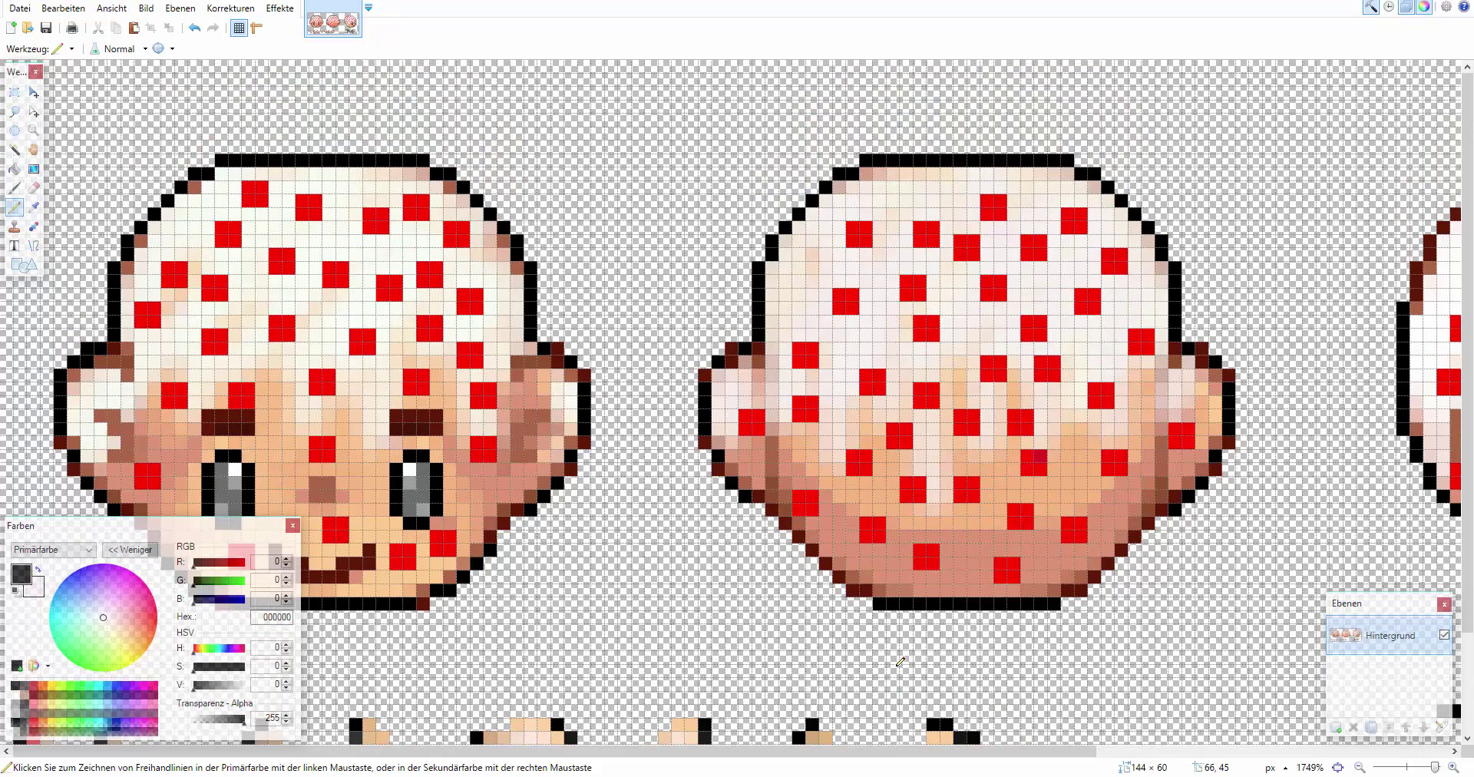
{"action": "left_click", "coordinate": [1266, 776]}
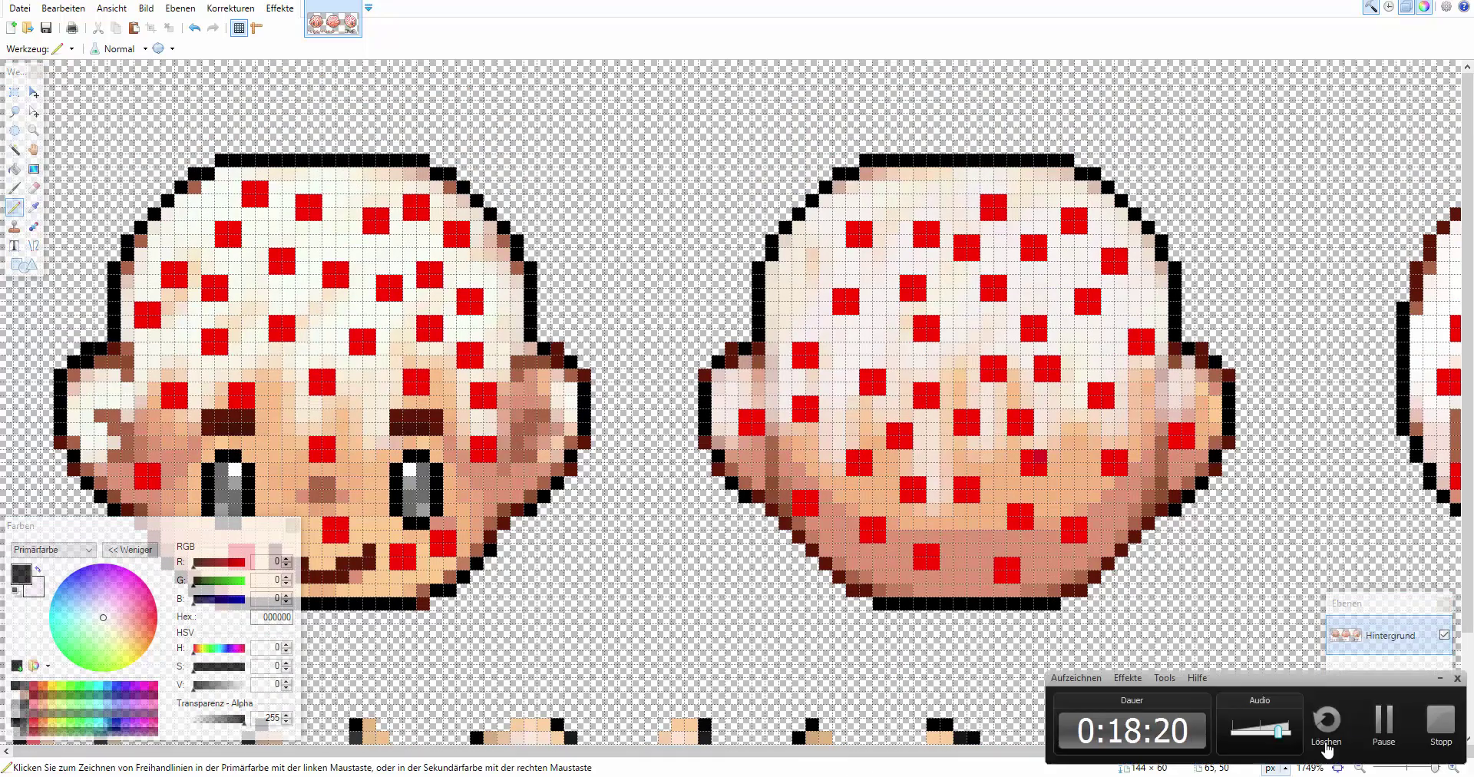
{"action": "left_click", "coordinate": [1385, 721]}
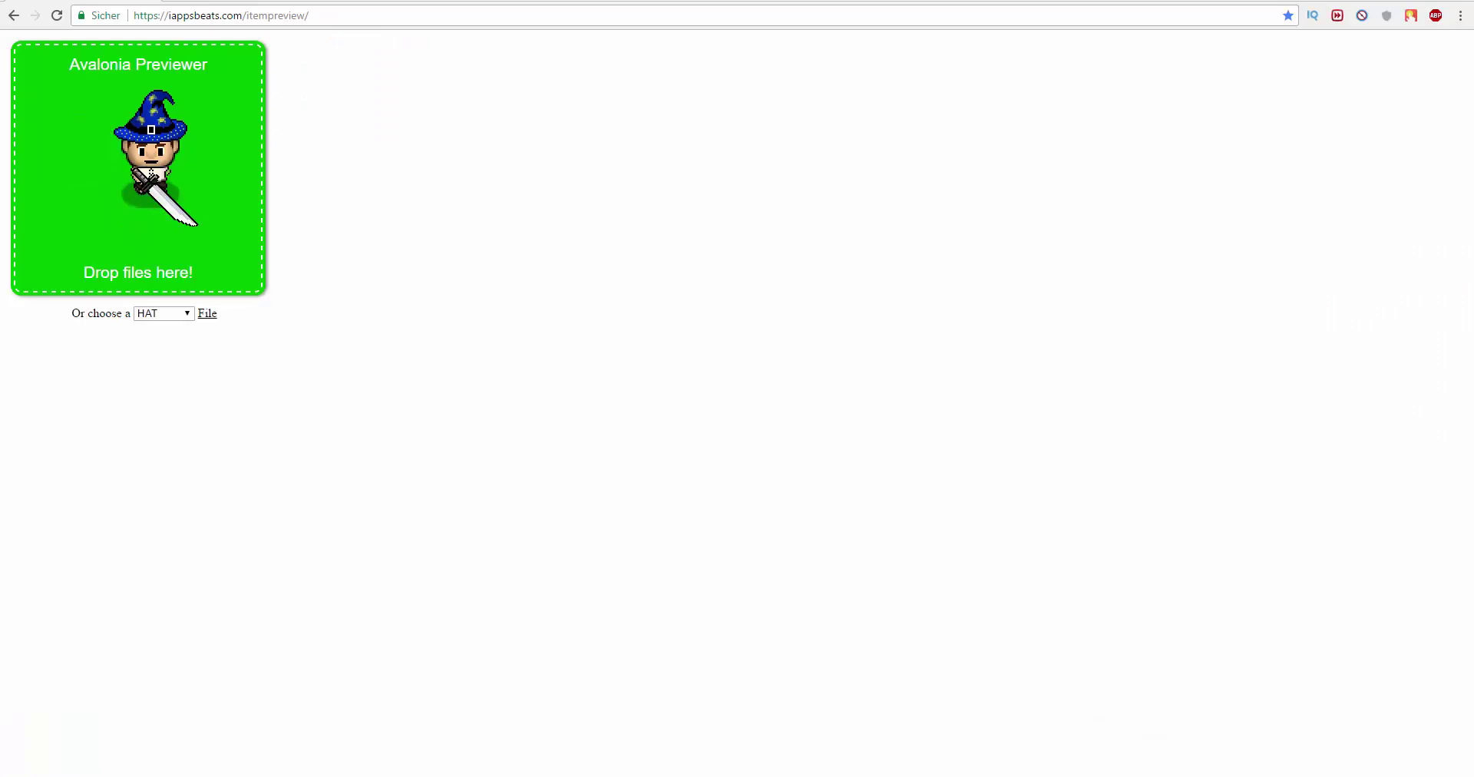
{"action": "left_click", "coordinate": [741, 776]}
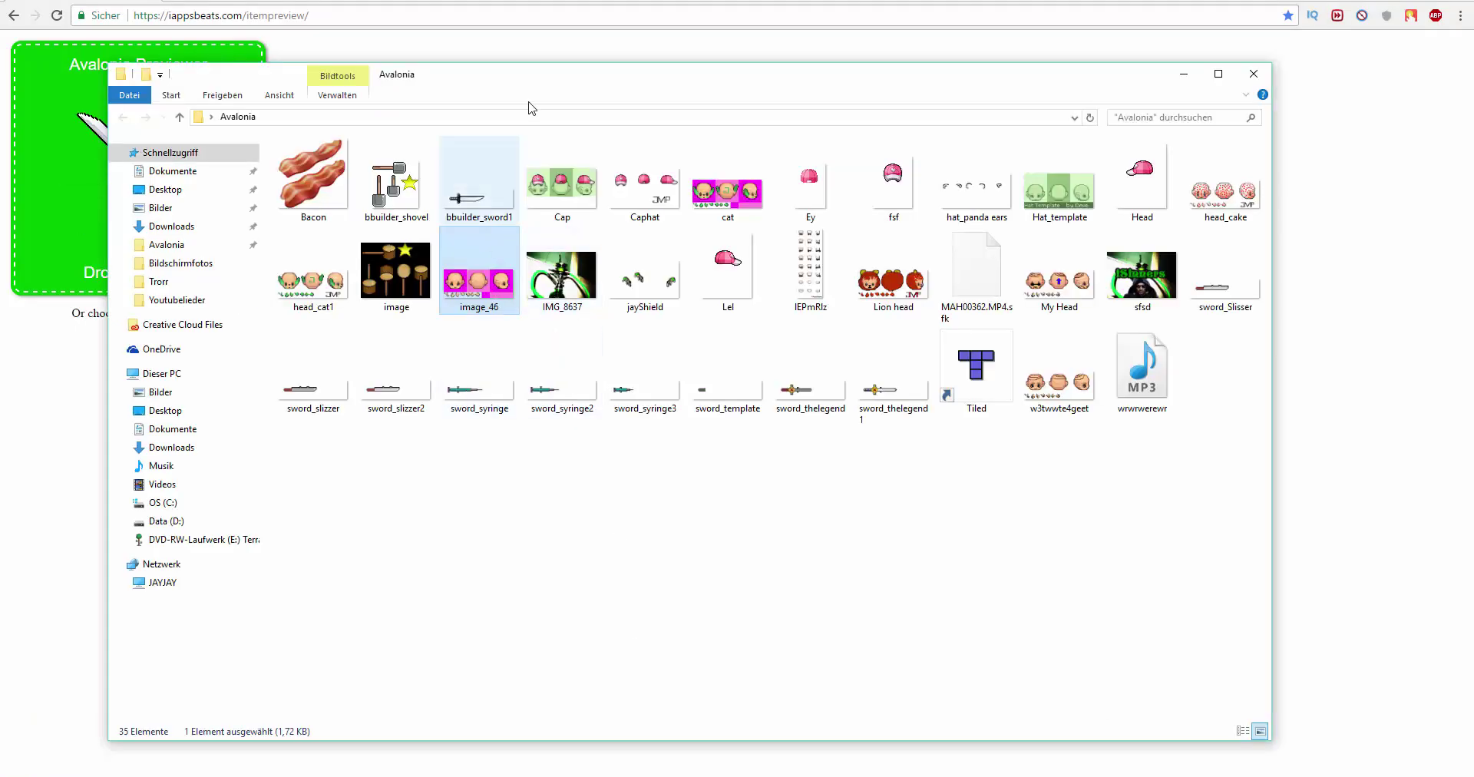
{"action": "left_click_drag", "start_coordinate": [557, 78], "coordinate": [803, 39]}
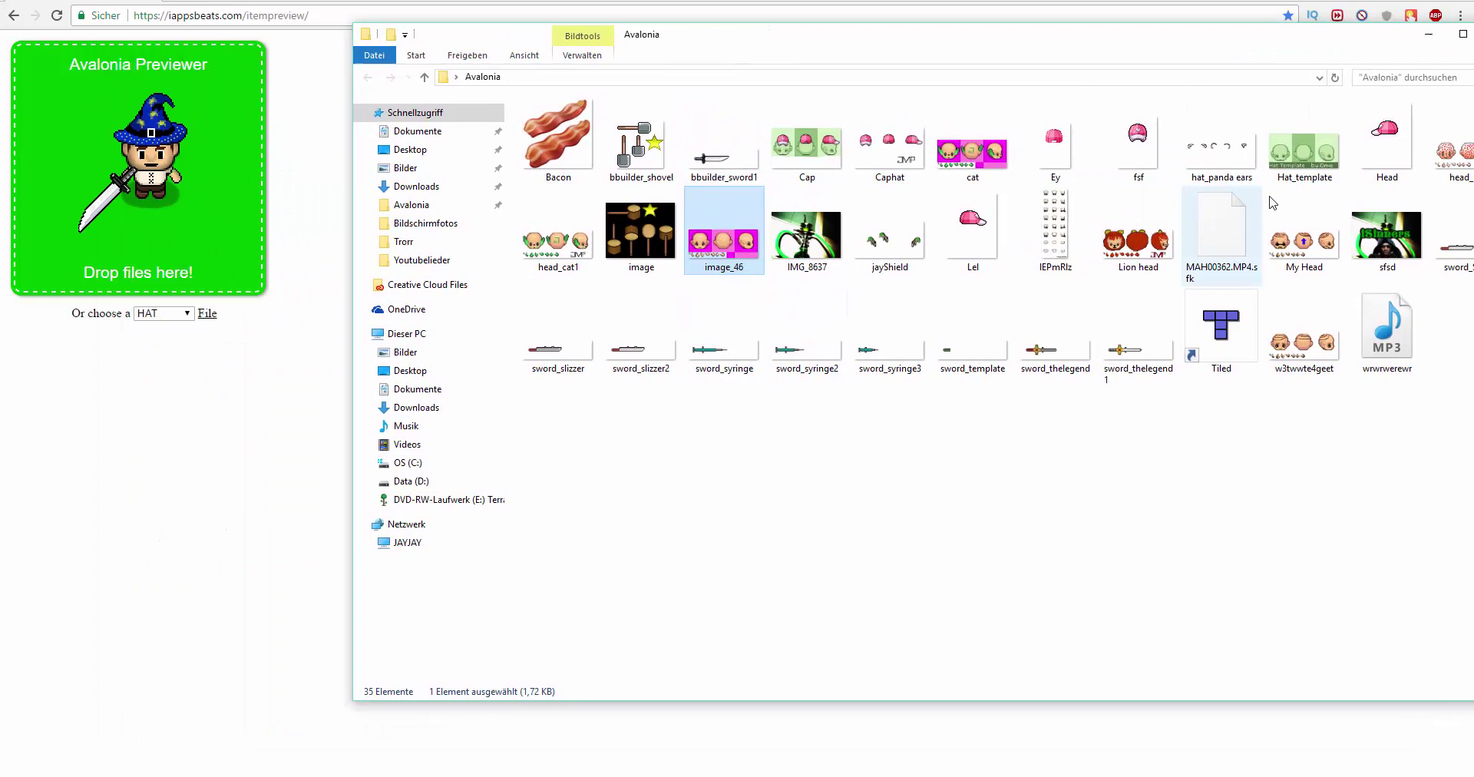
{"action": "left_click", "coordinate": [175, 306]}
Set the Avalonia Previewer's item type to HEAD and load the head_cake image from the Avalonia folder
{"action": "left_click", "coordinate": [184, 313]}
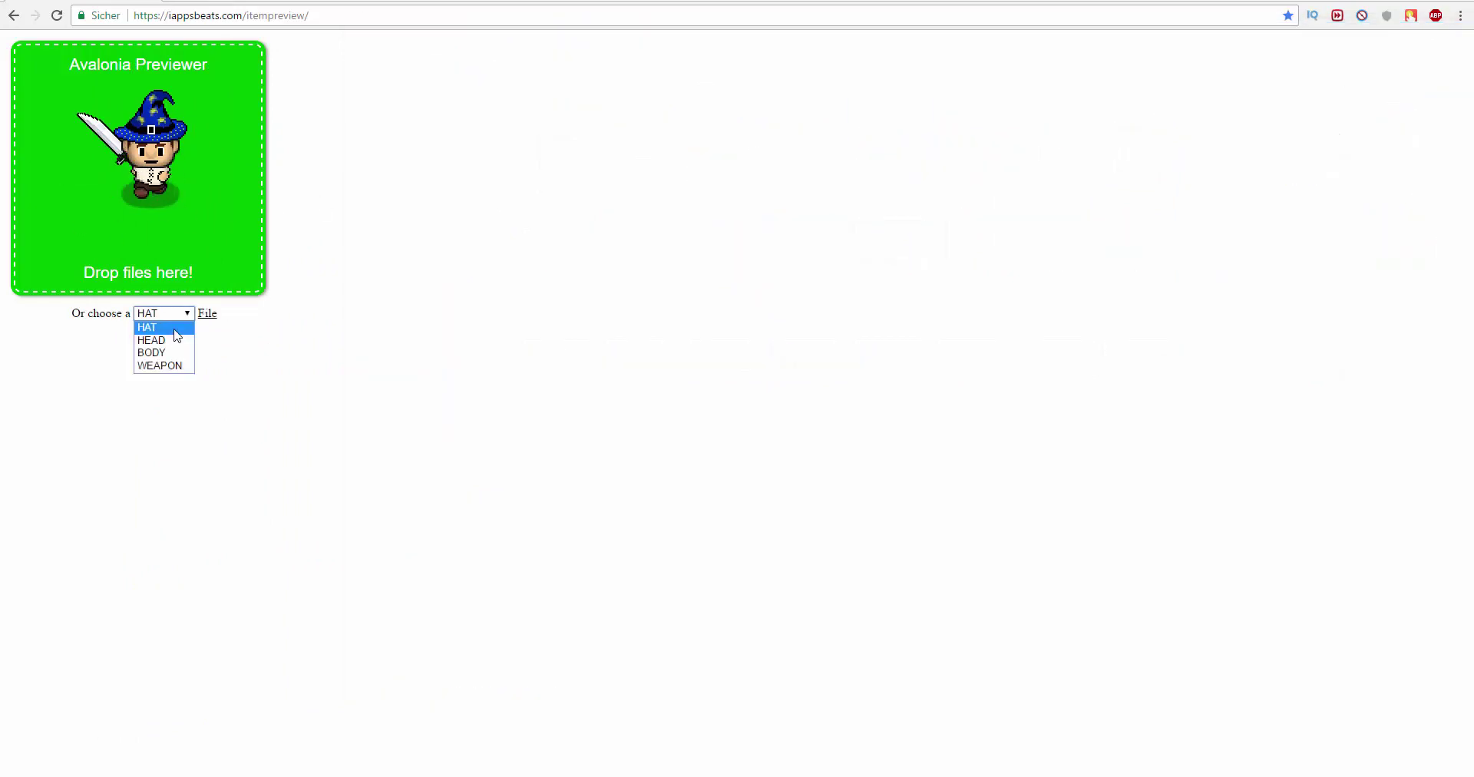
{"action": "left_click", "coordinate": [160, 347]}
{"action": "left_click", "coordinate": [206, 316]}
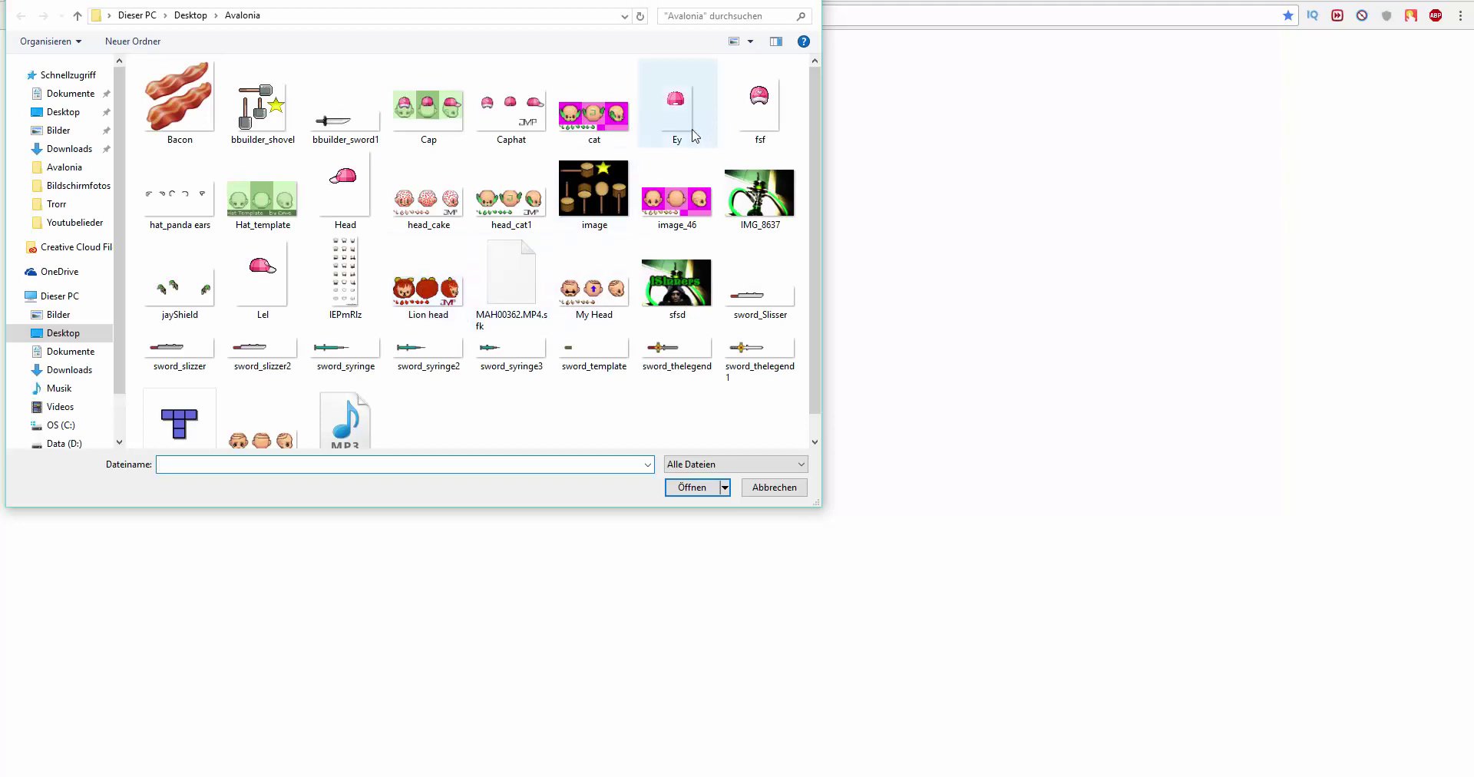
{"action": "double_click", "coordinate": [414, 188]}
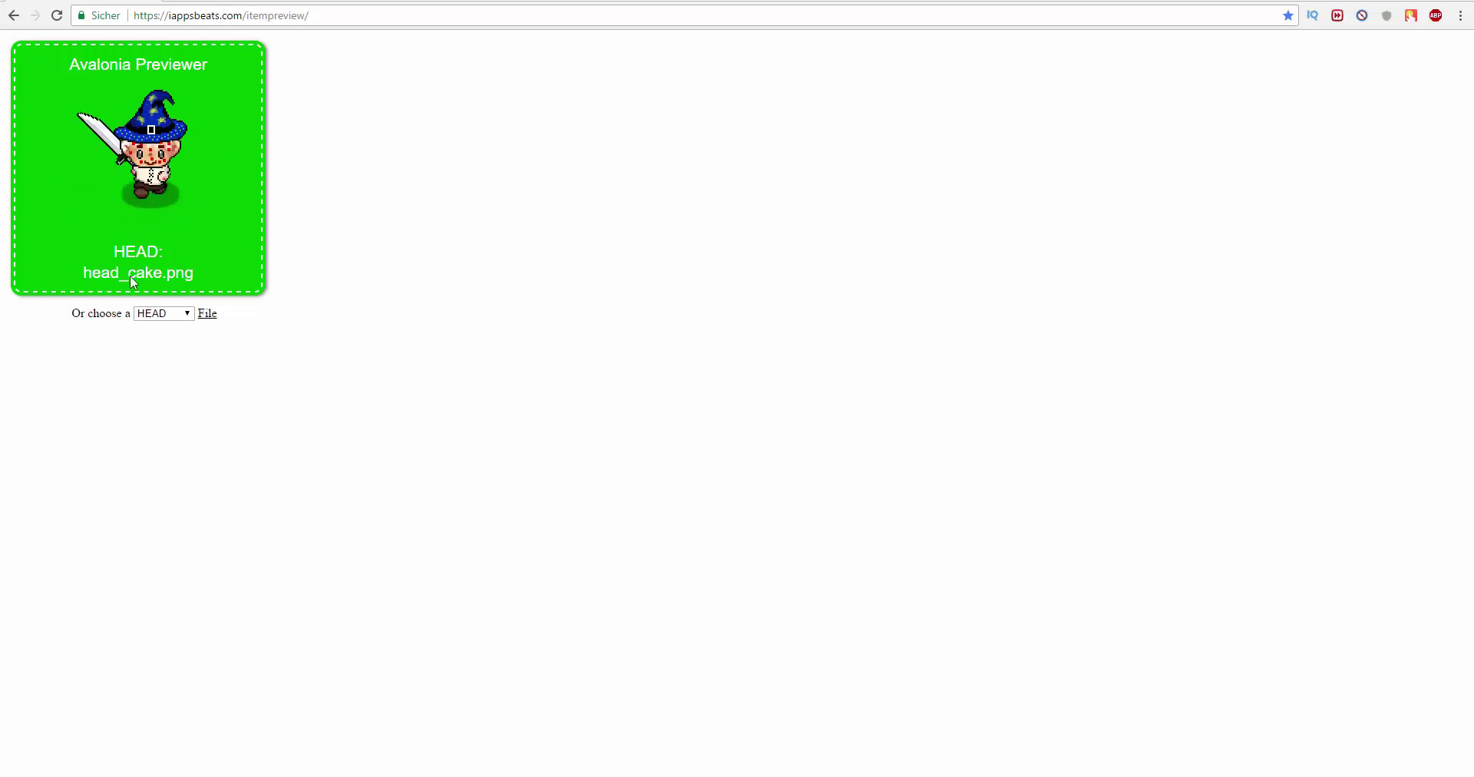
Set the previewer's item type to HAT and load the Bacon image from the Avalonia folder
{"action": "left_click", "coordinate": [180, 315]}
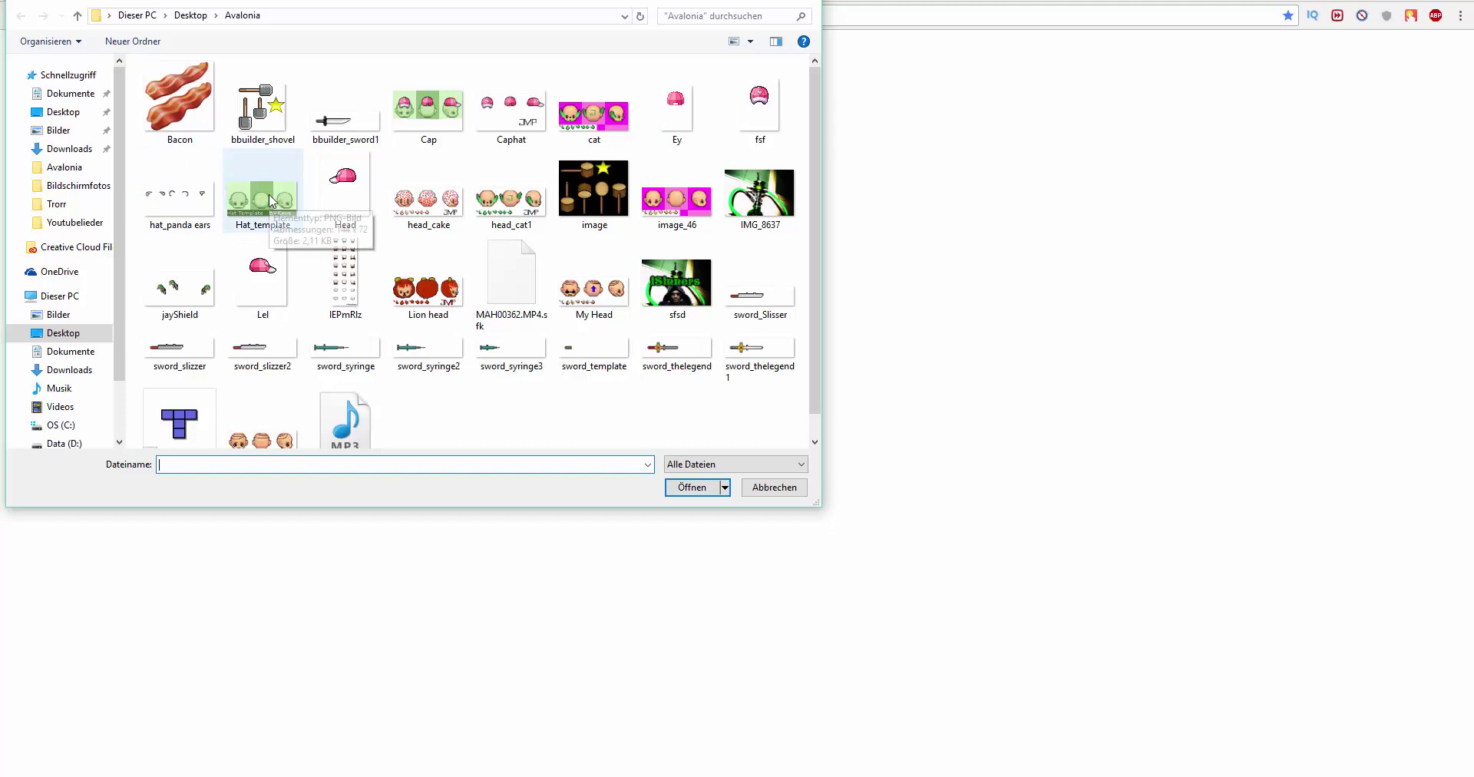
{"action": "double_click", "coordinate": [201, 129]}
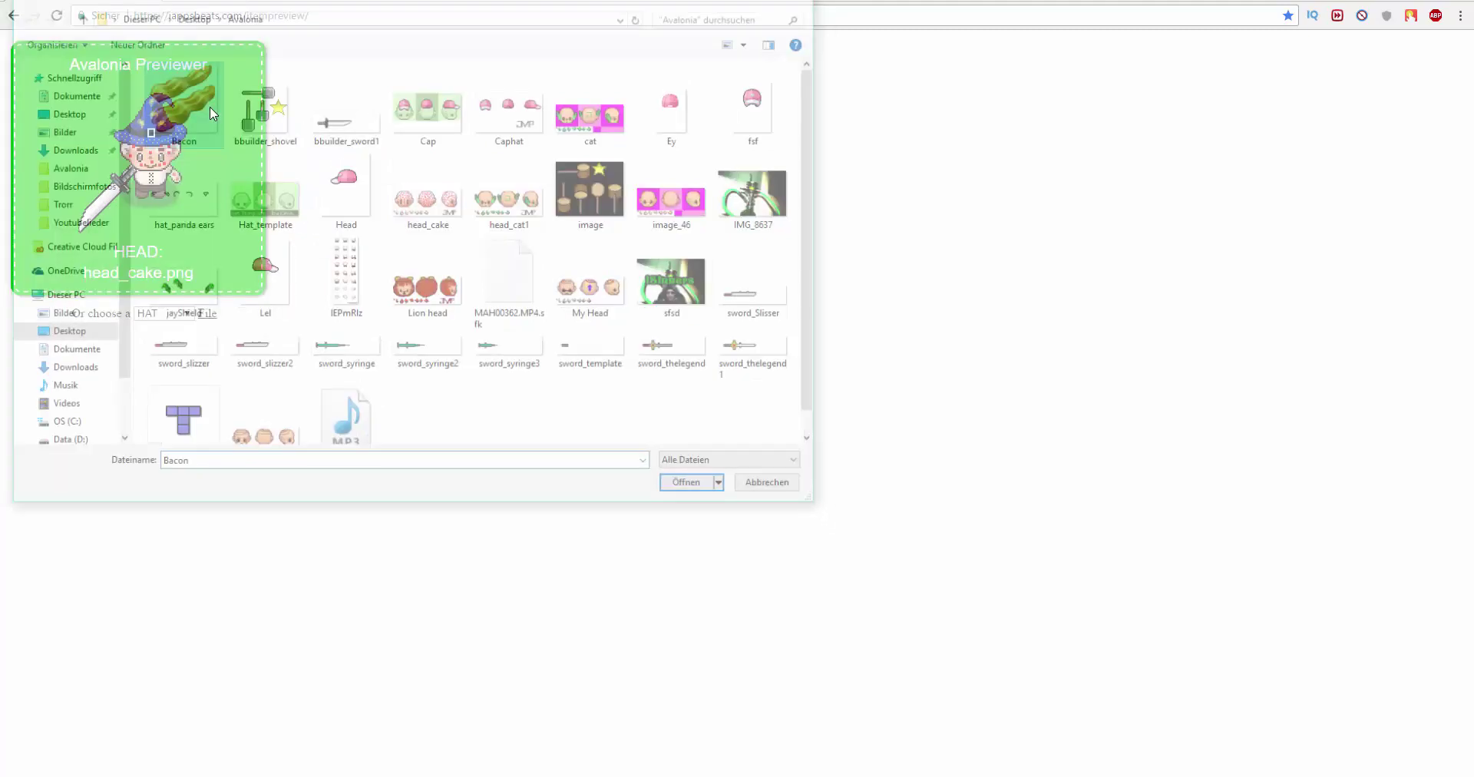